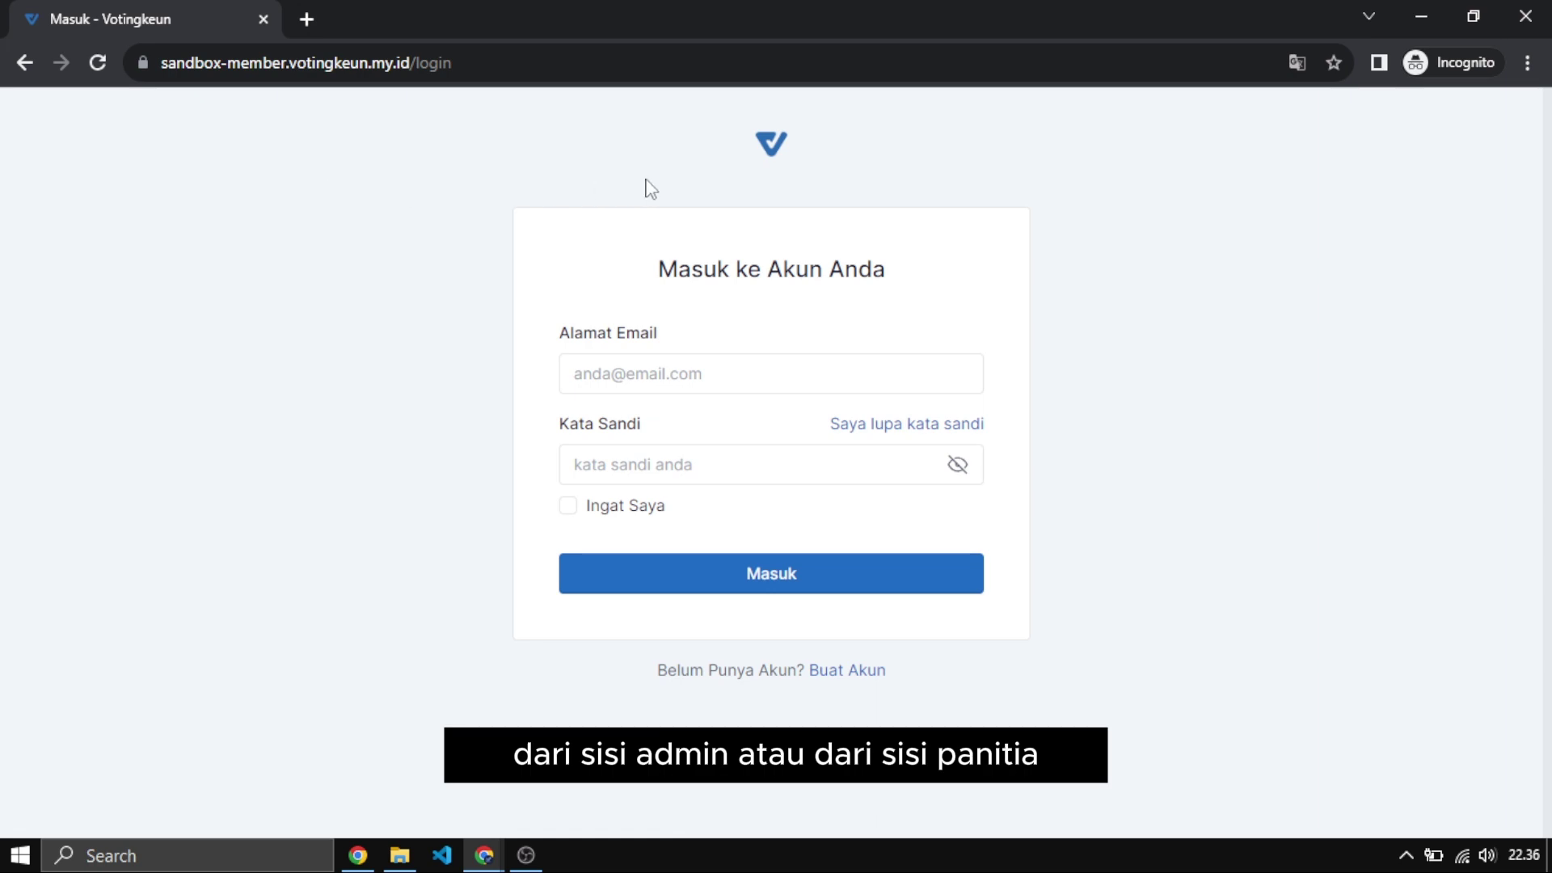
Sign in to Votingkeun with the saved admin email and the account password.
left_click(630, 356)
type("m")
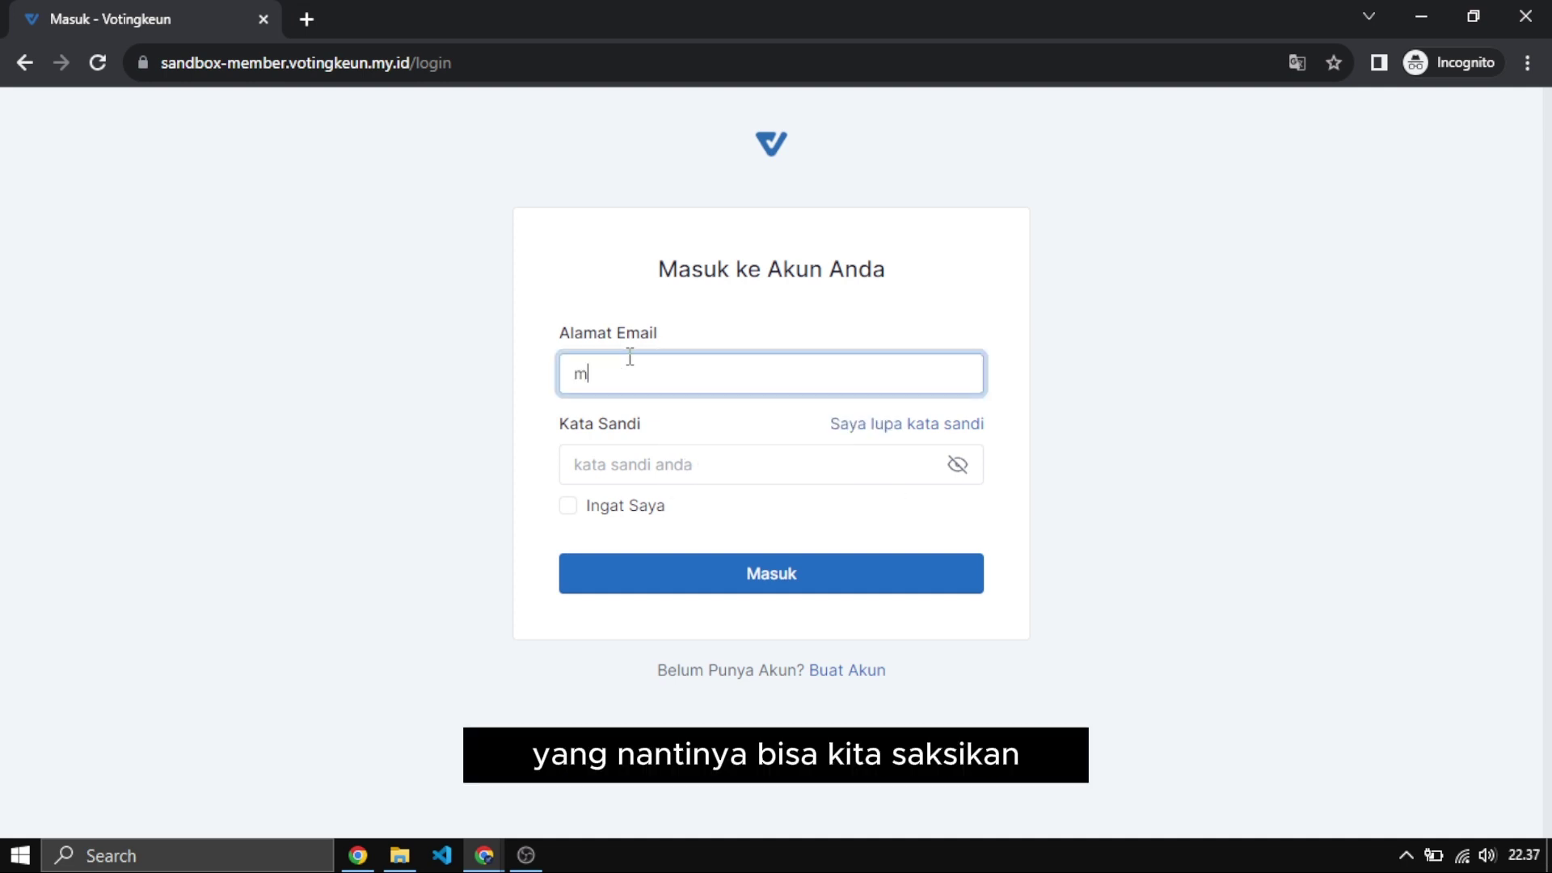
key("BackSpace")
type("c")
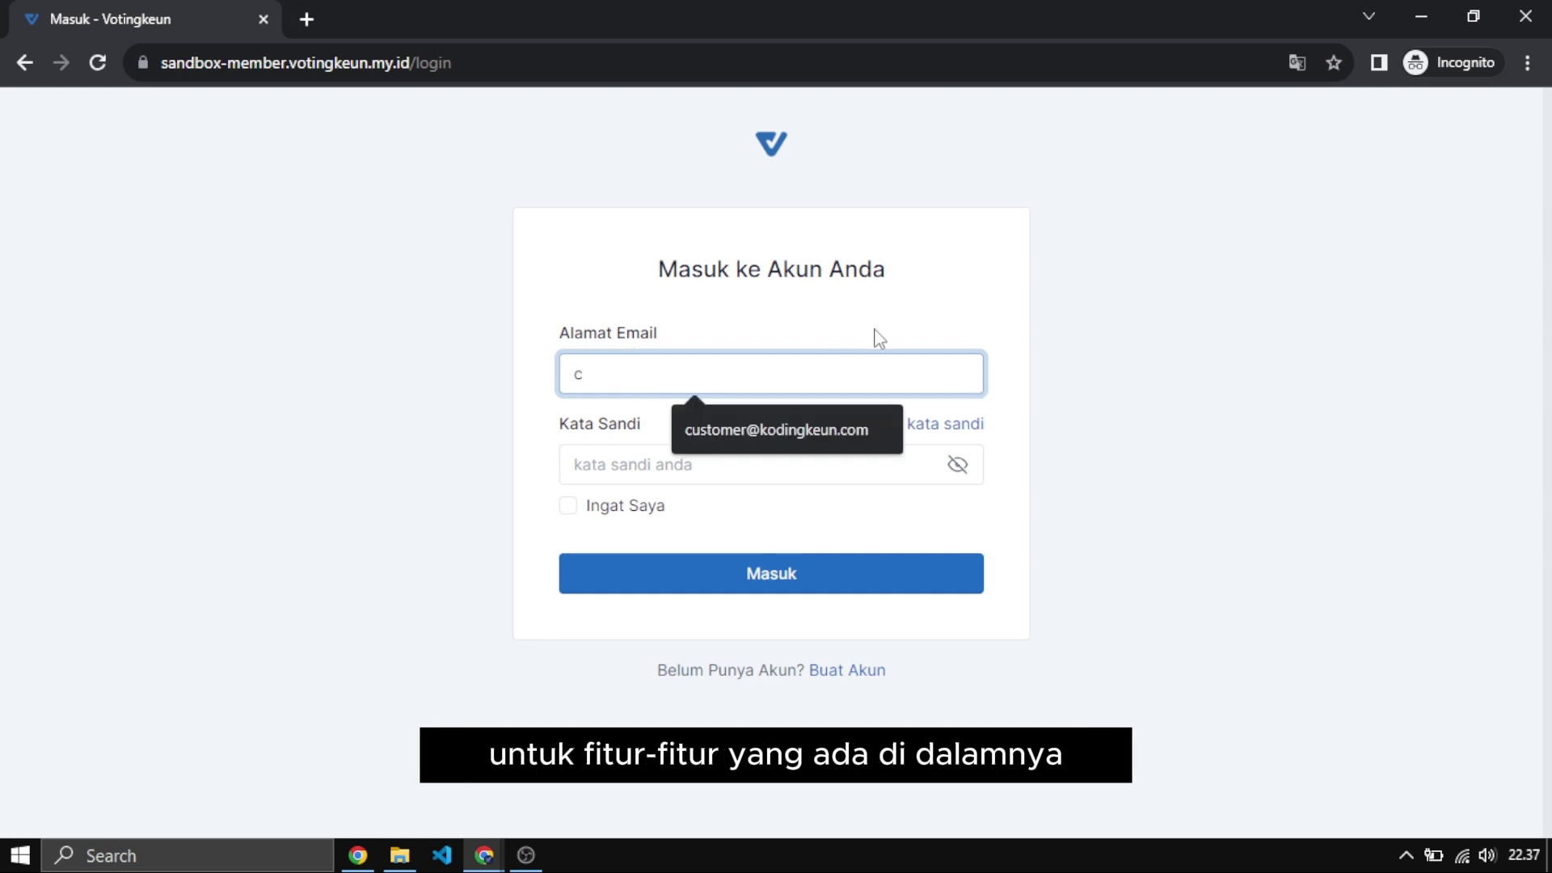
left_click(835, 436)
left_click(790, 472)
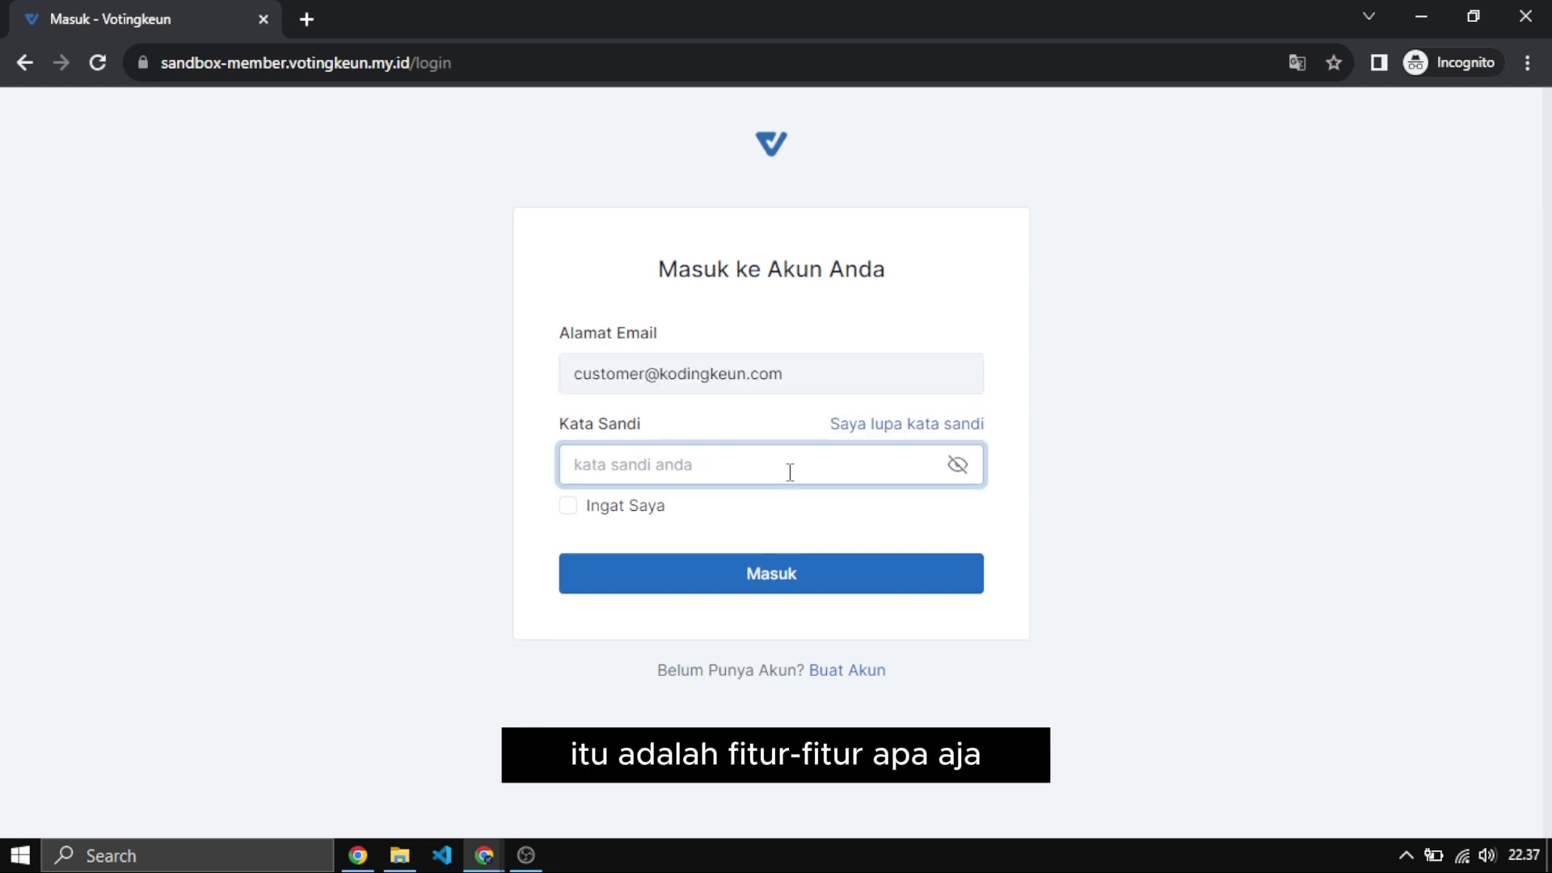
type("123456789")
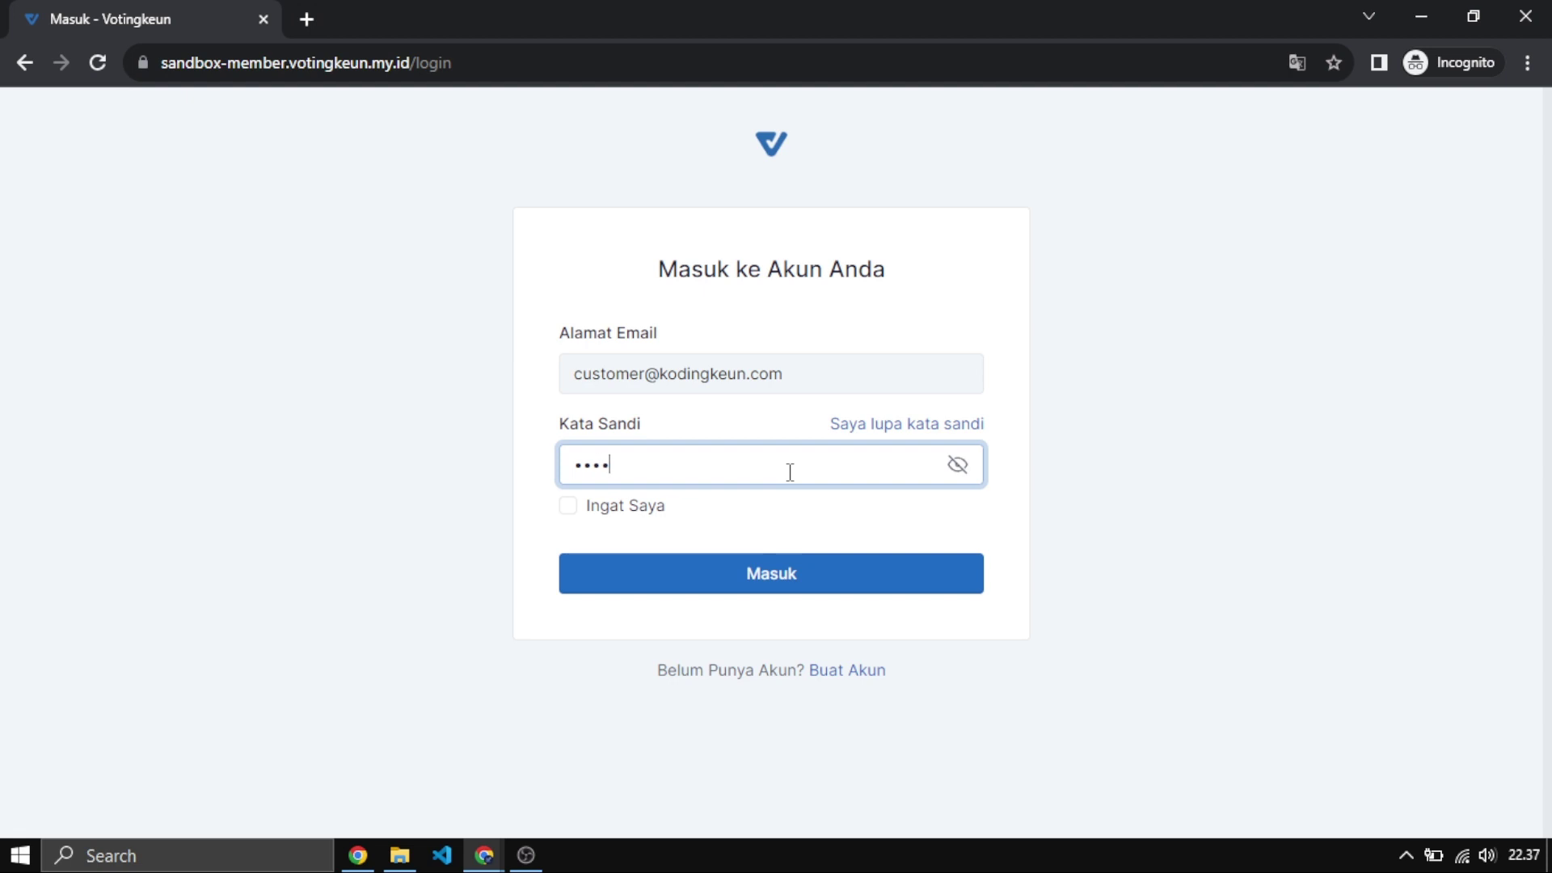
type("0")
key("Return")
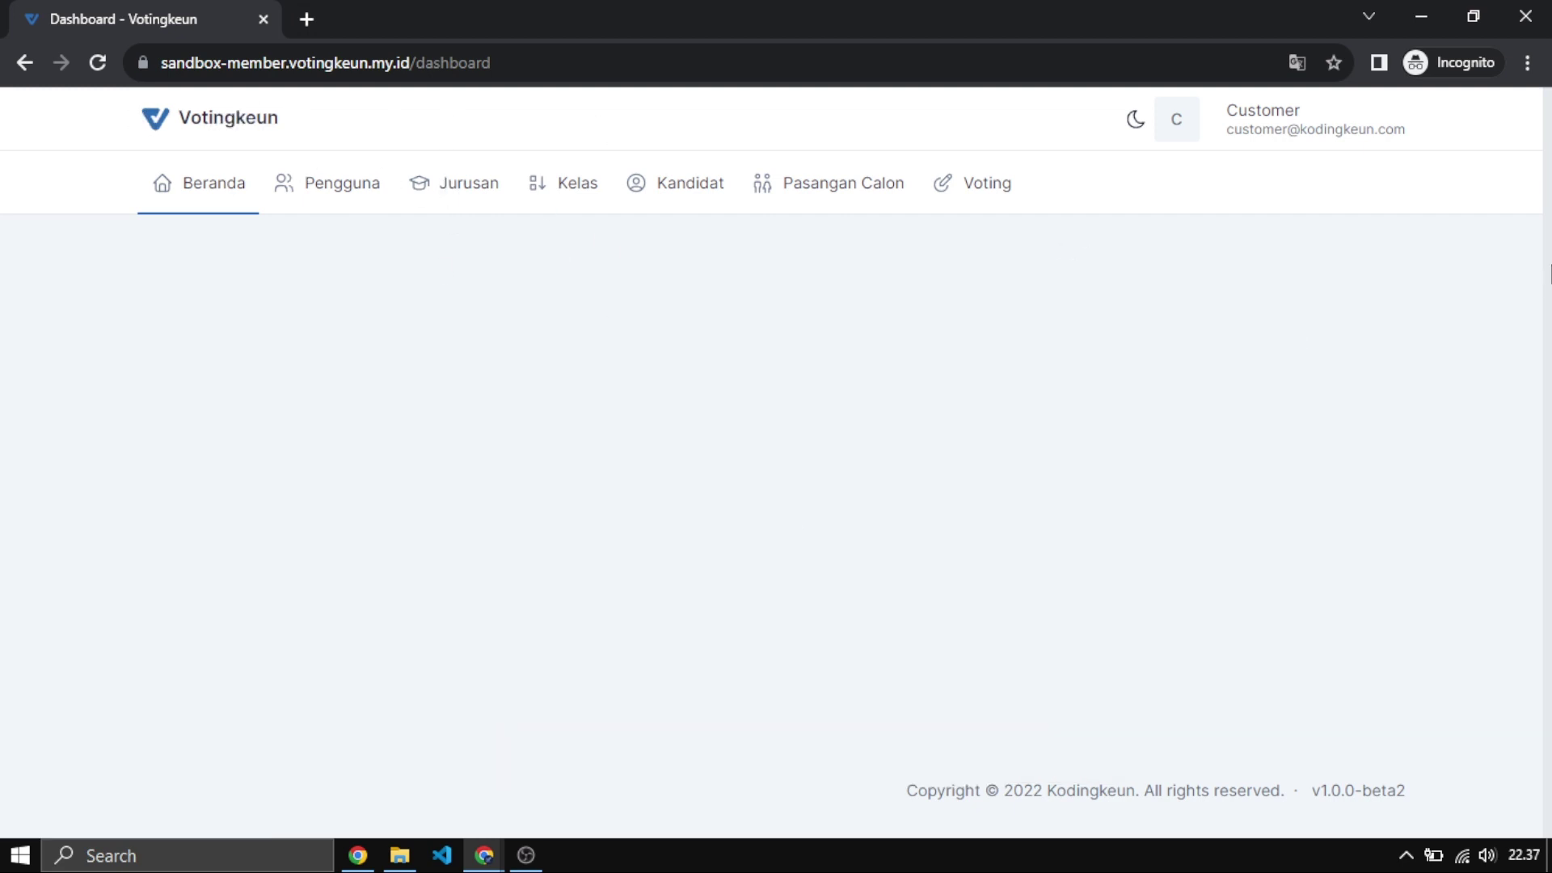
Open the Pengguna user list and scroll through the registered voters.
left_click(313, 188)
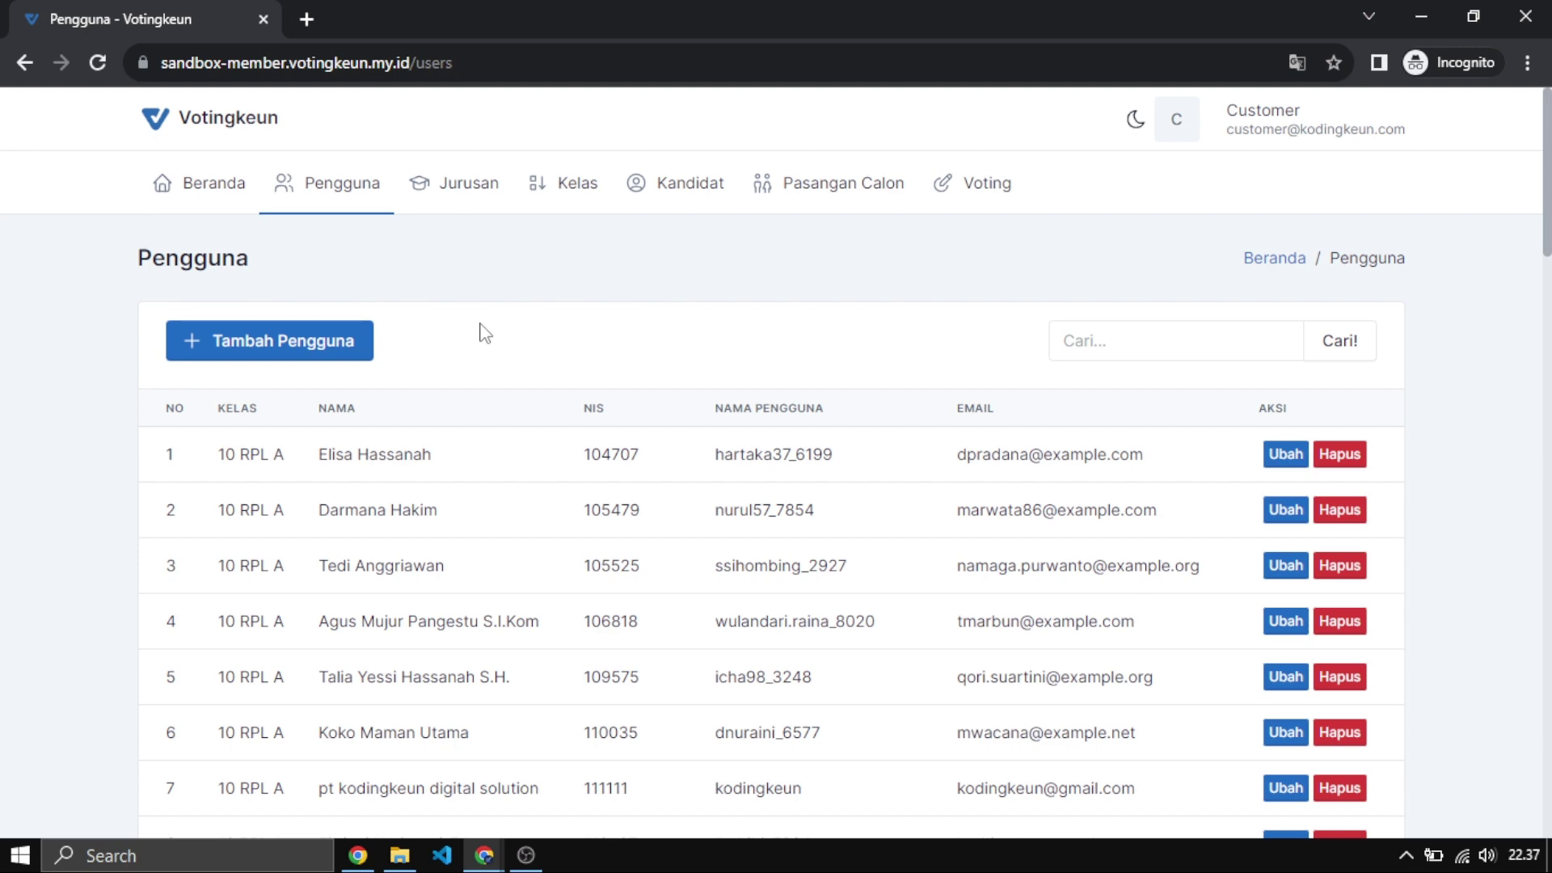
scroll(574, 346, "down", 3)
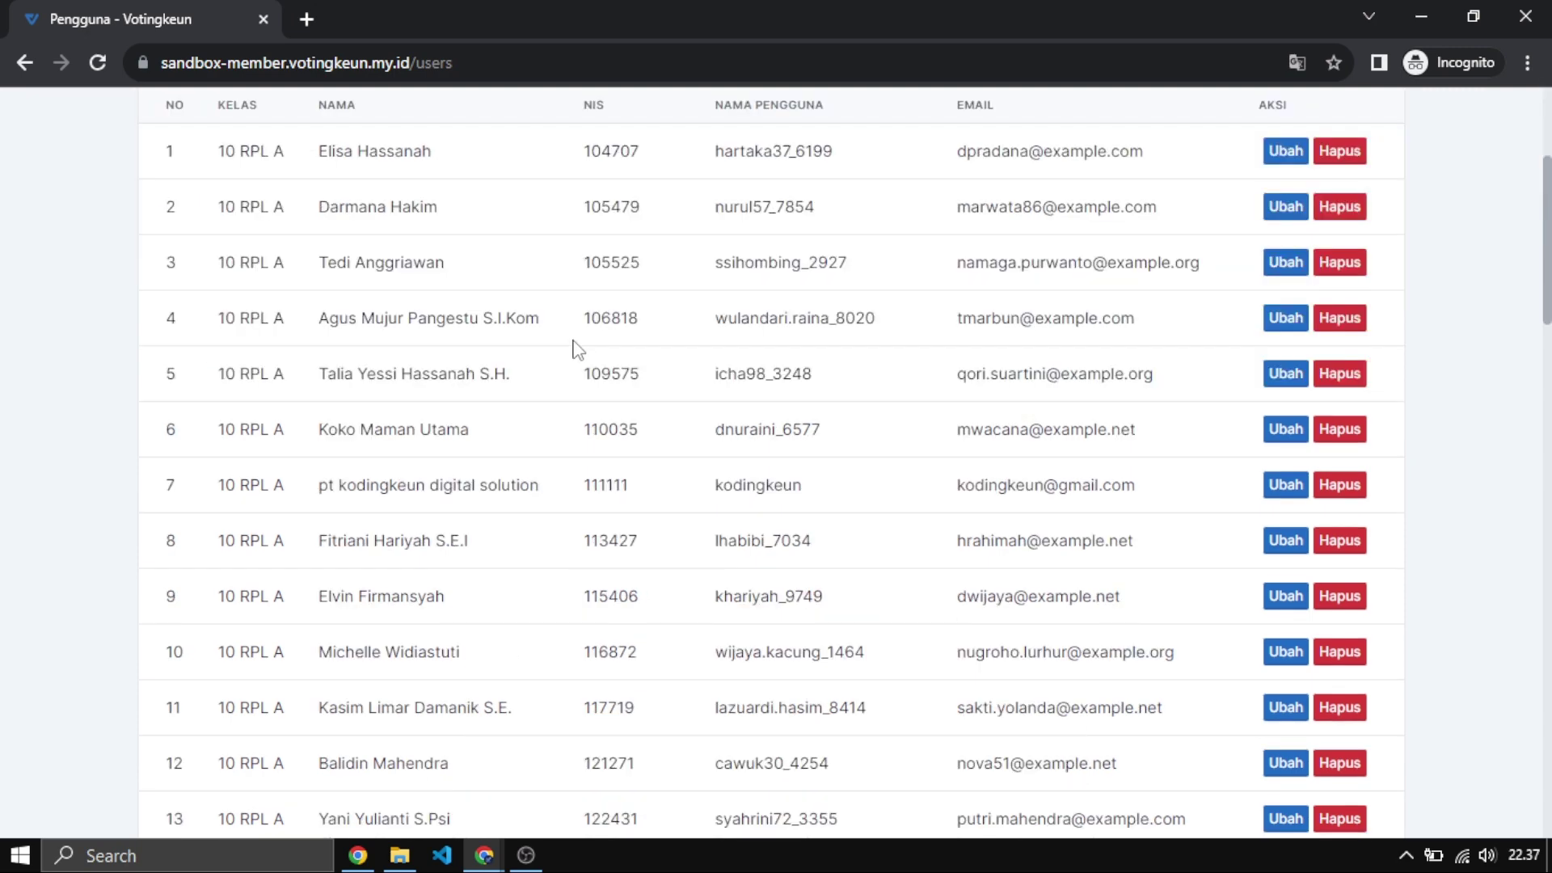
scroll(574, 347, "down", 12)
scroll(575, 348, "up", 12)
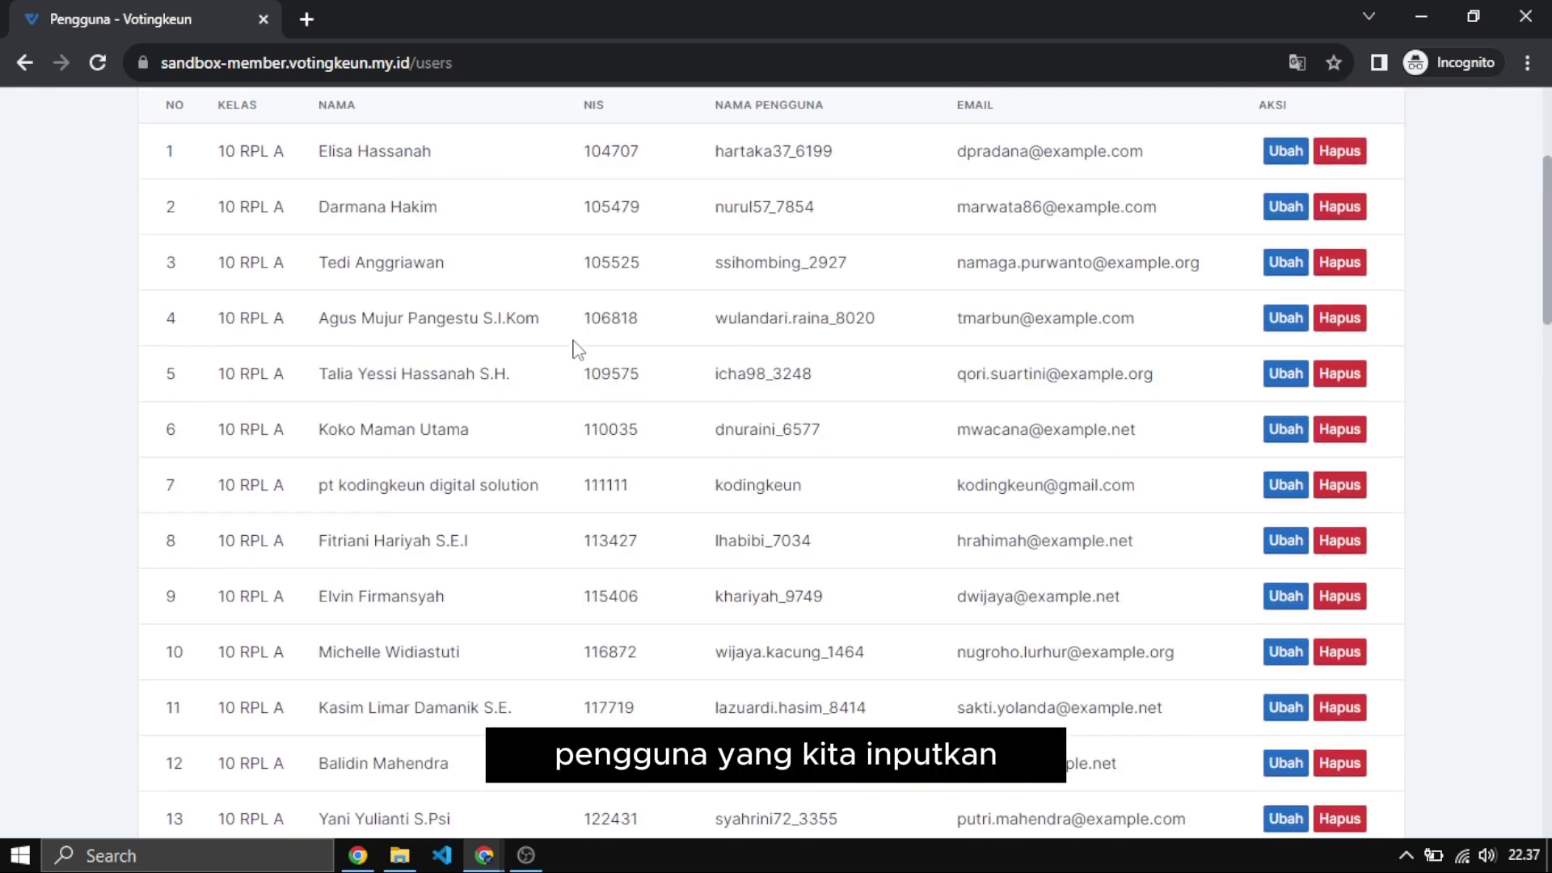
scroll(574, 349, "up", 3)
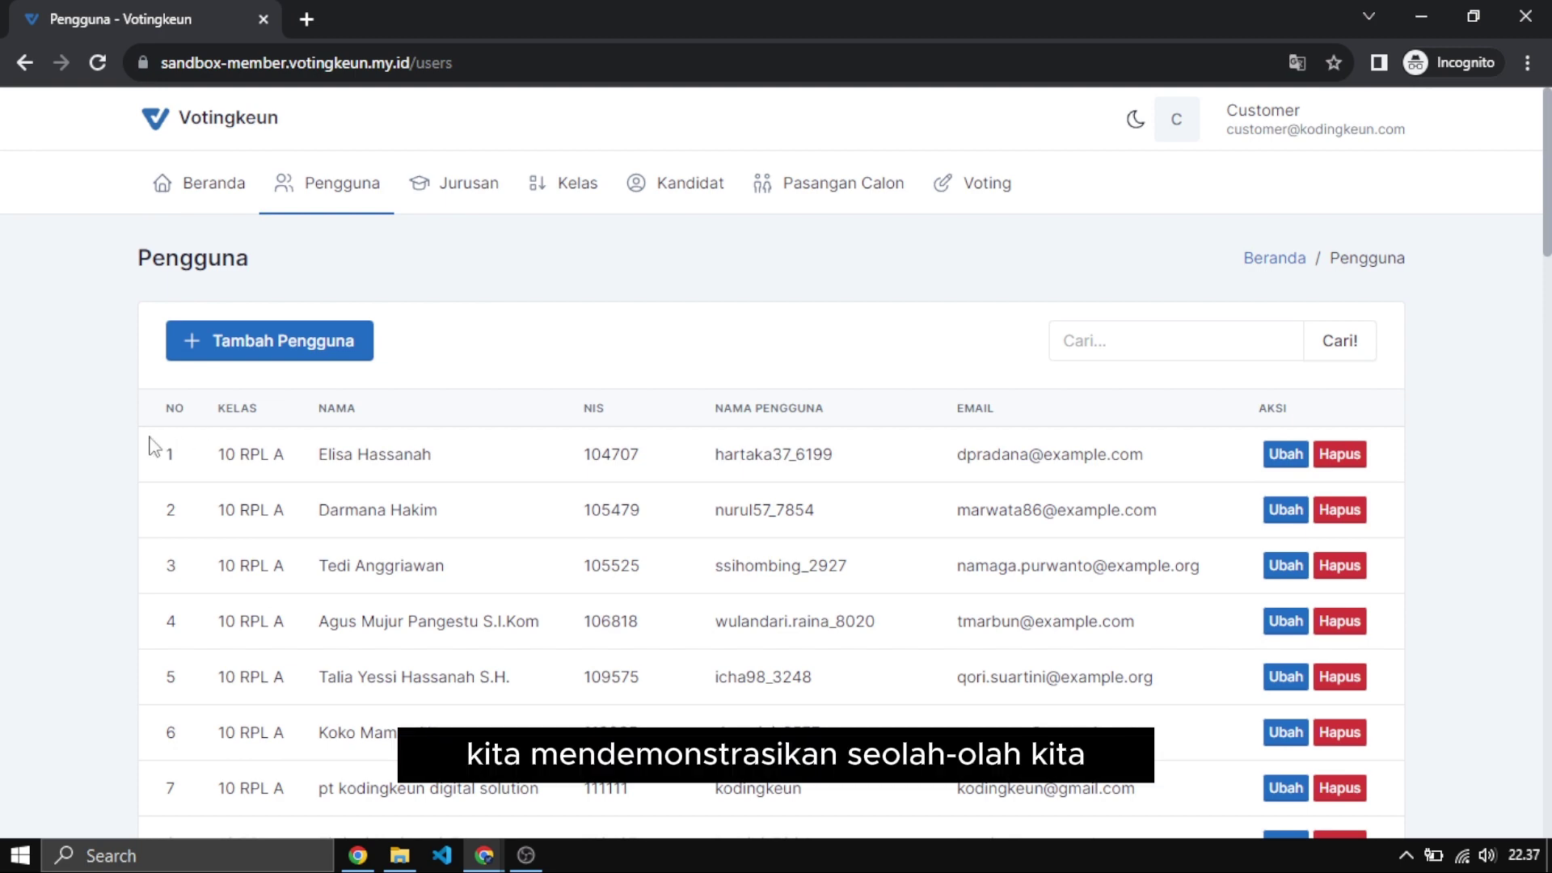
scroll(864, 350, "down", 3)
scroll(864, 349, "up", 3)
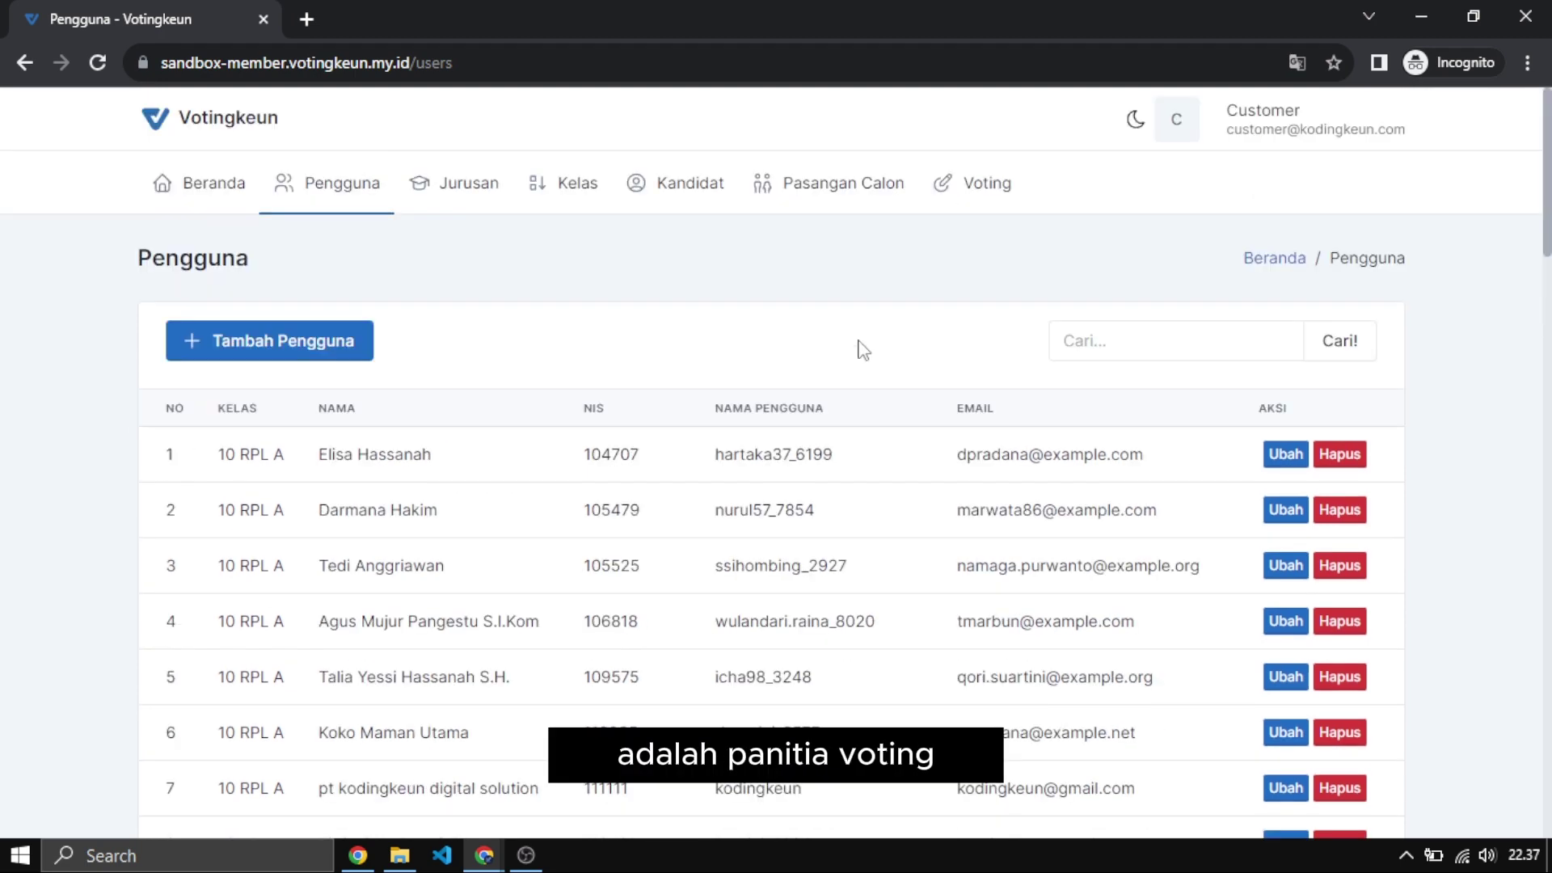
scroll(861, 348, "down", 18)
scroll(860, 344, "up", 4)
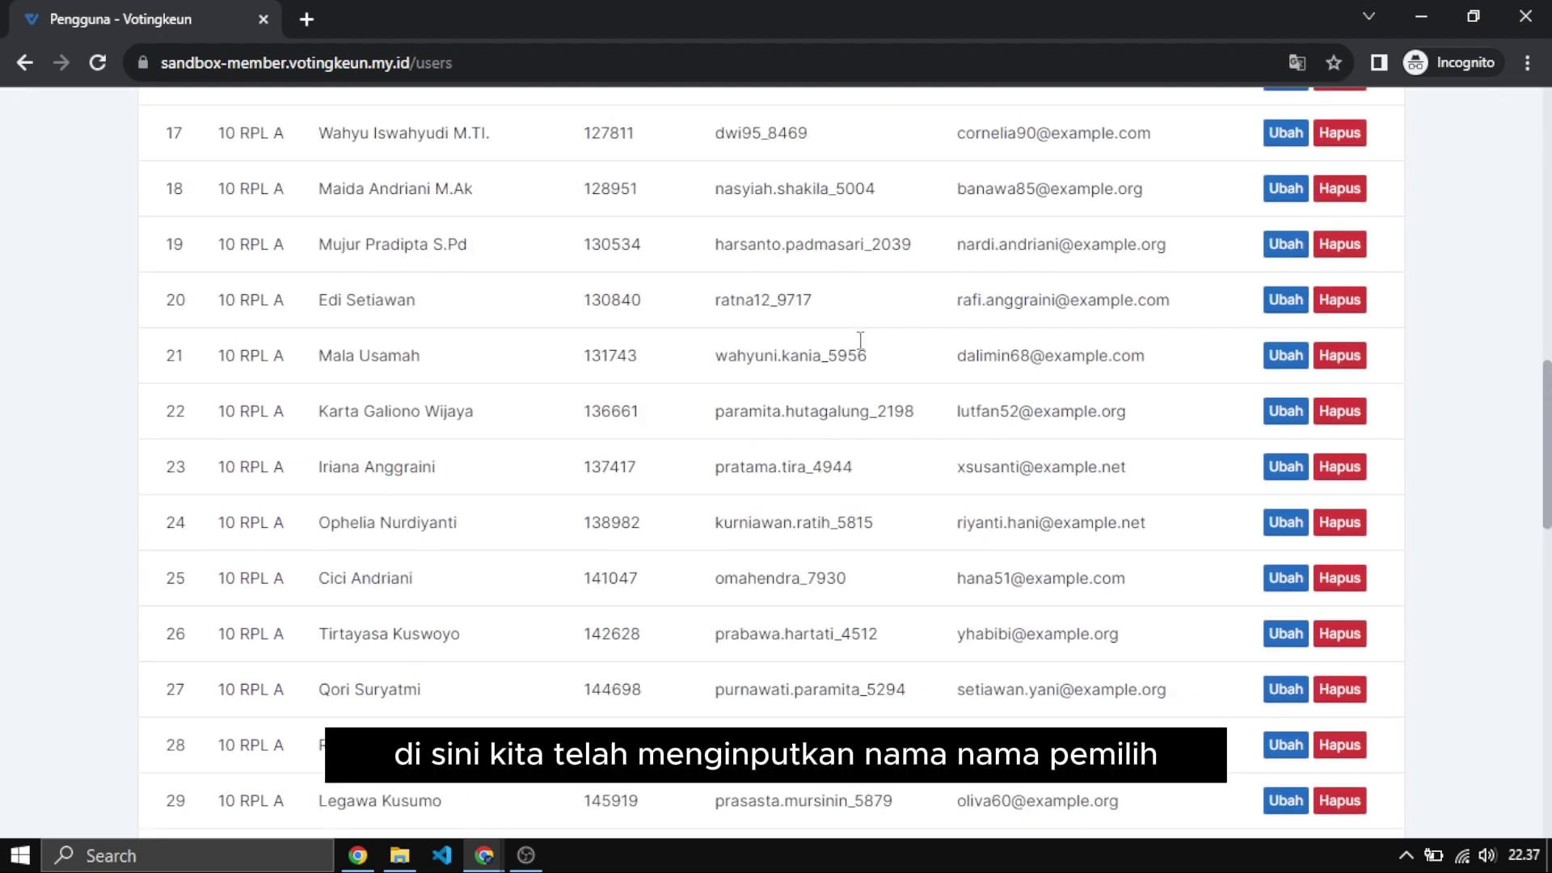
scroll(860, 339, "up", 15)
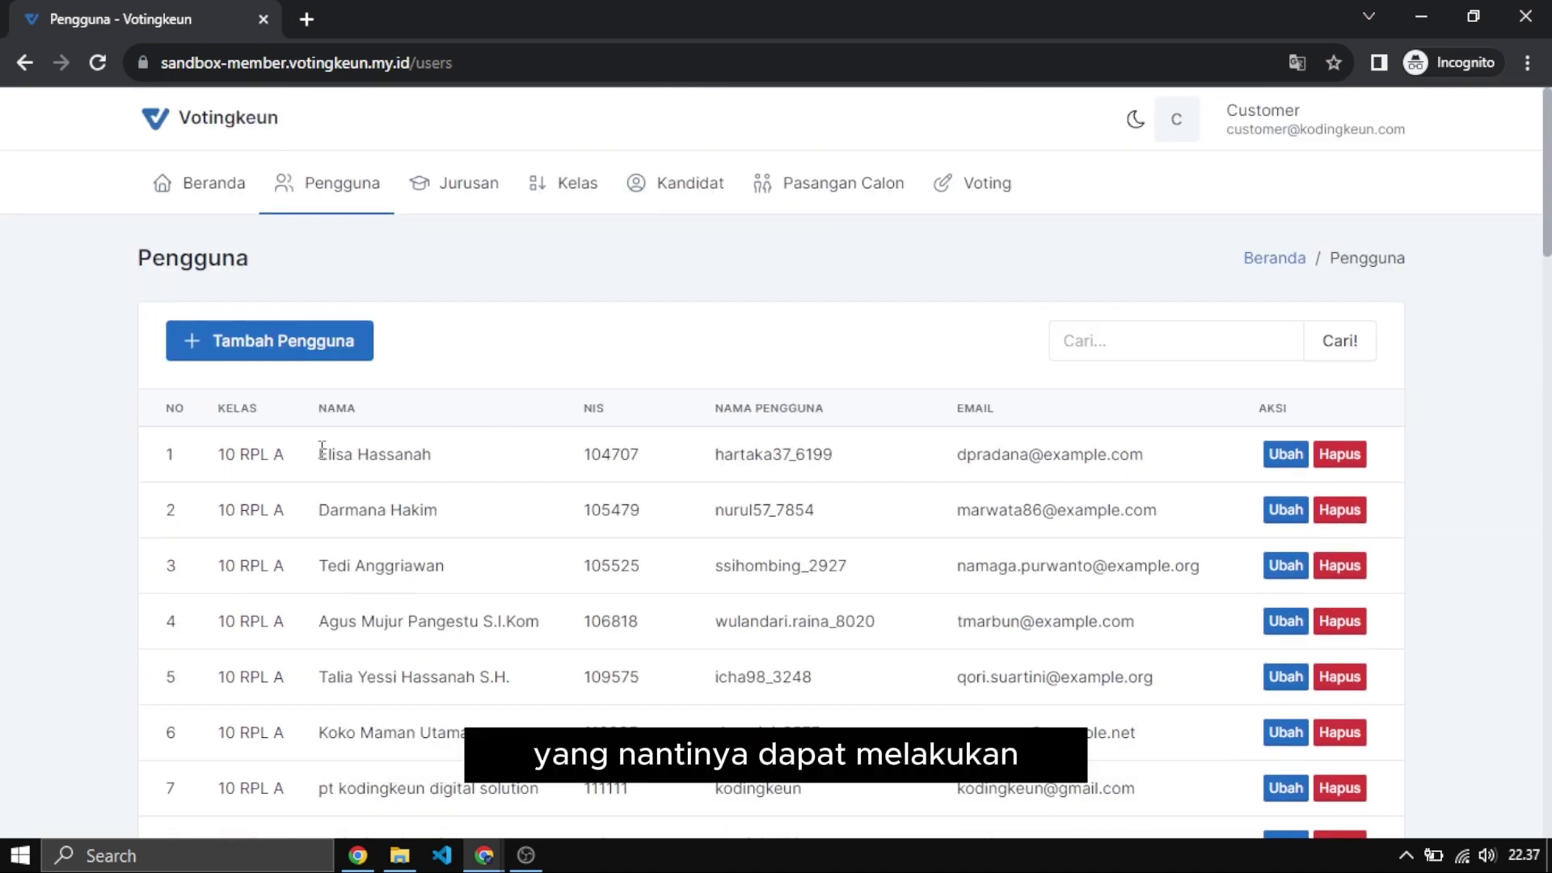
Highlight details in the first voter rows, clear each selection, and review the table.
left_click_drag(321, 449, 643, 727)
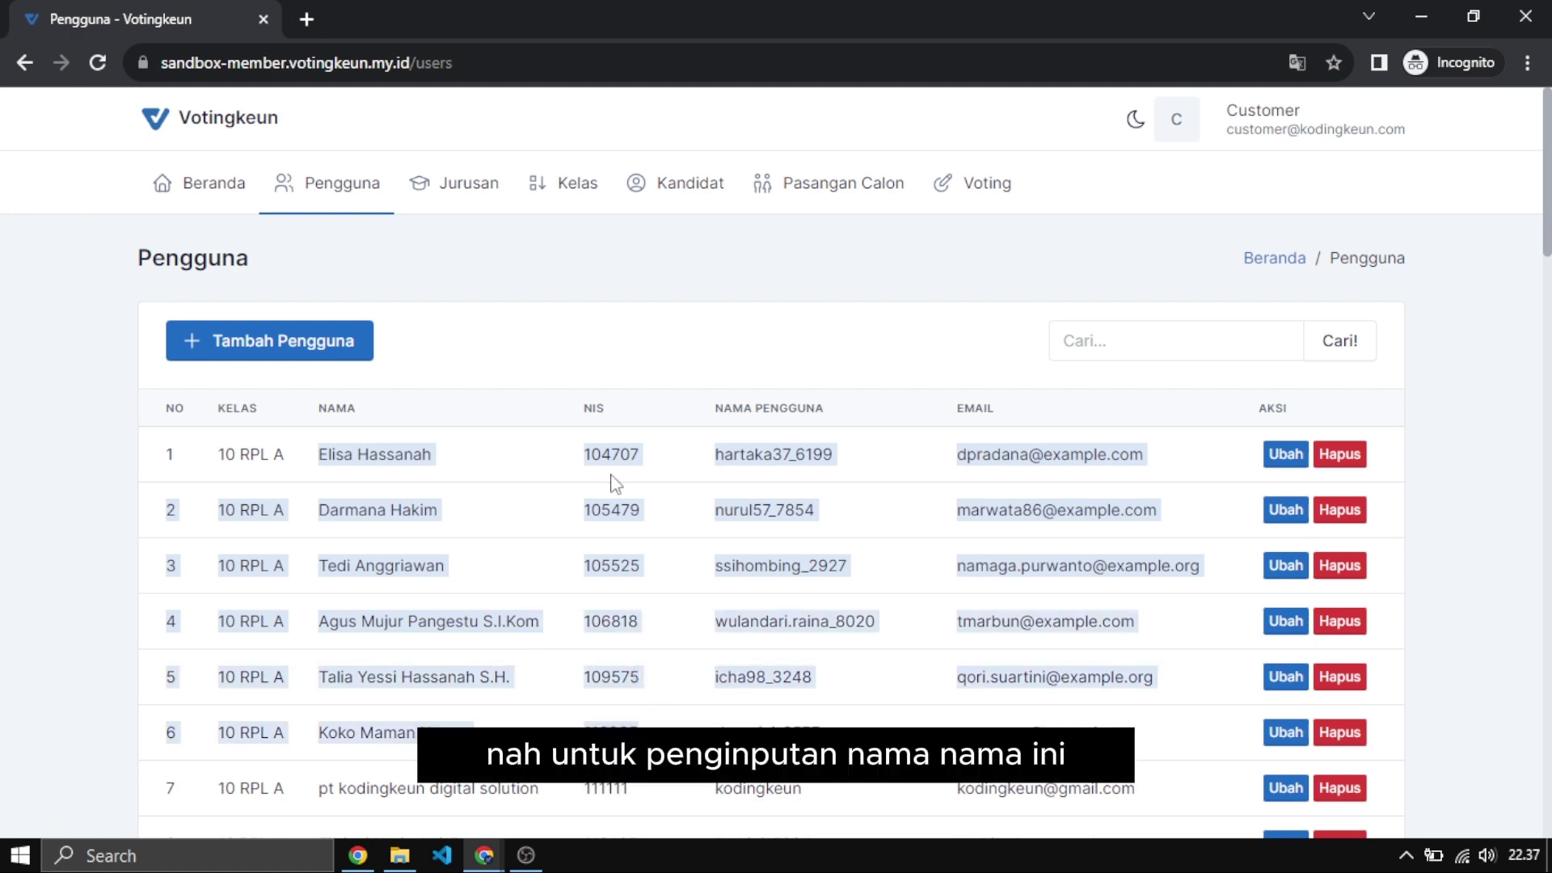
left_click(554, 357)
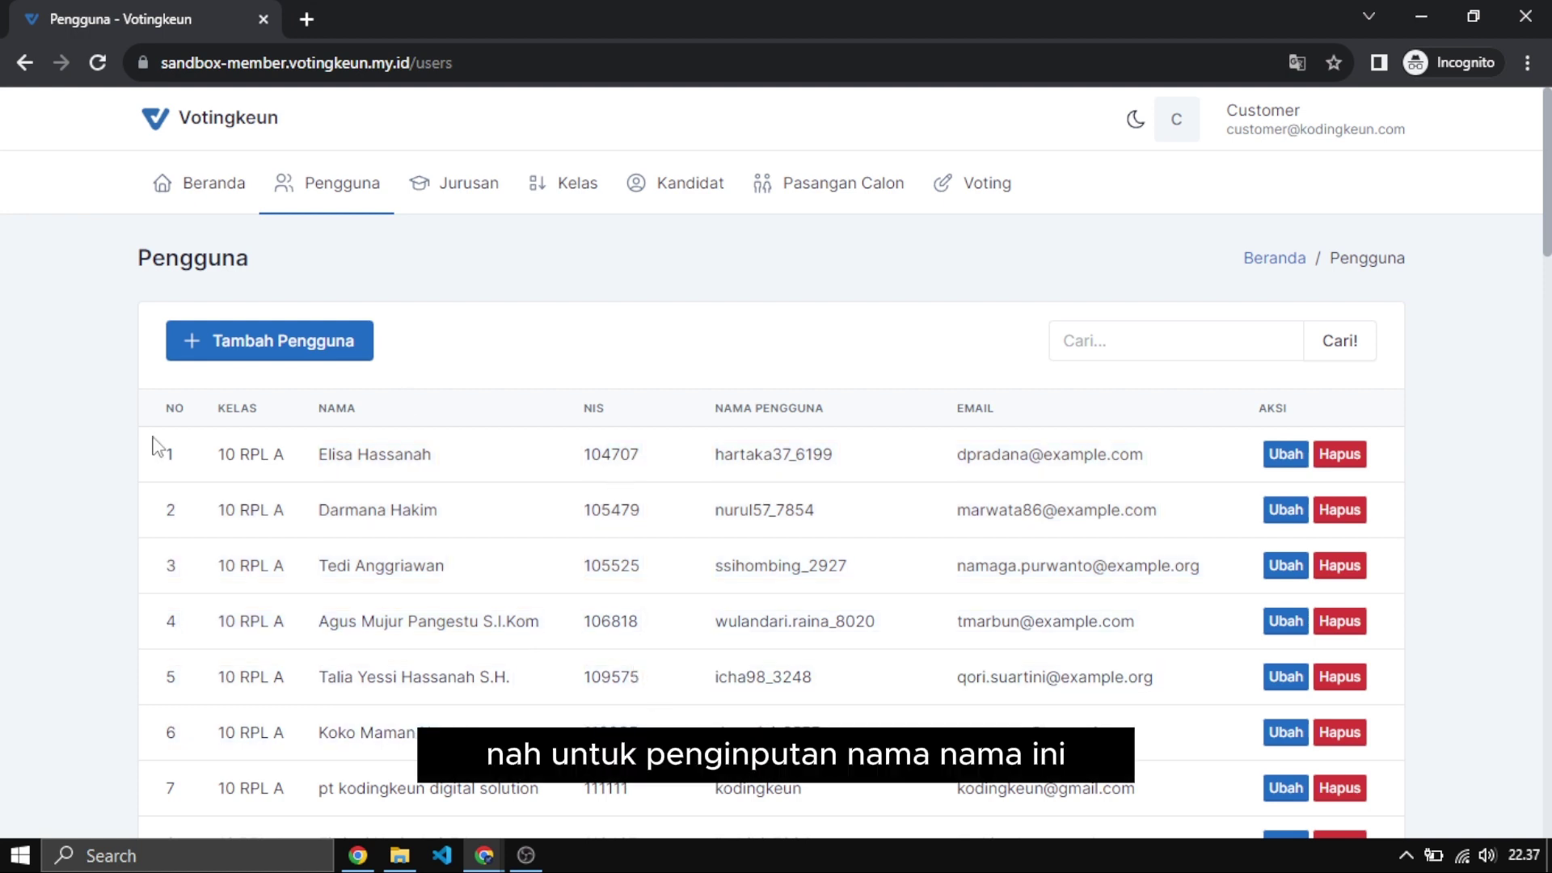
mouse_move(165, 448)
left_mouse_down()
mouse_move(608, 659)
mouse_move(517, 683)
left_mouse_up()
left_click(549, 353)
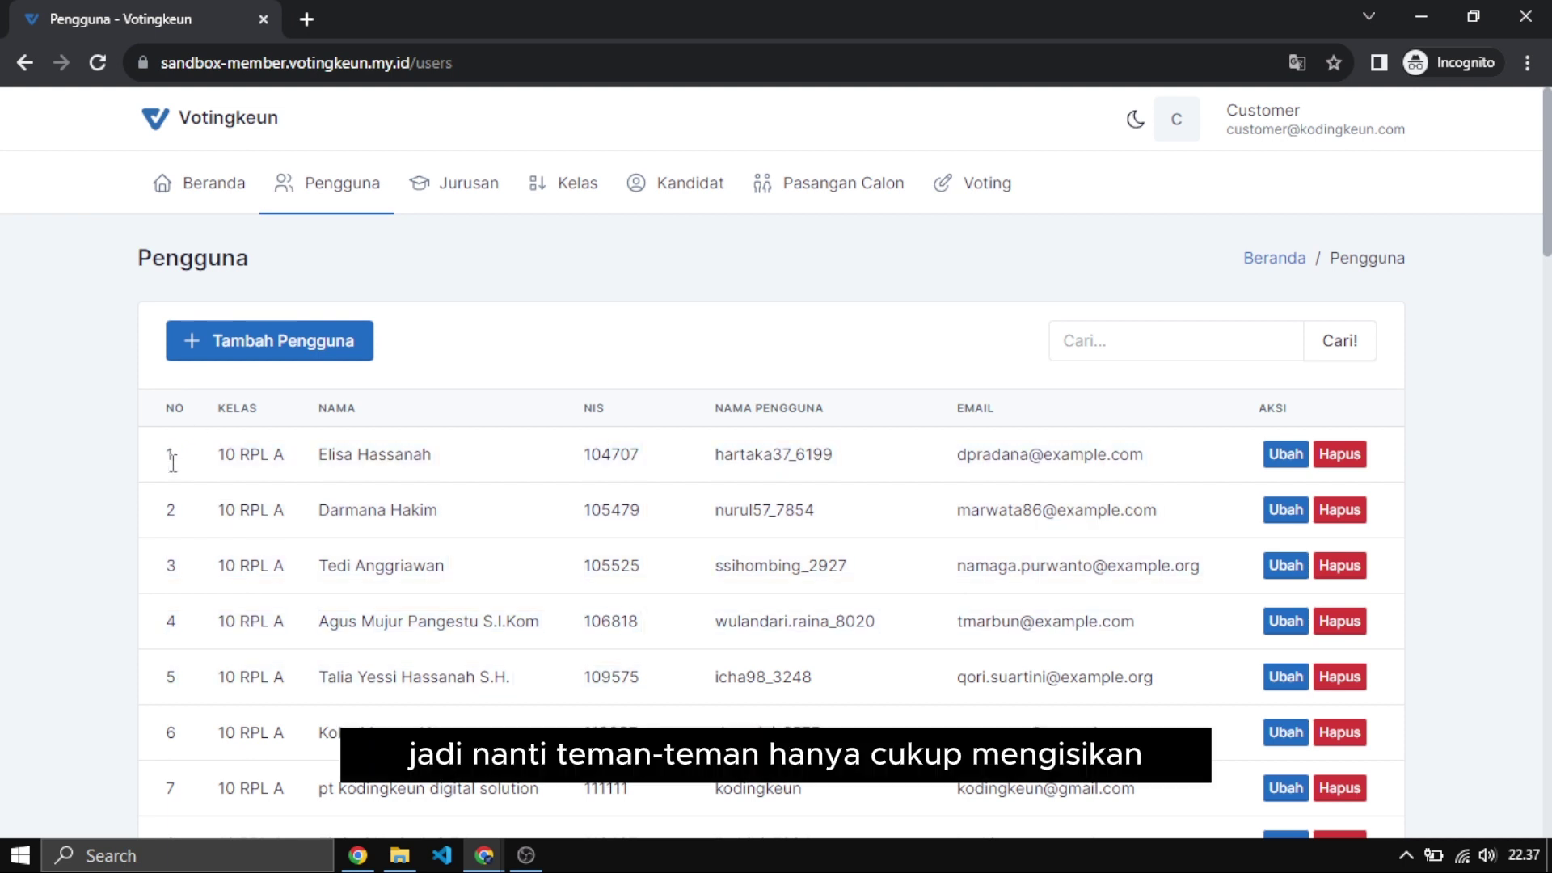
left_click_drag(168, 454, 207, 459)
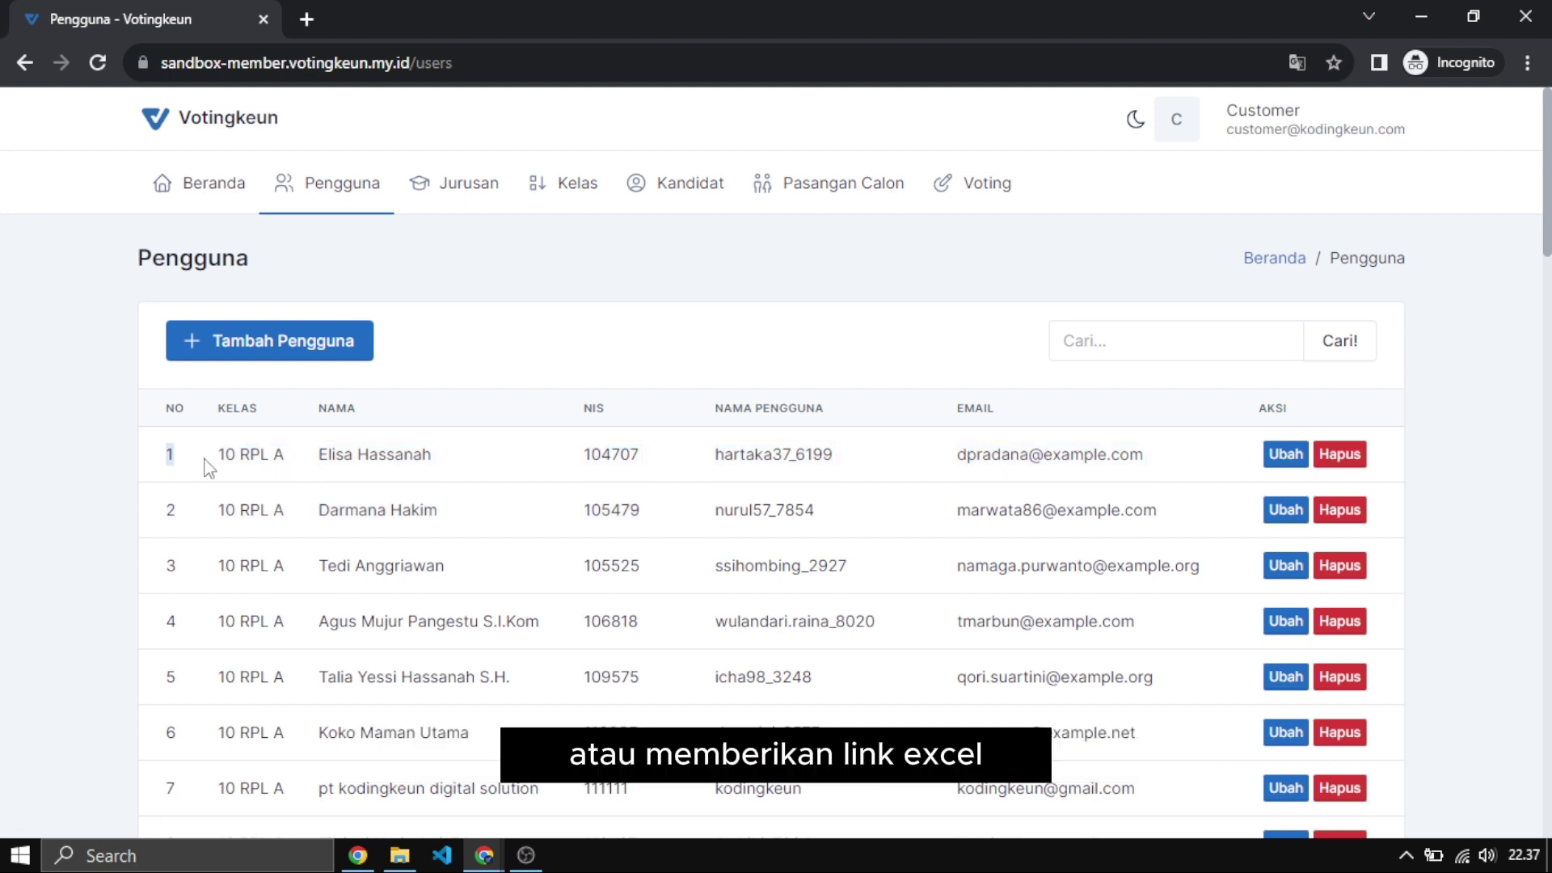
left_click(488, 342)
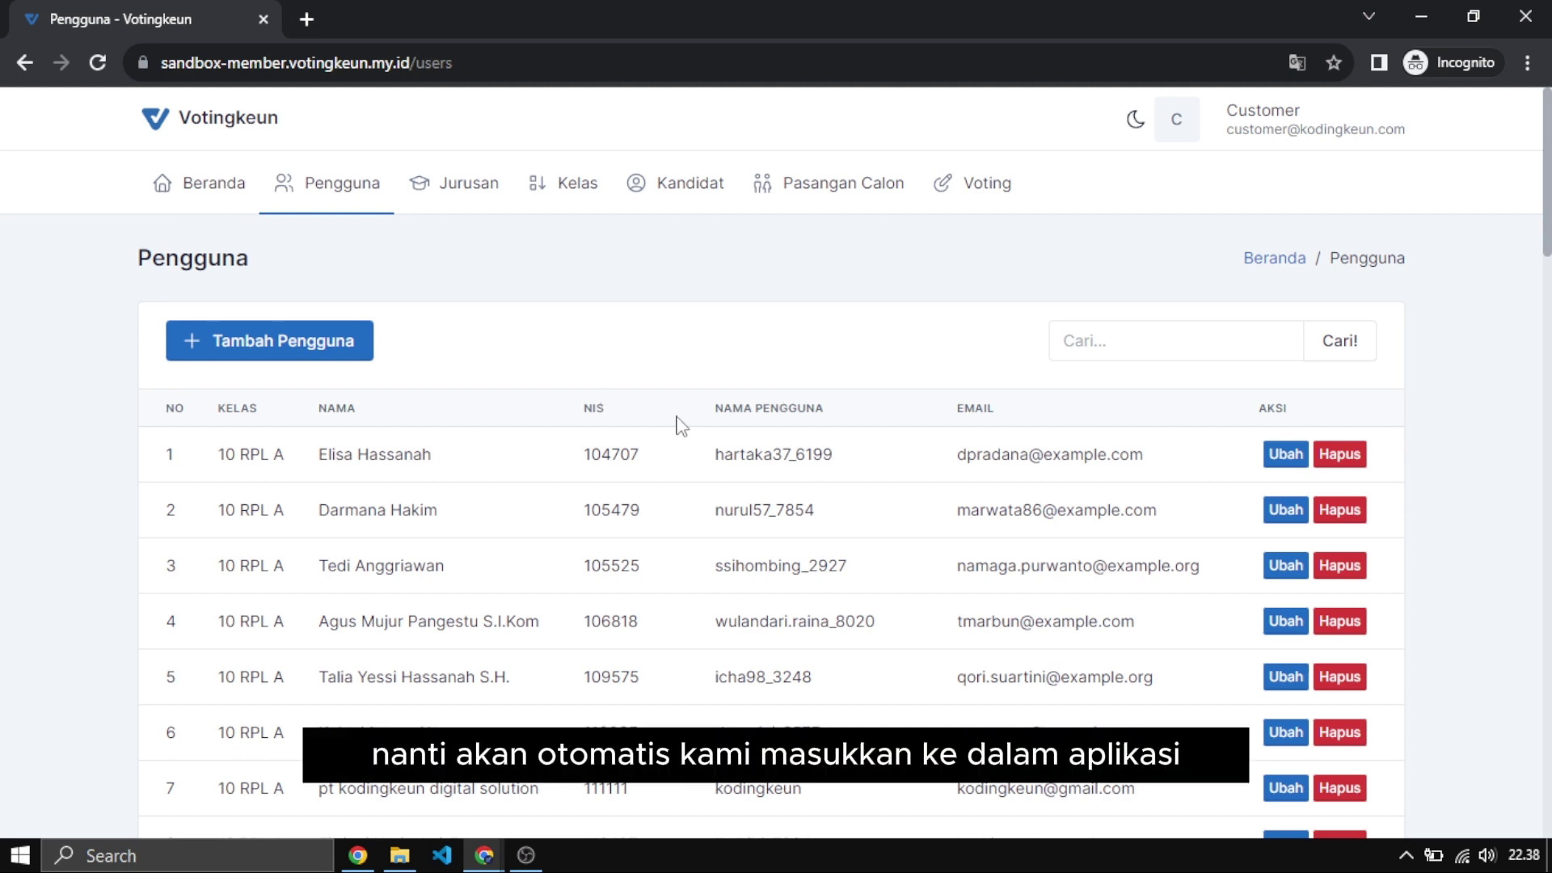
scroll(547, 399, "down", 15)
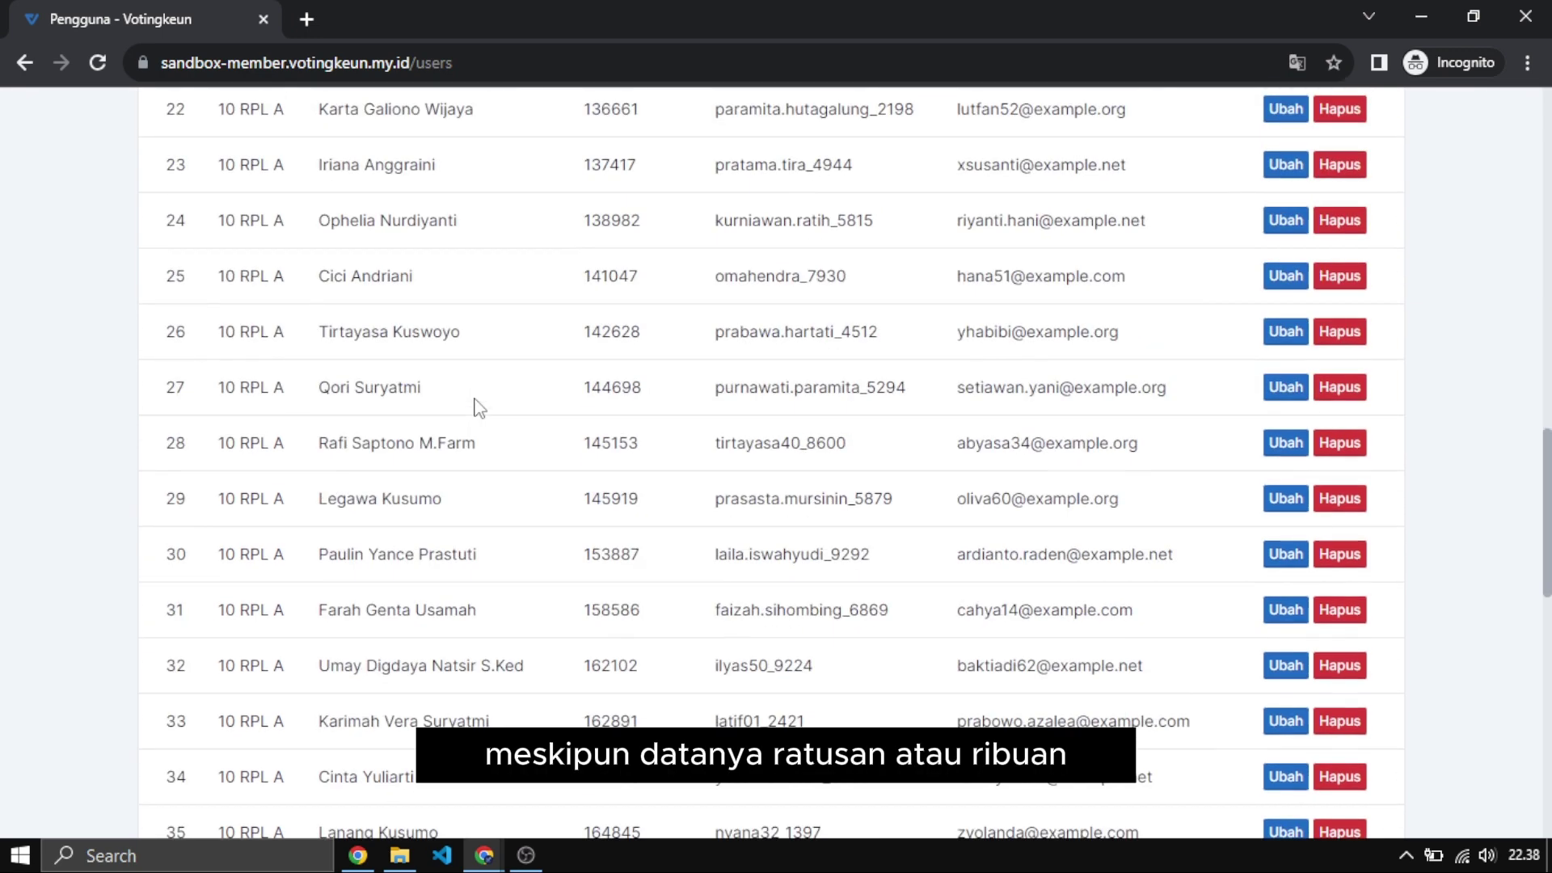
scroll(475, 406, "up", 4)
scroll(477, 408, "down", 15)
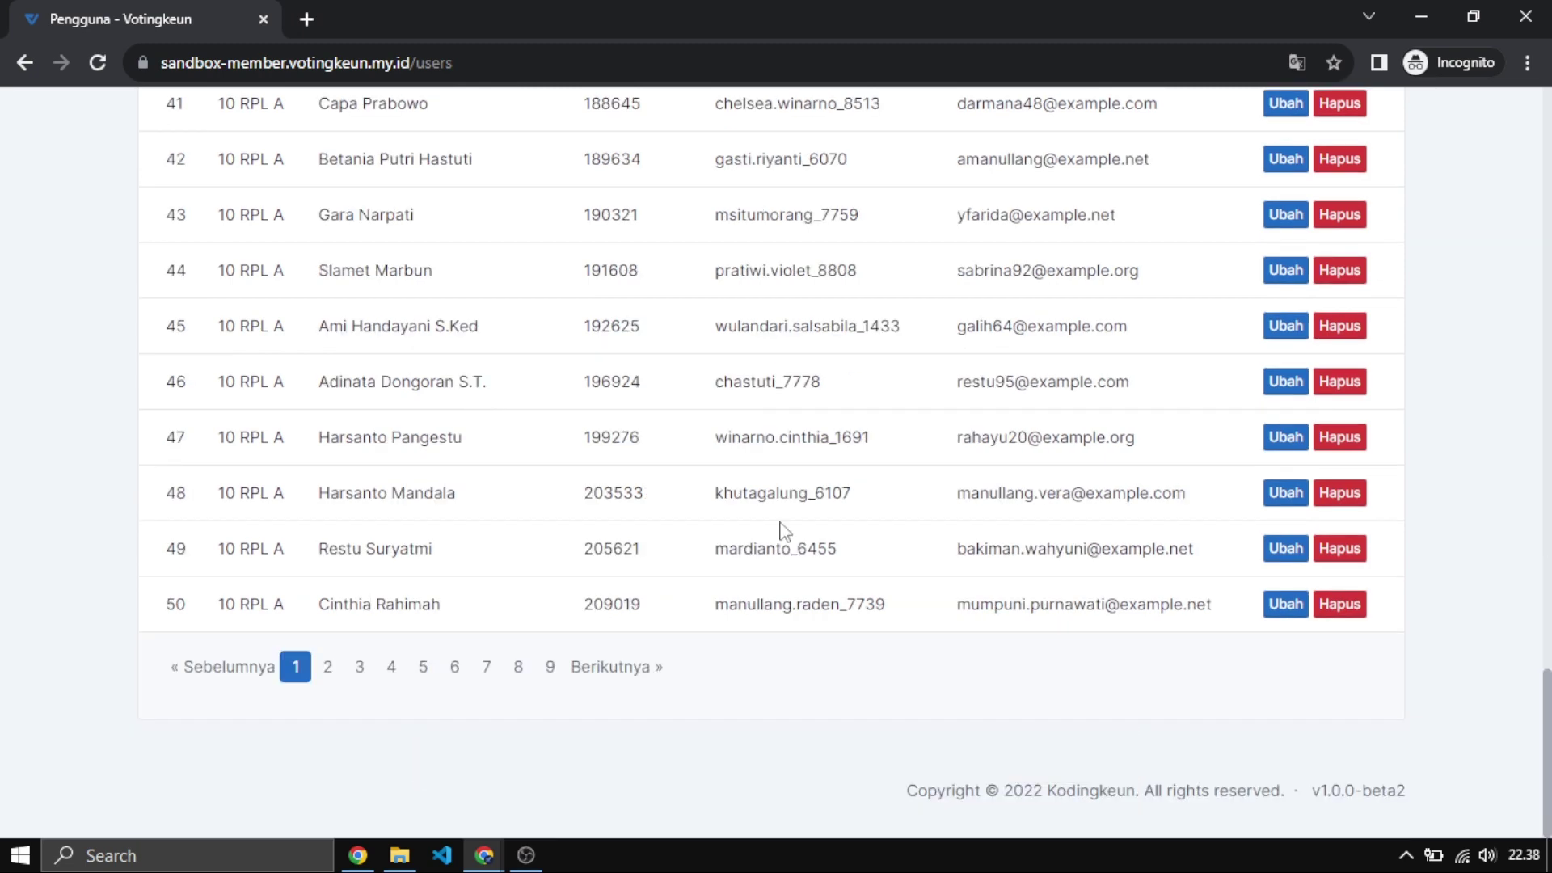
scroll(782, 517, "up", 20)
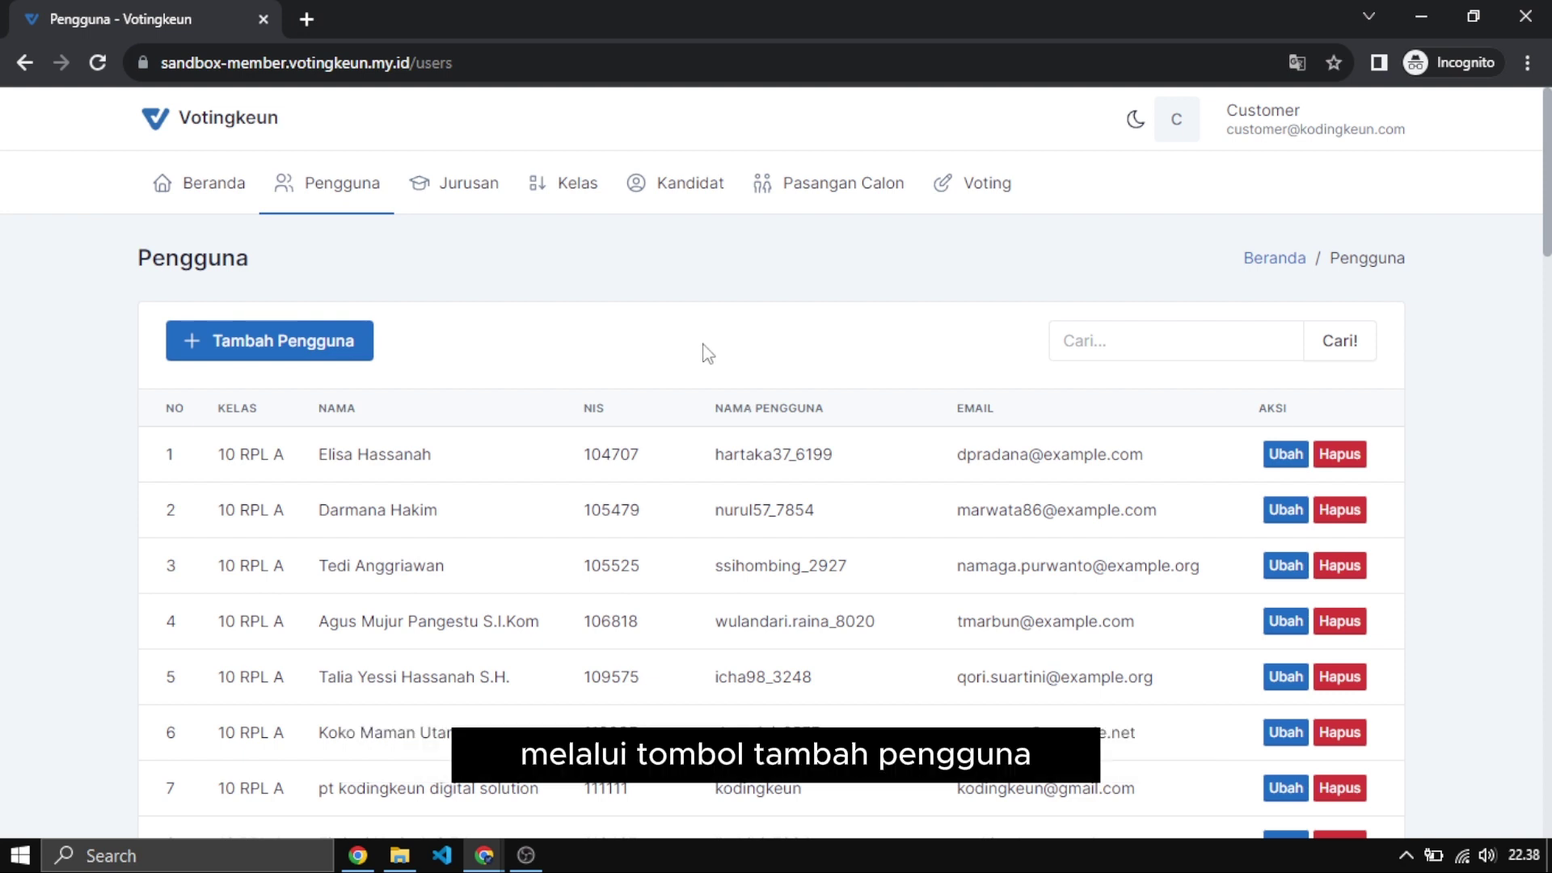
left_click(284, 348)
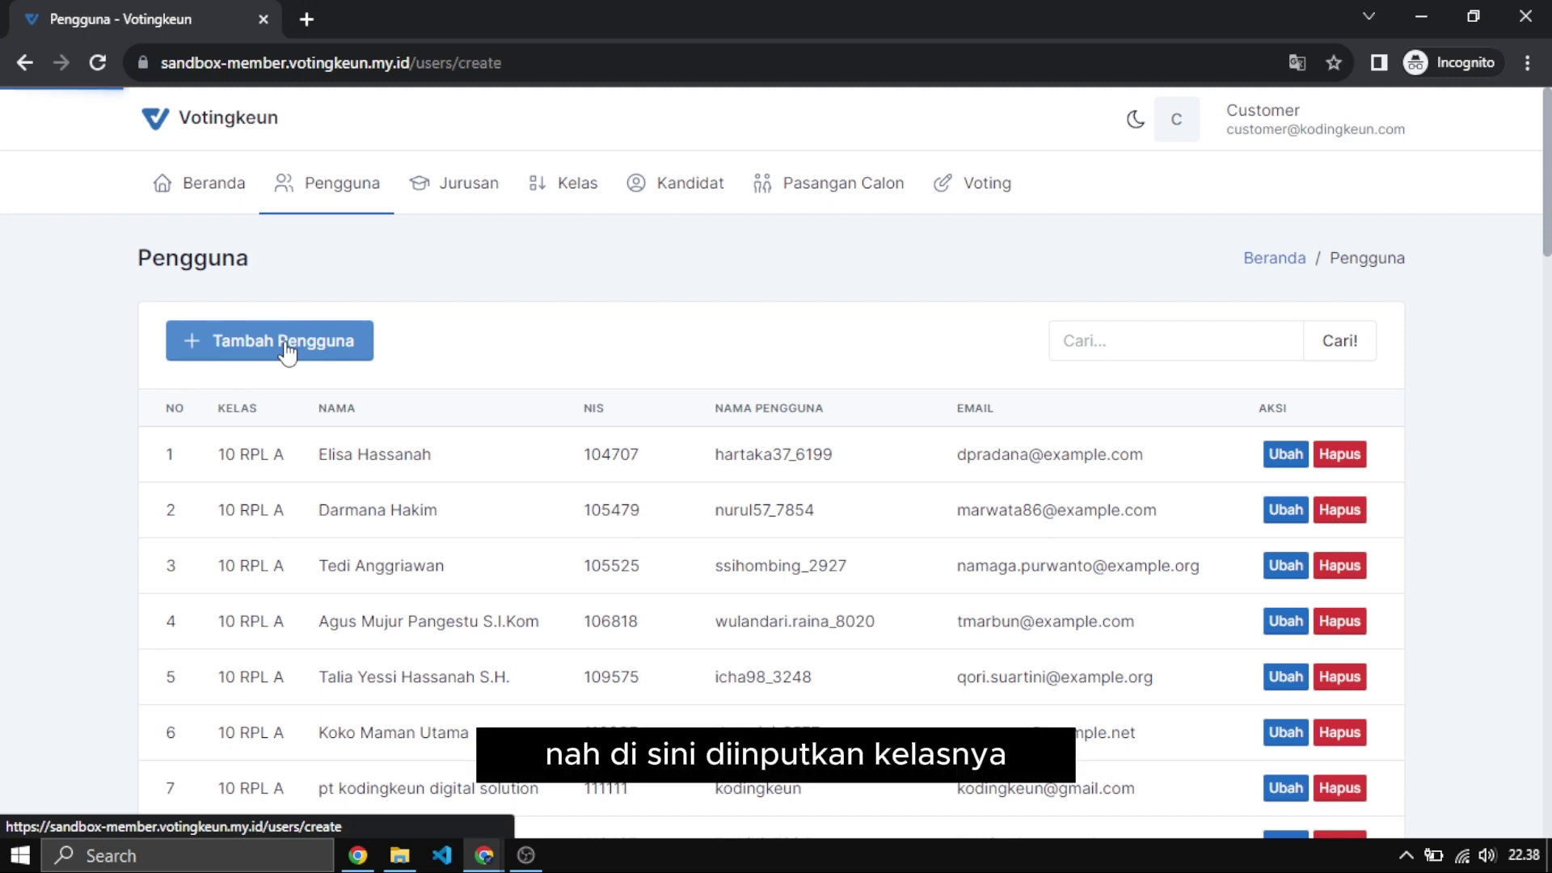
left_click(270, 444)
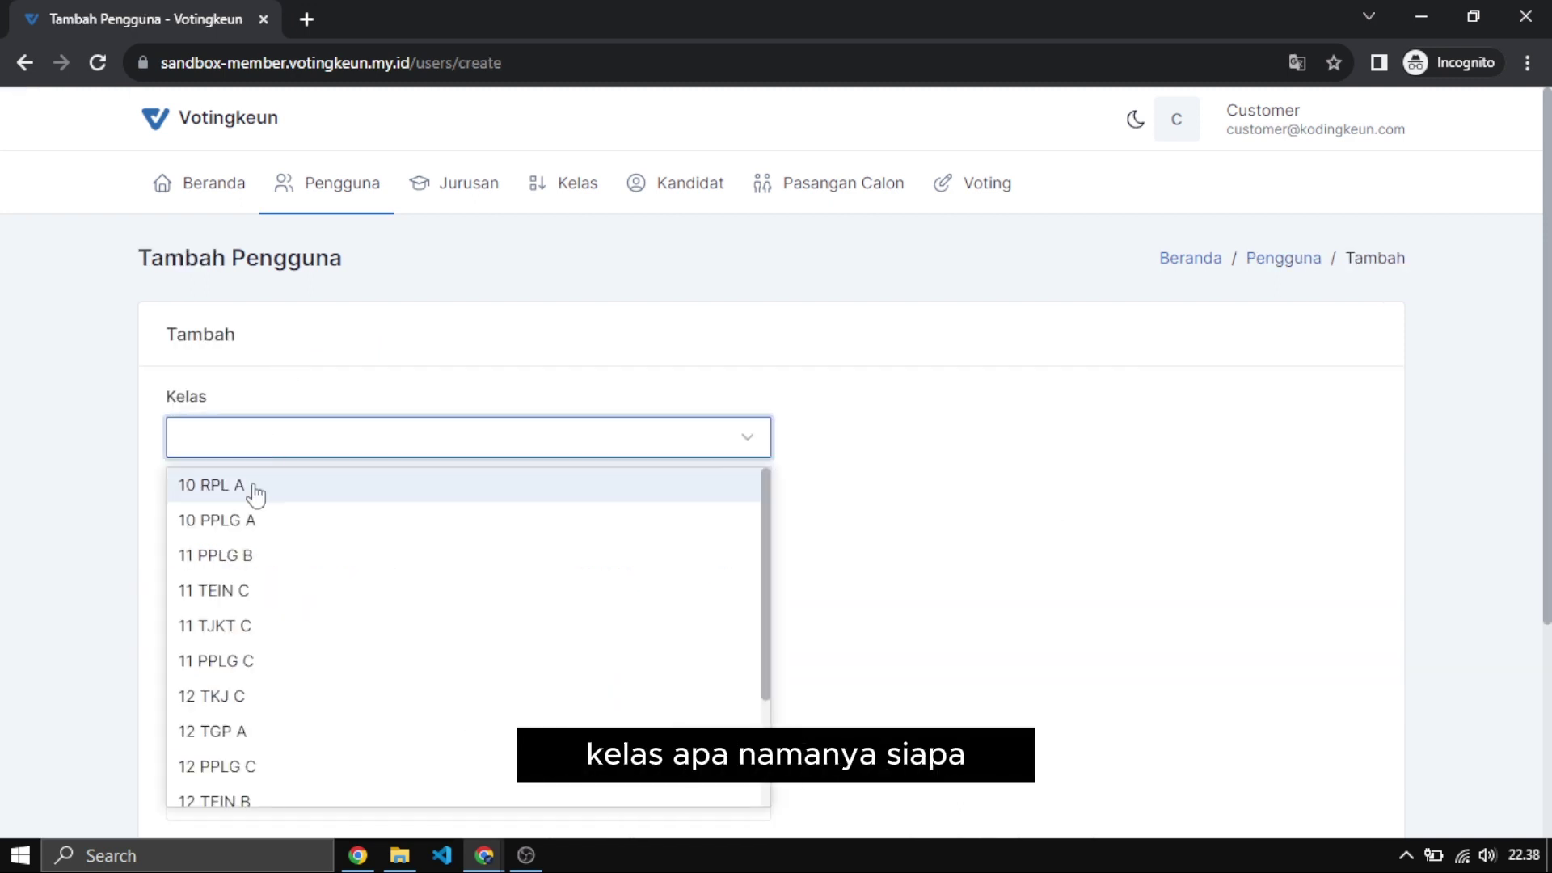
left_click(381, 521)
scroll(389, 491, "down", 3)
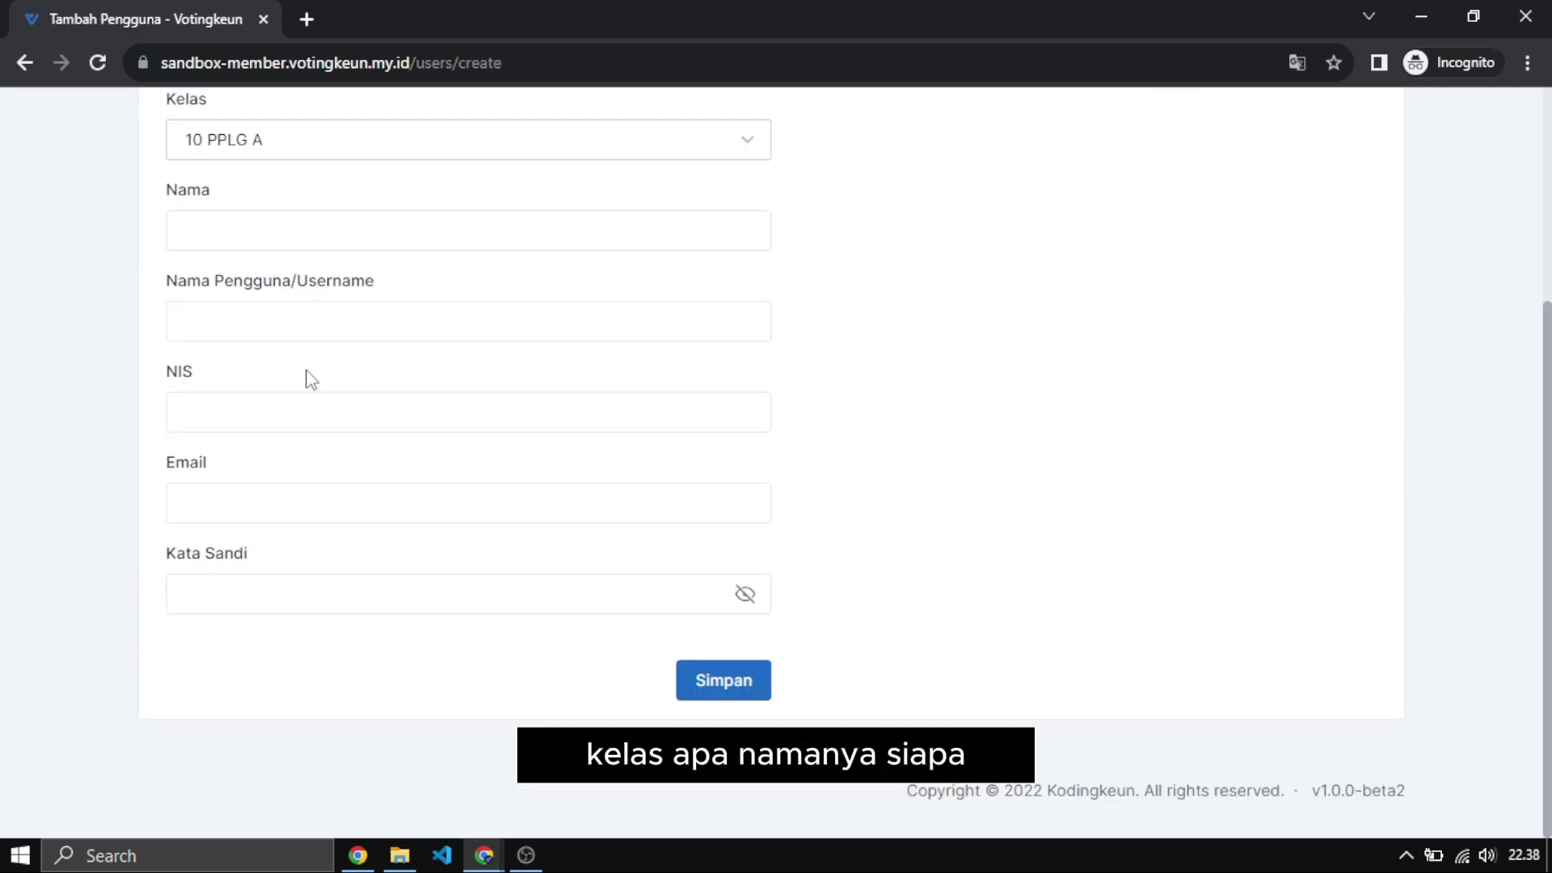
left_click(290, 233)
left_click(277, 316)
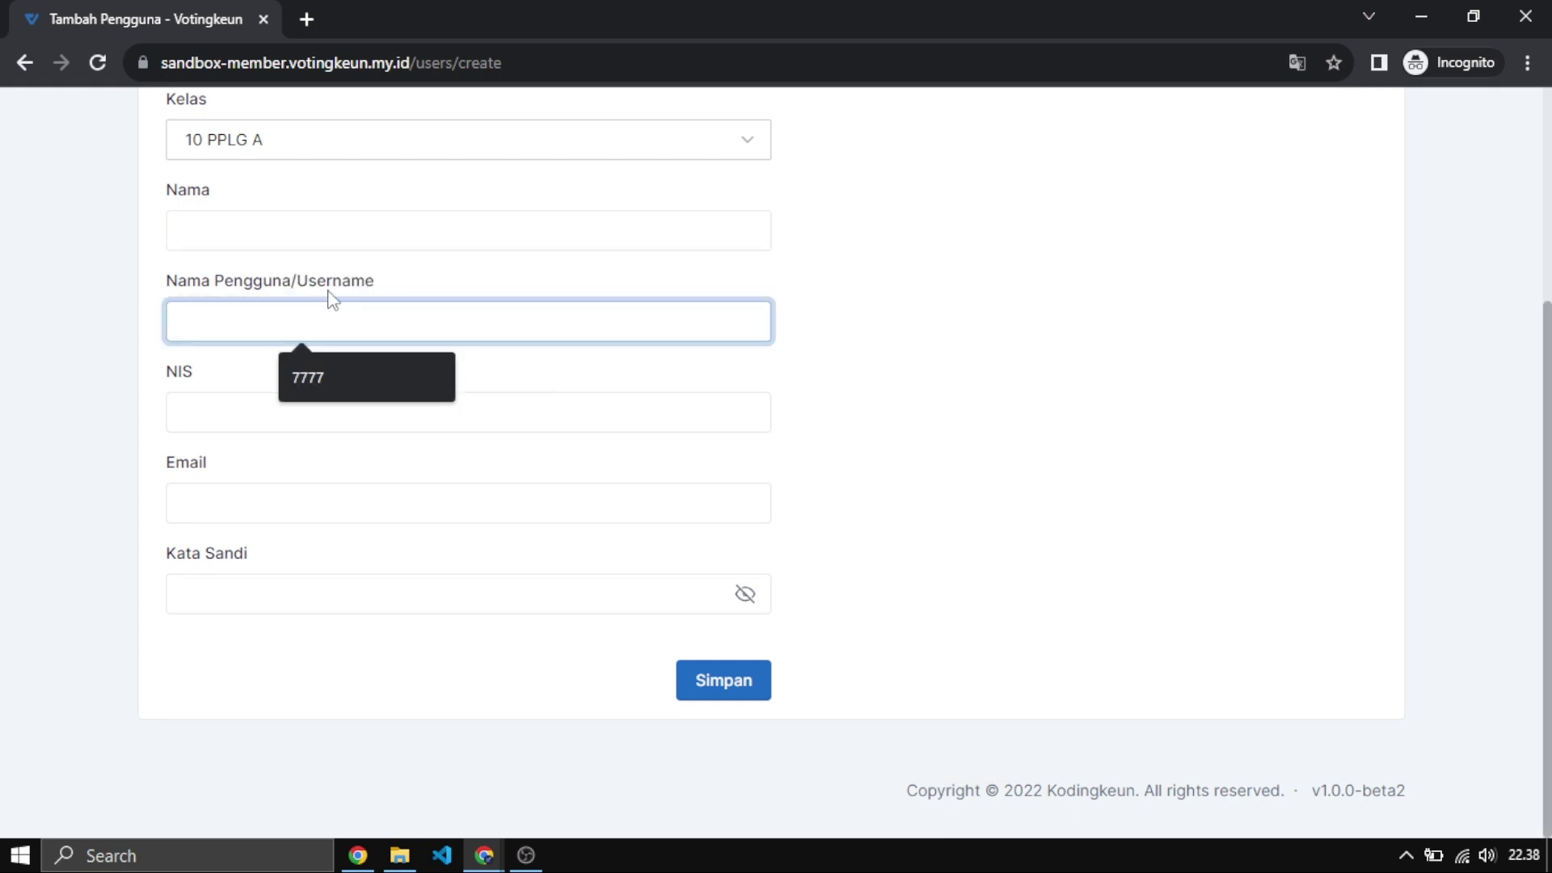
left_click(336, 235)
left_click(219, 392)
left_click(219, 400)
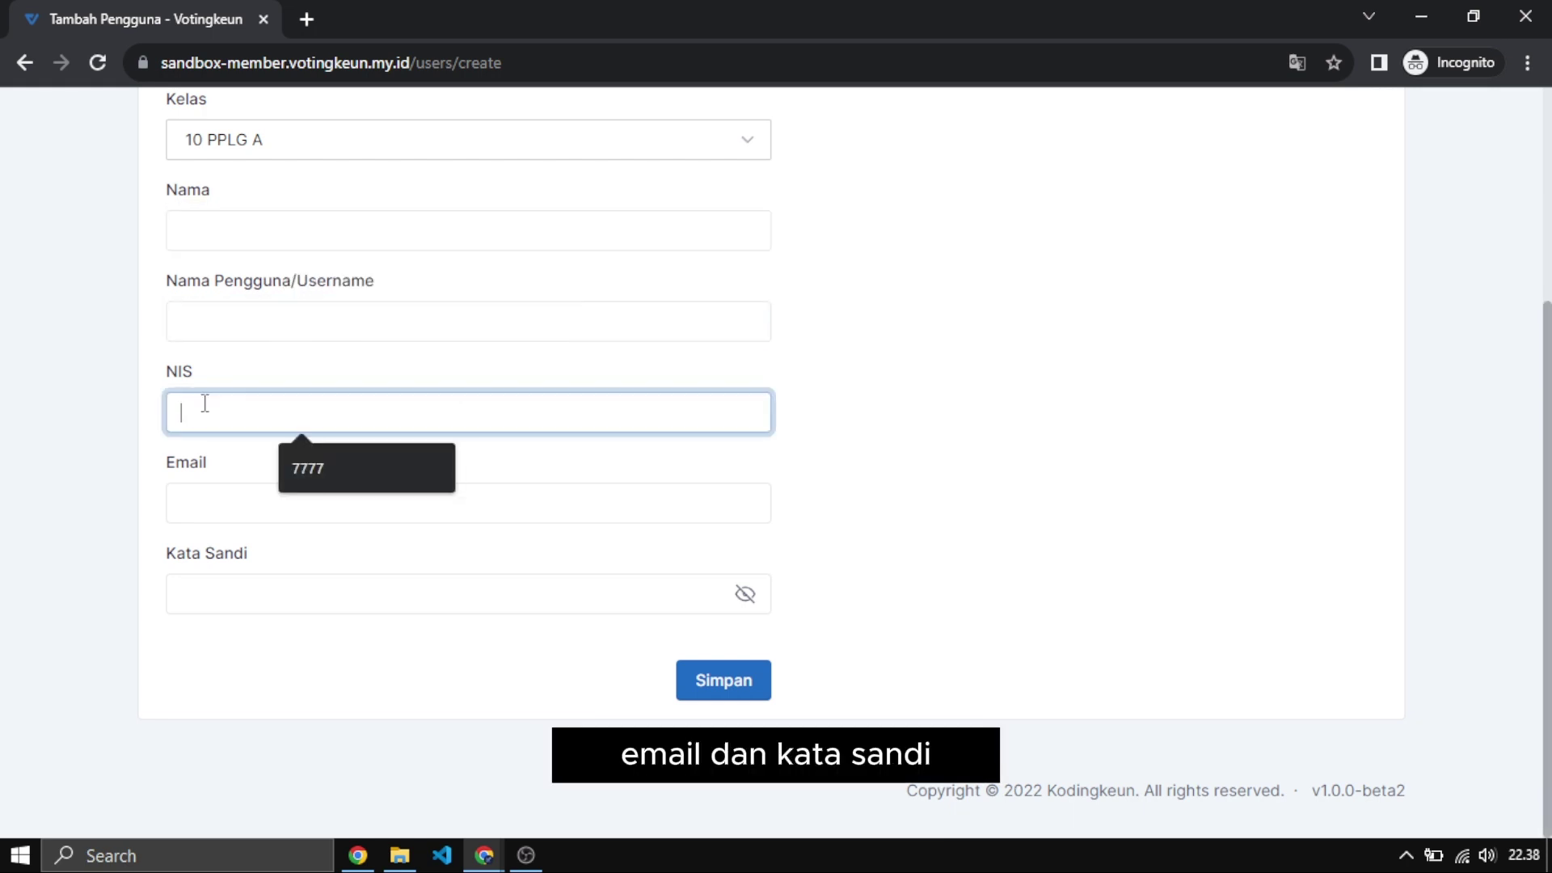
left_click(244, 588)
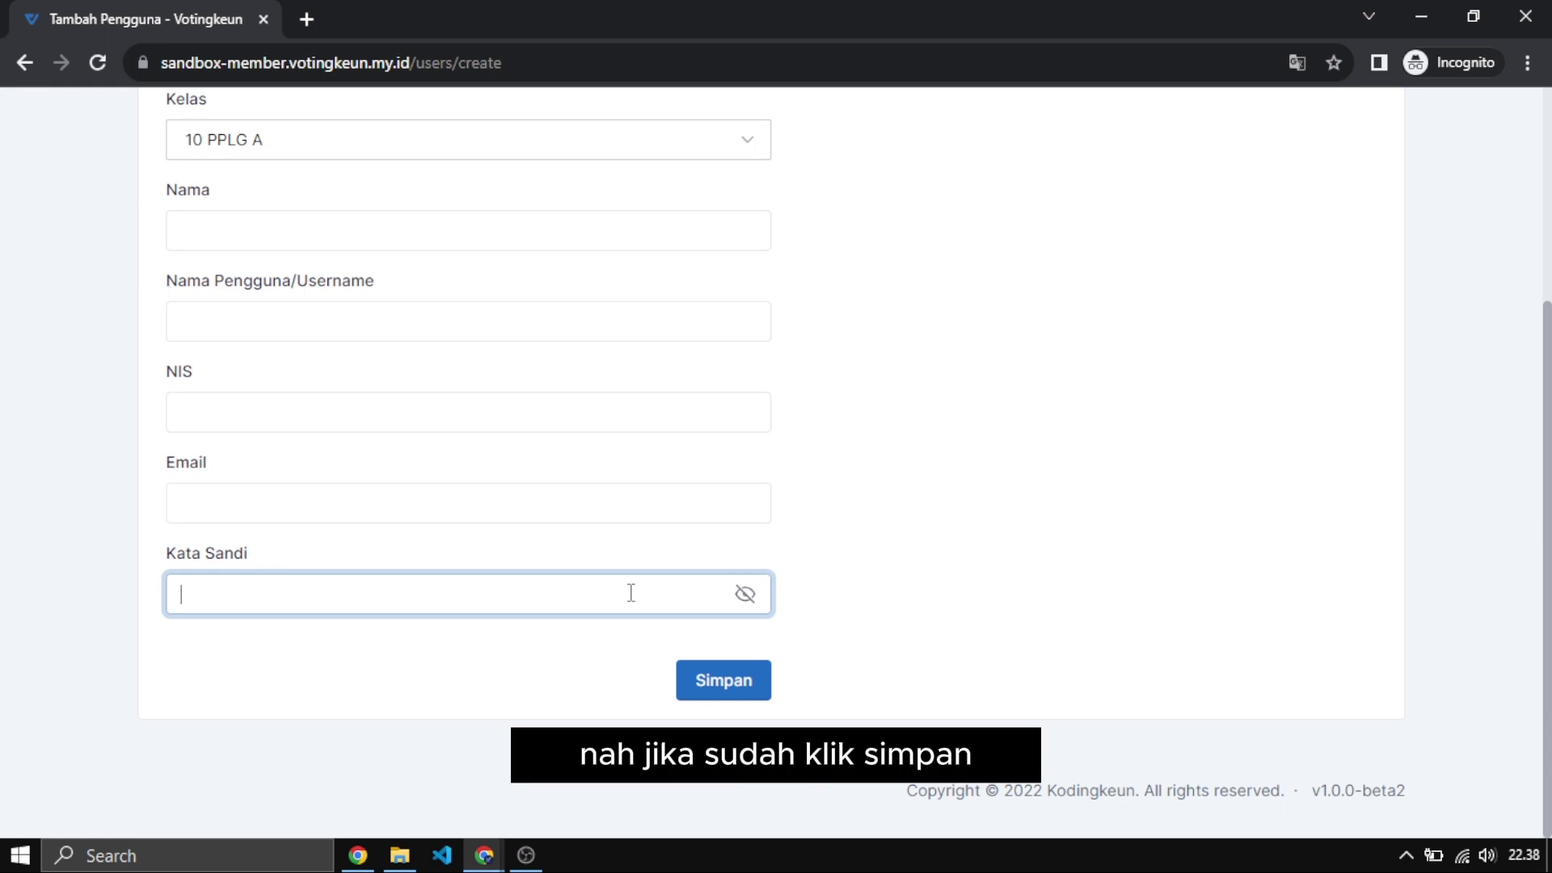
left_click(734, 677)
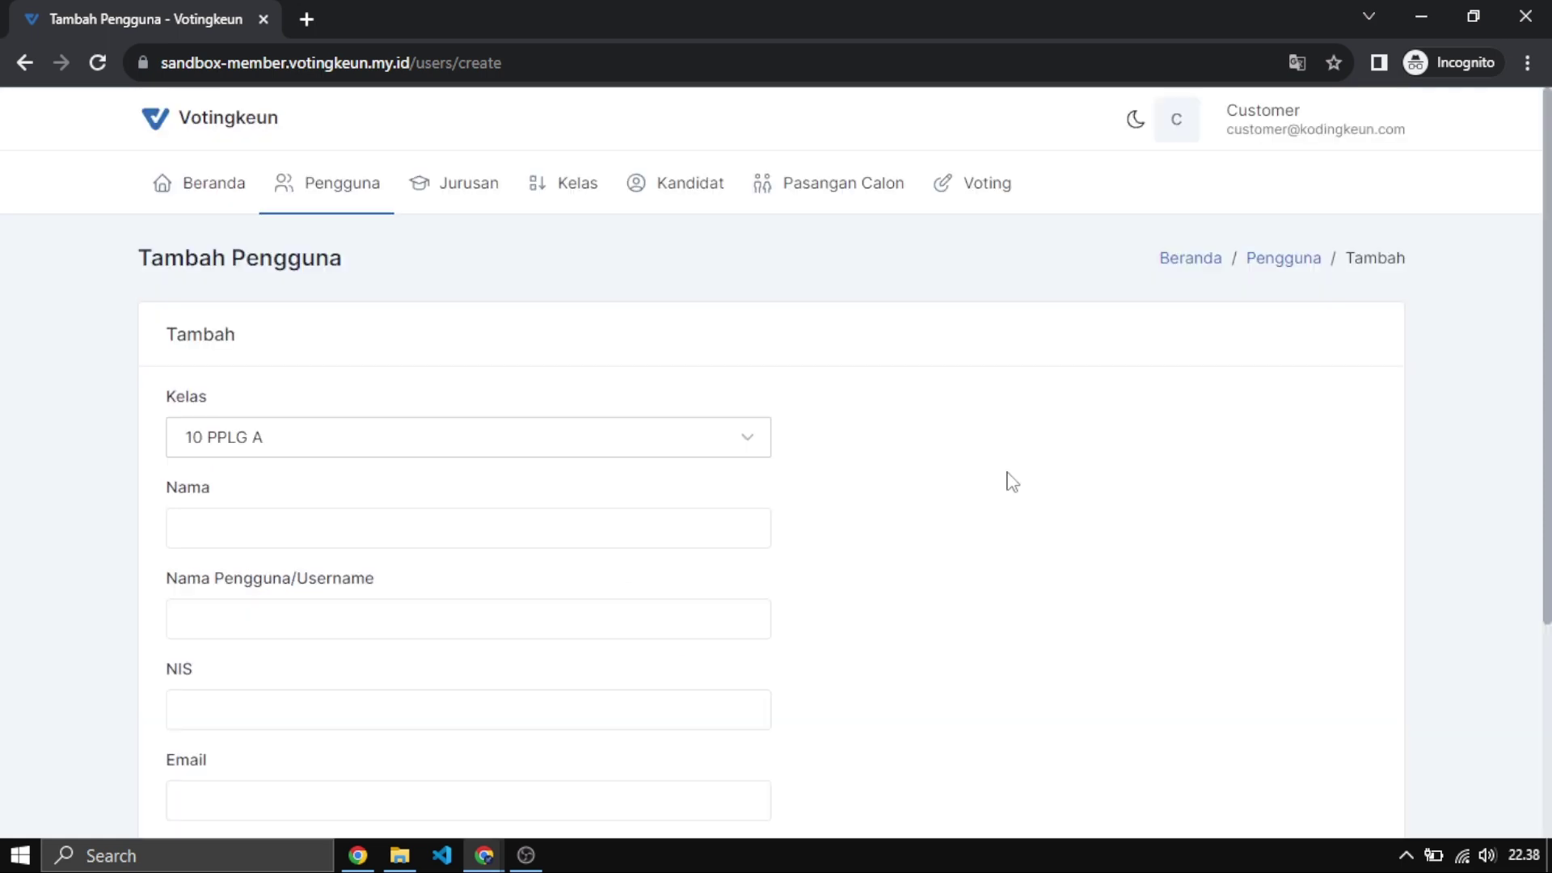
left_click(349, 199)
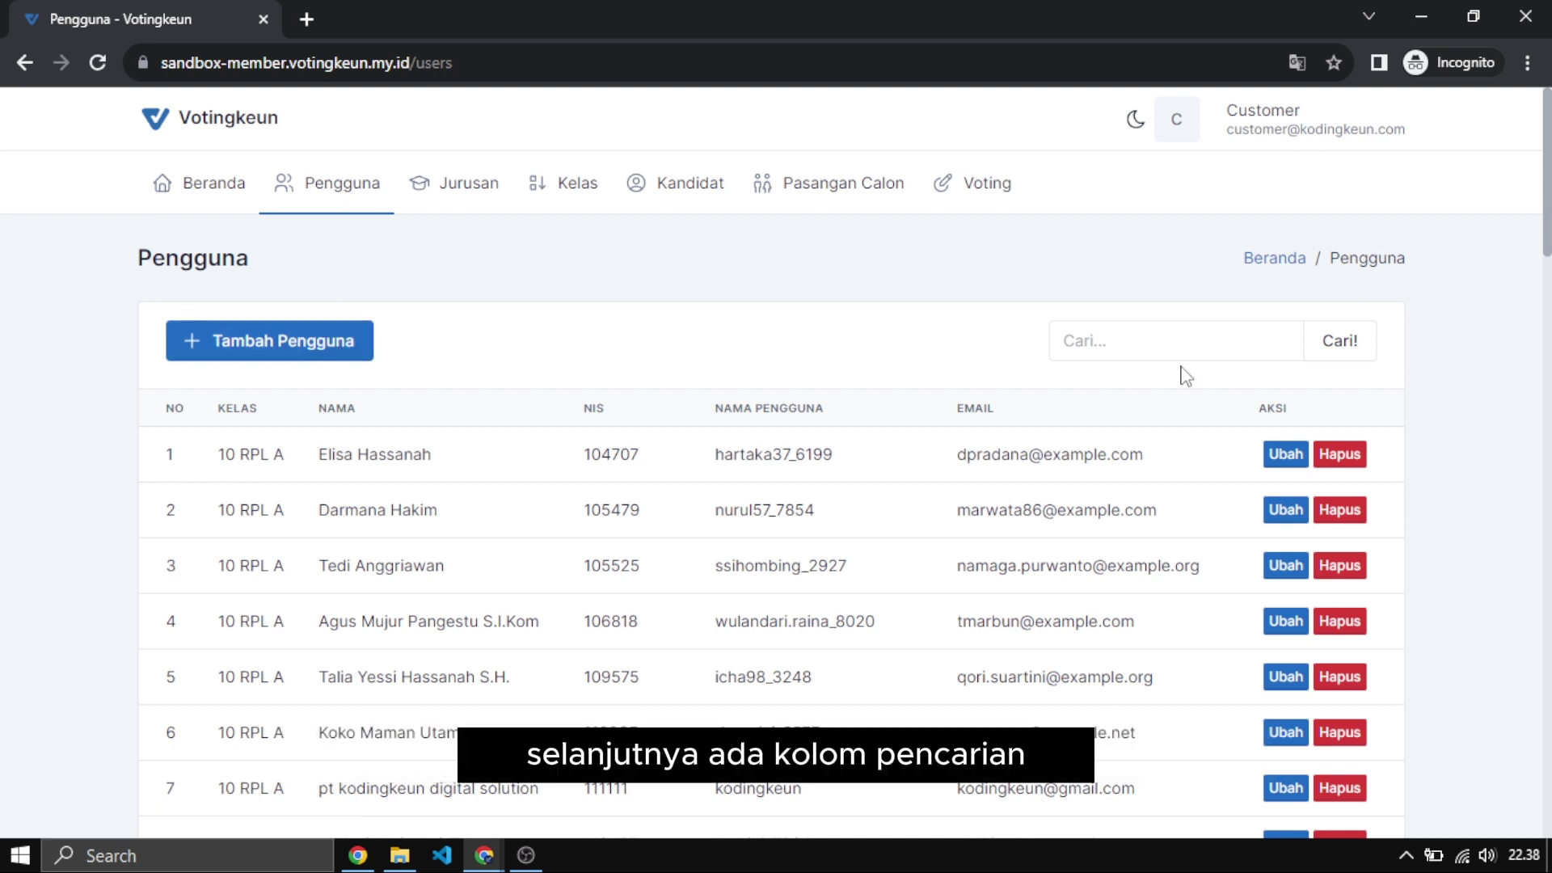
left_click(1164, 346)
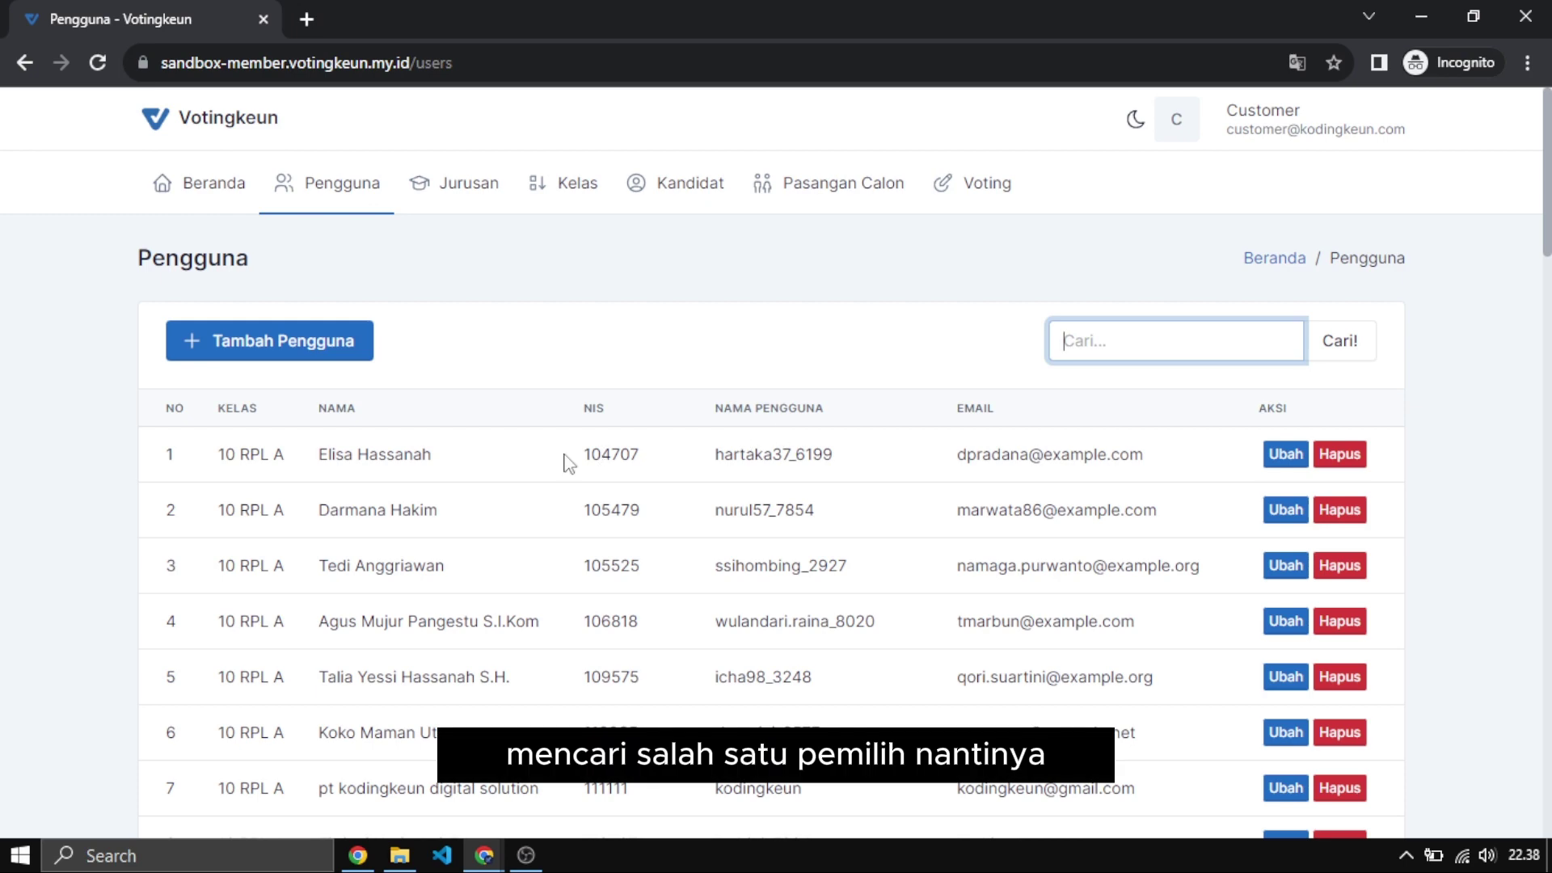
scroll(566, 462, "down", 3)
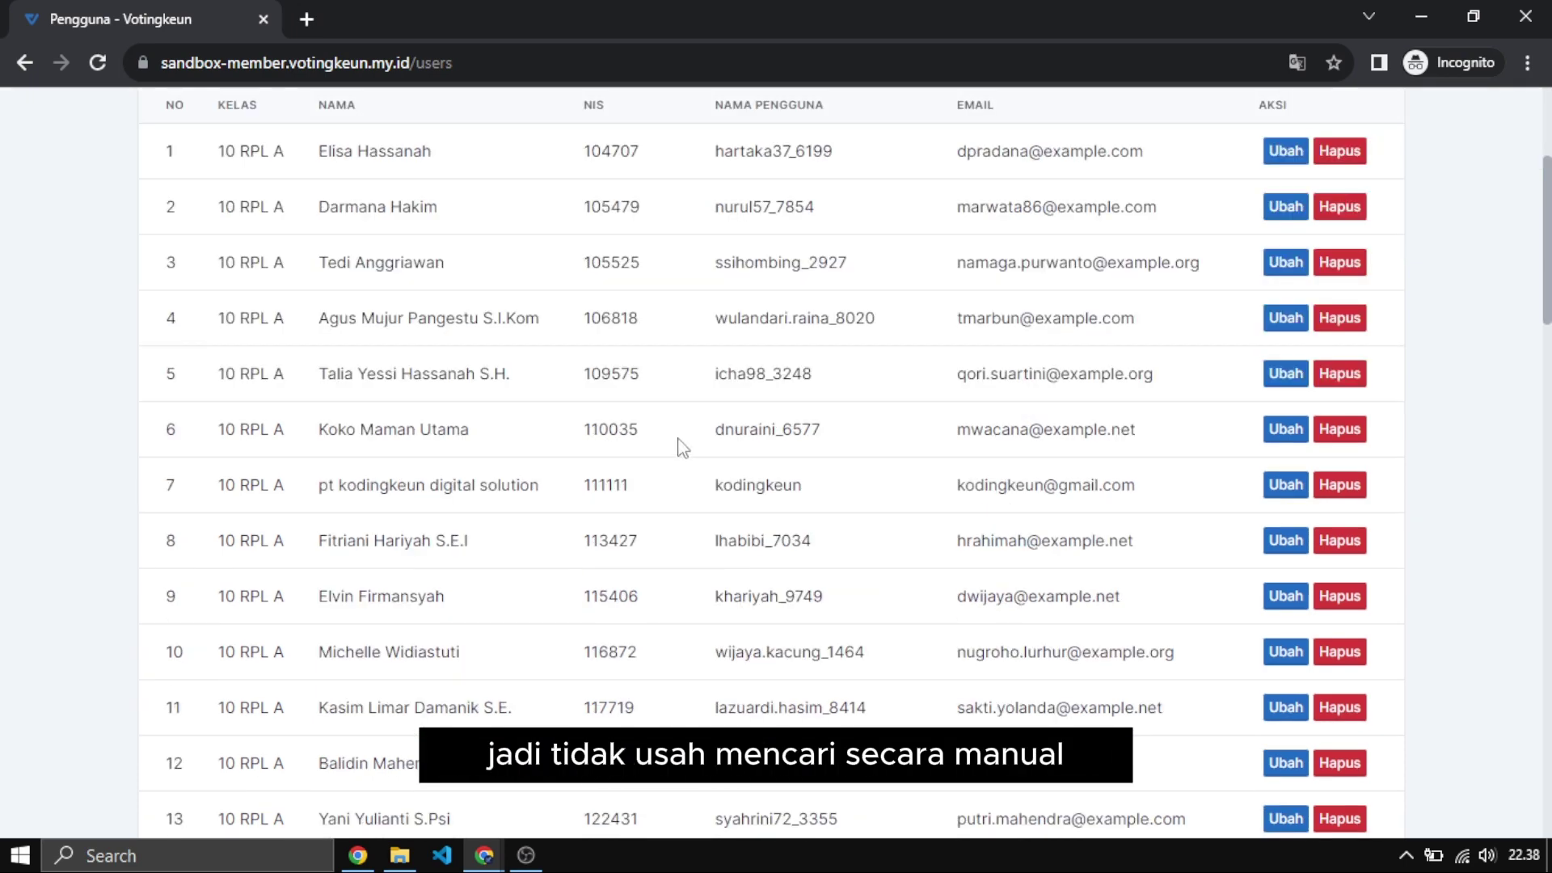
scroll(606, 473, "down", 3)
scroll(616, 461, "down", 3)
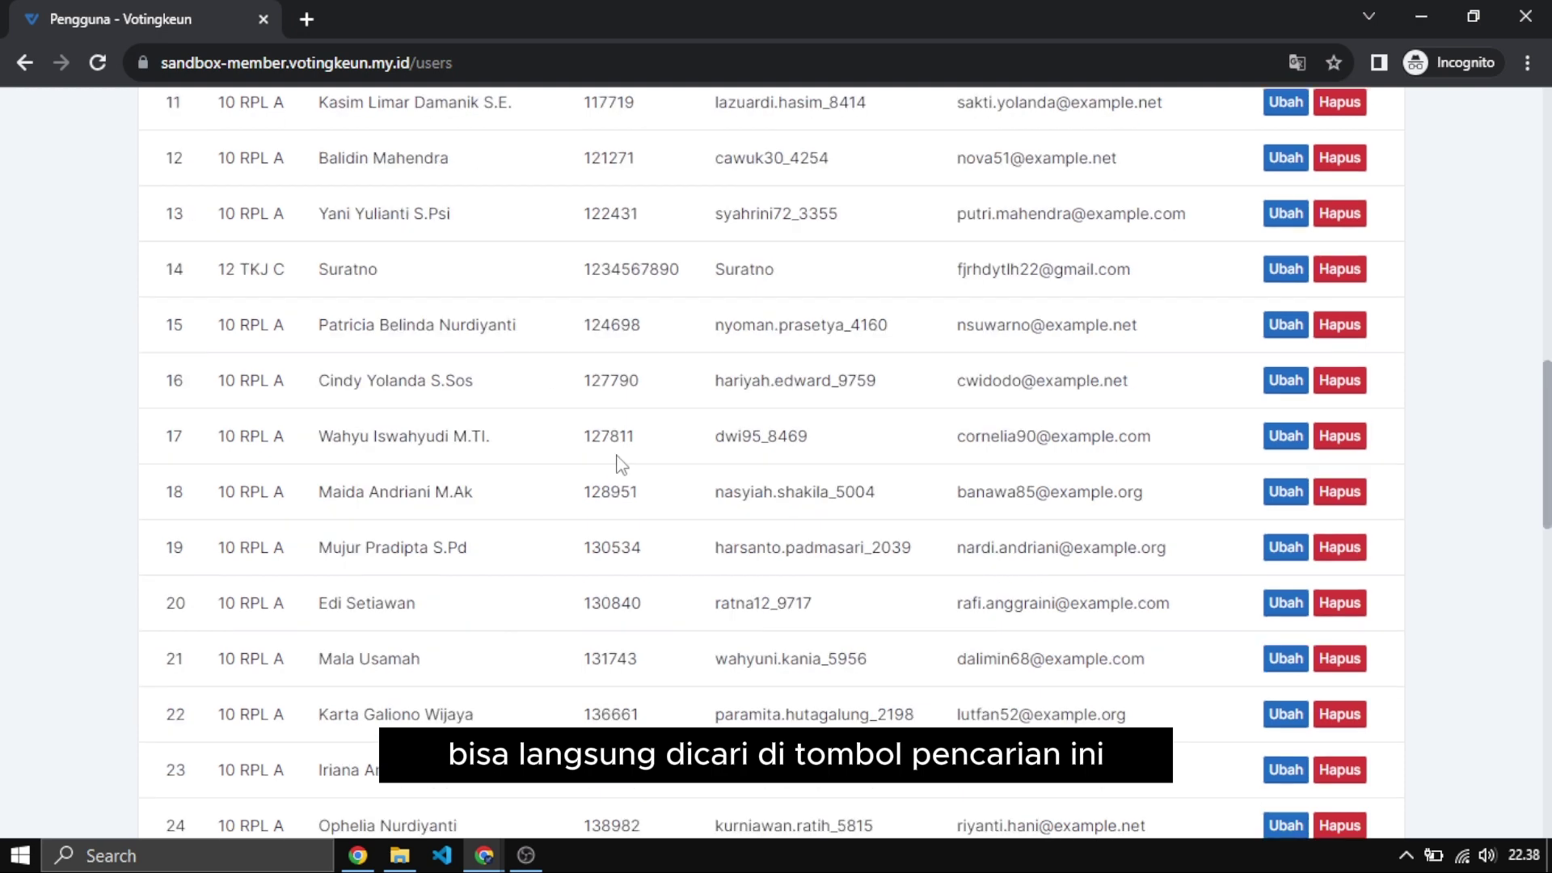
scroll(873, 394, "up", 10)
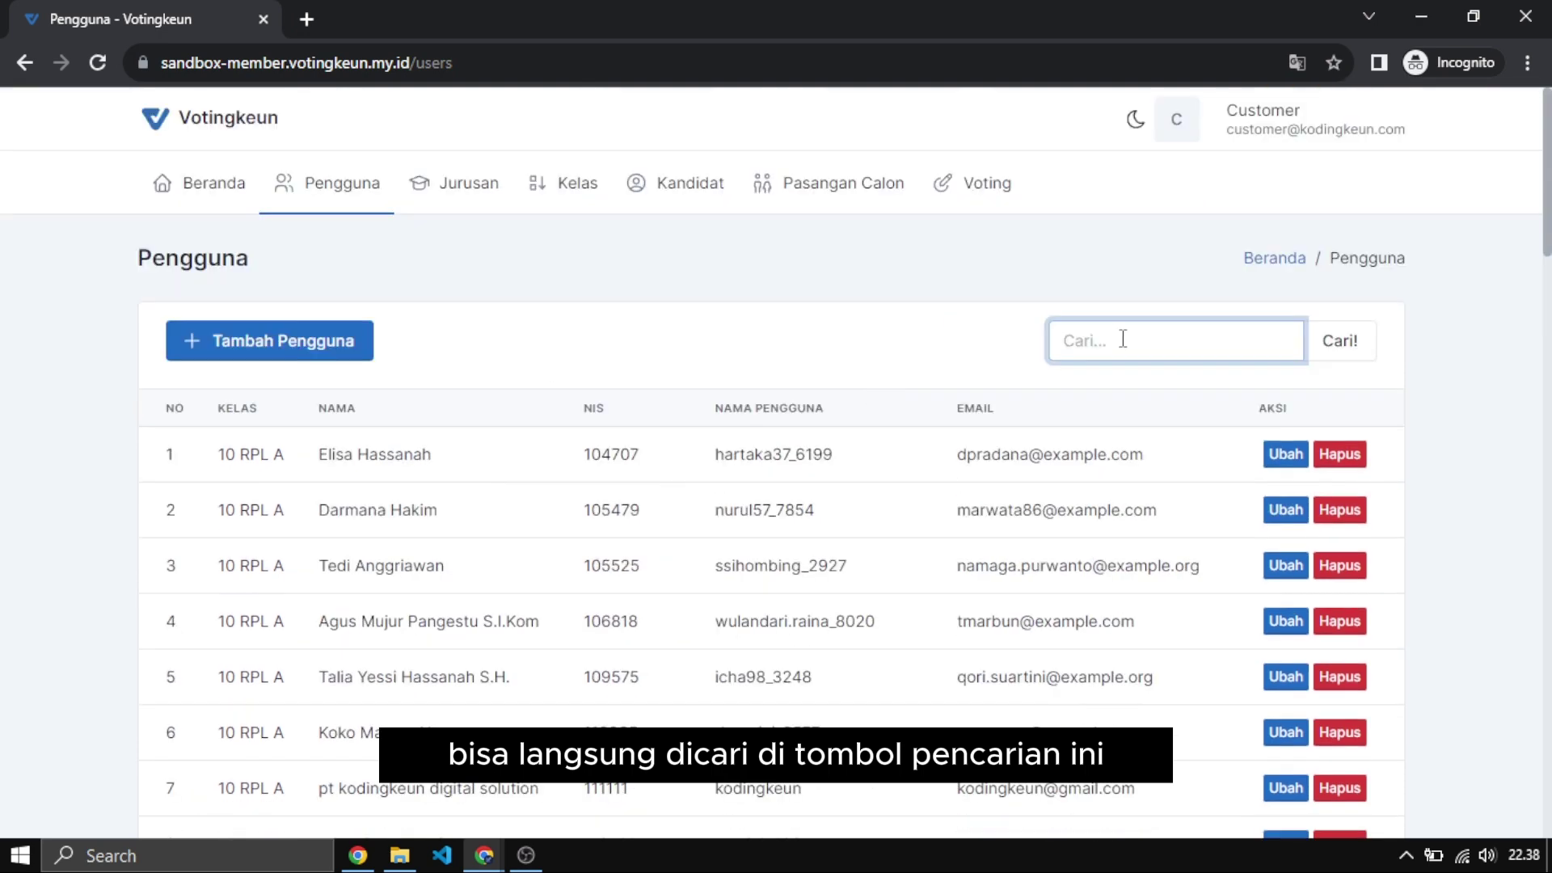
left_click(802, 397)
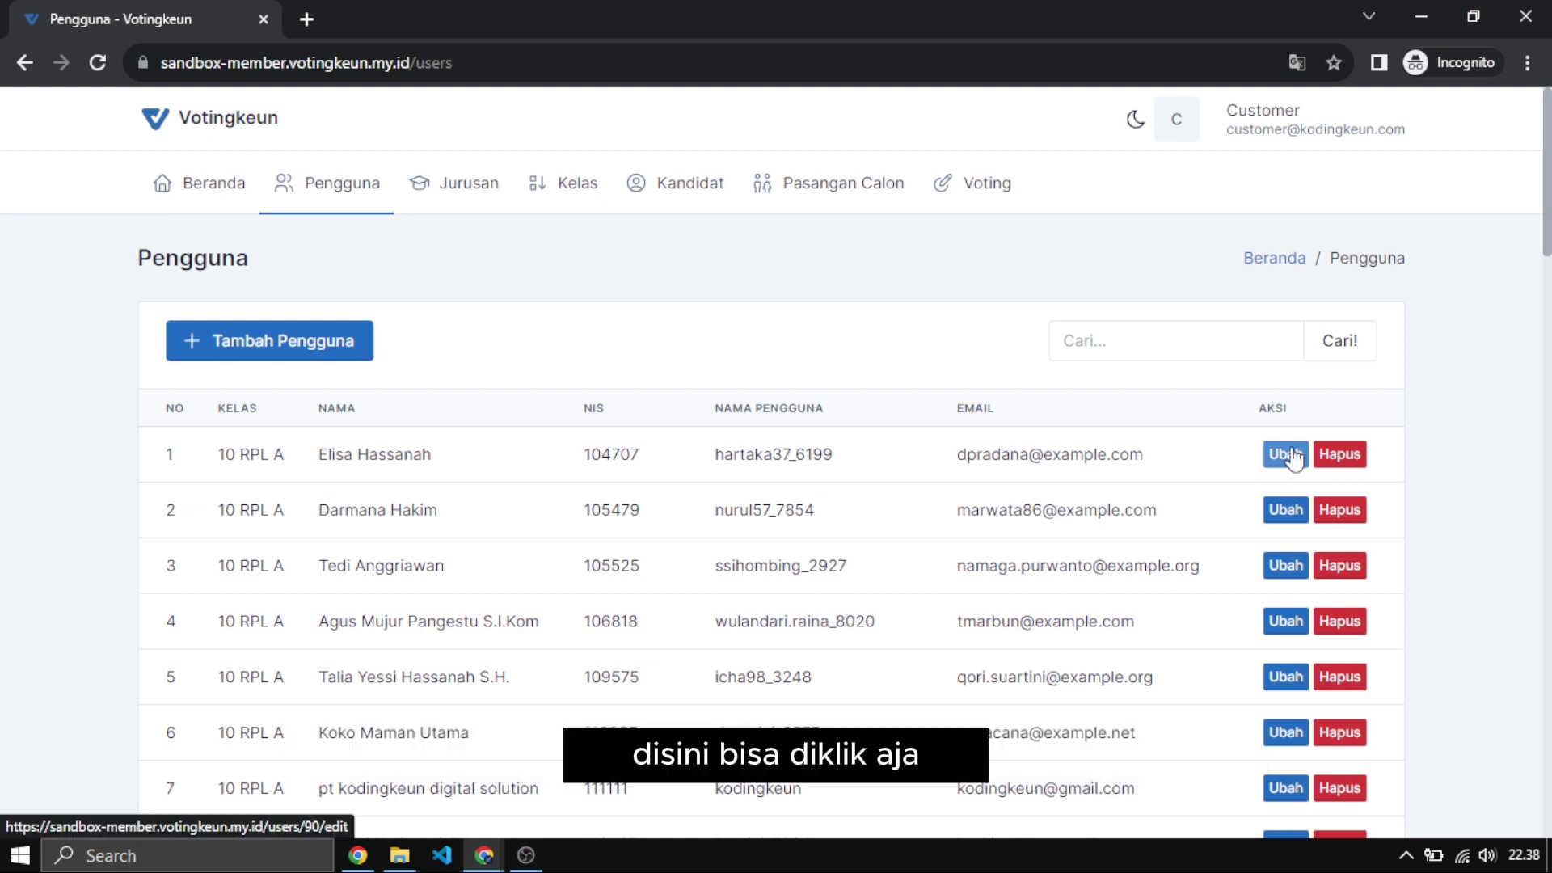
Re-save the second voter's record unchanged (class 10 RPL A) and return to Pengguna.
left_click(1285, 509)
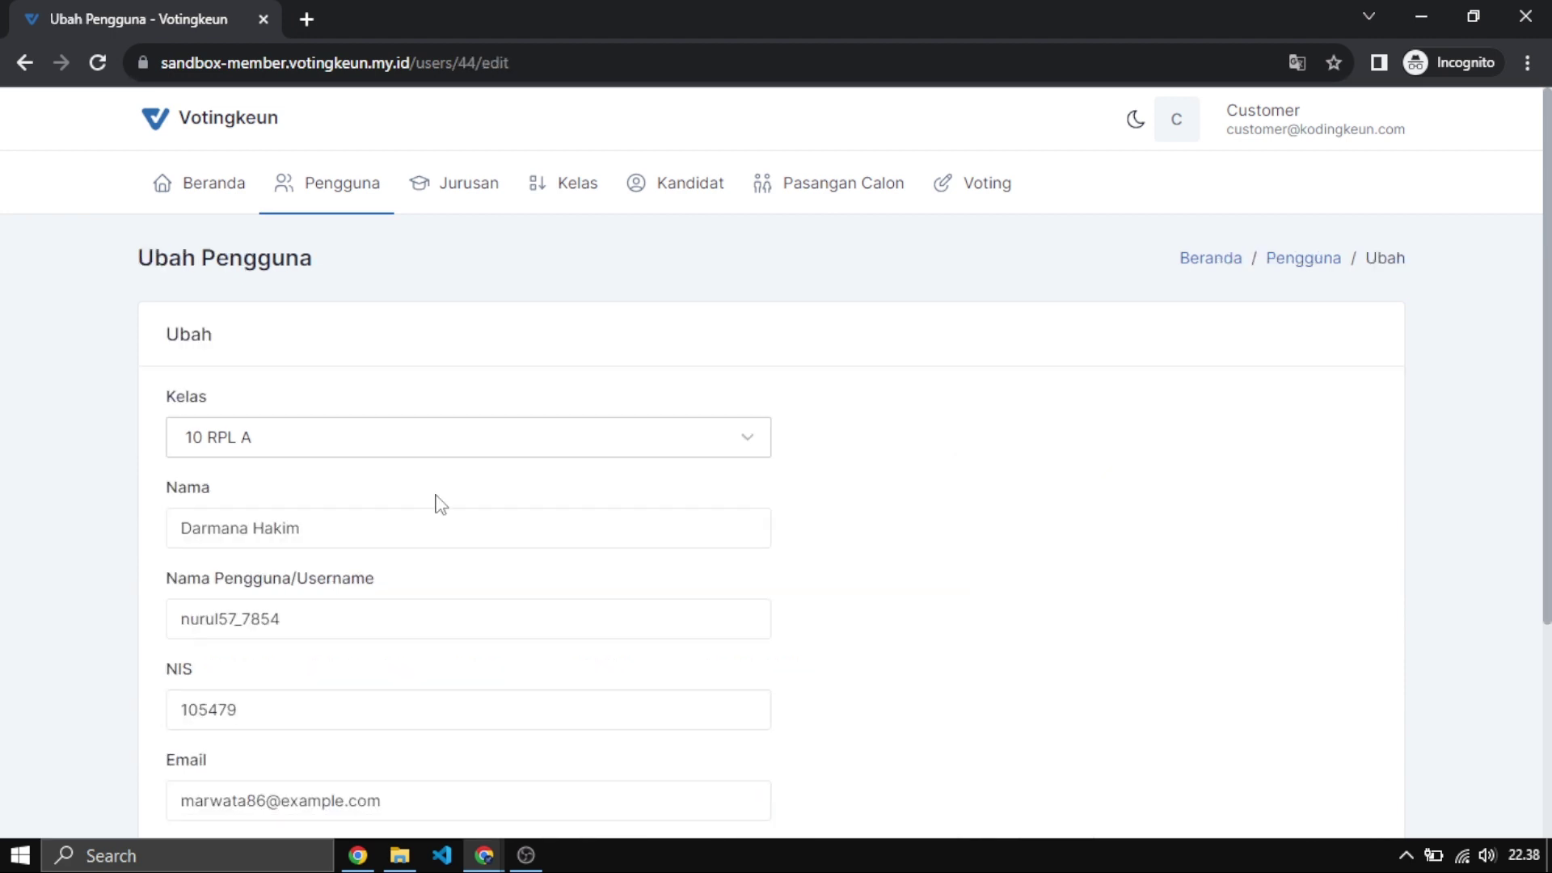
scroll(357, 526, "down", 4)
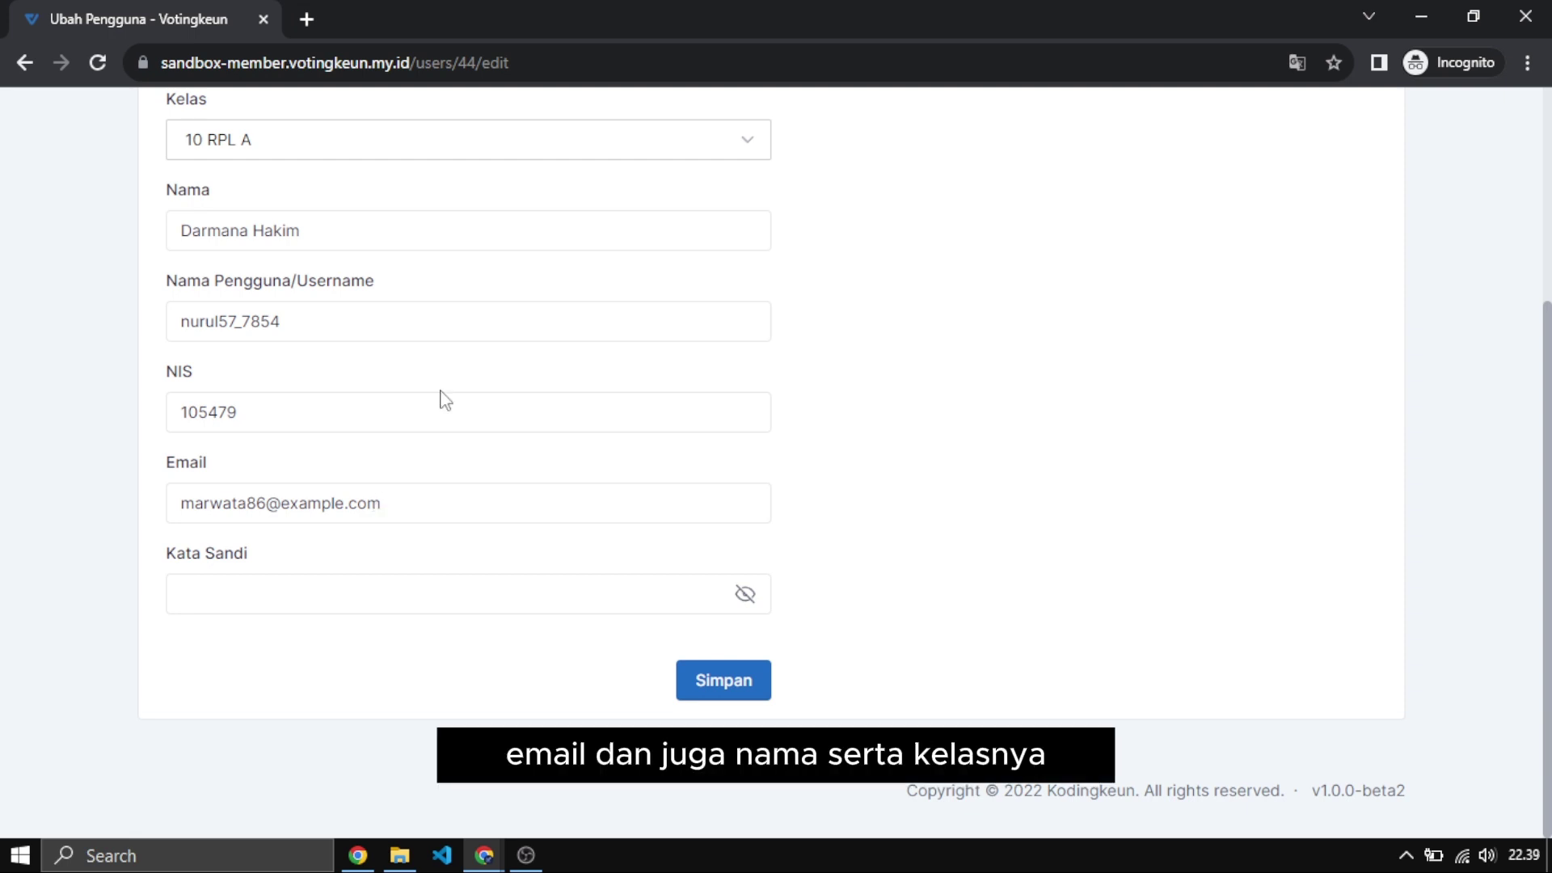
scroll(533, 319, "up", 4)
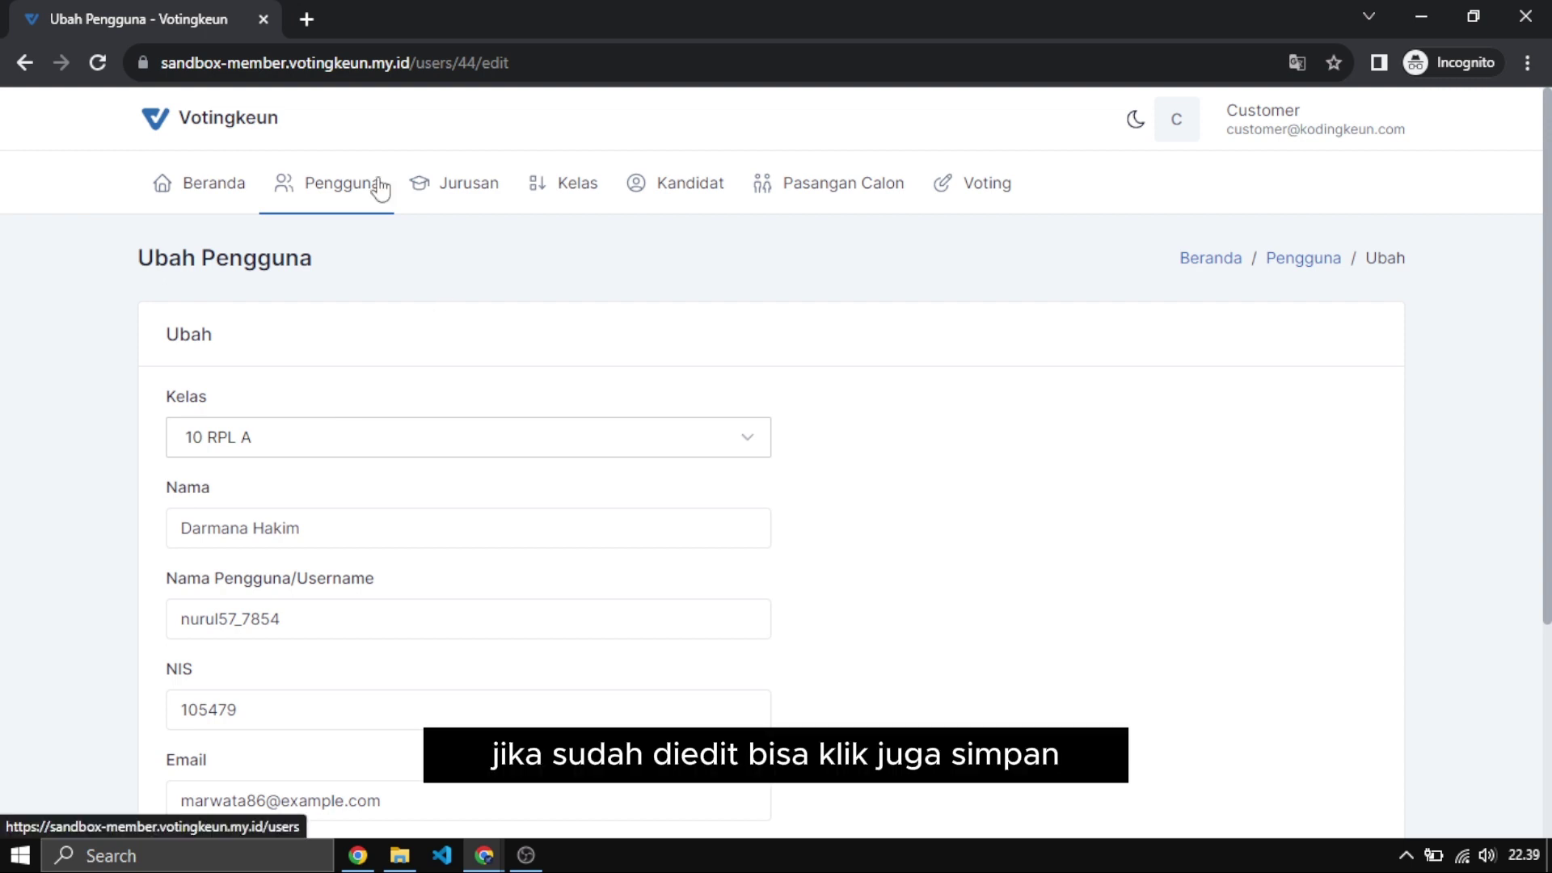
scroll(1022, 570, "down", 4)
left_click(717, 695)
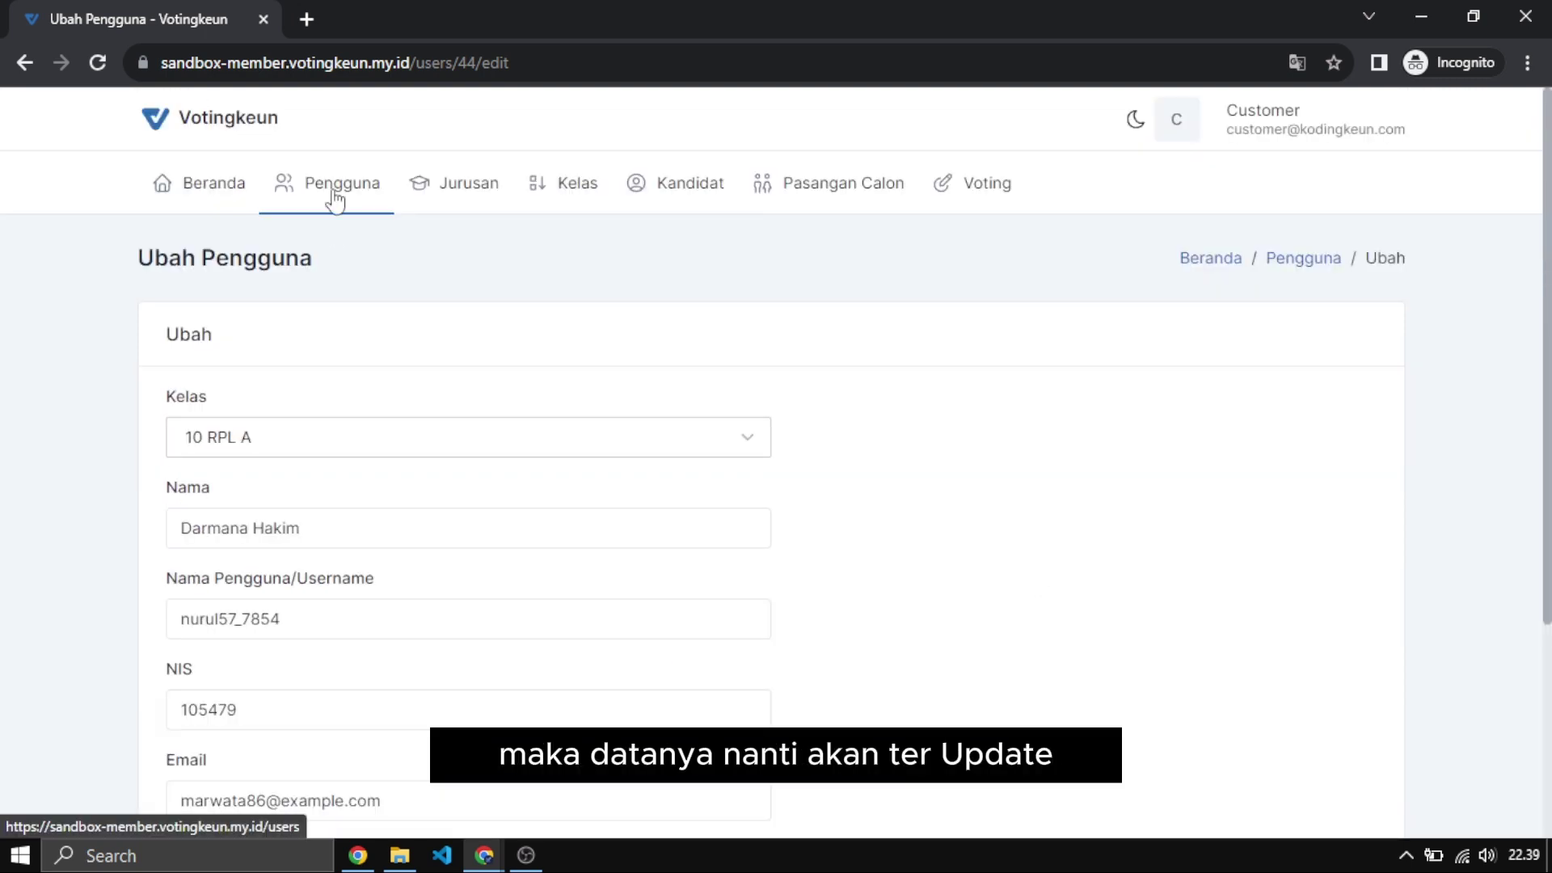
left_click(340, 197)
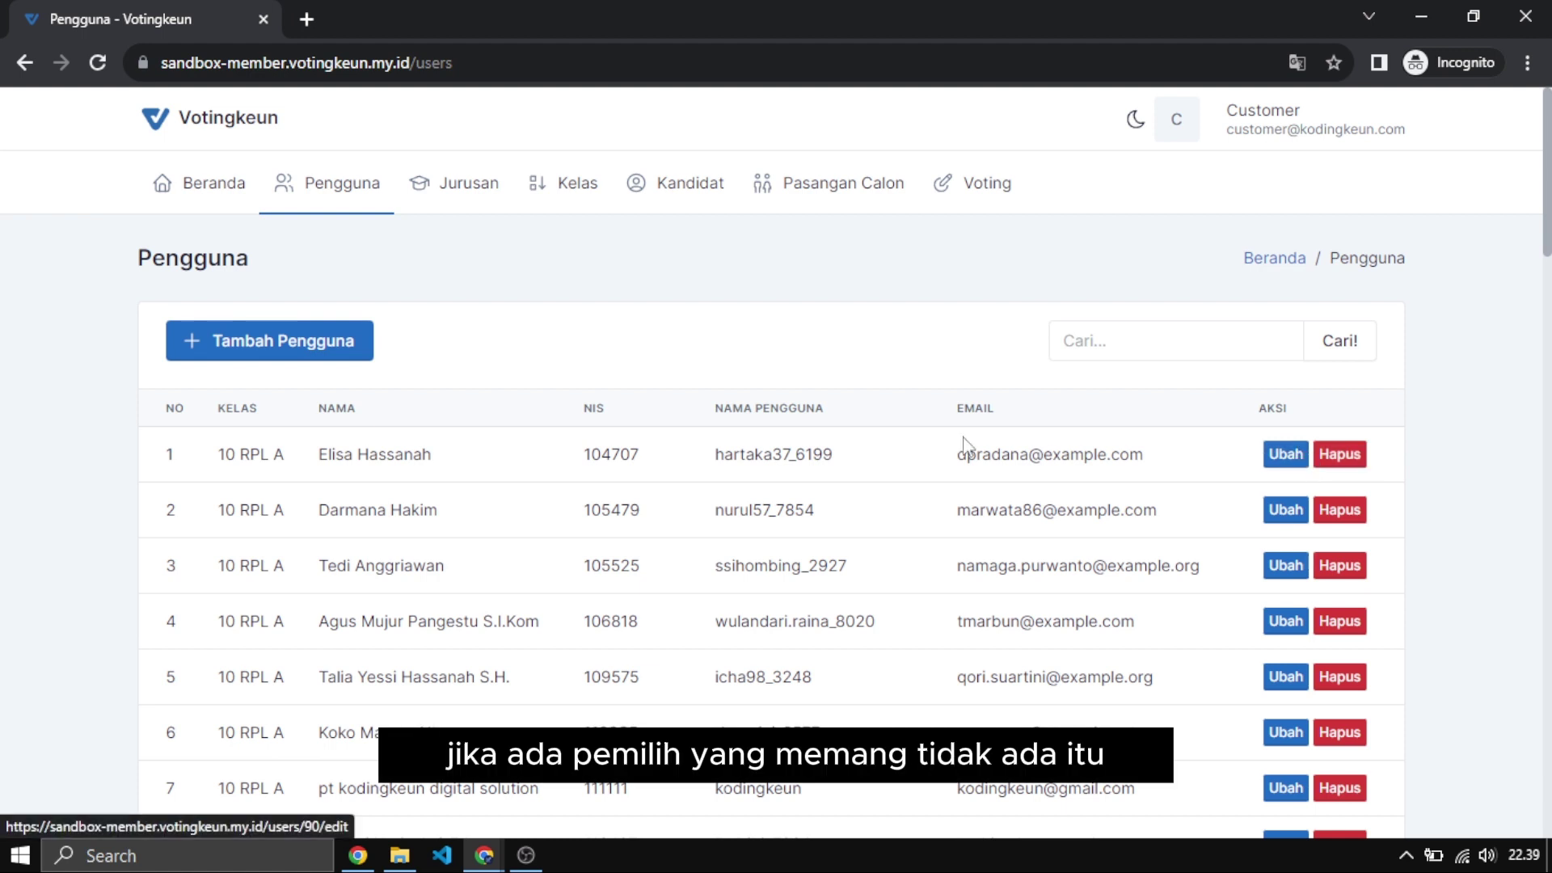
left_click_drag(582, 455, 899, 462)
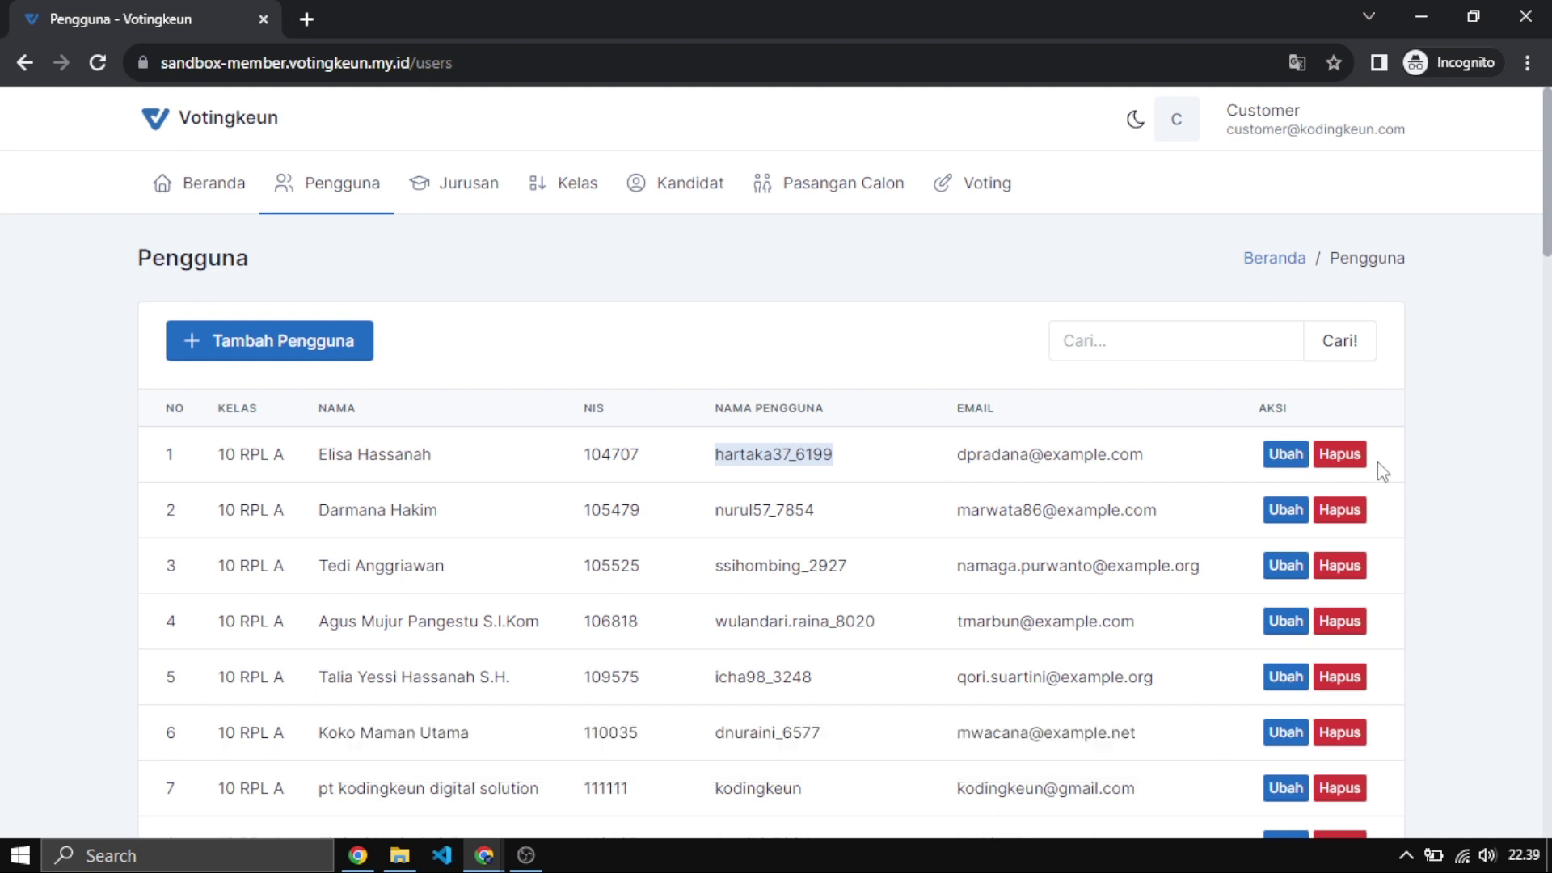
left_click(1343, 459)
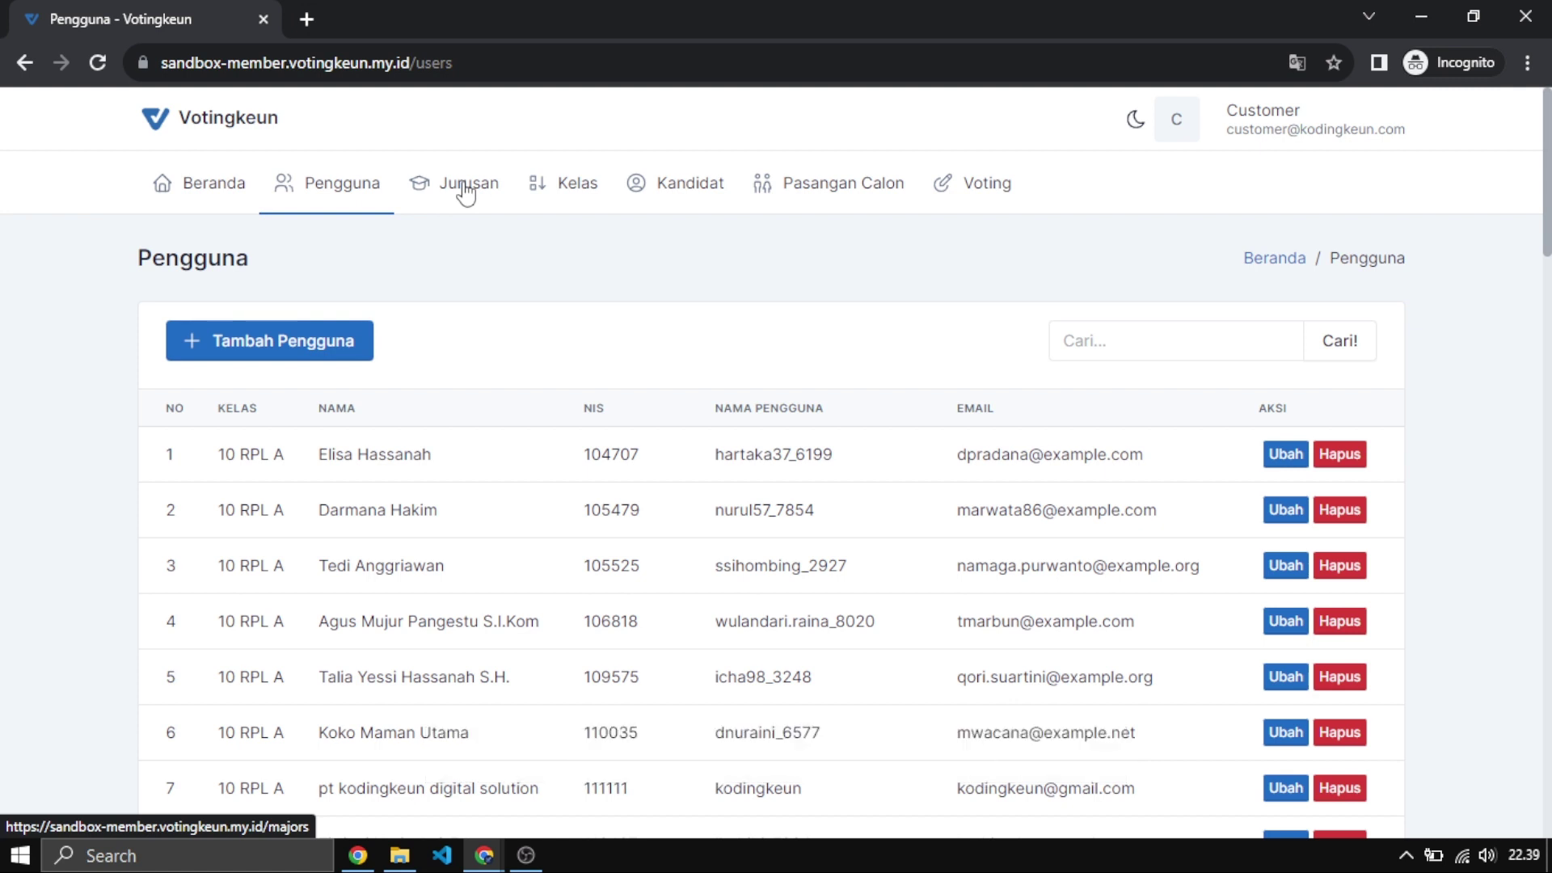
left_click(465, 191)
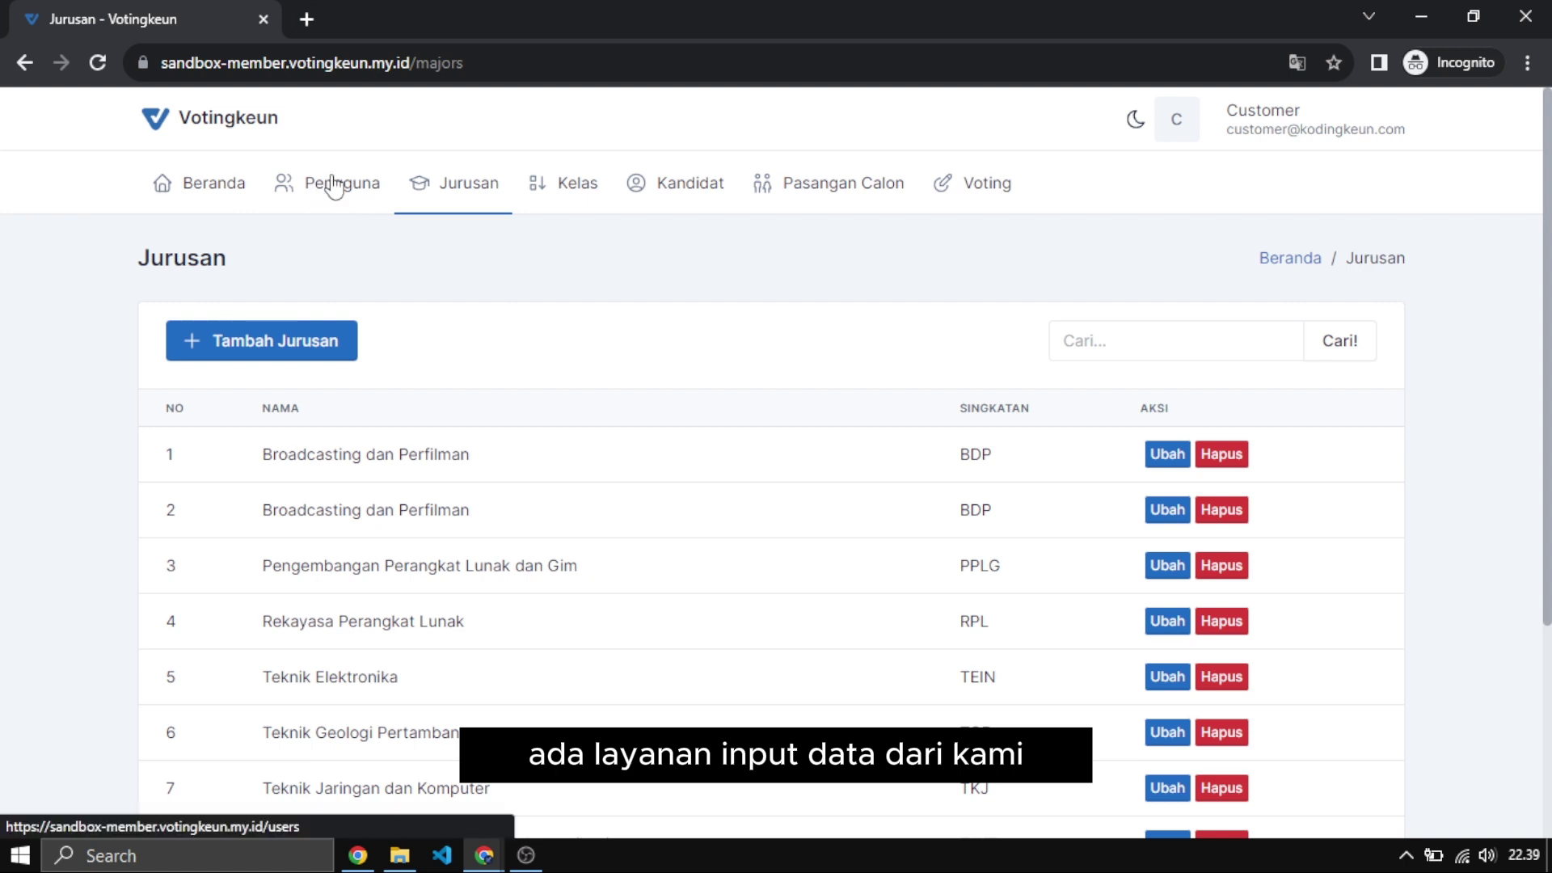
left_click(334, 188)
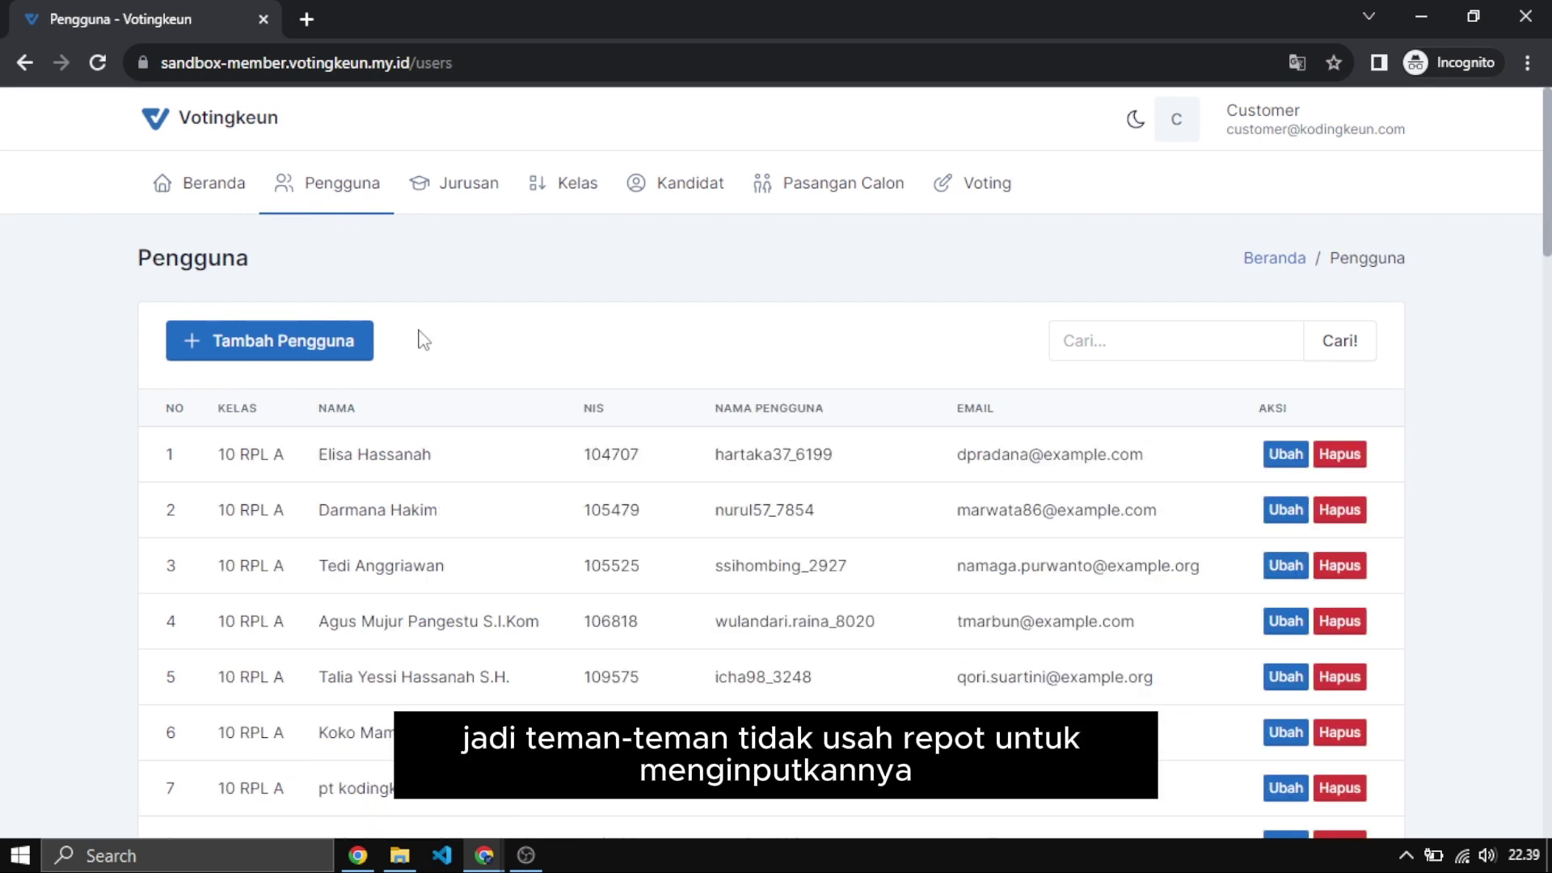
scroll(329, 505, "down", 7)
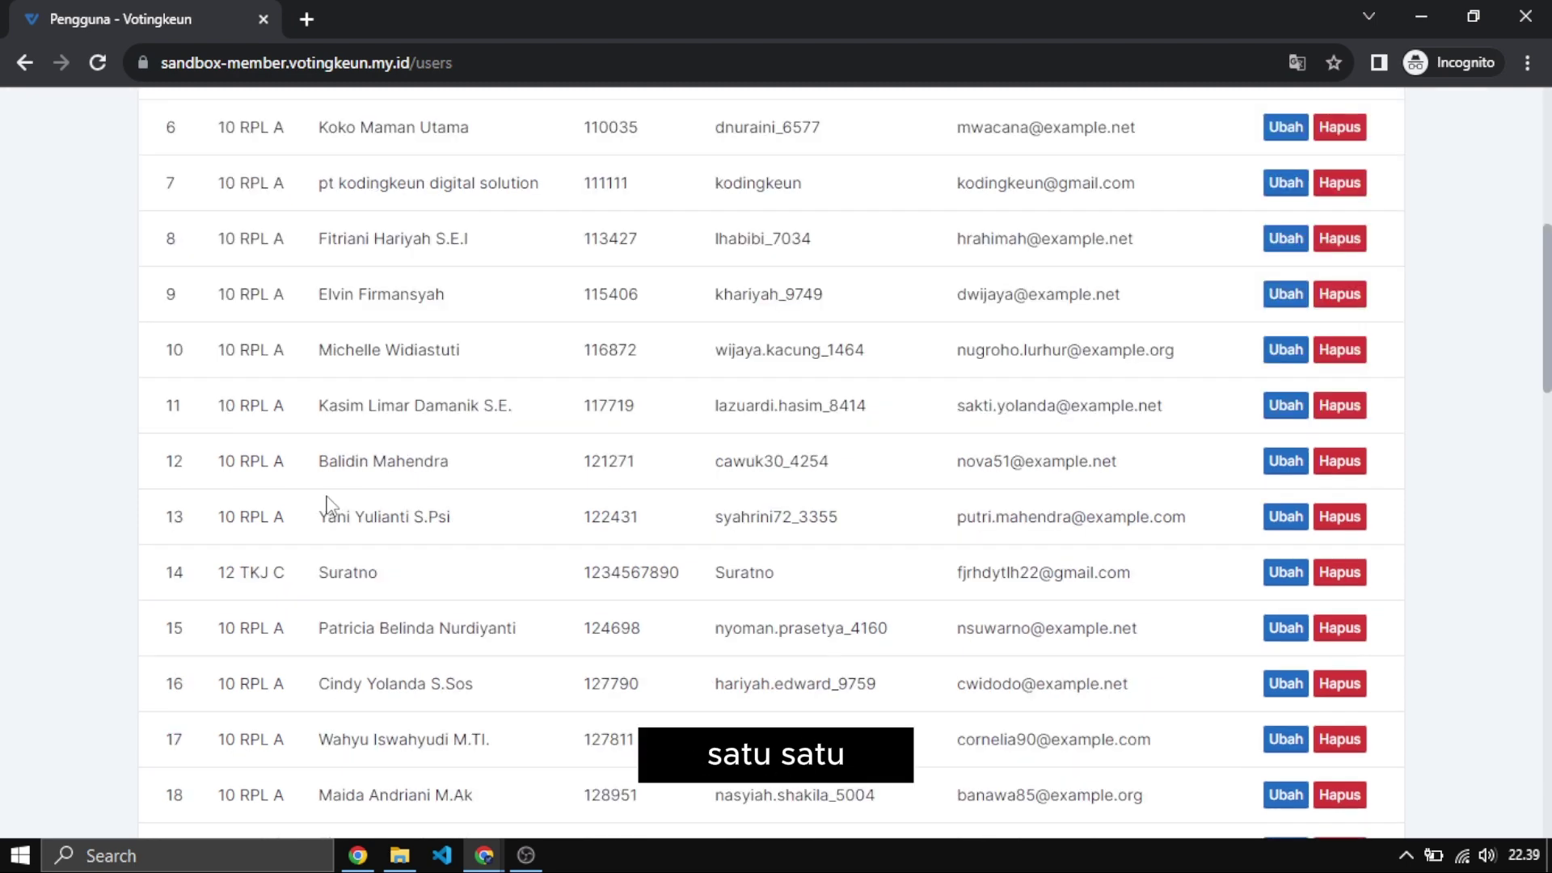
Open the Jurusan list of nine majors and scroll through it.
scroll(328, 505, "up", 7)
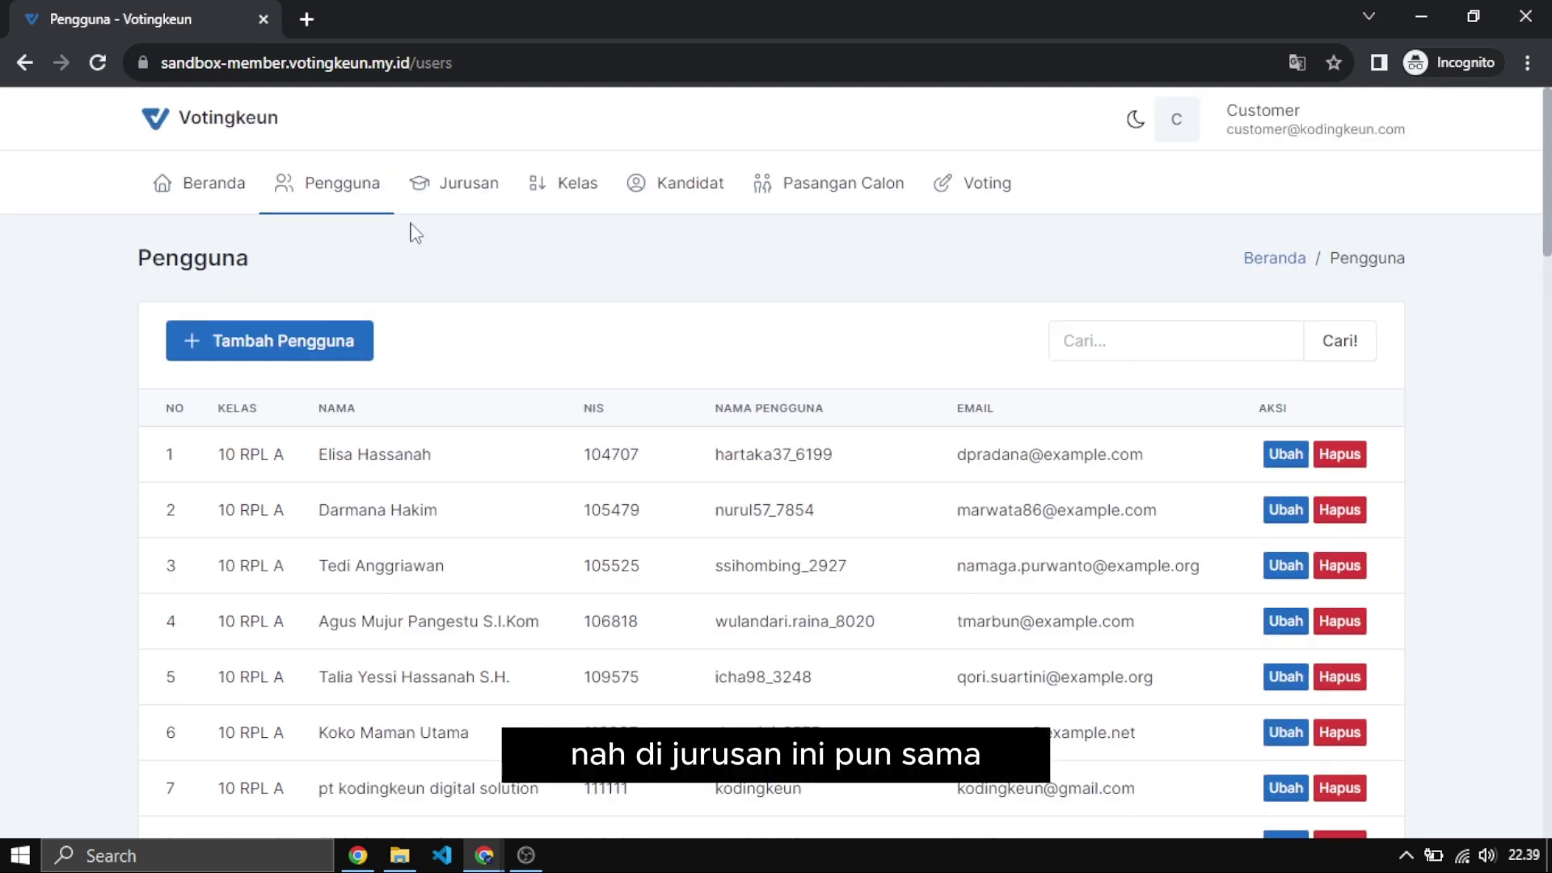
left_click(449, 184)
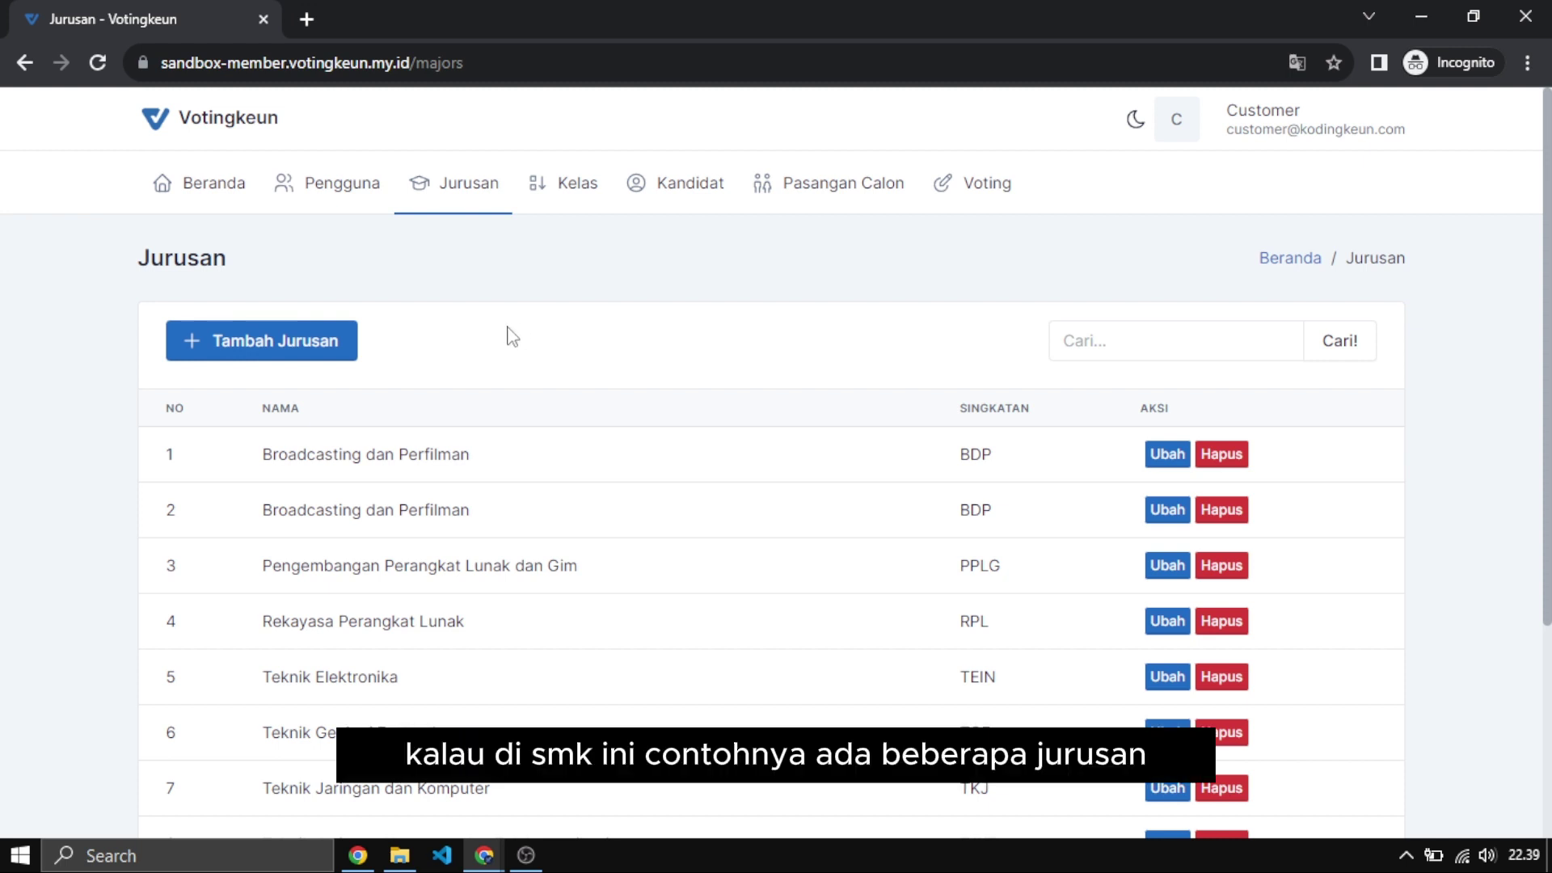
scroll(488, 378, "down", 4)
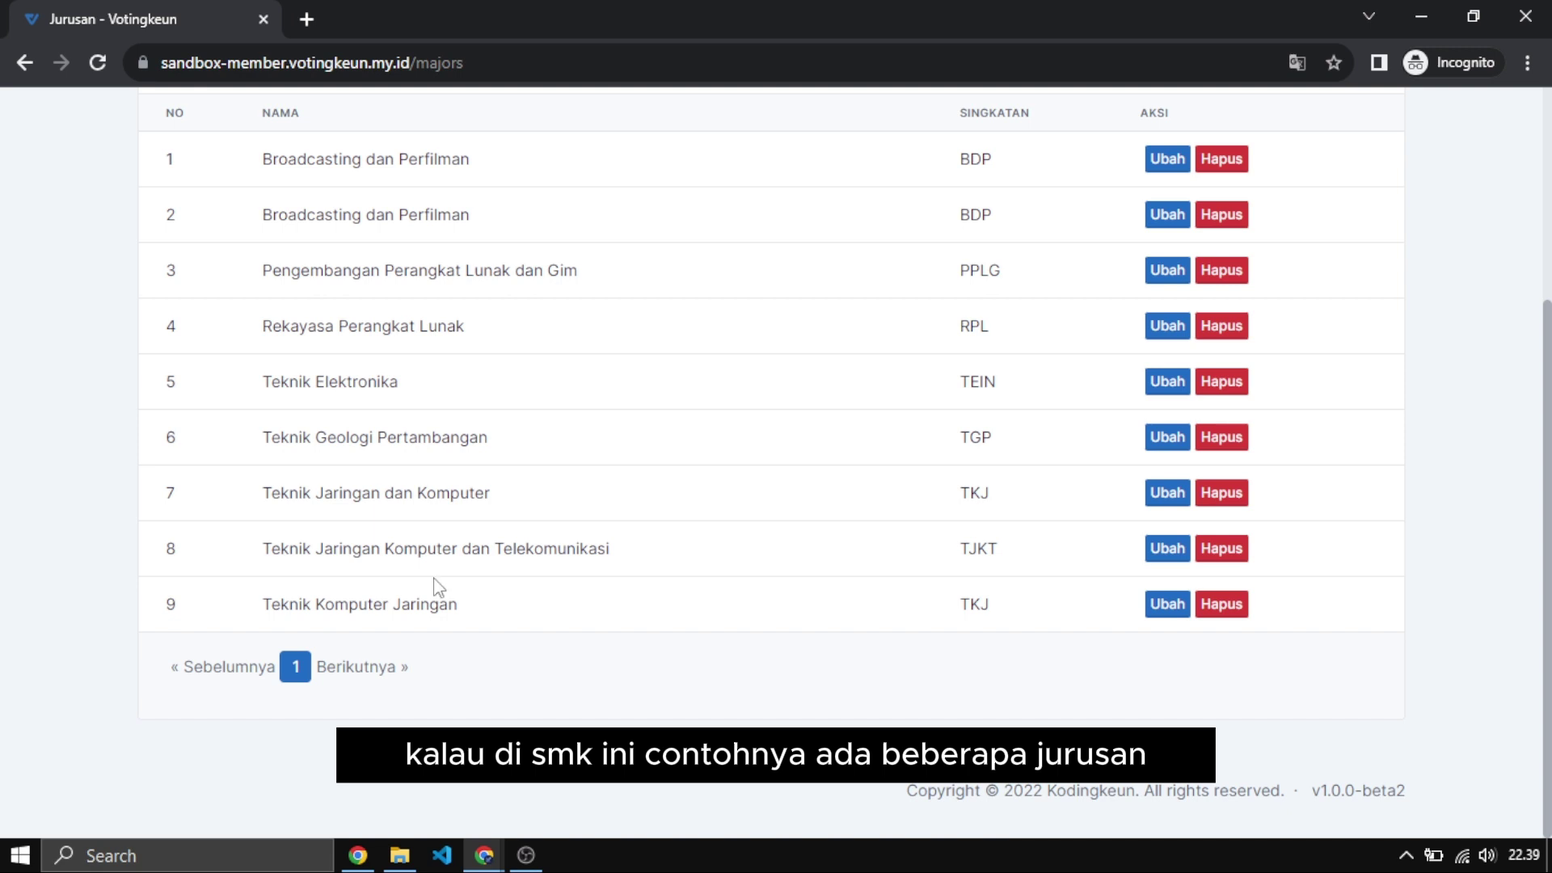
scroll(441, 505, "up", 4)
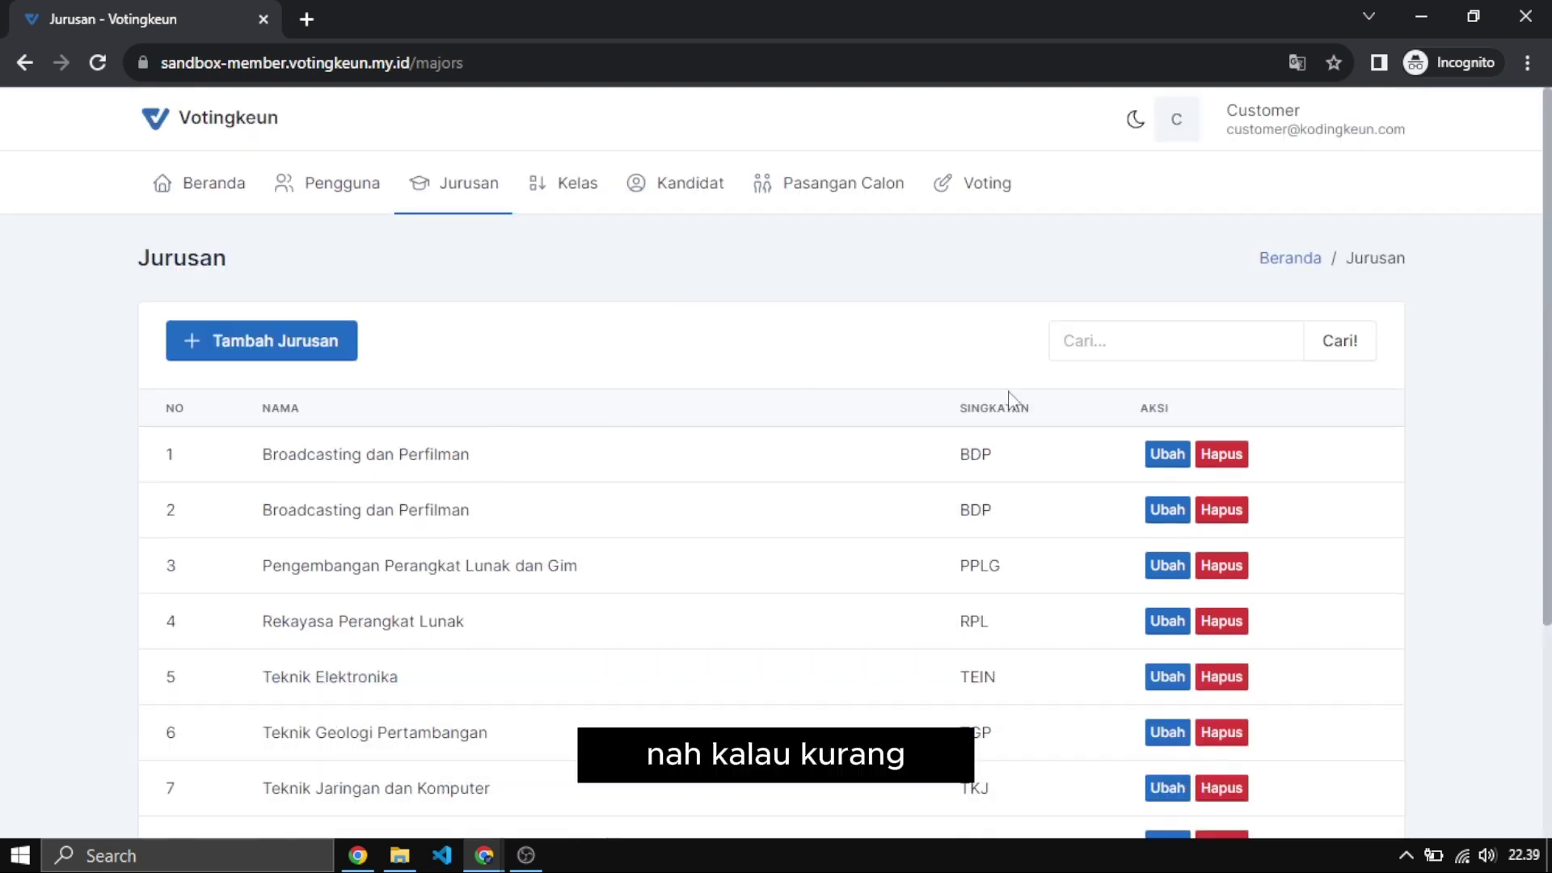
Leave the add-major form empty and move on to the Kelas class list.
left_click(319, 352)
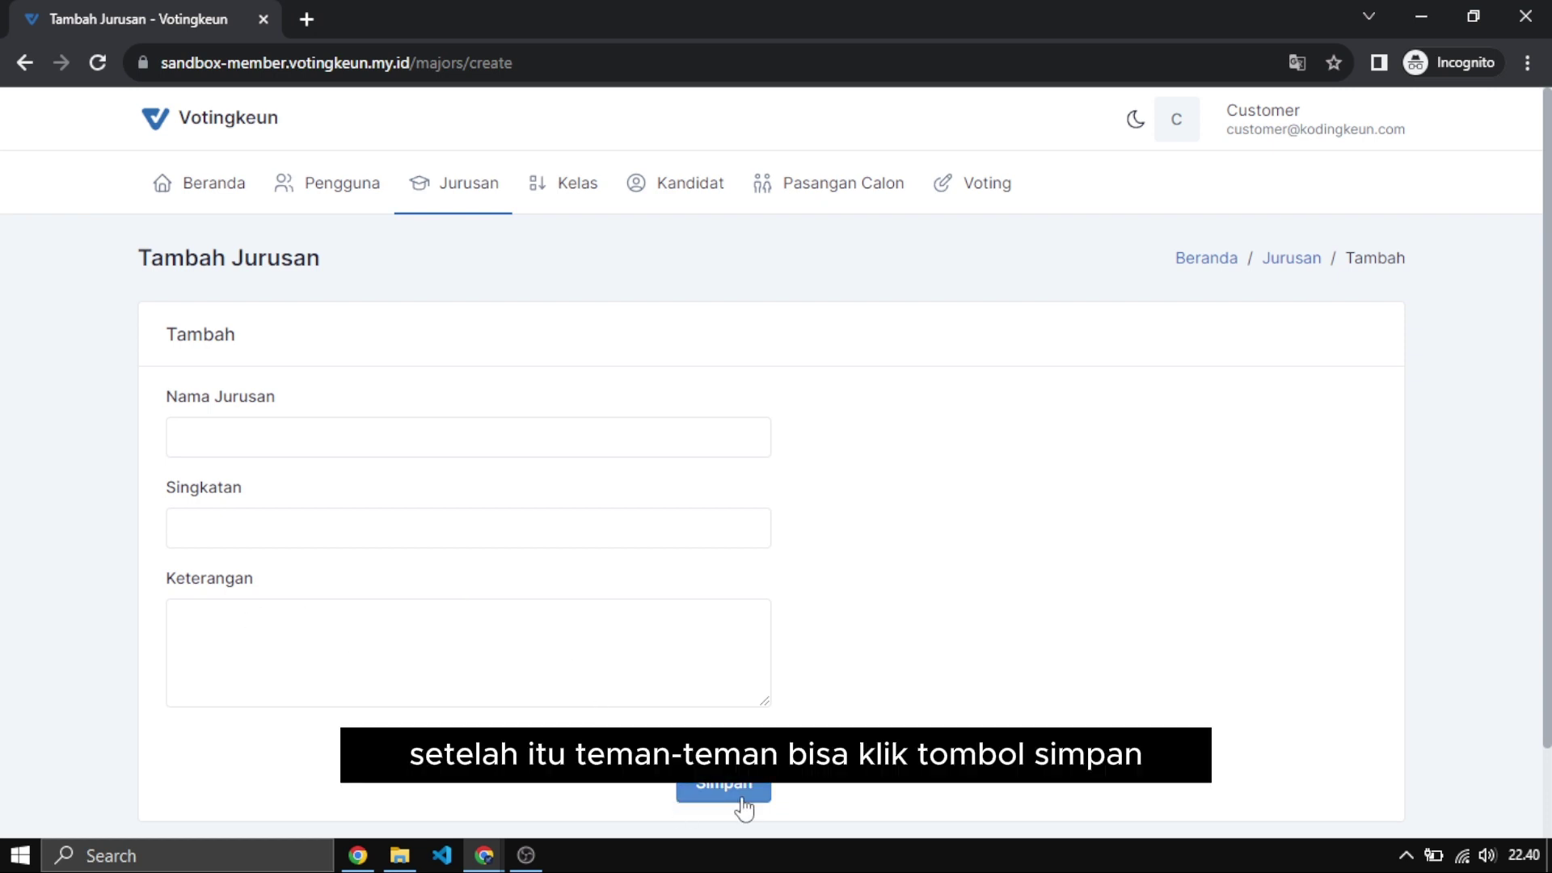
left_click(472, 201)
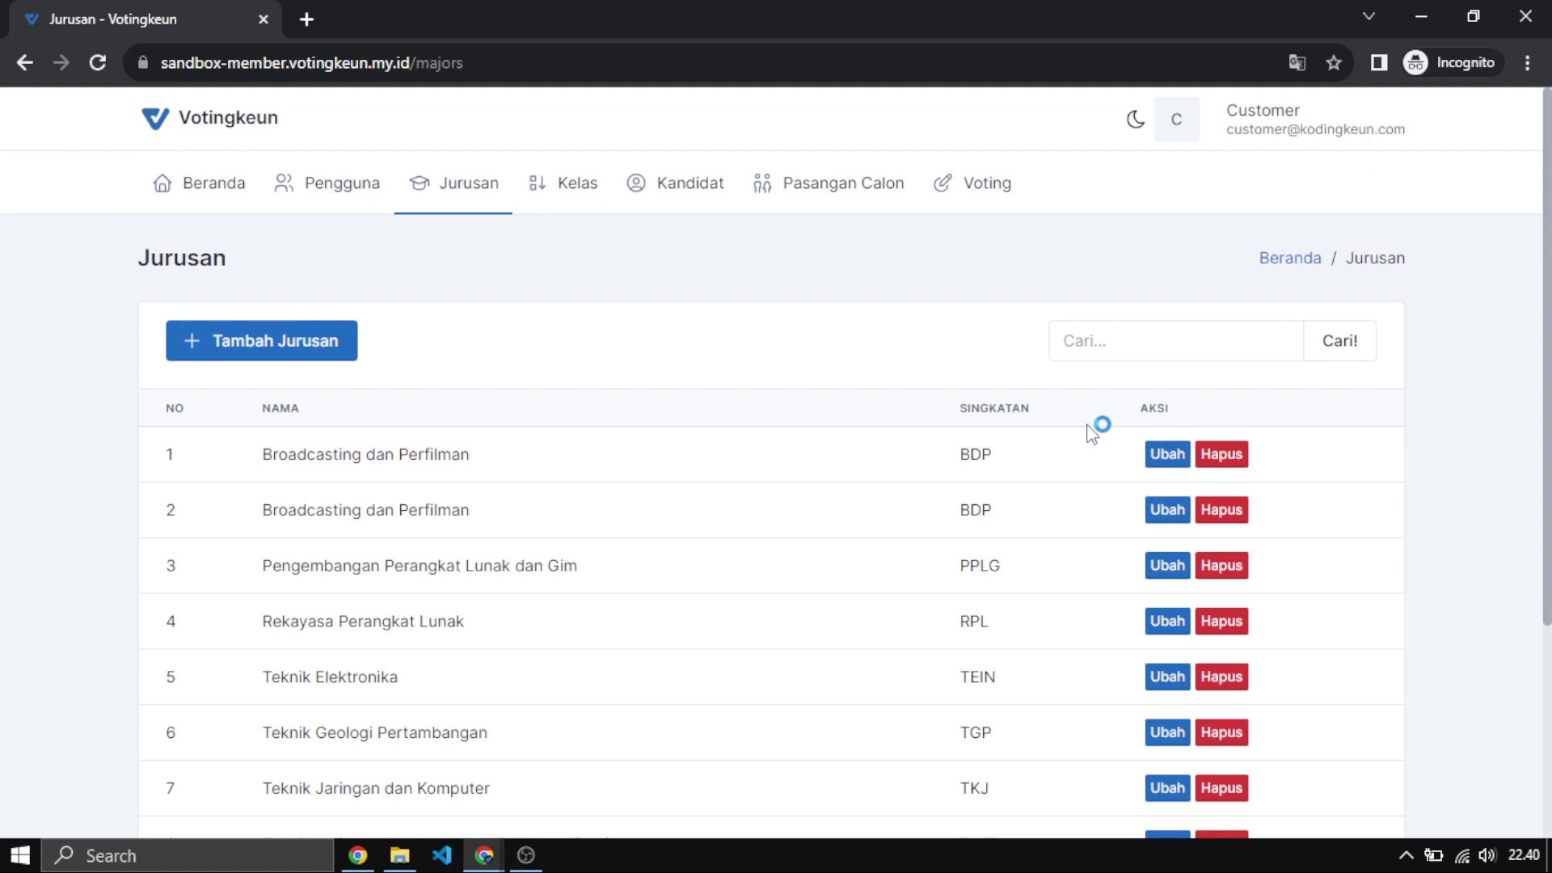
left_click(588, 186)
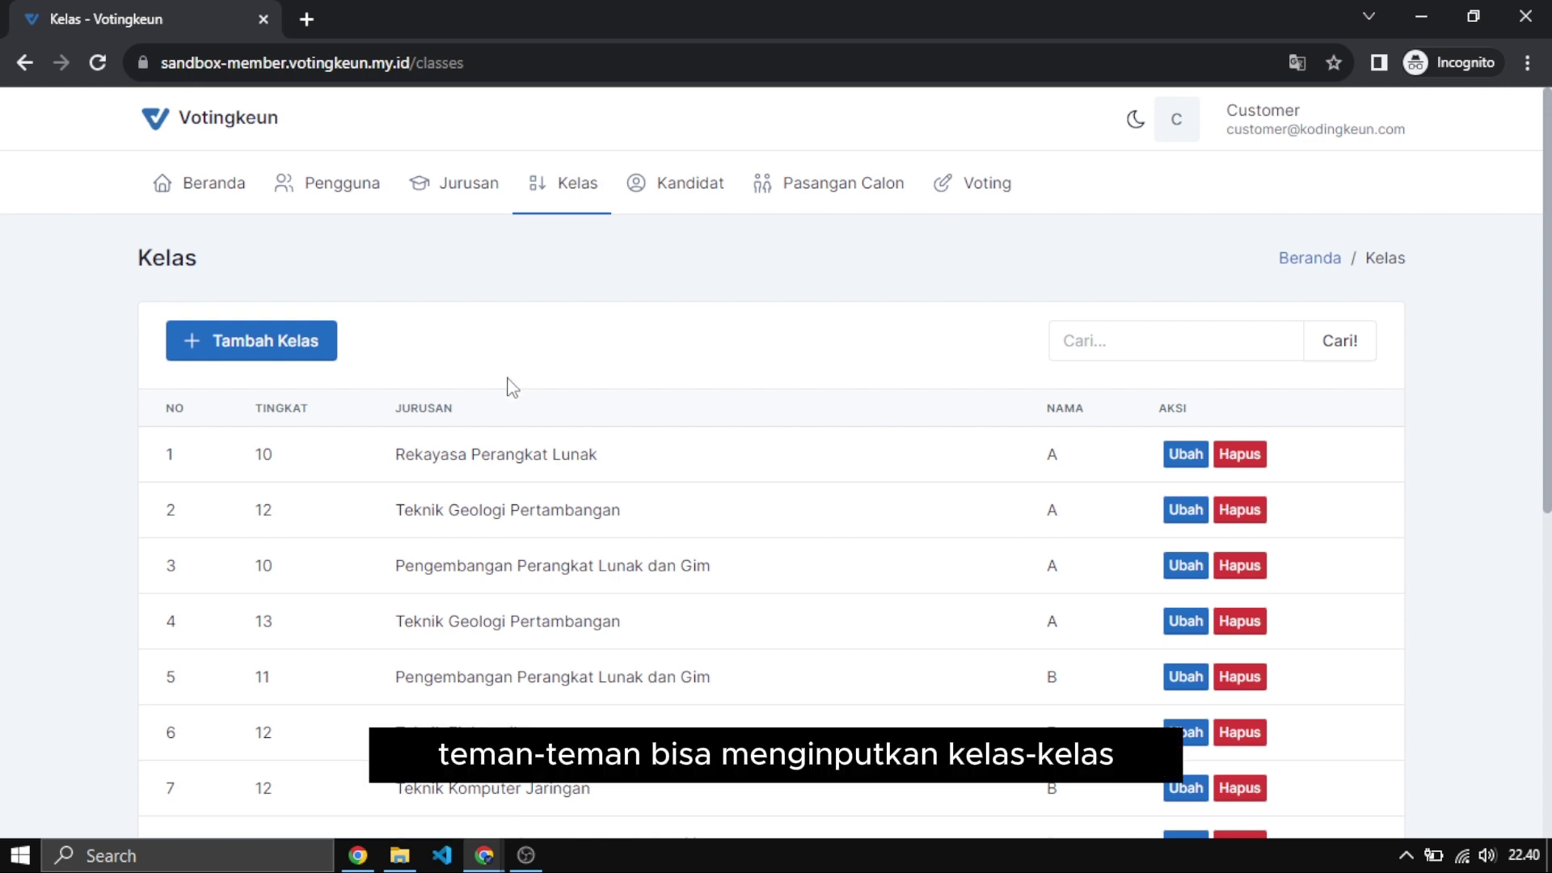
Scroll through the Kelas list of 14 classes.
scroll(509, 385, "down", 3)
scroll(507, 386, "up", 3)
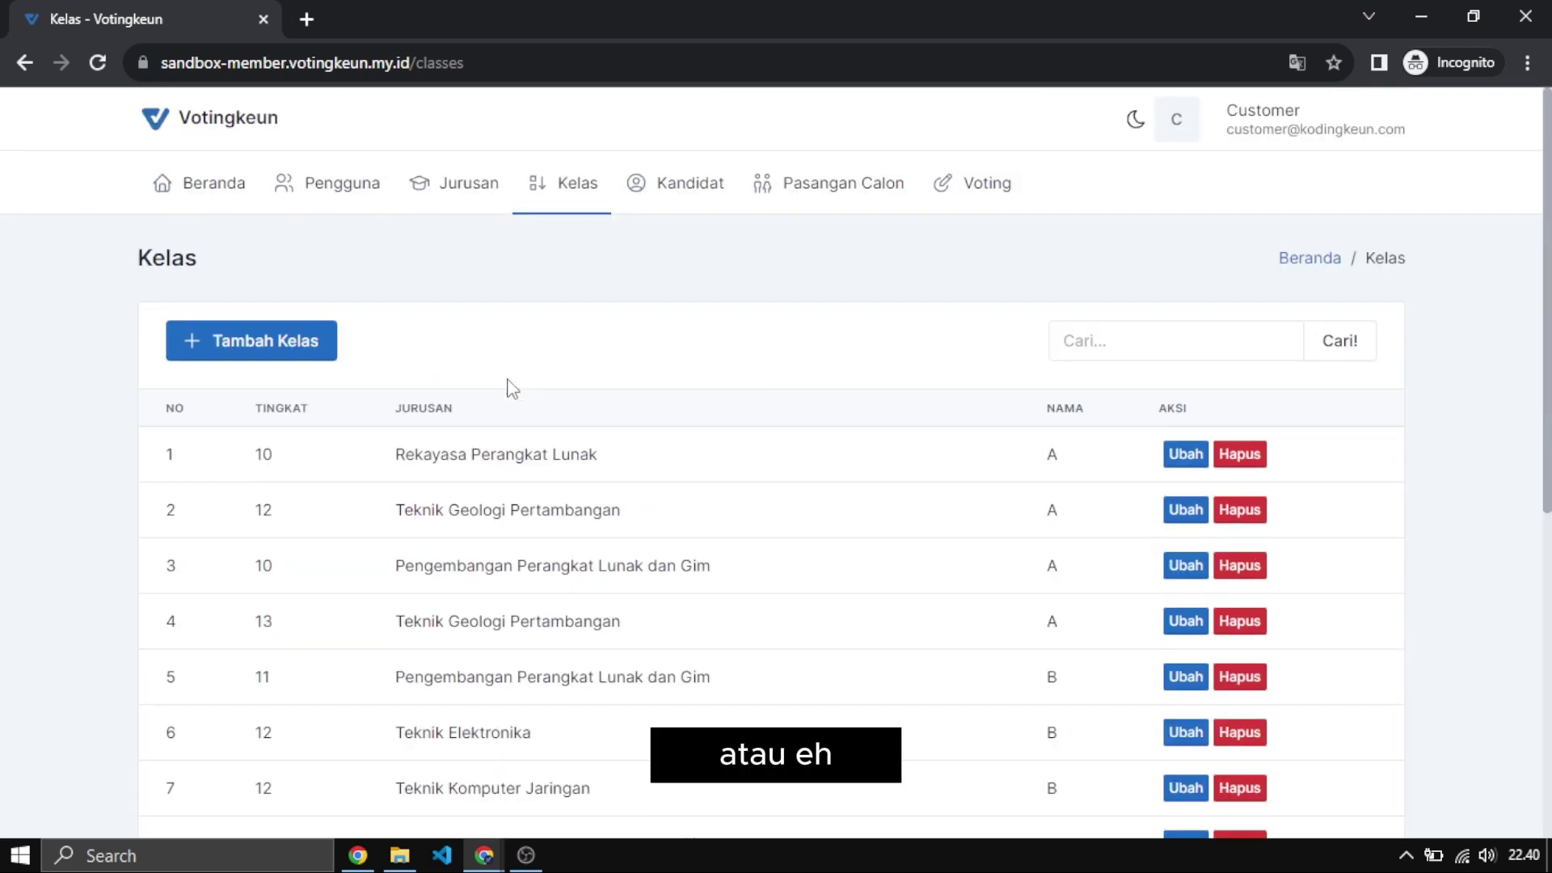
scroll(659, 384, "down", 6)
scroll(687, 387, "up", 6)
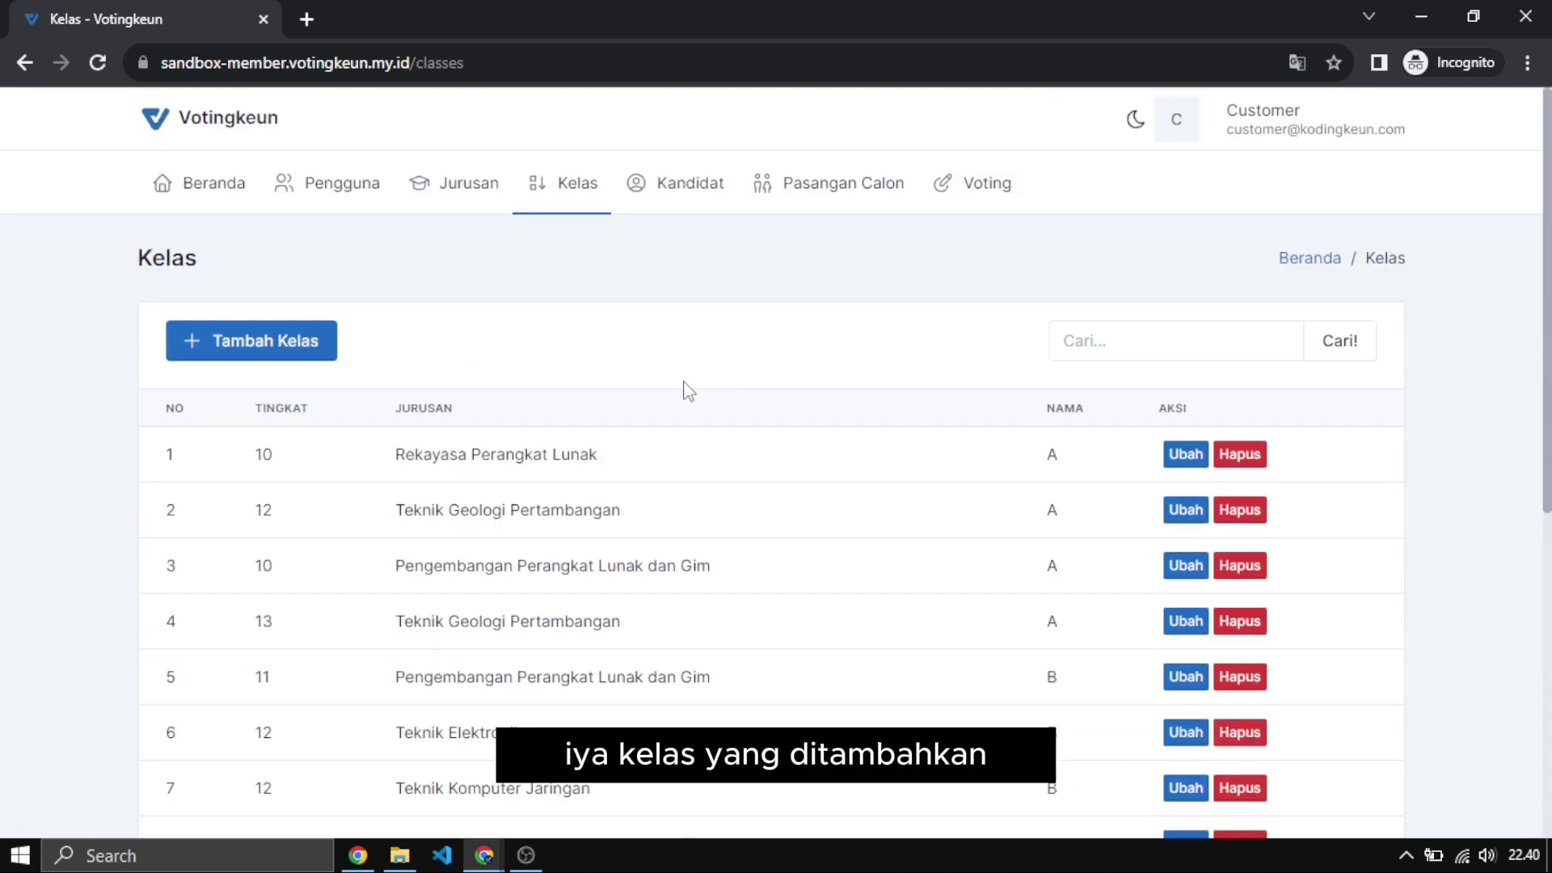
In a new Tambah Kelas form, enter grade level 11 and class name 'c'.
left_click(293, 356)
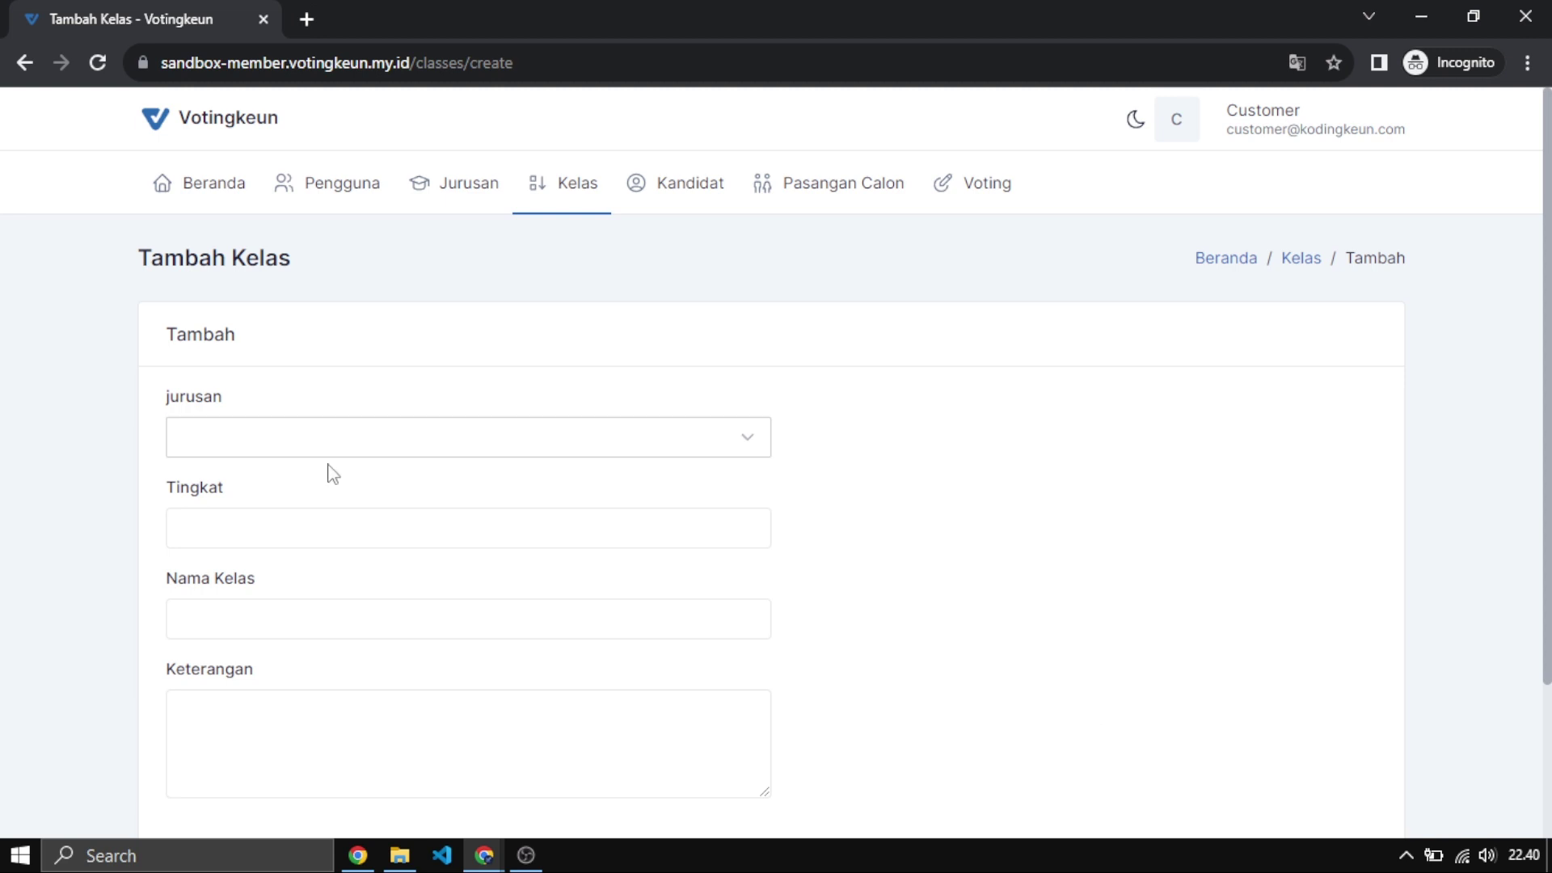
left_click(313, 527)
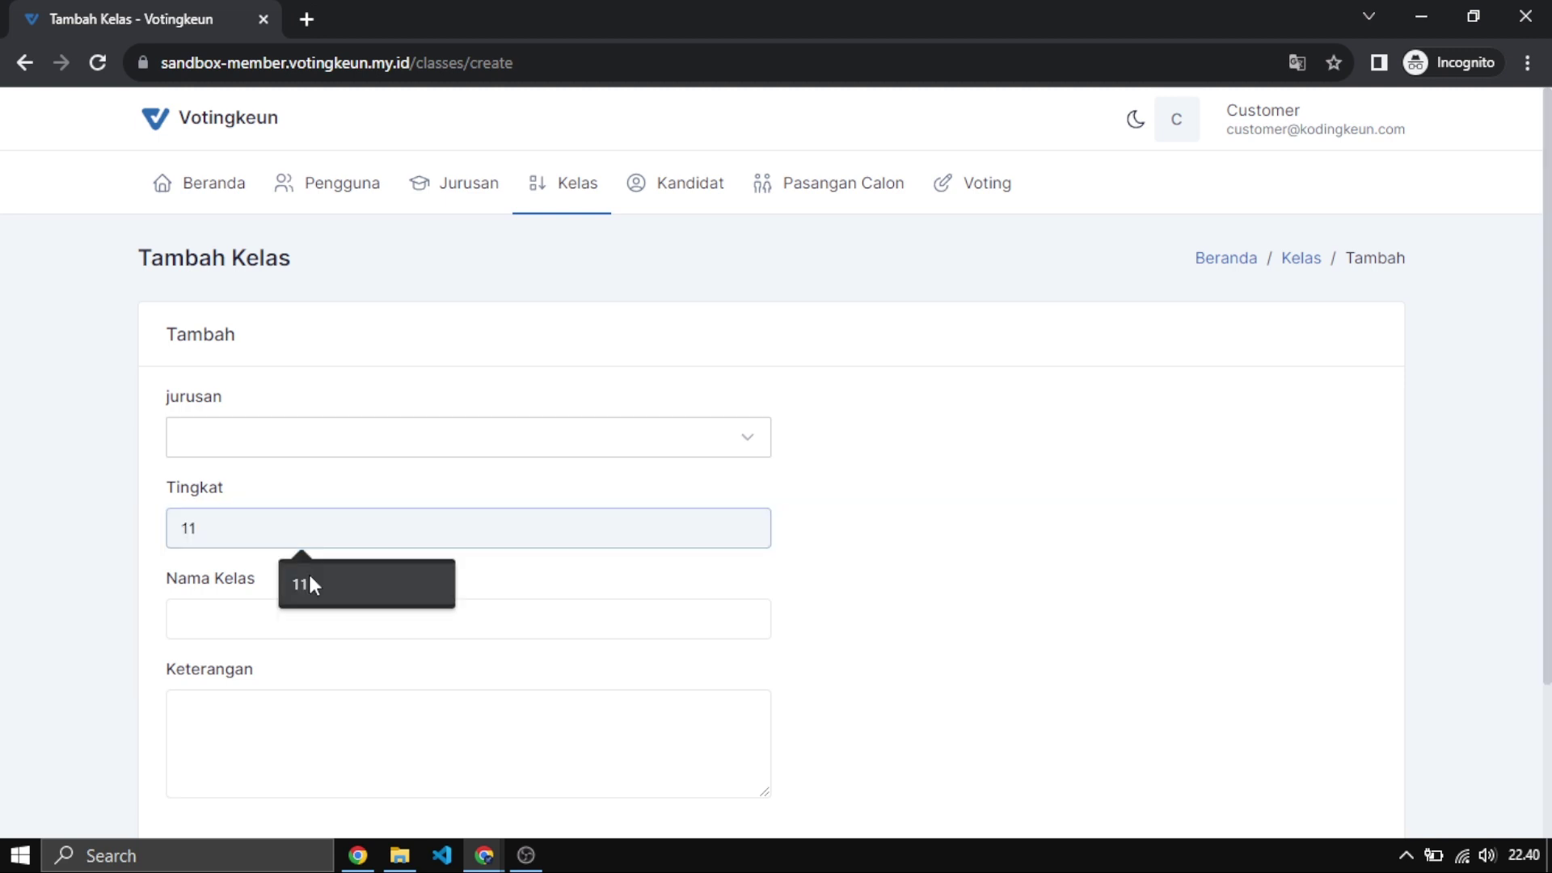
left_click(308, 571)
left_click(271, 621)
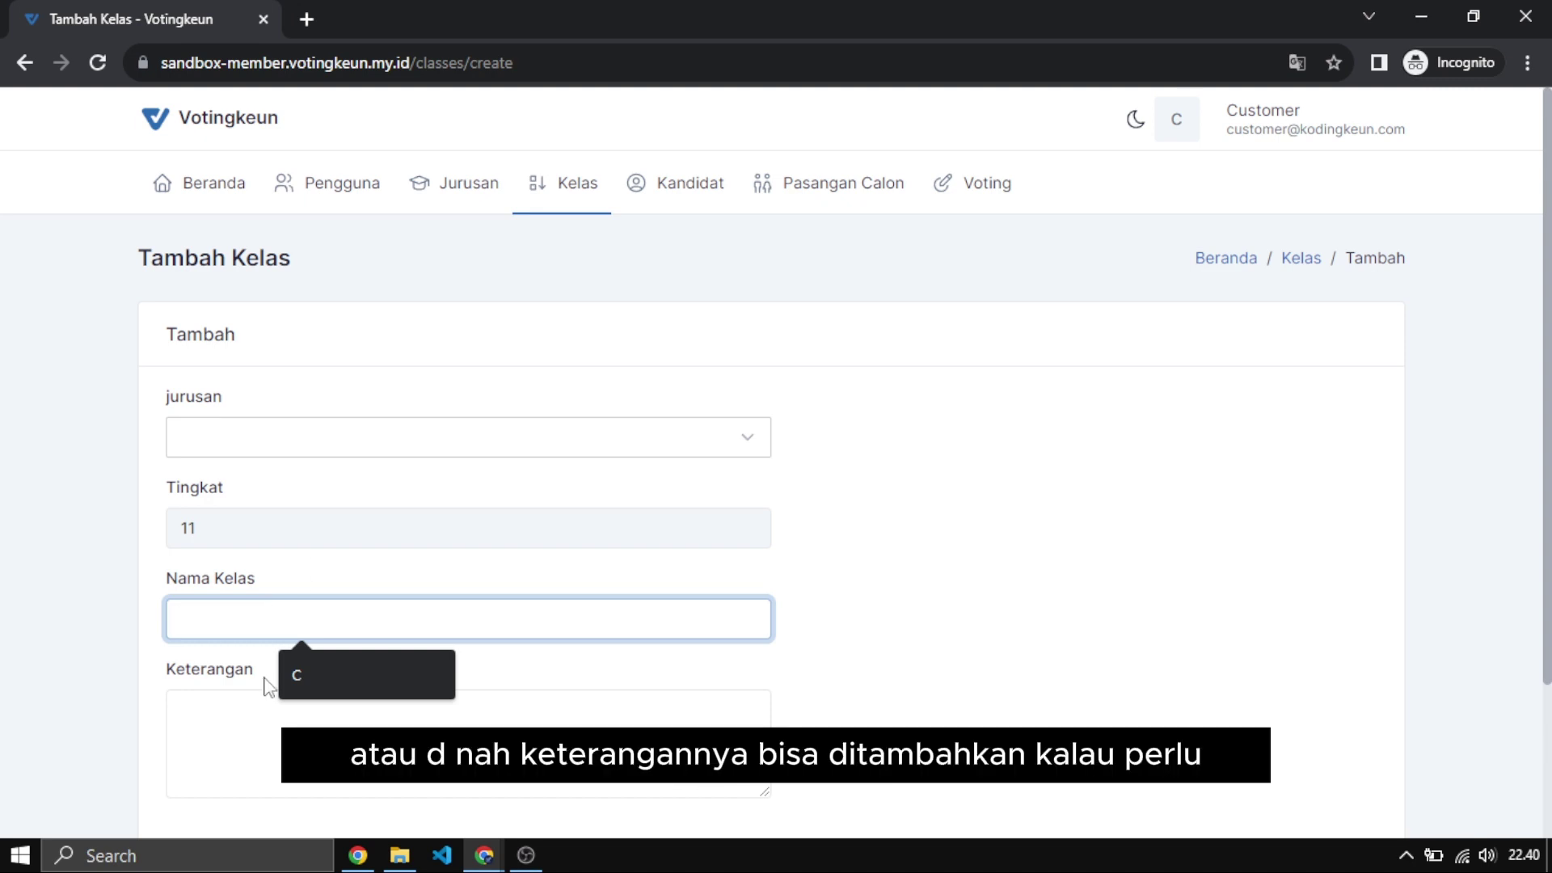
left_click(311, 679)
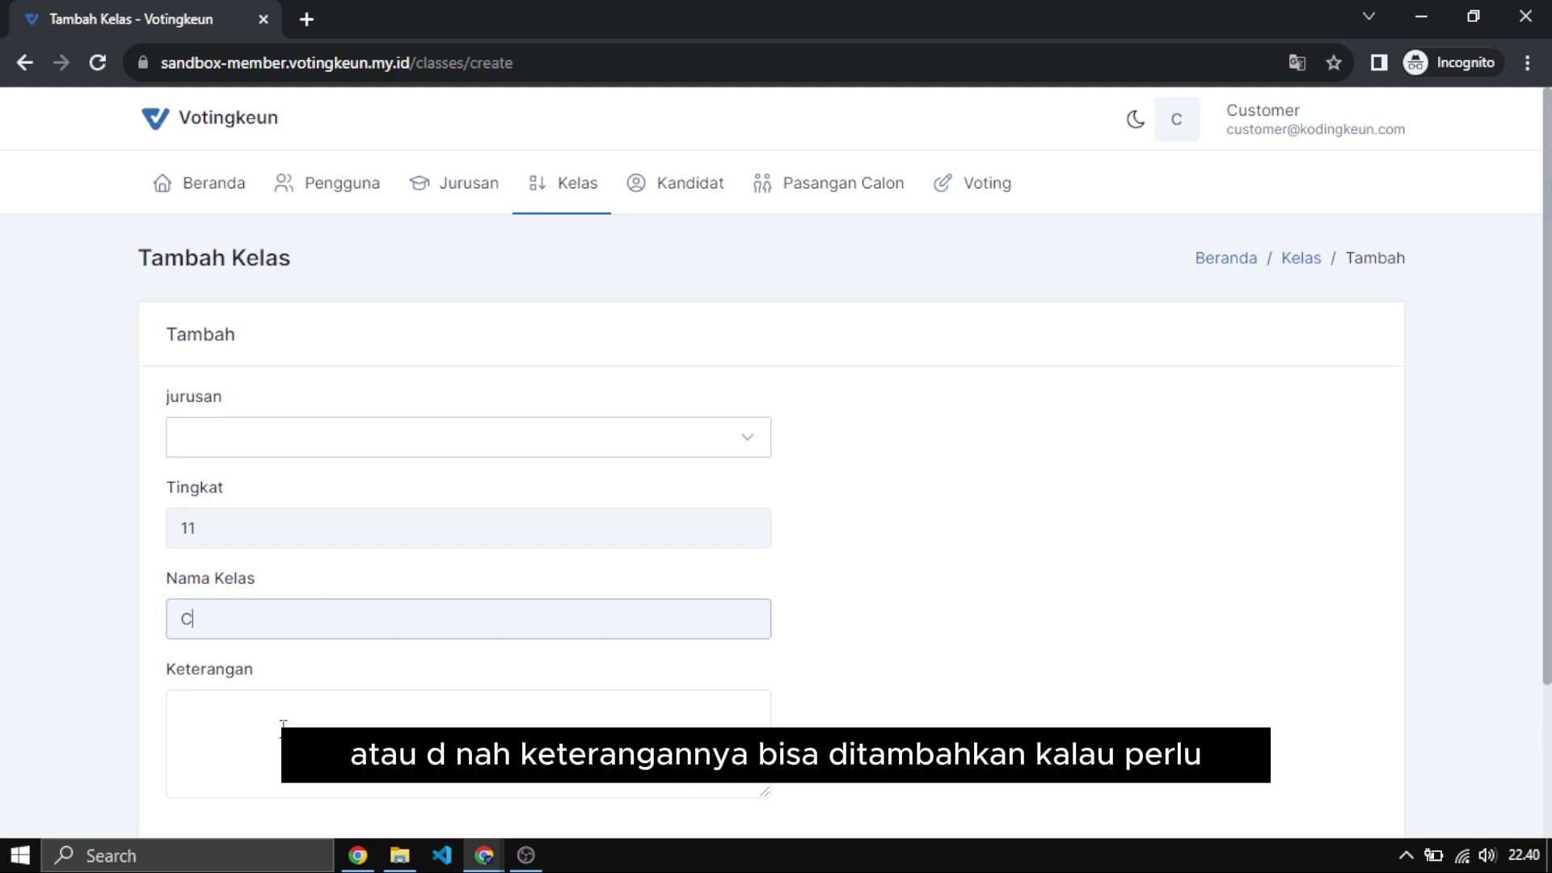
left_click(305, 711)
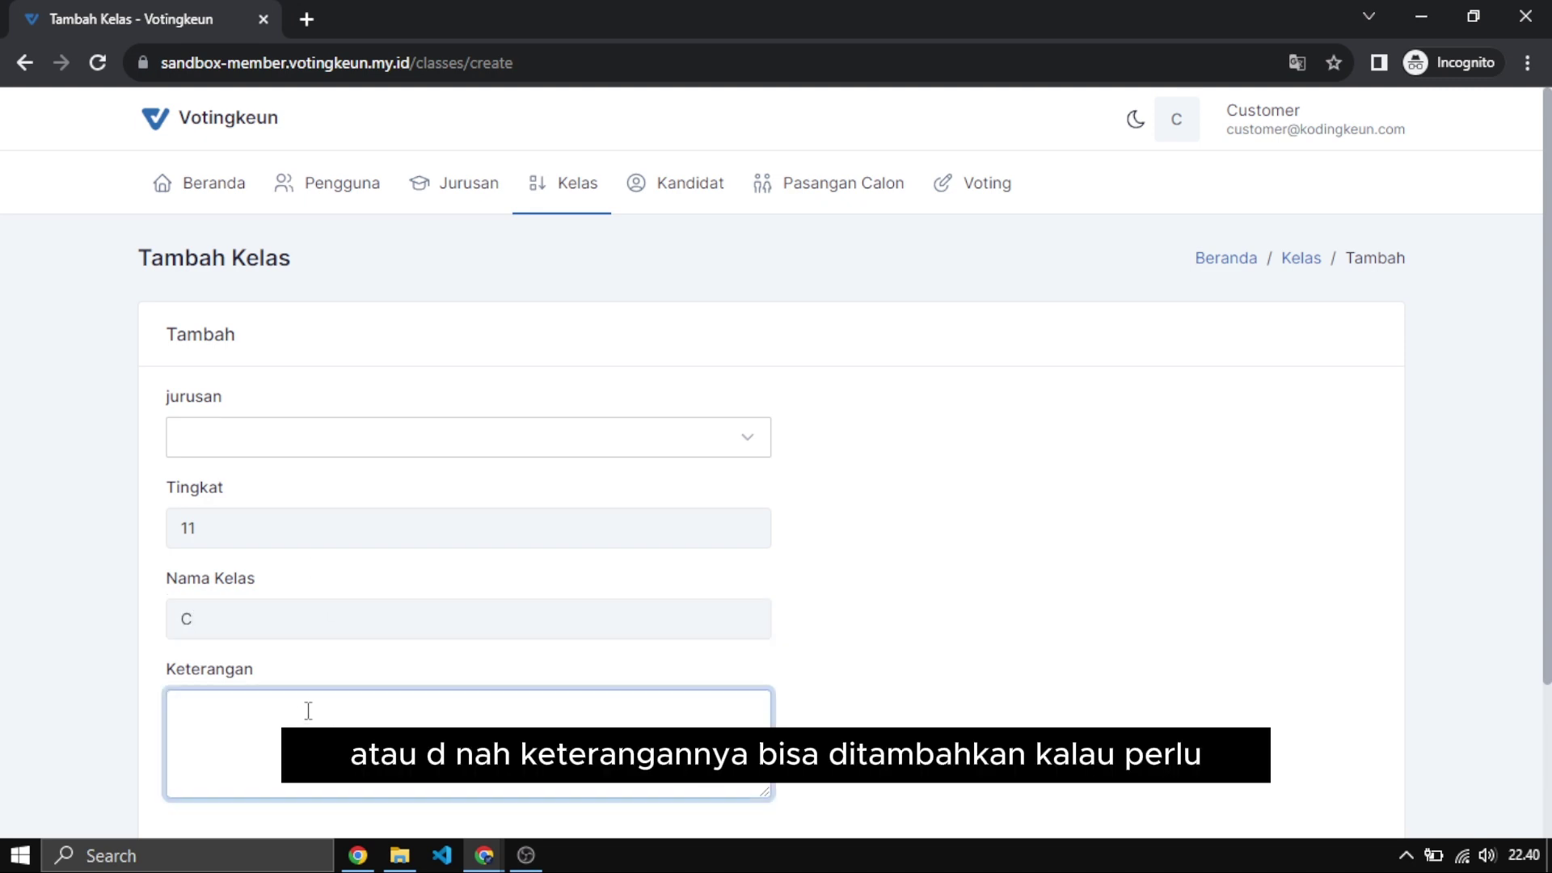
Browse the majors dropdown without picking one, then try saving the class.
left_click(334, 441)
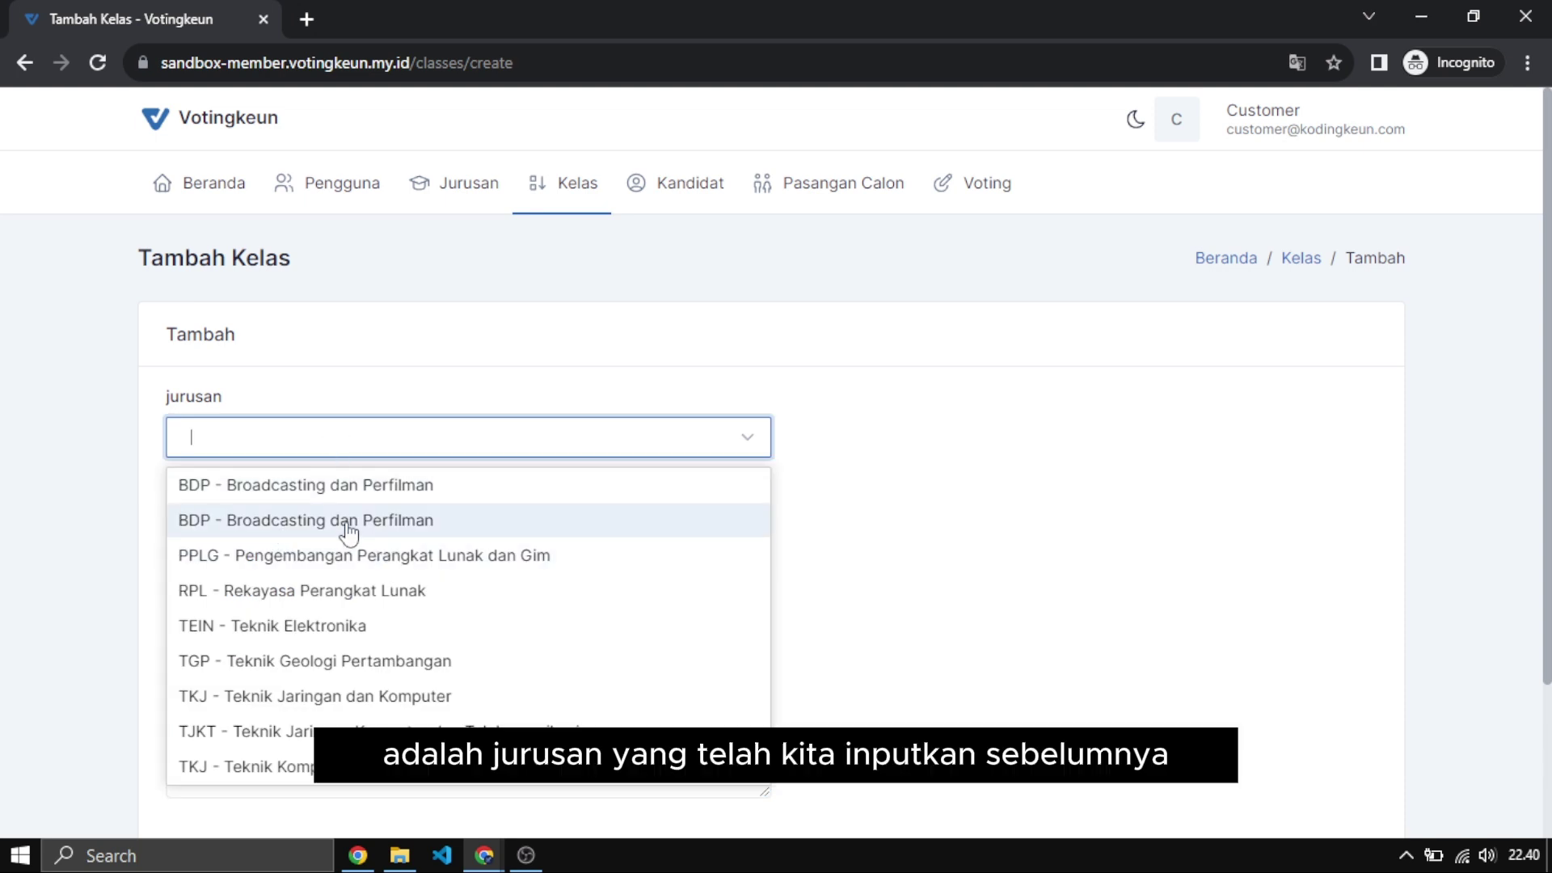
scroll(363, 663, "down", 2)
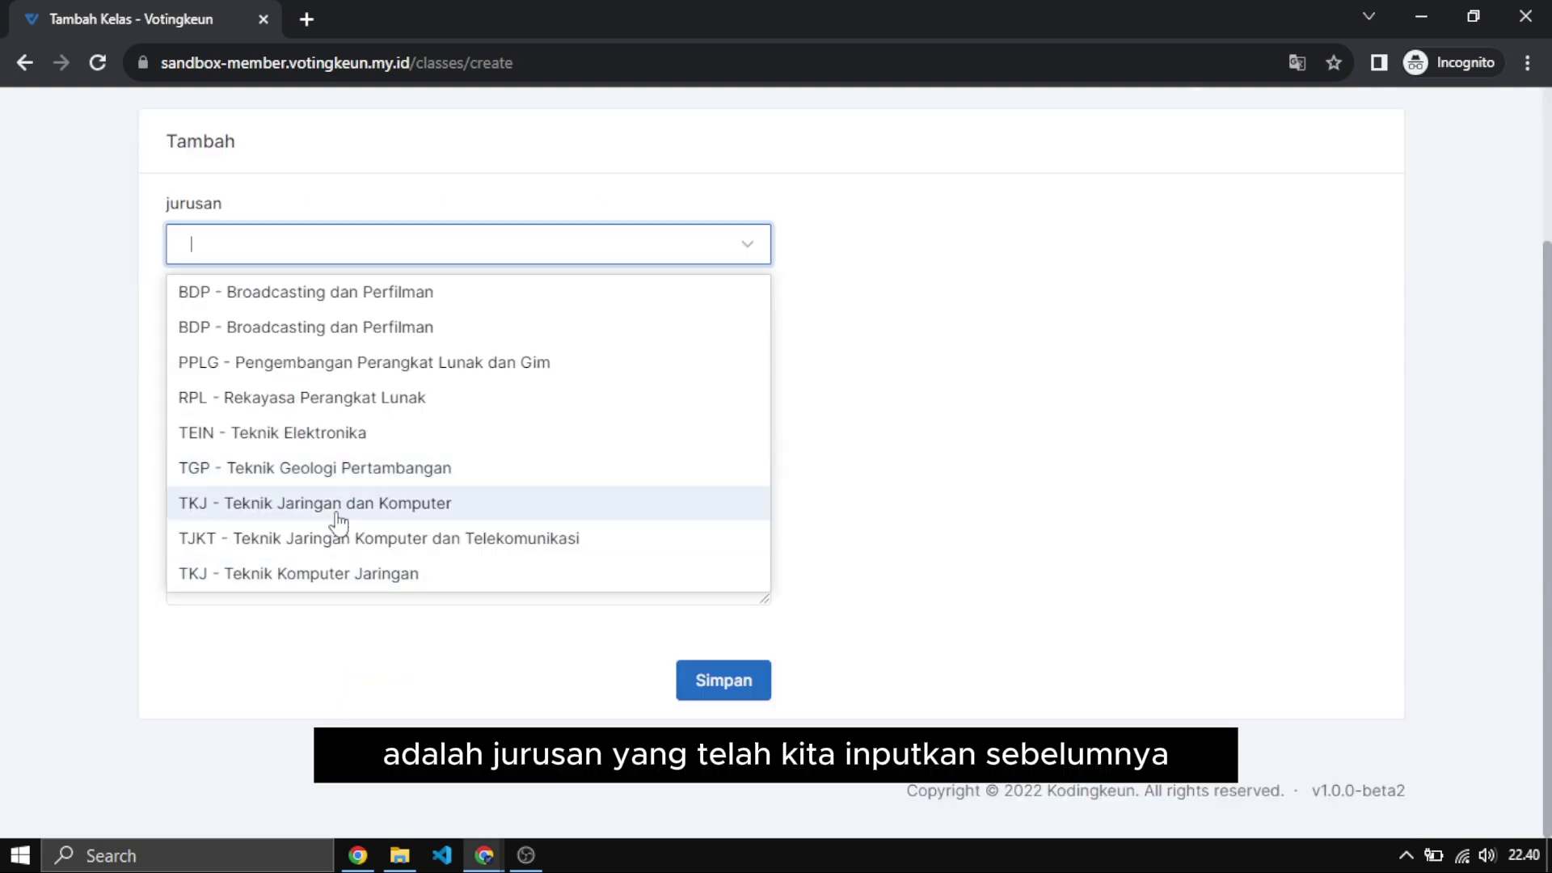
scroll(336, 426, "up", 2)
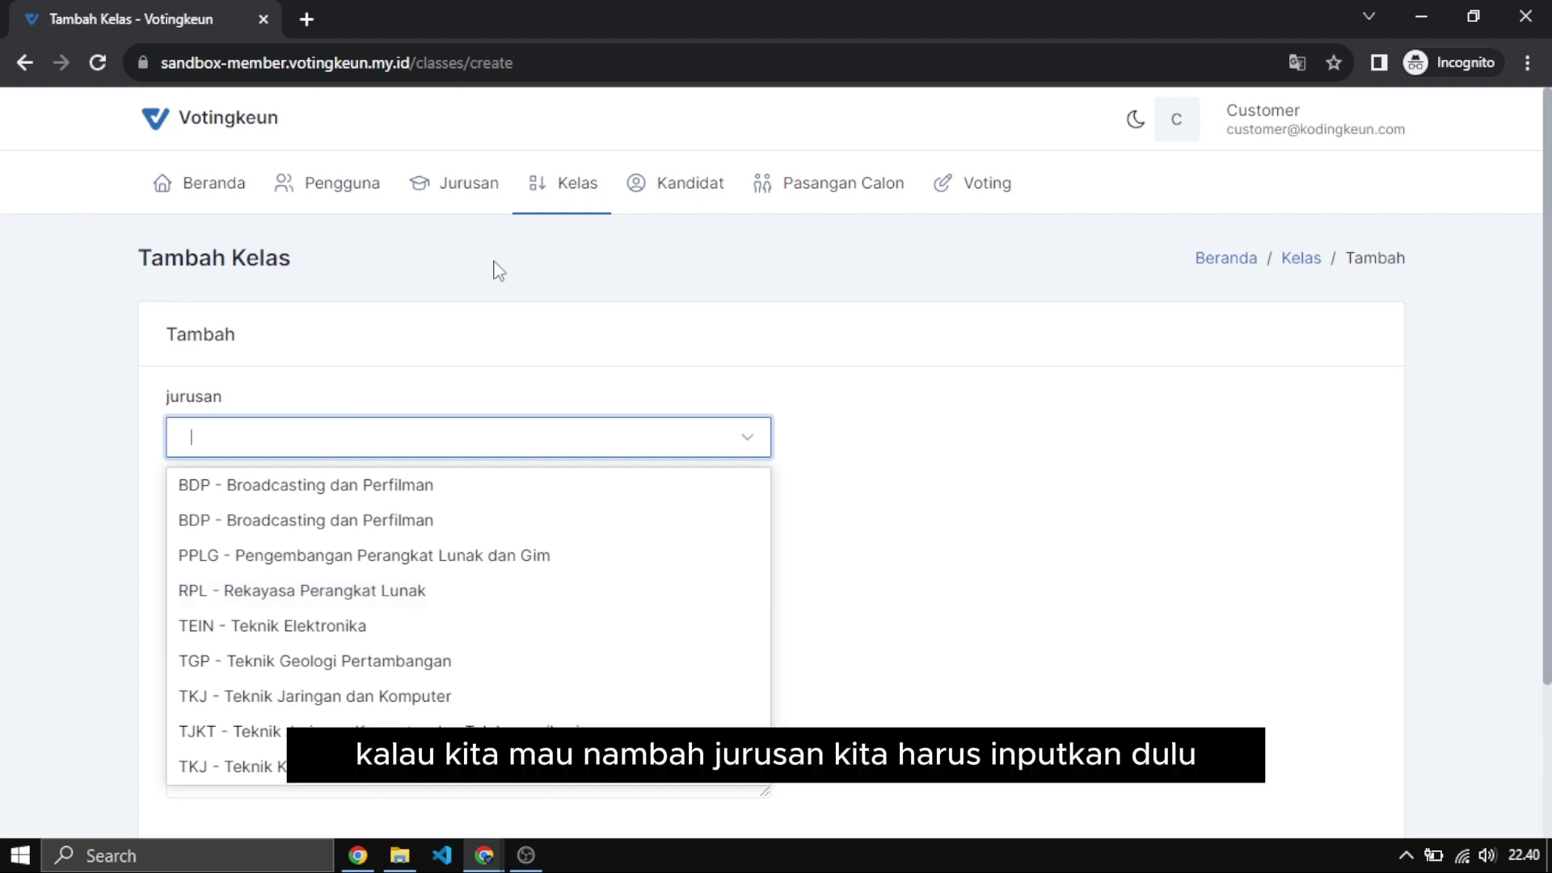
left_click(381, 438)
left_click(353, 446)
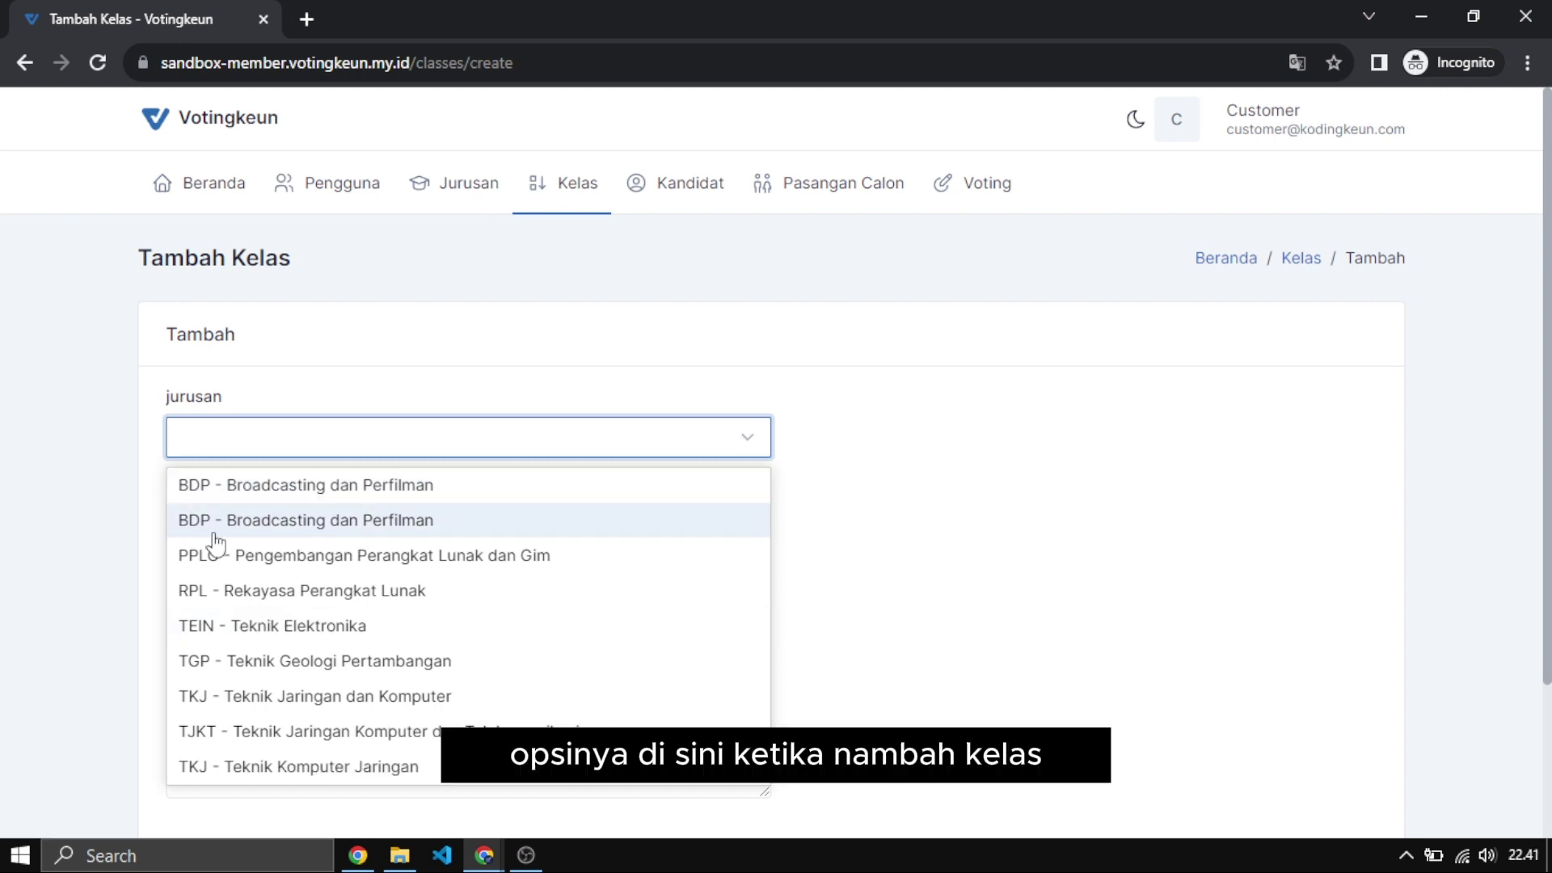
left_click(695, 587)
scroll(633, 696, "down", 3)
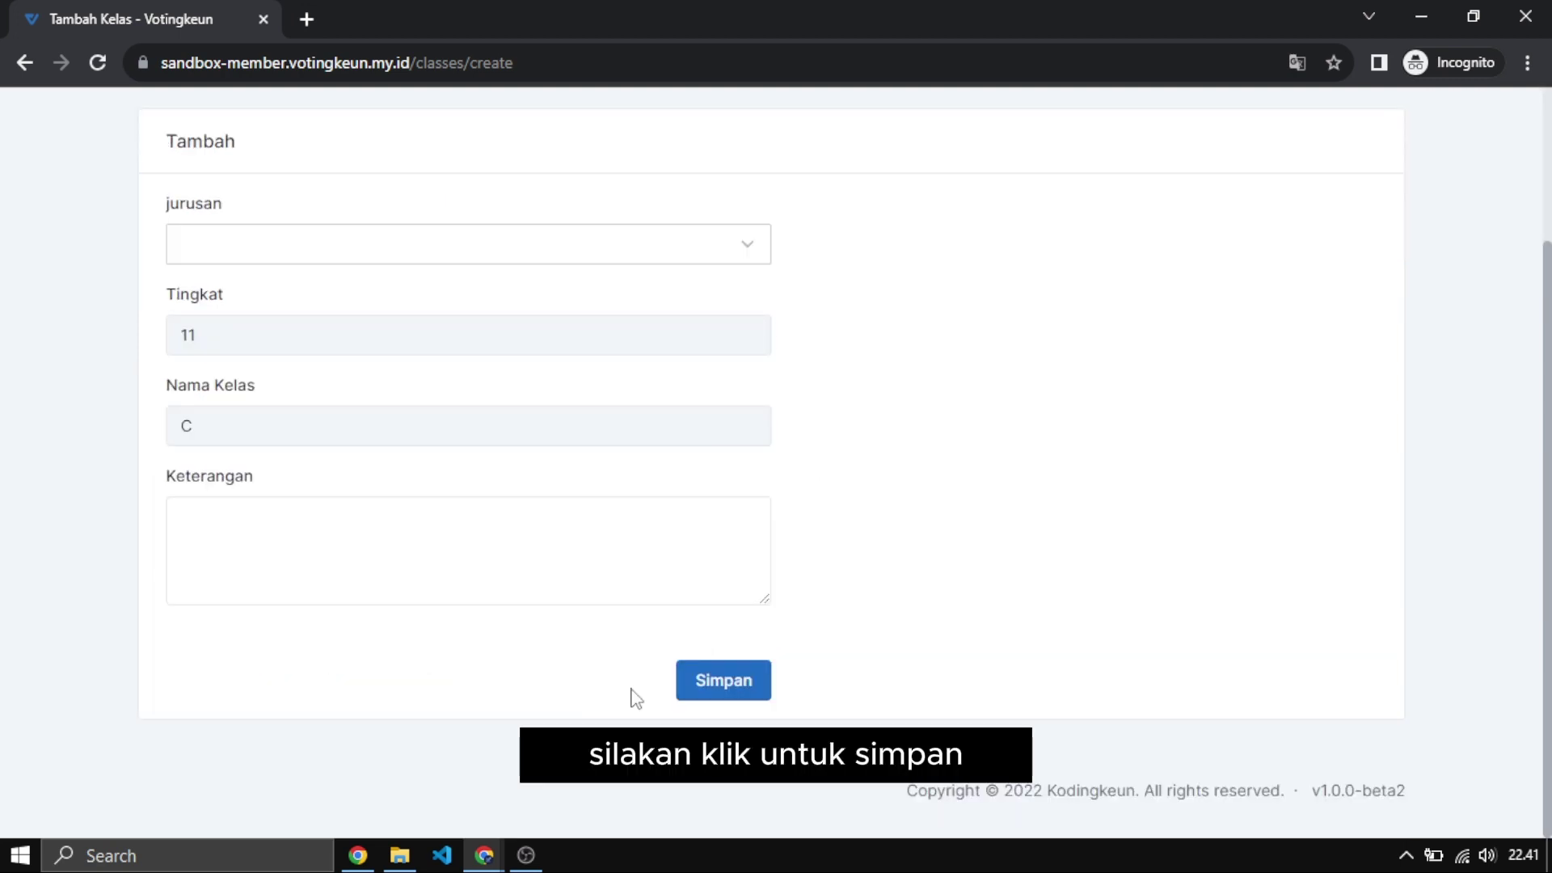
left_click(738, 683)
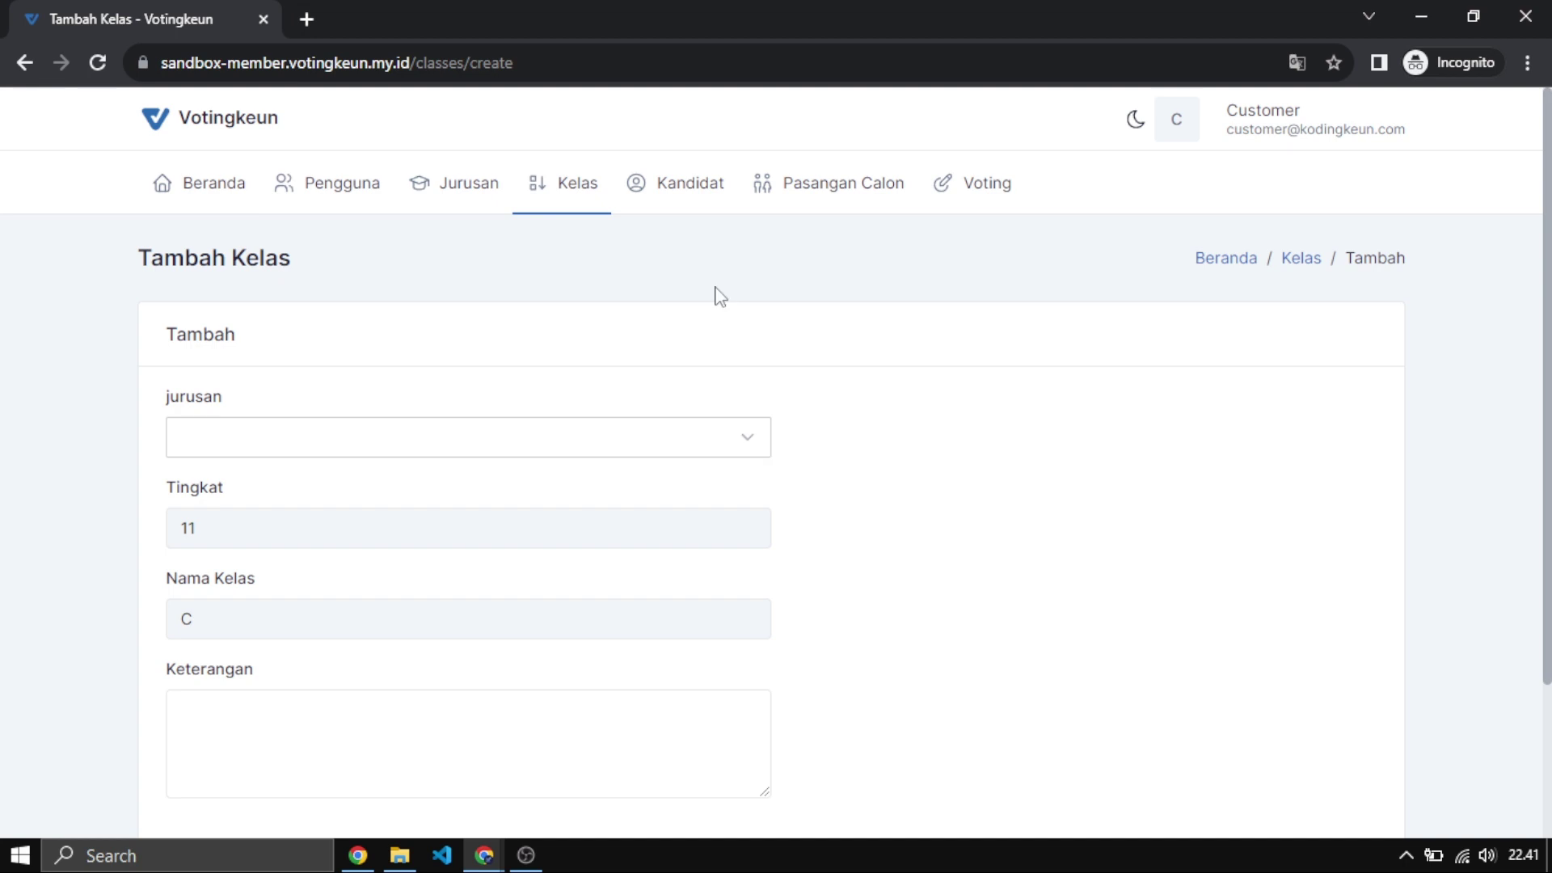
Return to the Kelas class list and scroll through it.
left_click(1301, 258)
scroll(693, 491, "down", 7)
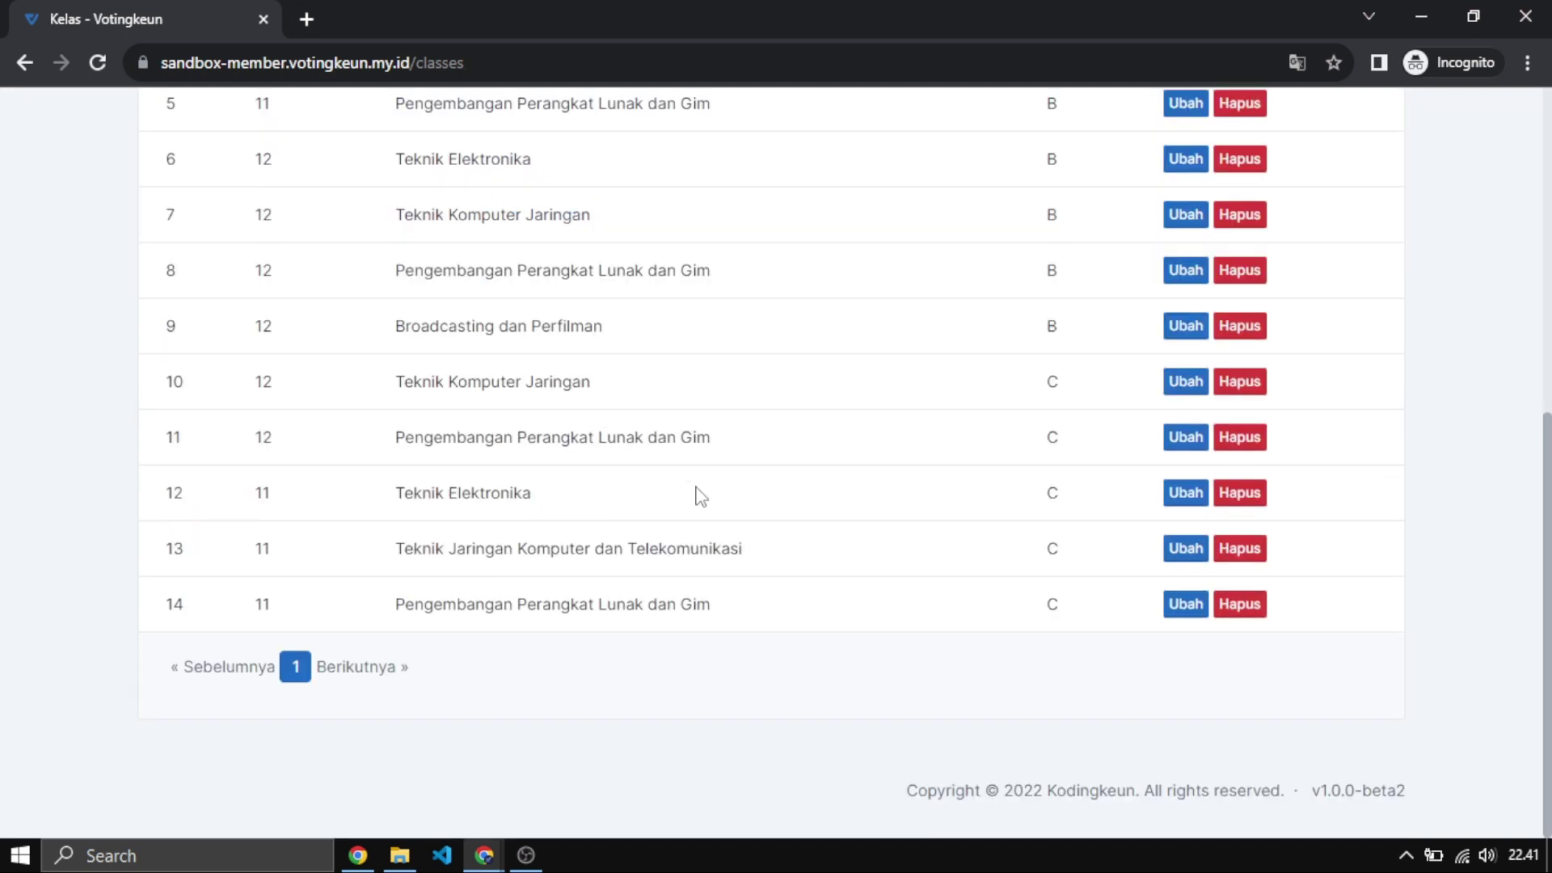
scroll(697, 494, "up", 7)
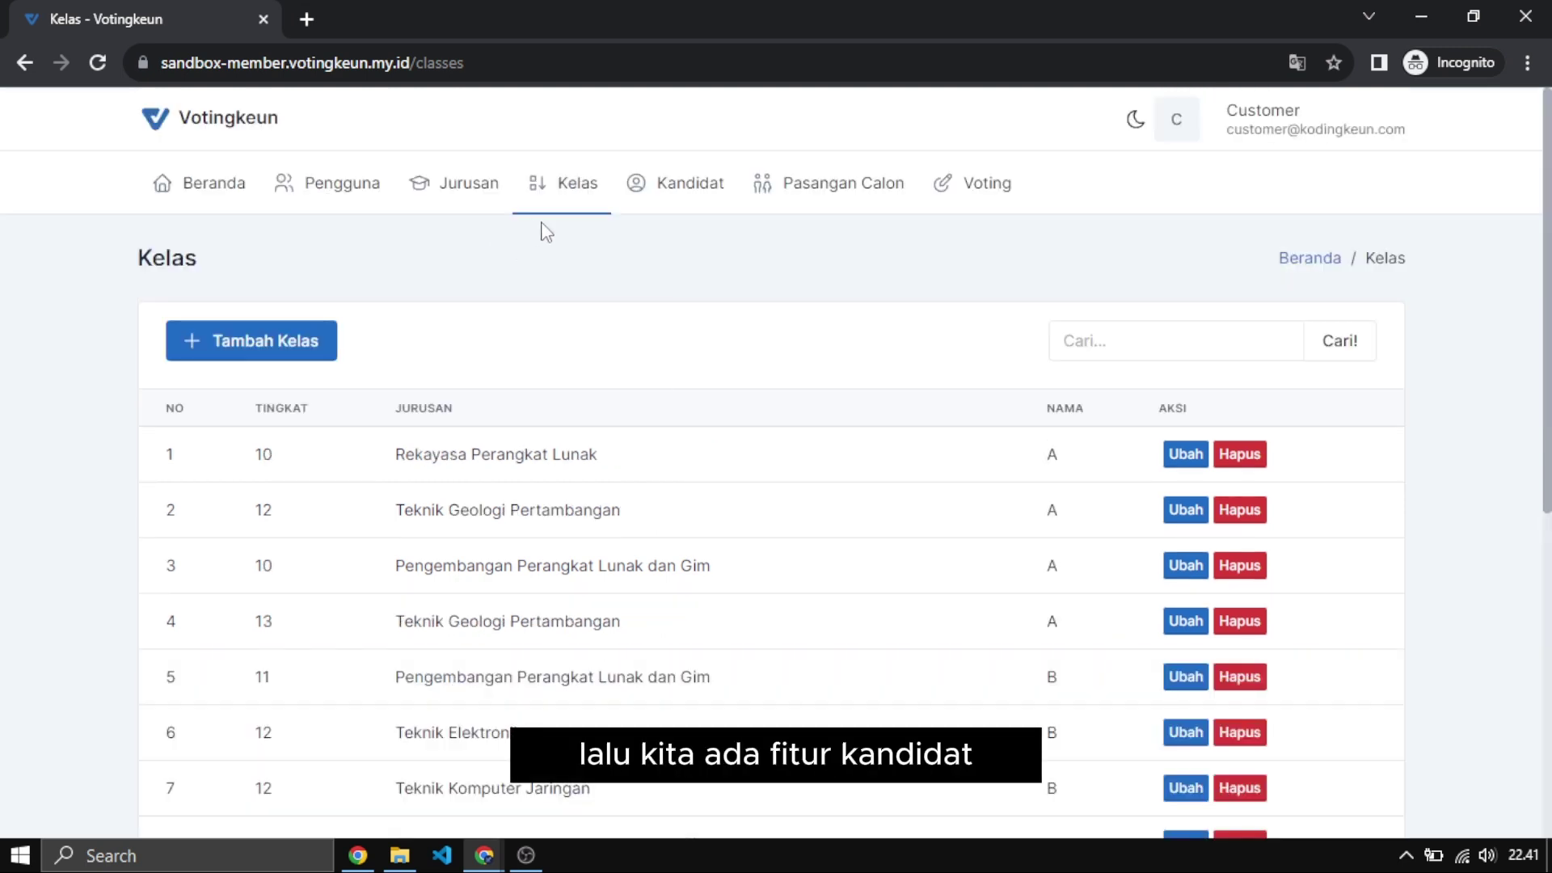
Open the Kandidat list of candidates with photos, classes and mottos.
left_click(656, 204)
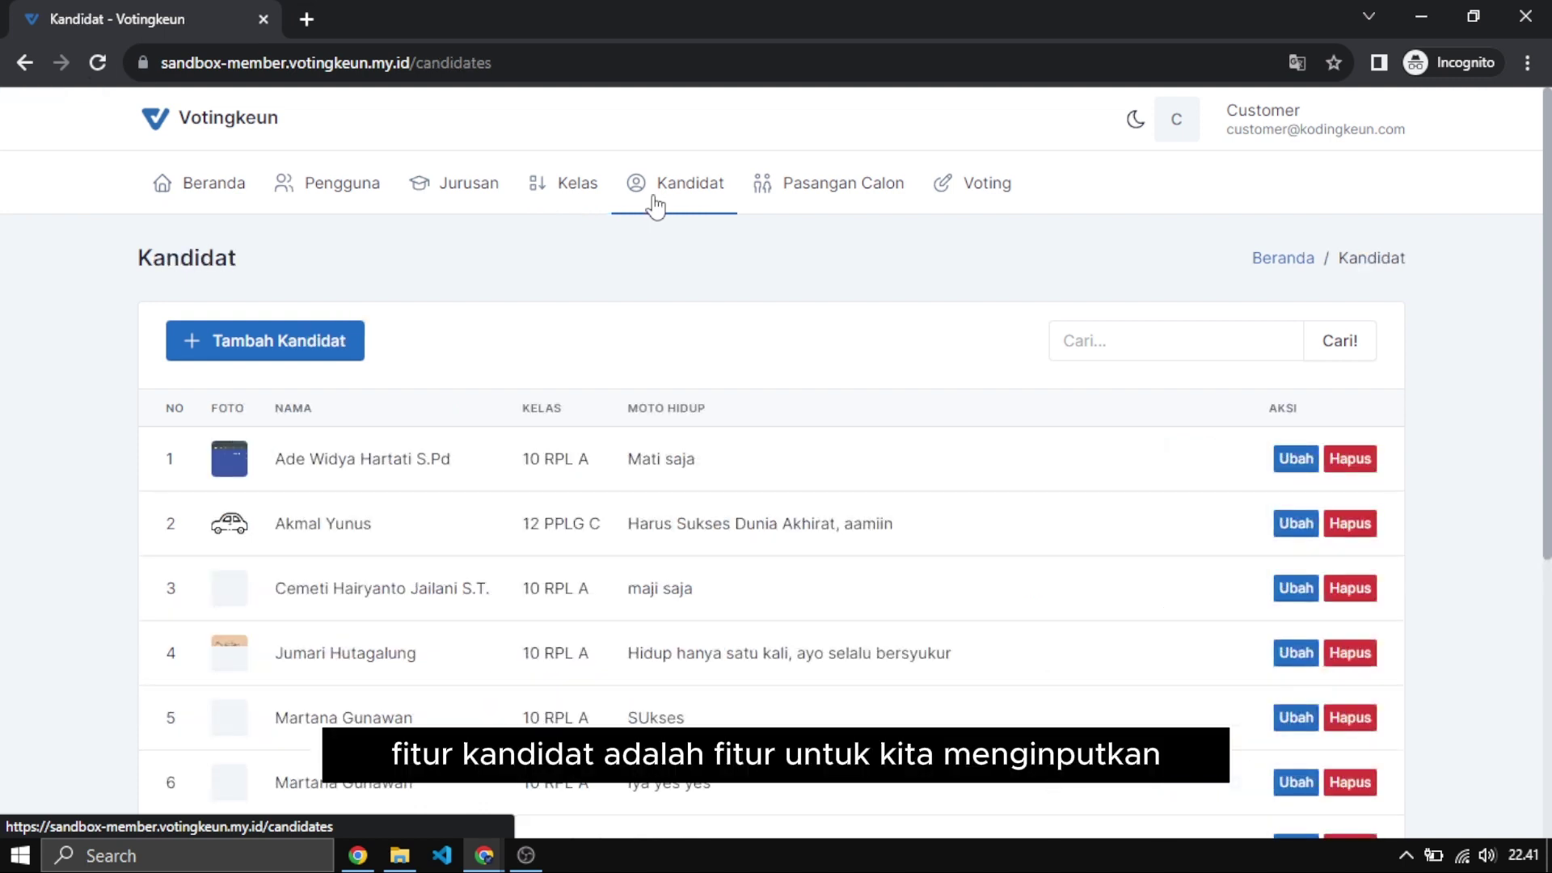
scroll(445, 458, "down", 3)
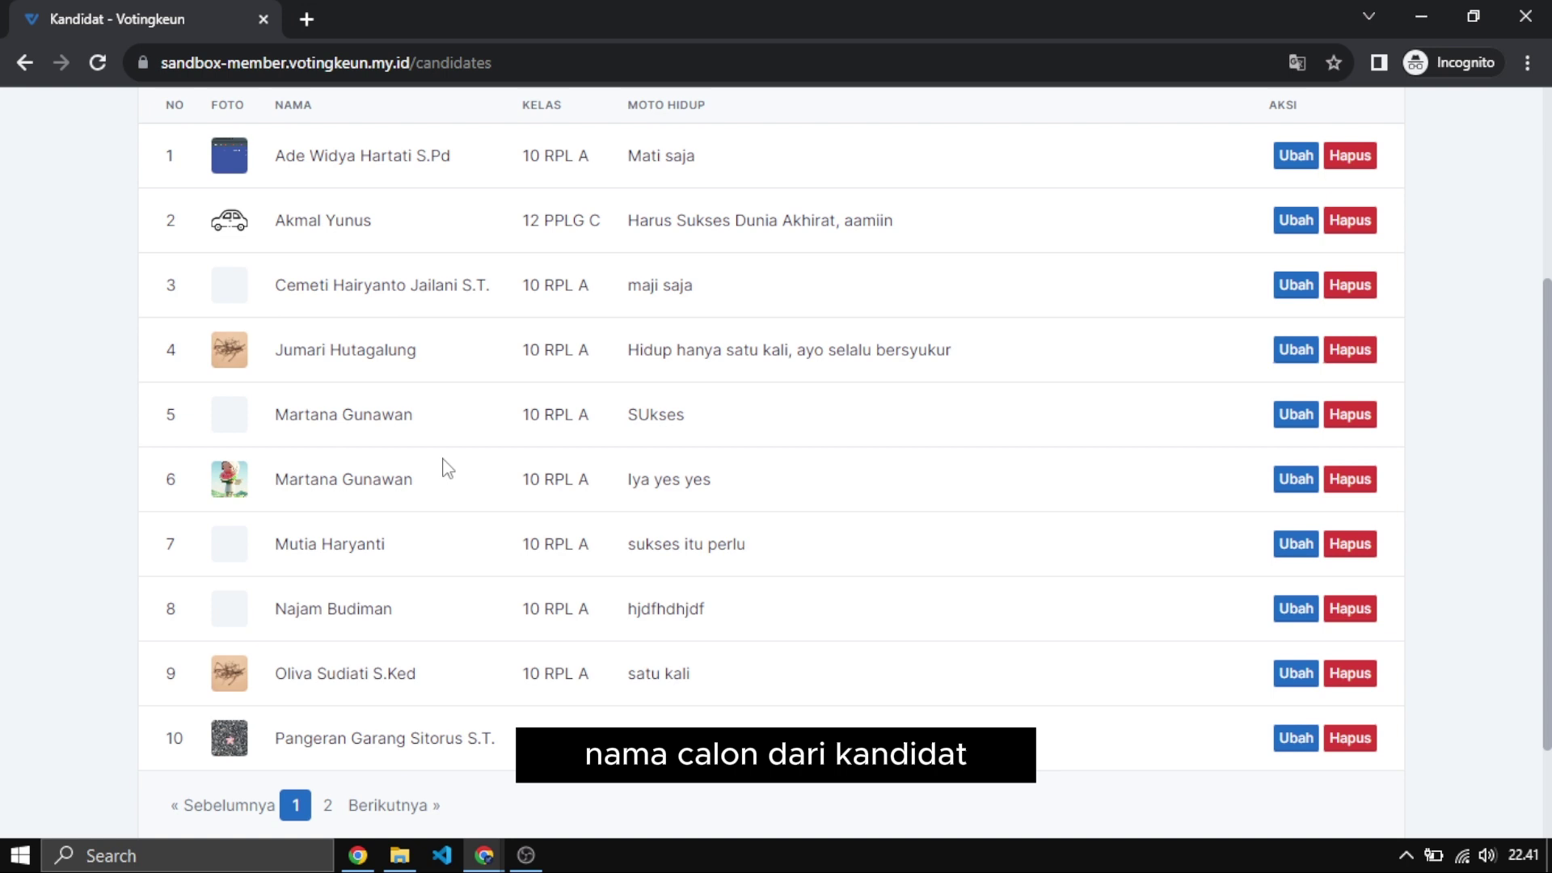
scroll(447, 467, "up", 3)
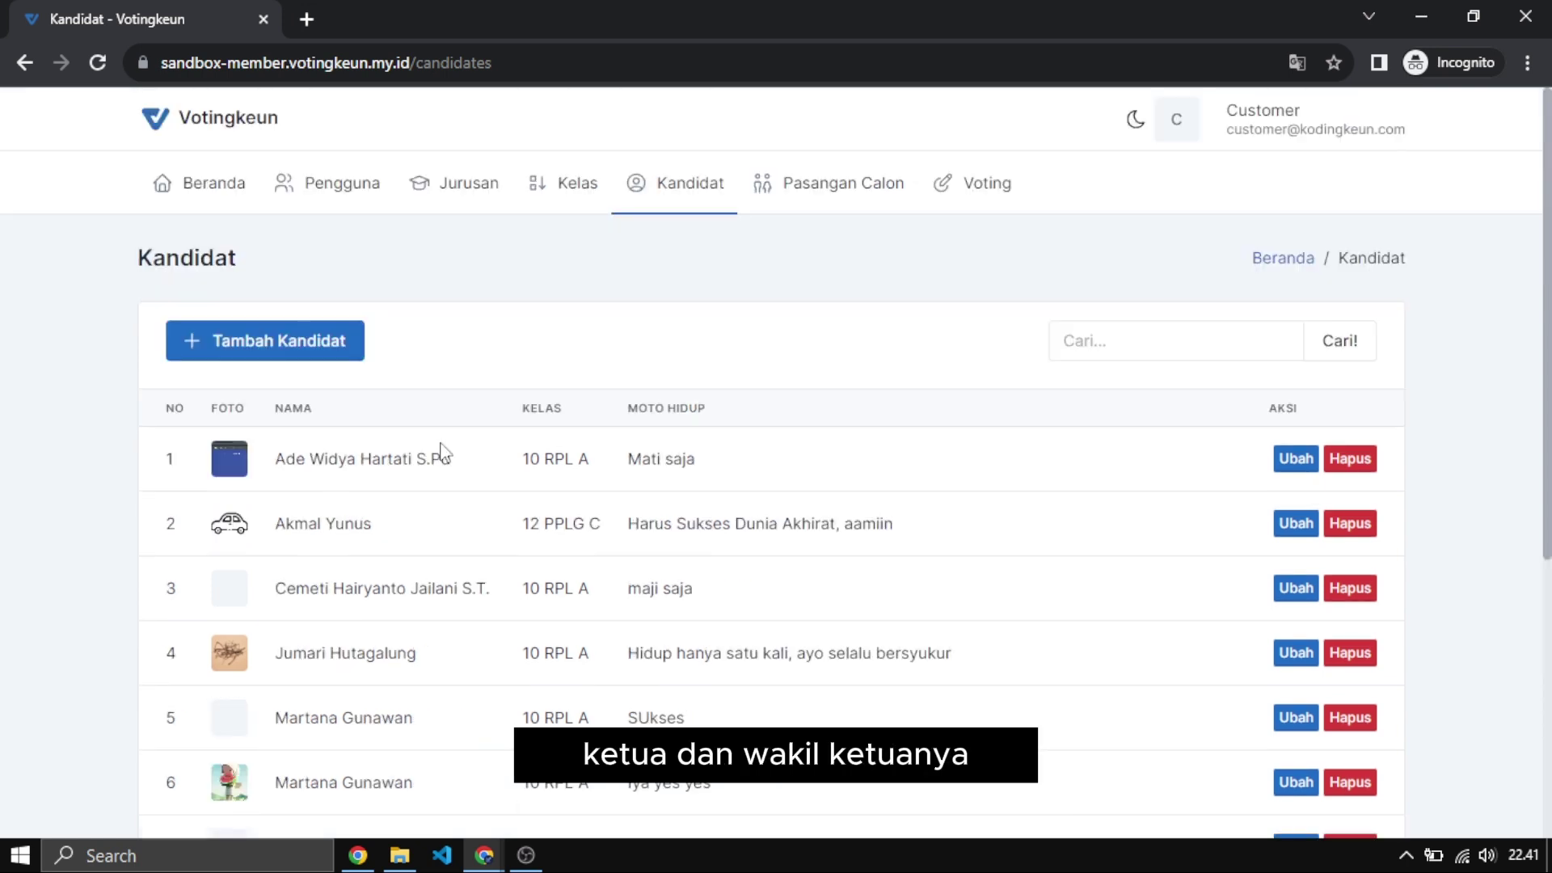
Start a new candidate with a 10 RPL A voter as user, then leave it unsaved.
left_click(257, 361)
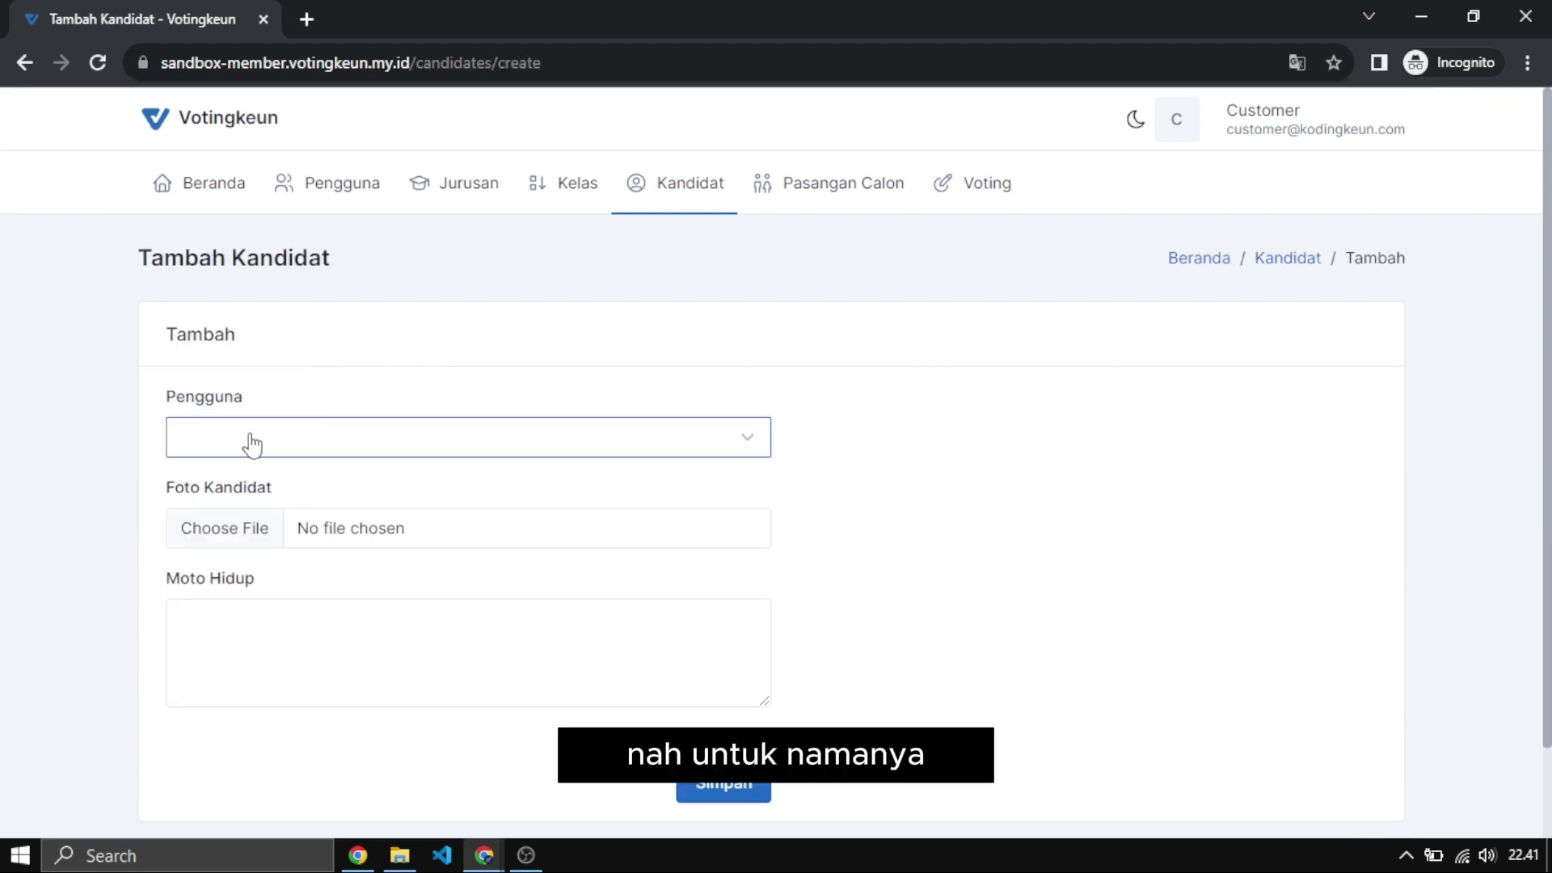
left_click(299, 443)
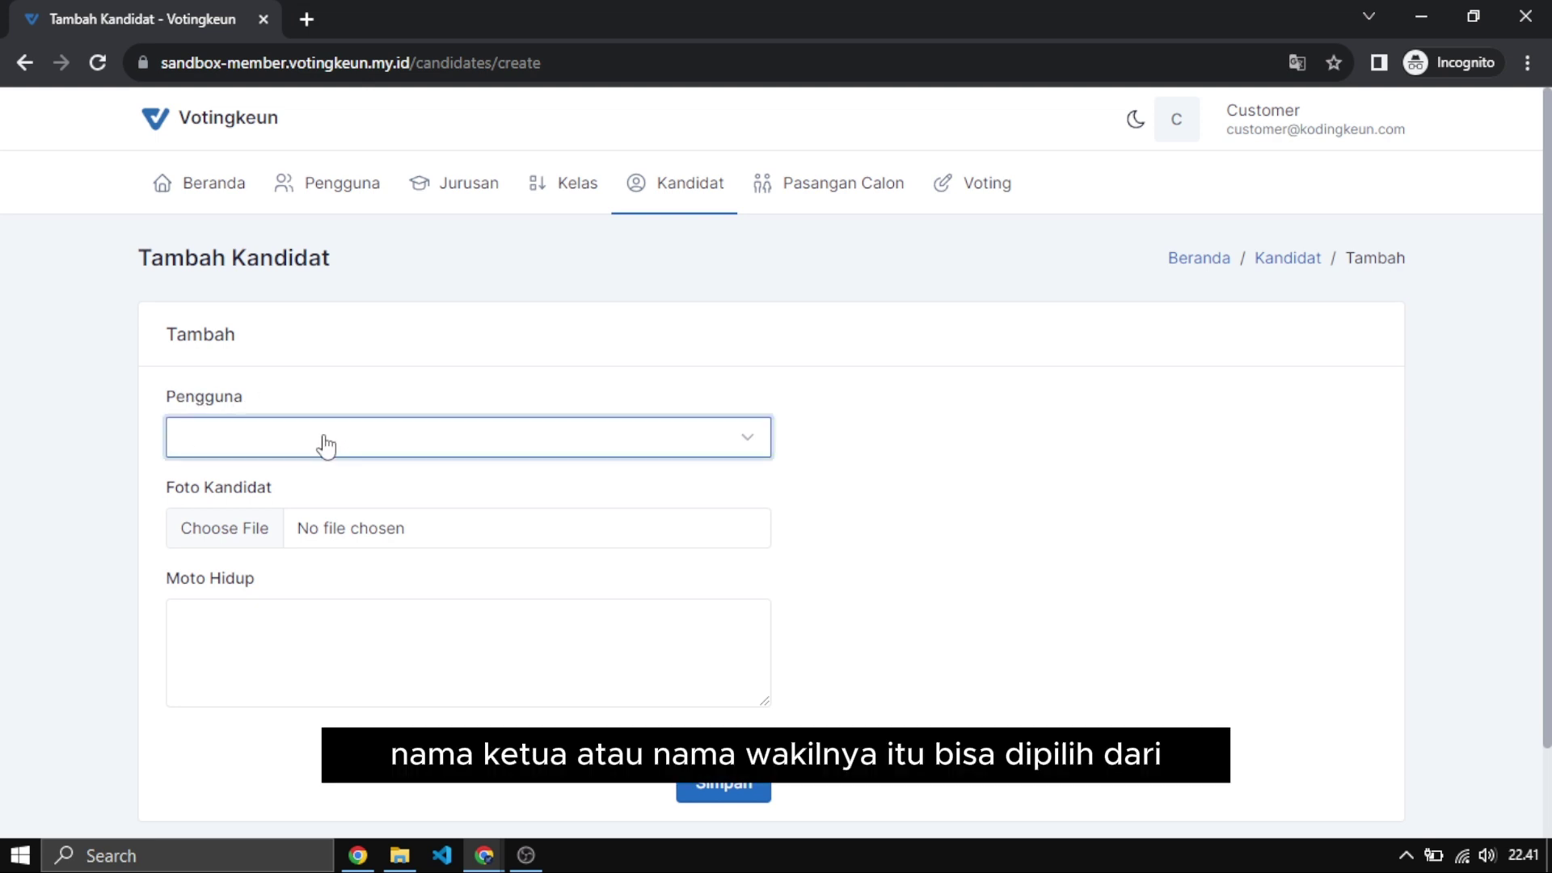
scroll(295, 521, "down", 3)
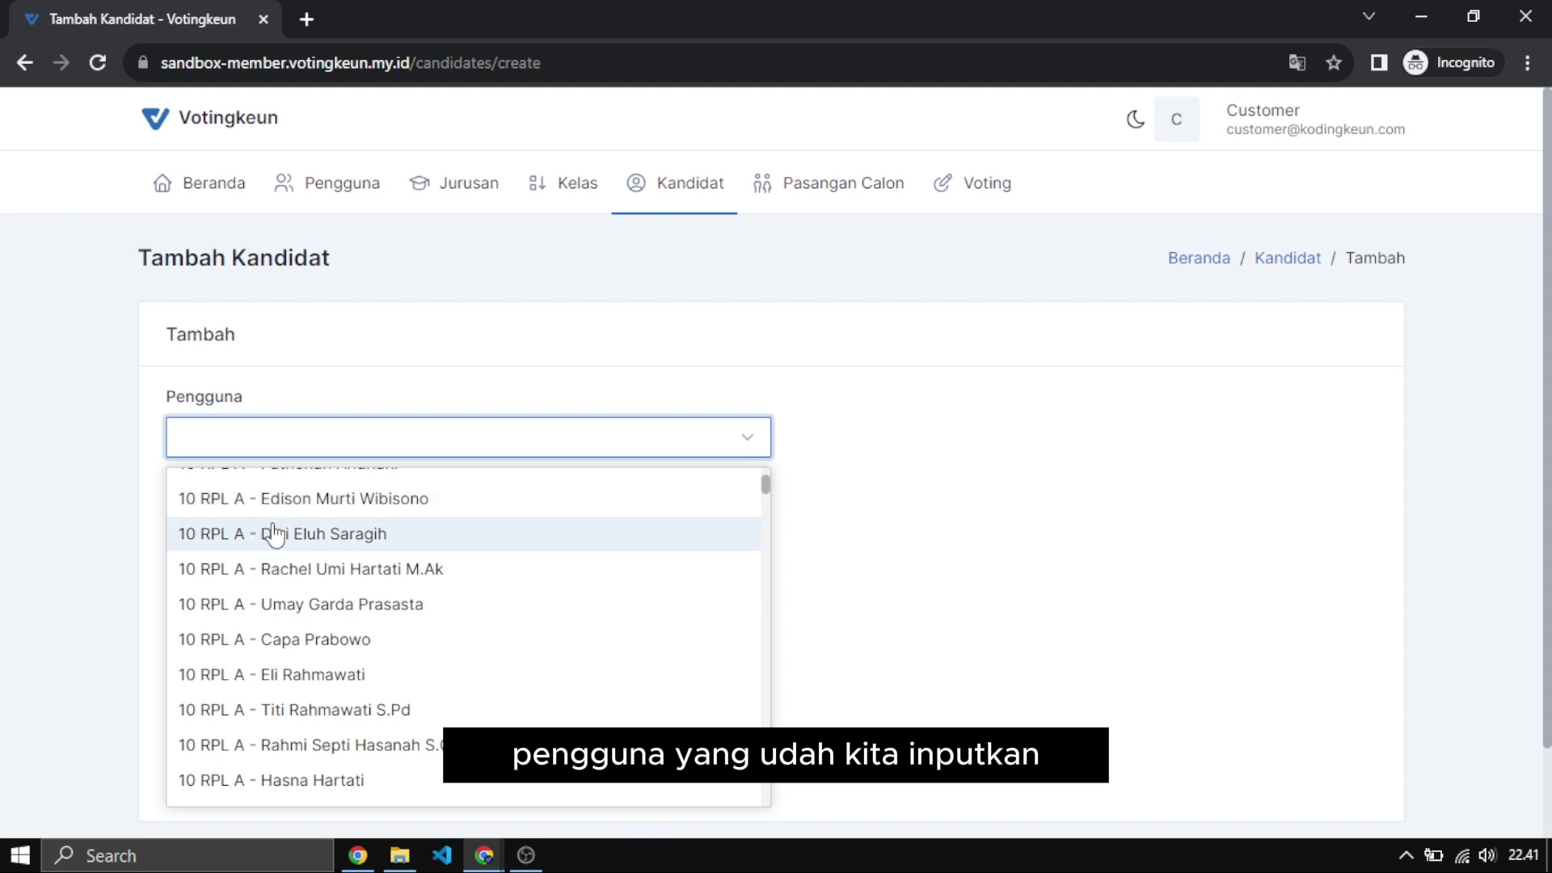
scroll(291, 529, "down", 5)
scroll(279, 534, "down", 5)
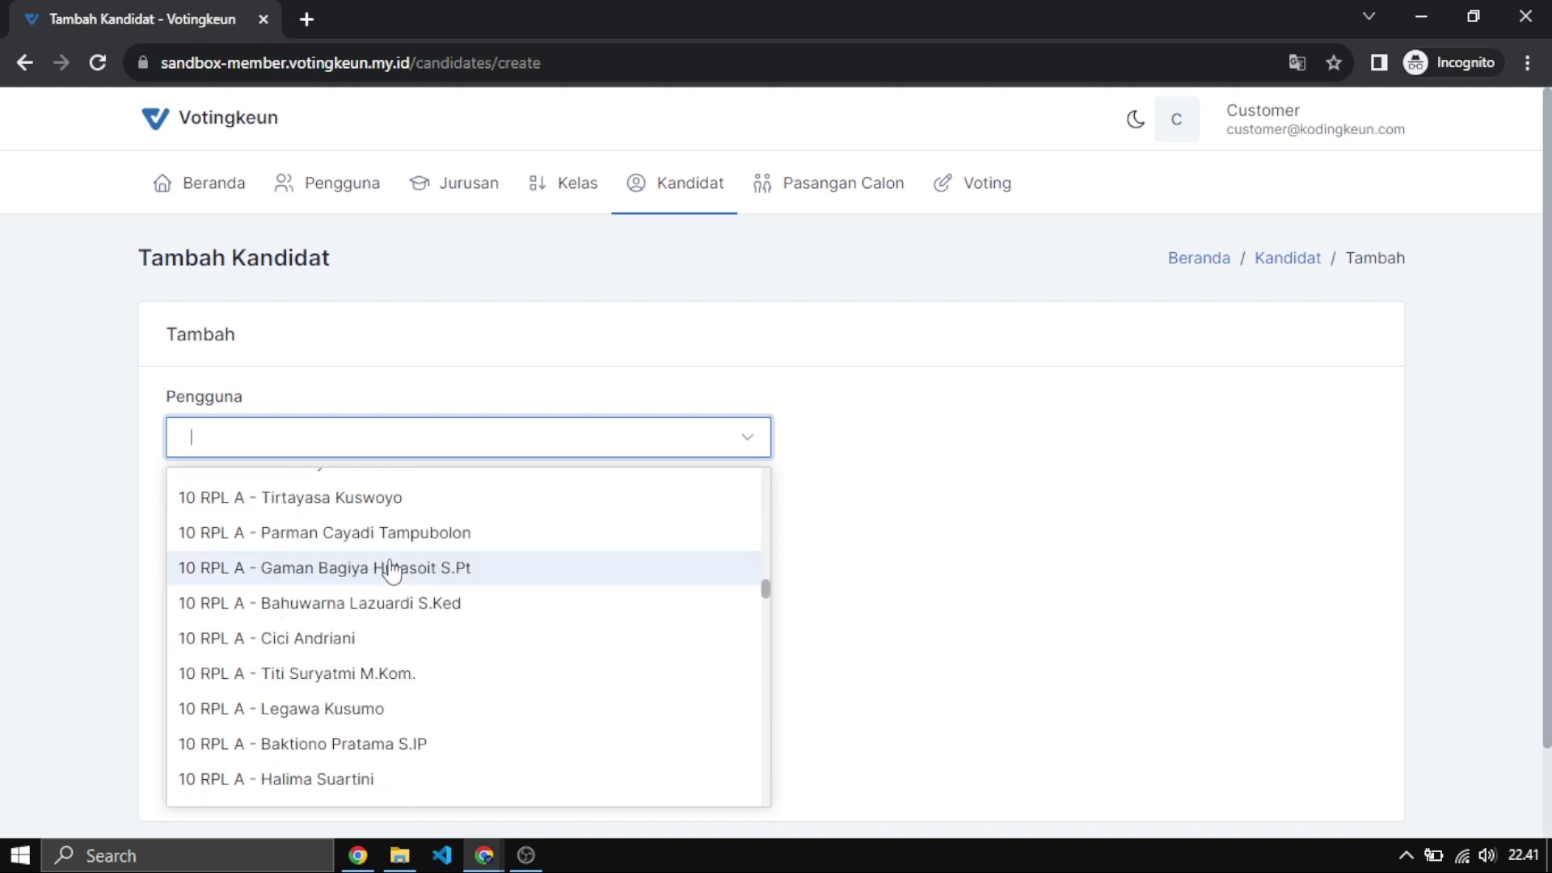
left_click(390, 569)
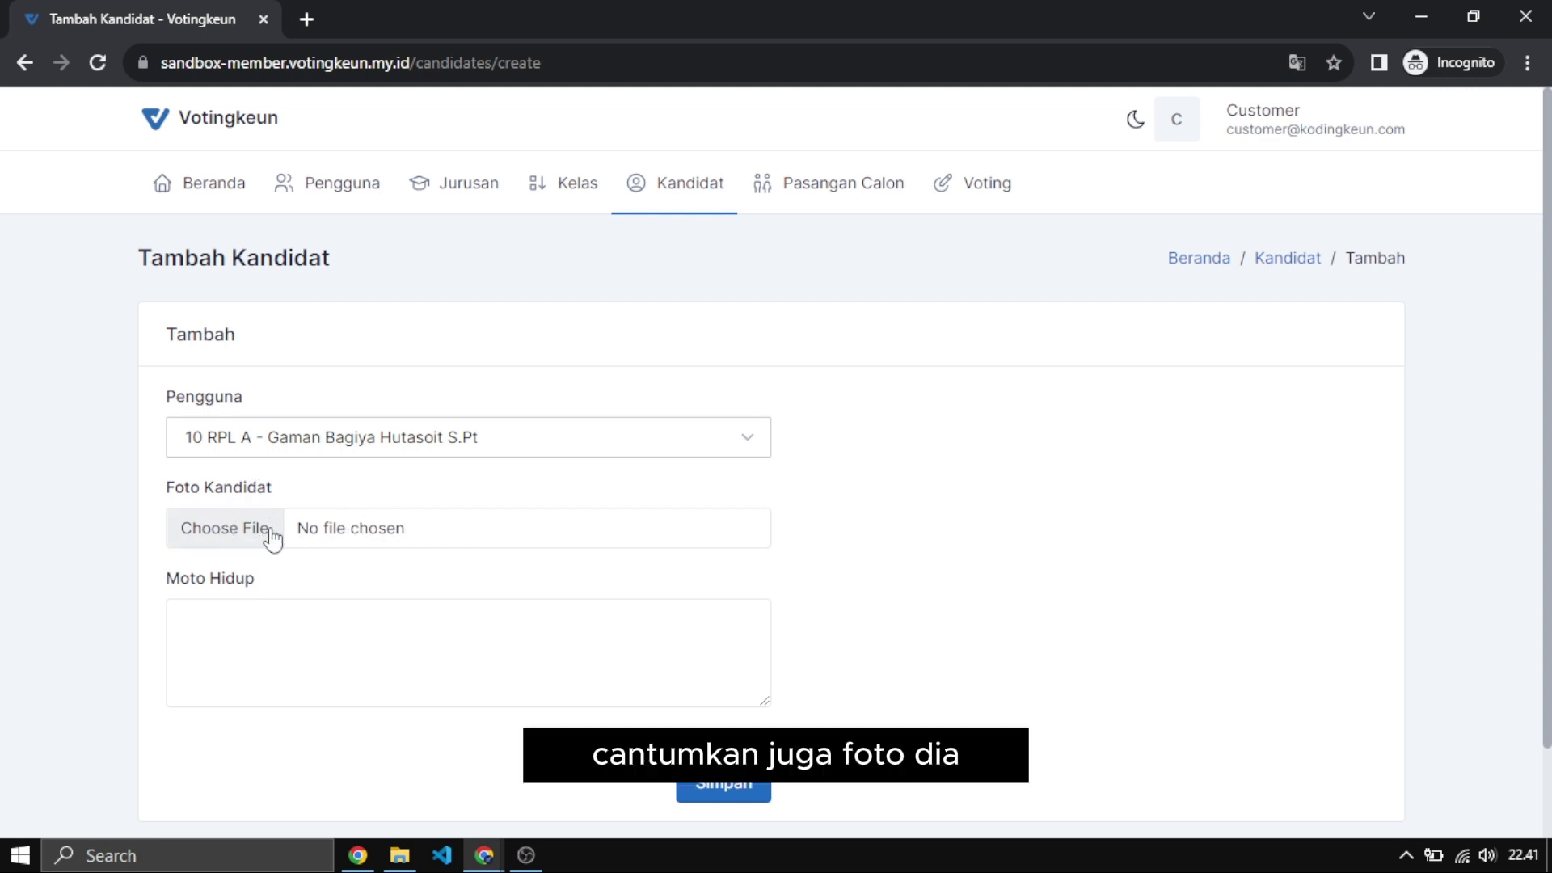
left_click(232, 617)
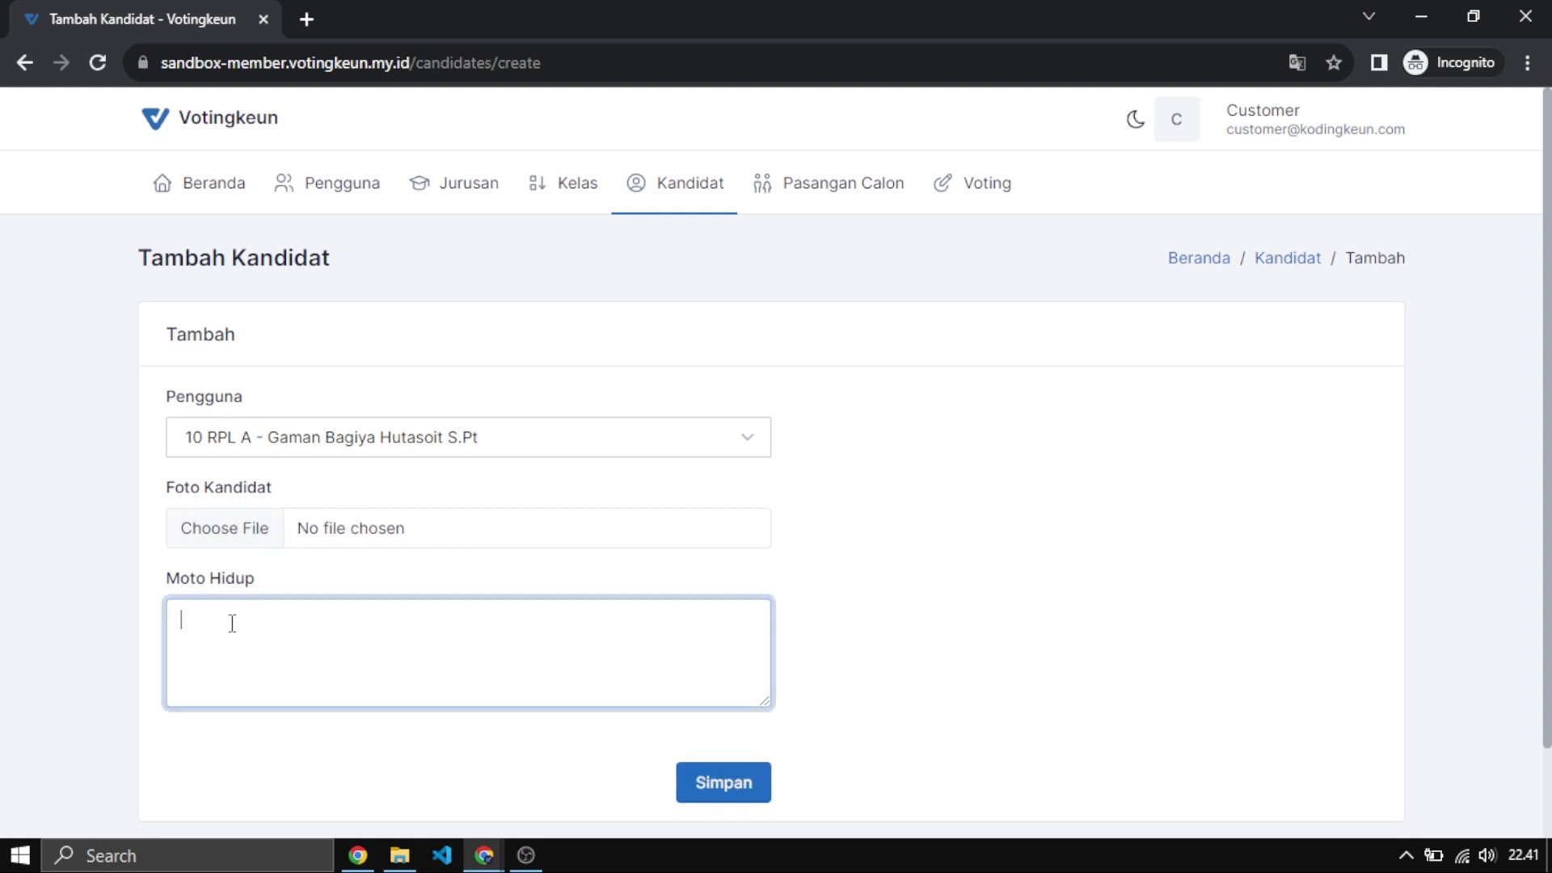
scroll(312, 617, "down", 2)
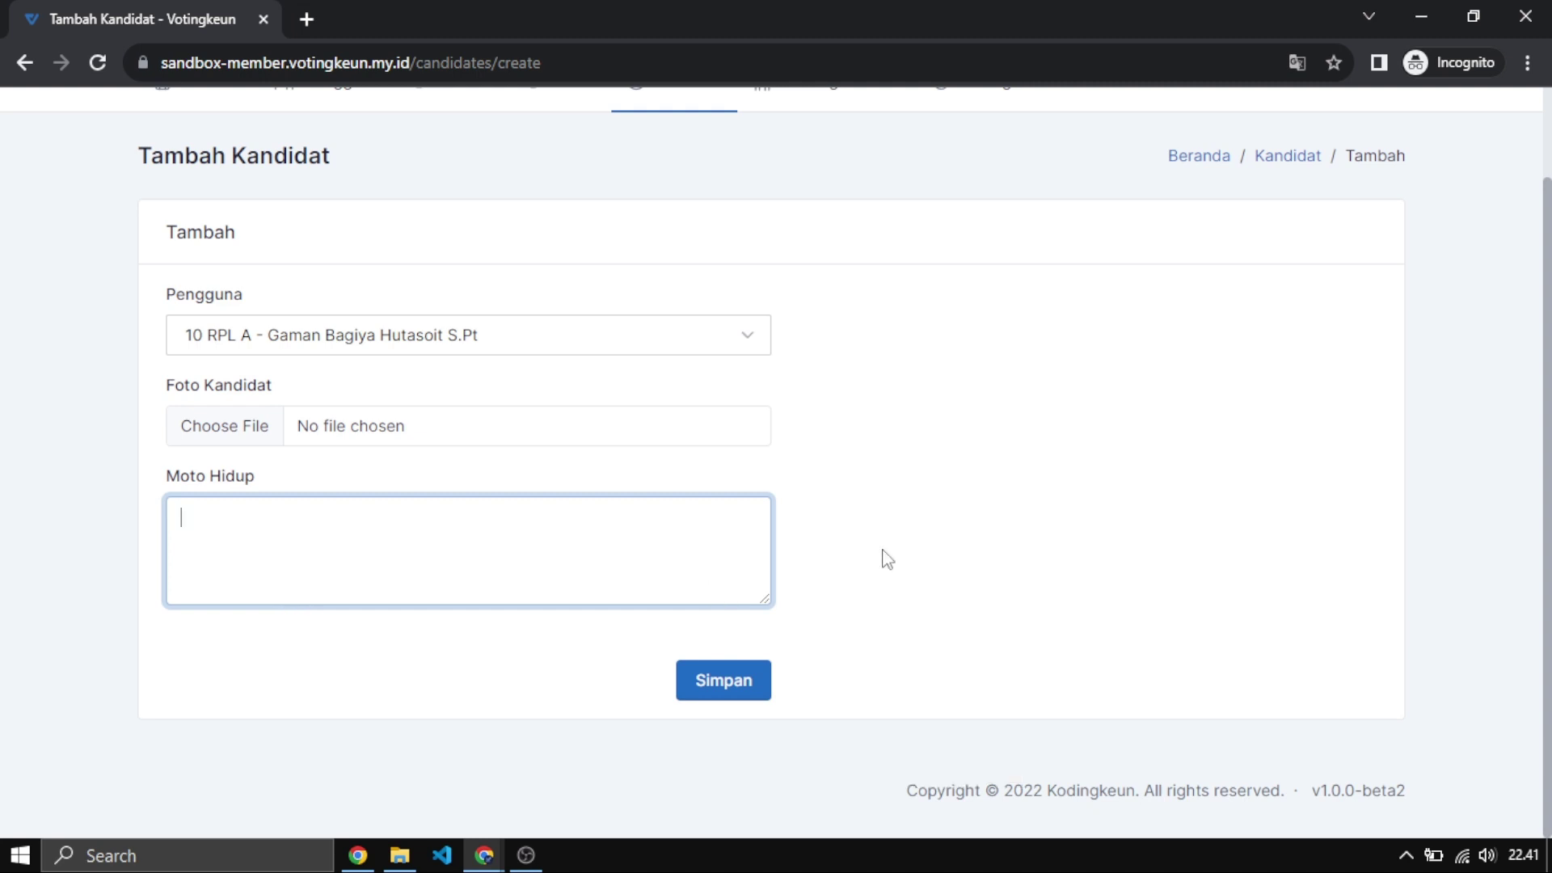
scroll(889, 554, "up", 2)
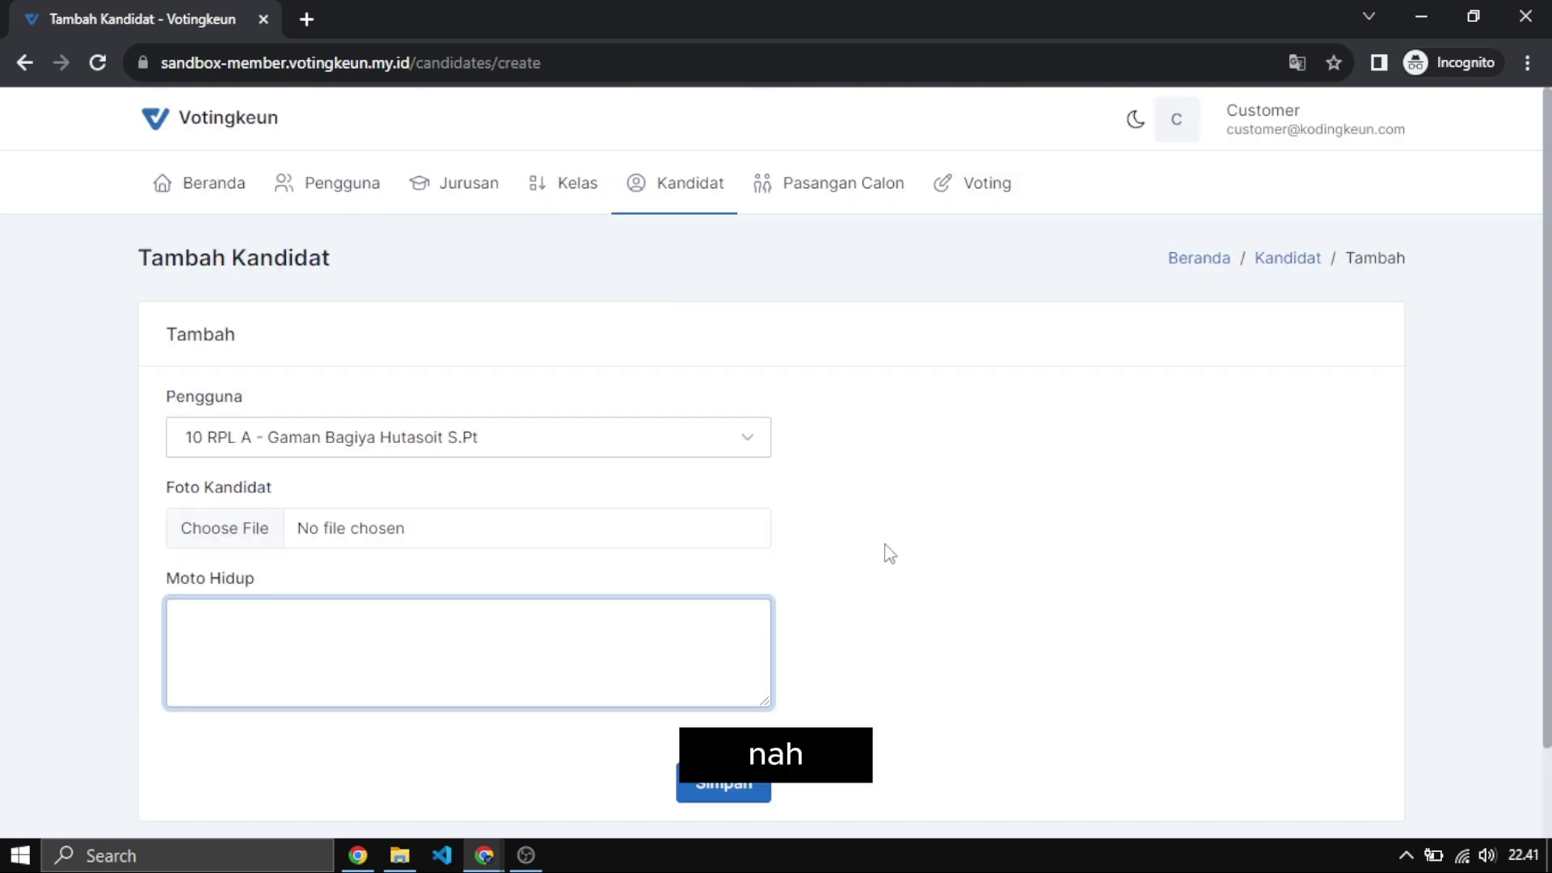
left_click(711, 193)
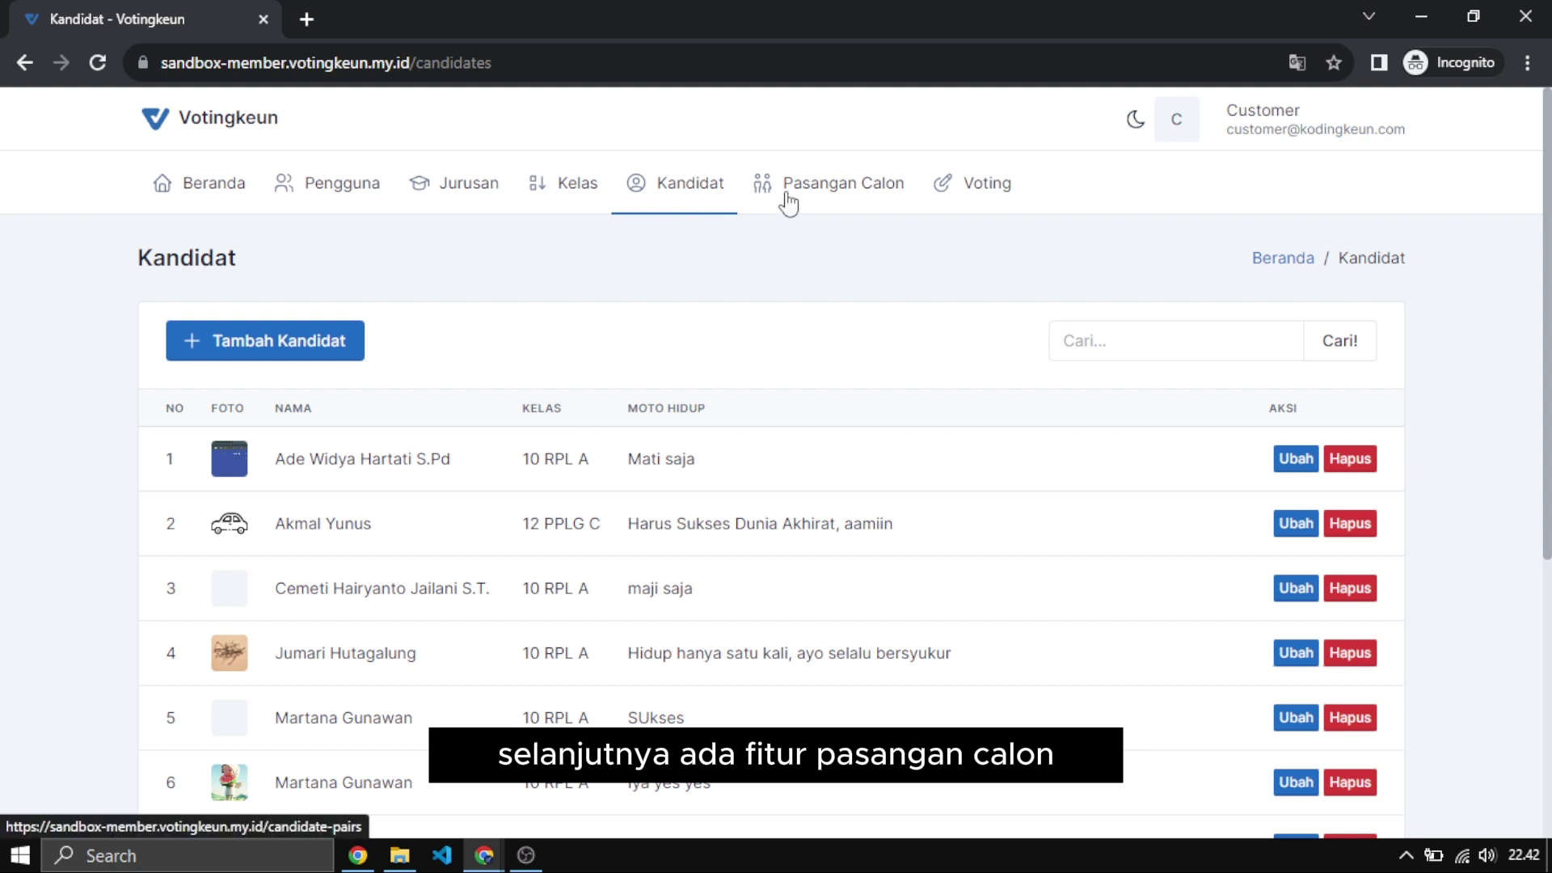
Switch between Kandidat and Pasangan Calon, ending on the candidate pairs for Pemilihan OSIS 2023.
left_click(830, 198)
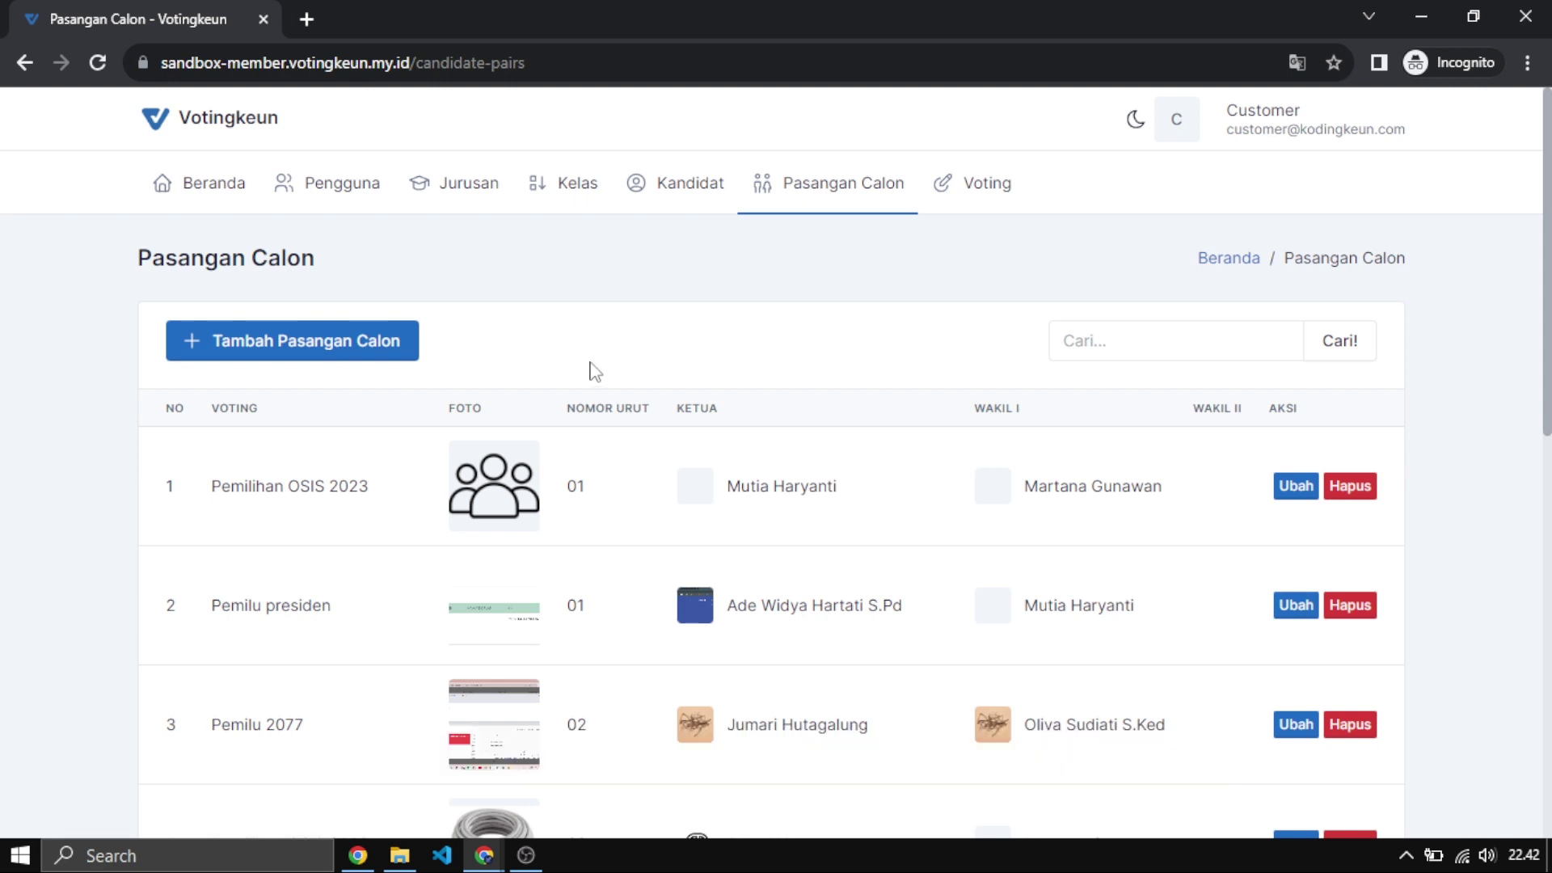
left_click(688, 198)
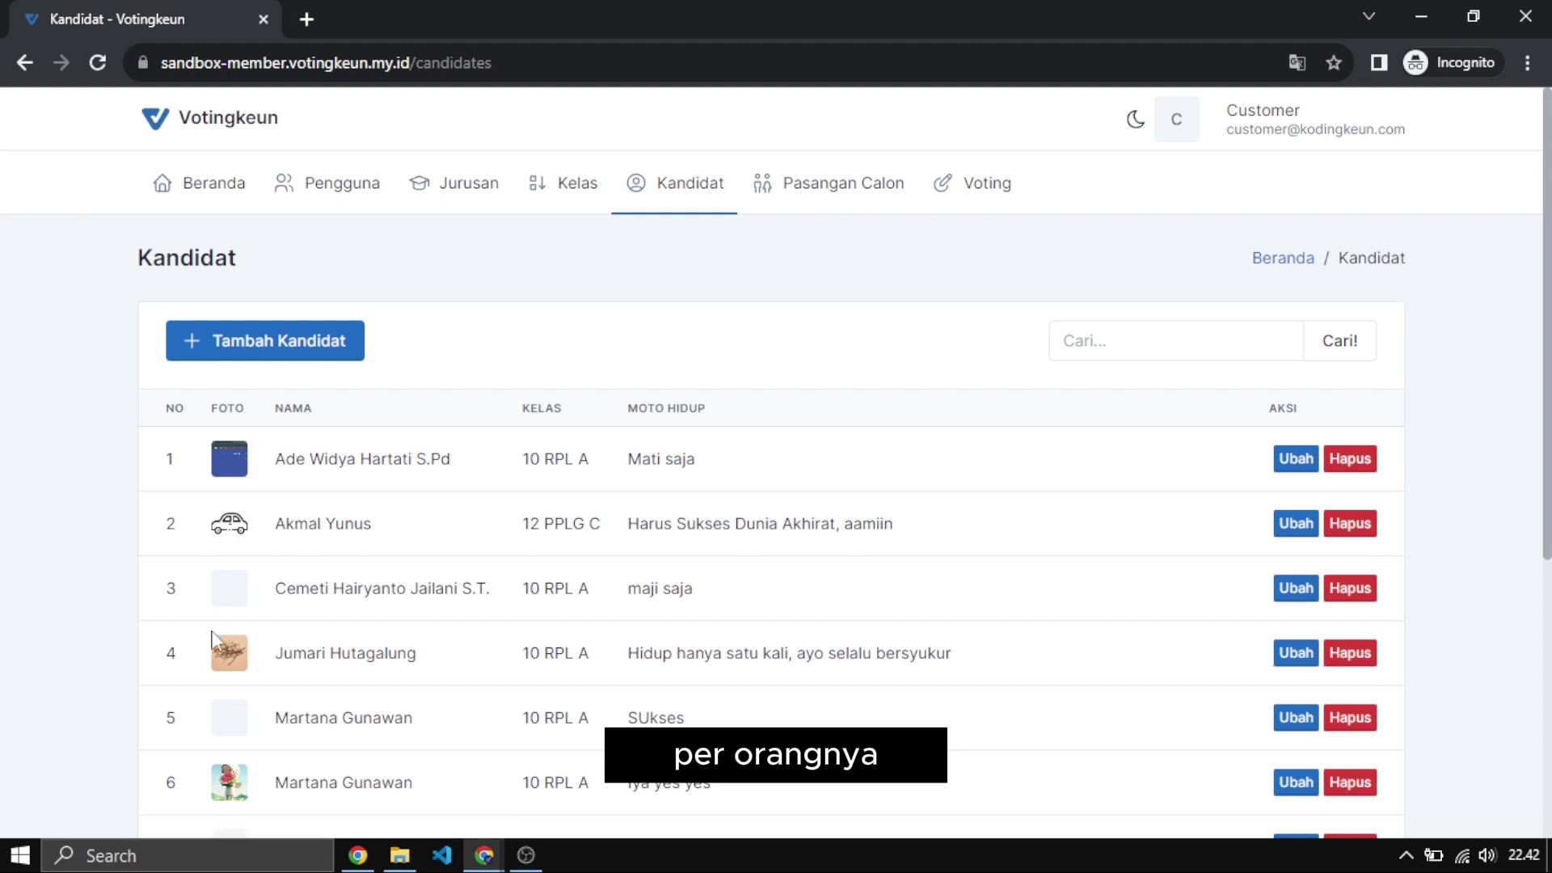
left_click(809, 189)
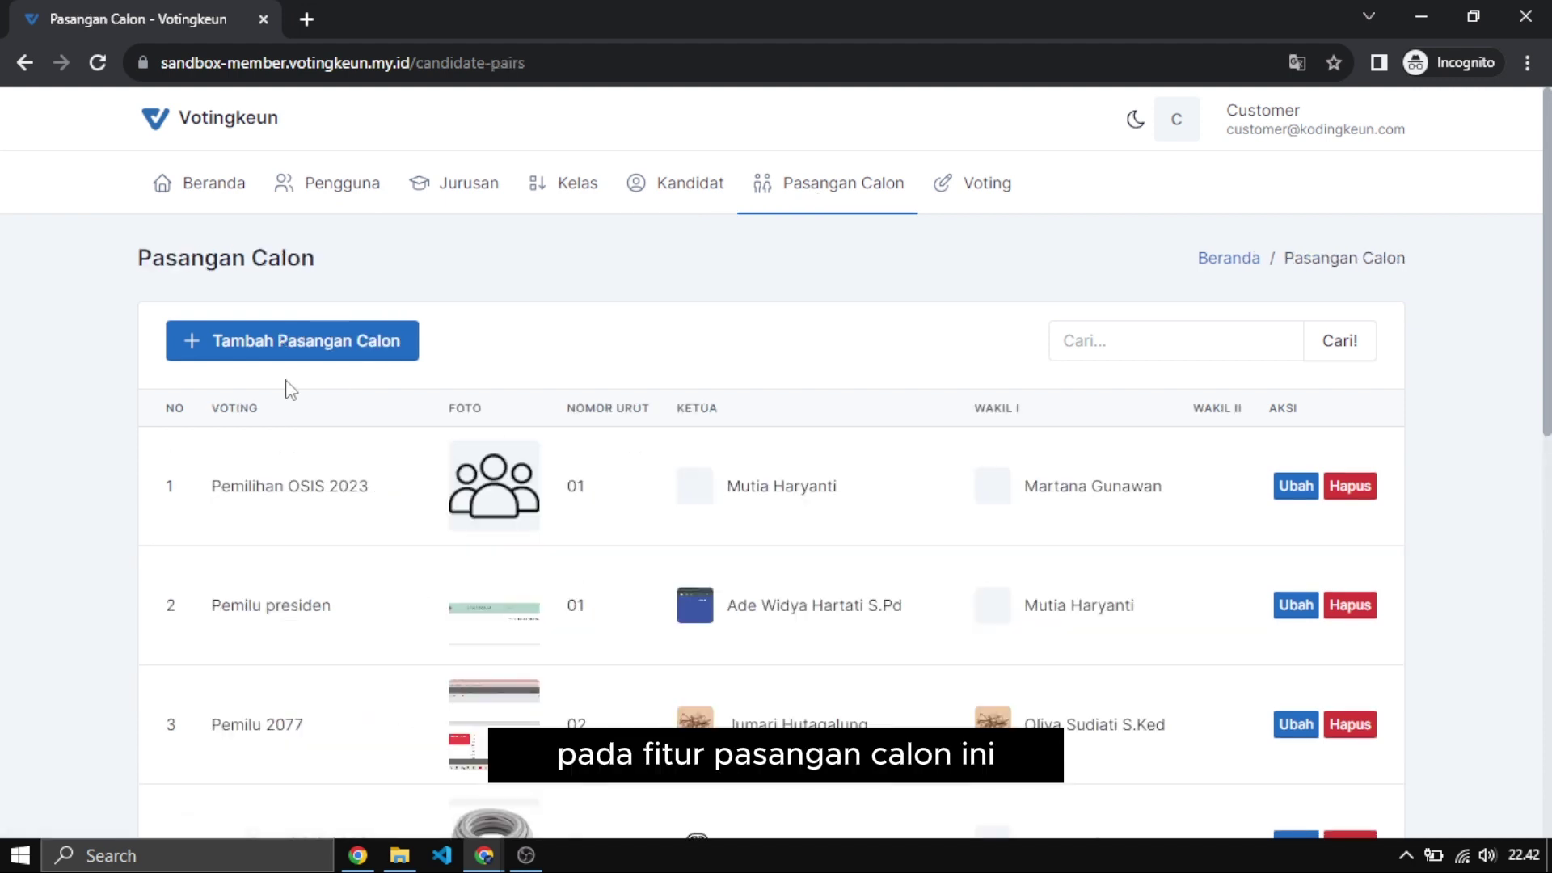
left_click_drag(139, 259, 386, 275)
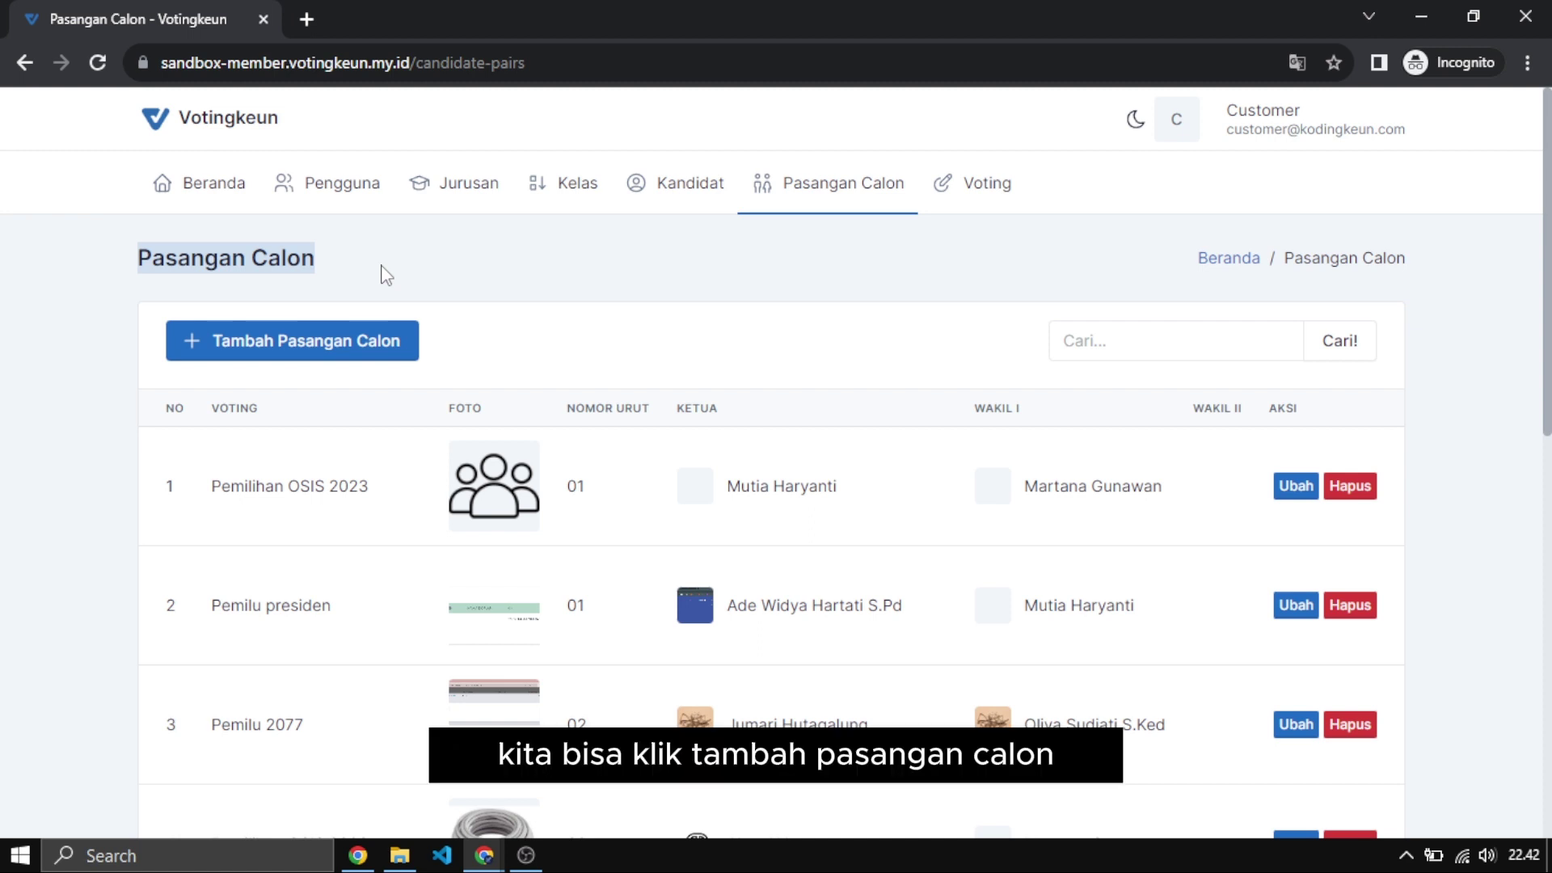
left_click(504, 317)
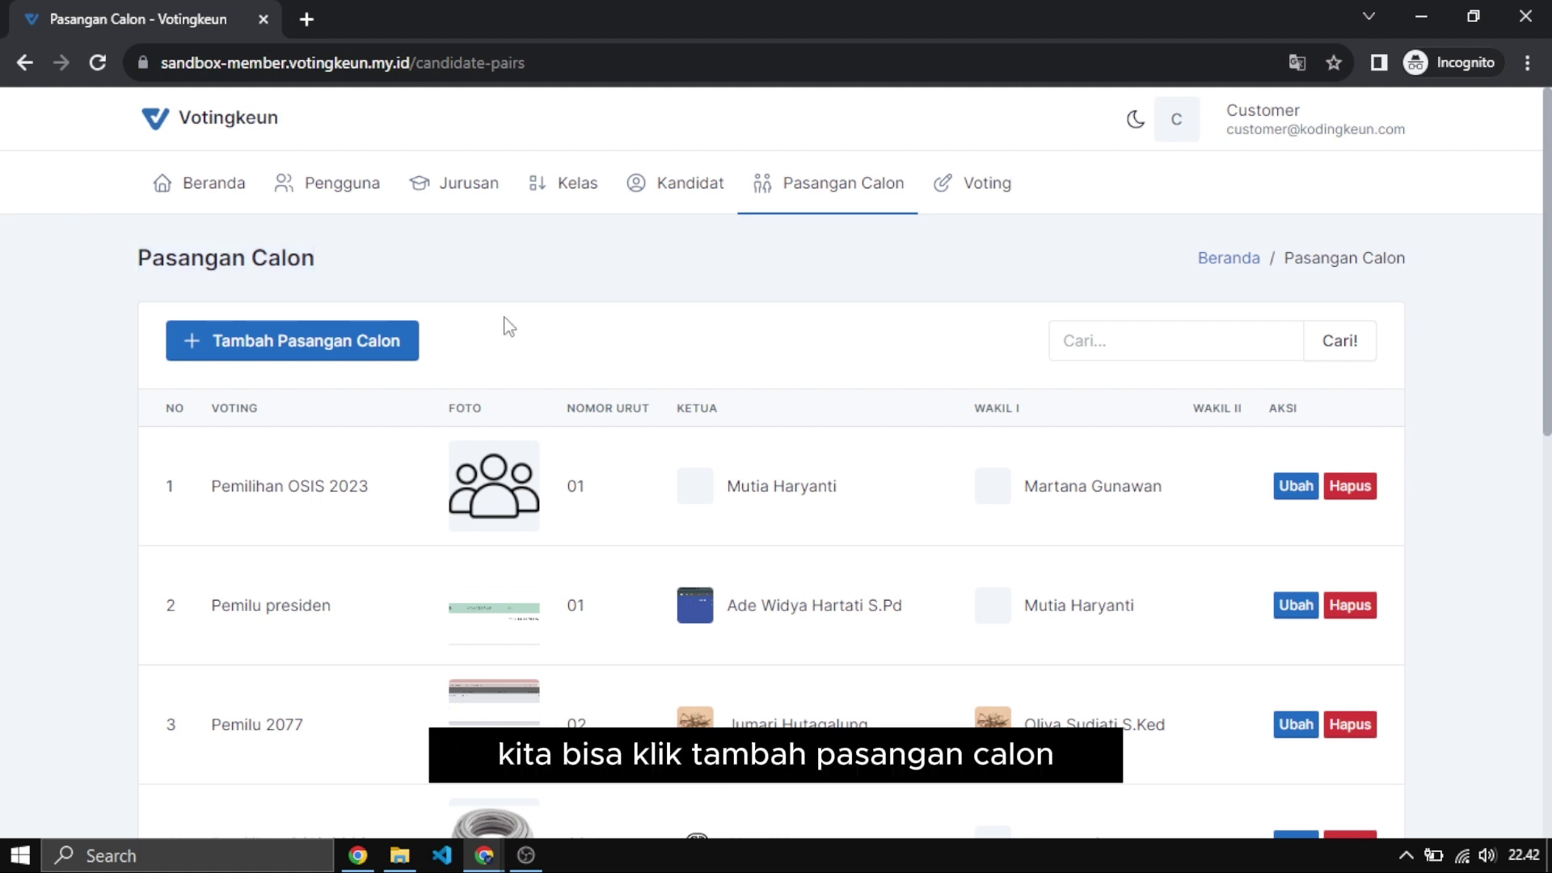
Start a new candidate pair for the Pemilihan OSIS 2023 vote with ballot number 01.
left_click(314, 353)
left_click(247, 445)
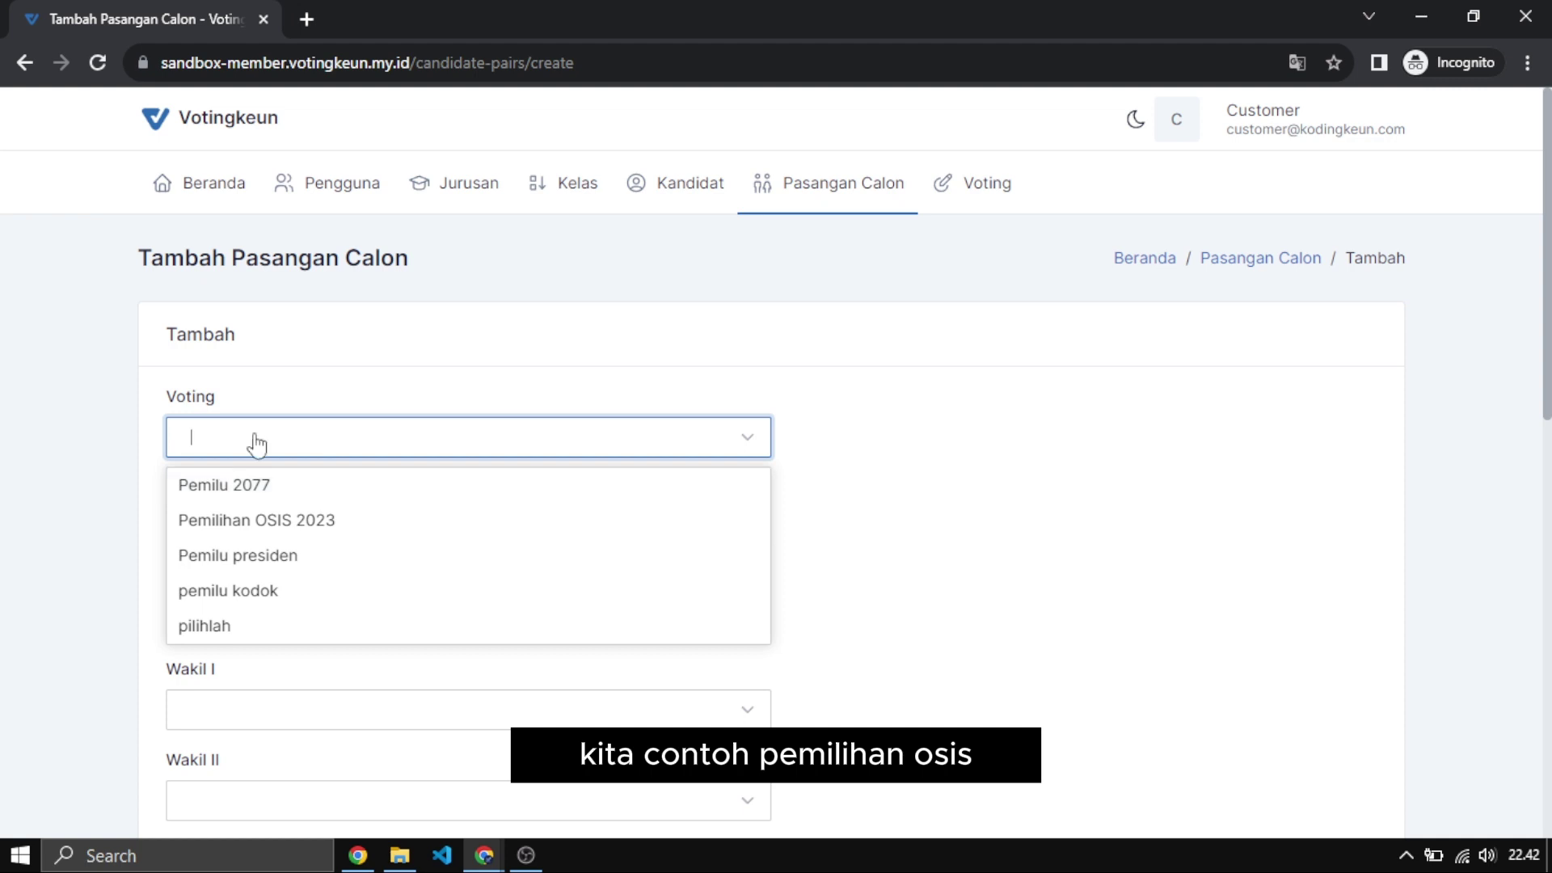
left_click(267, 519)
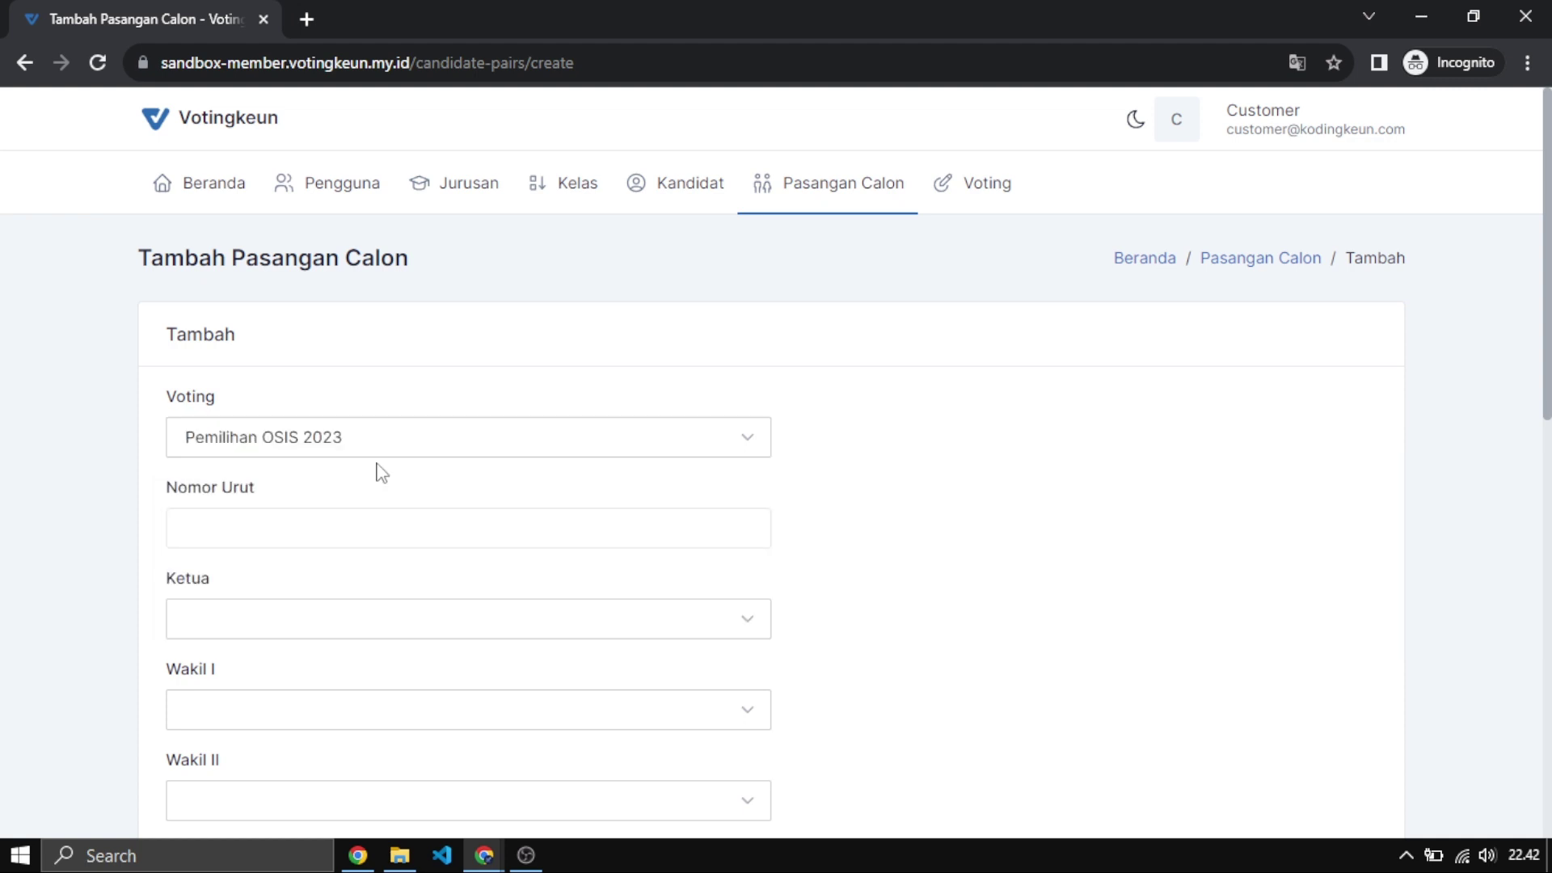
left_click(345, 533)
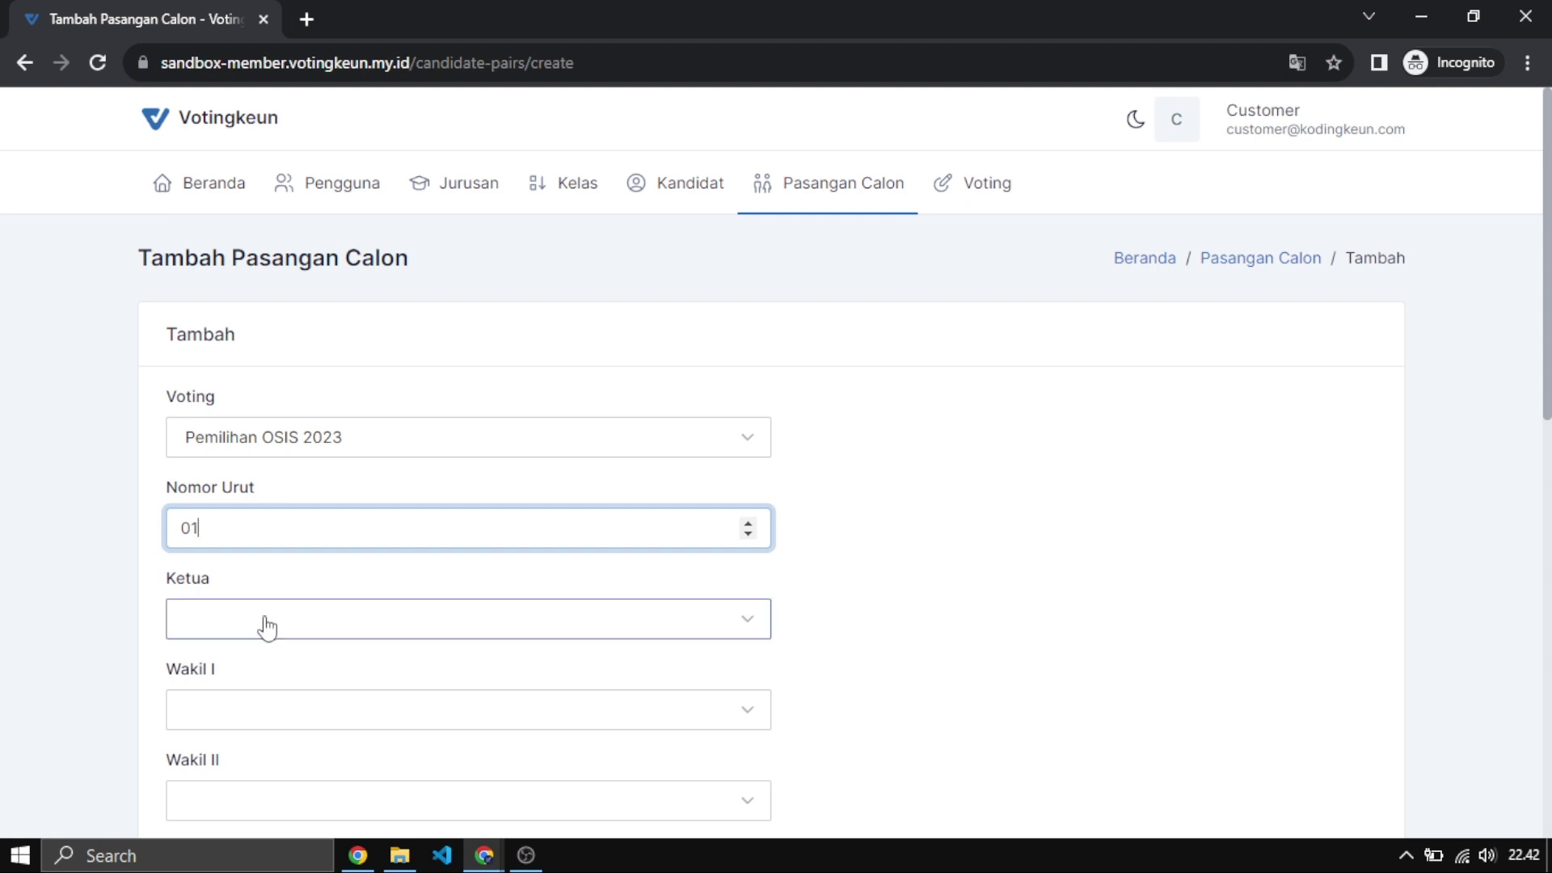
Choose the chair and first vice-chair candidates, leaving the second vice-chair empty.
left_click(248, 637)
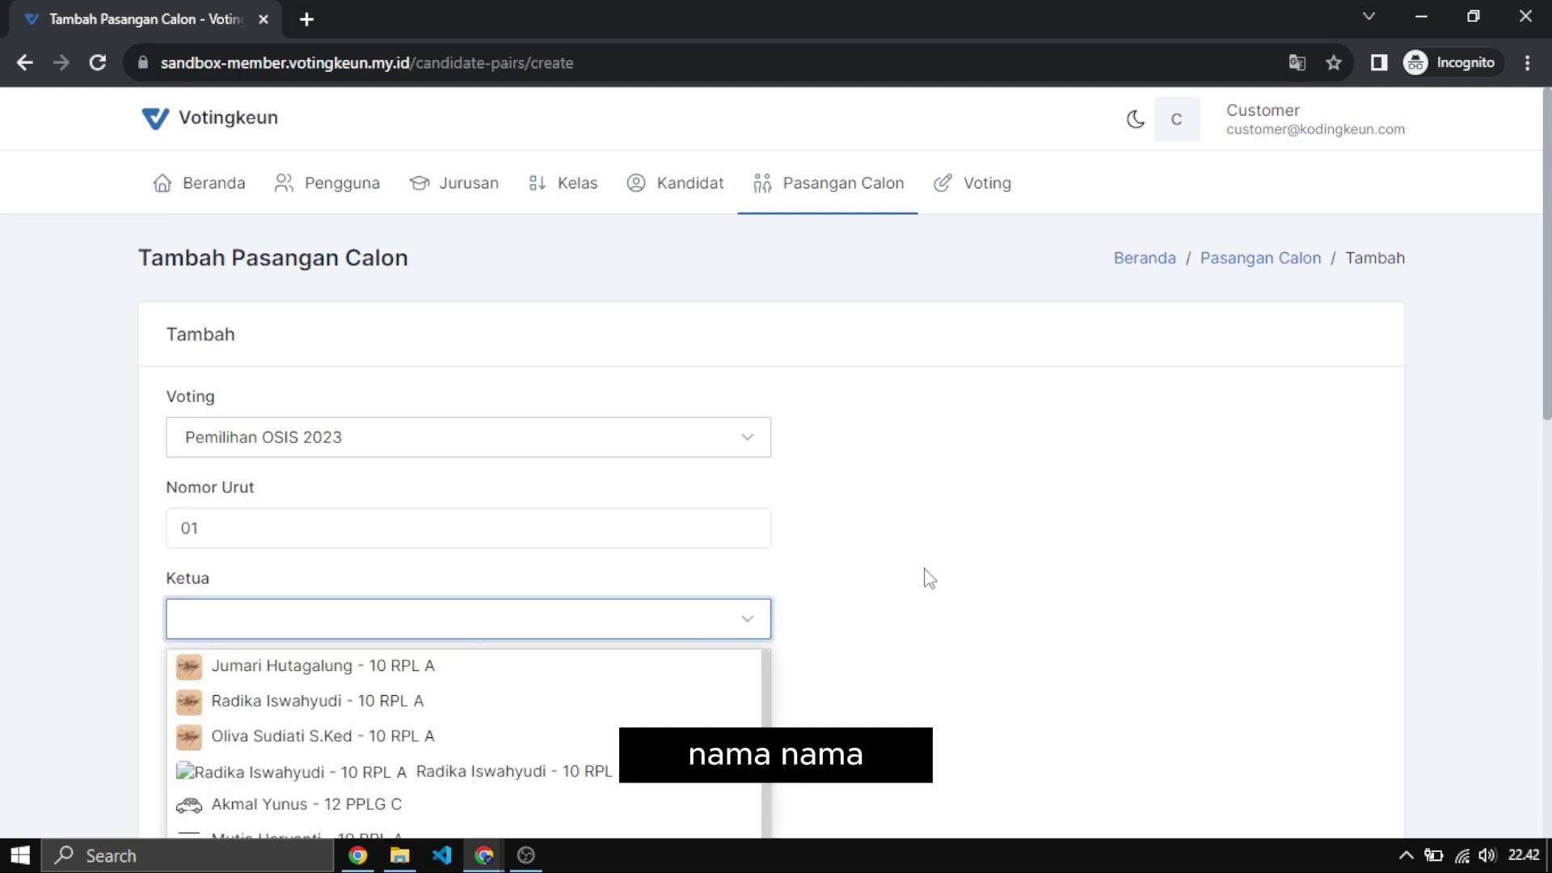
scroll(921, 579, "down", 3)
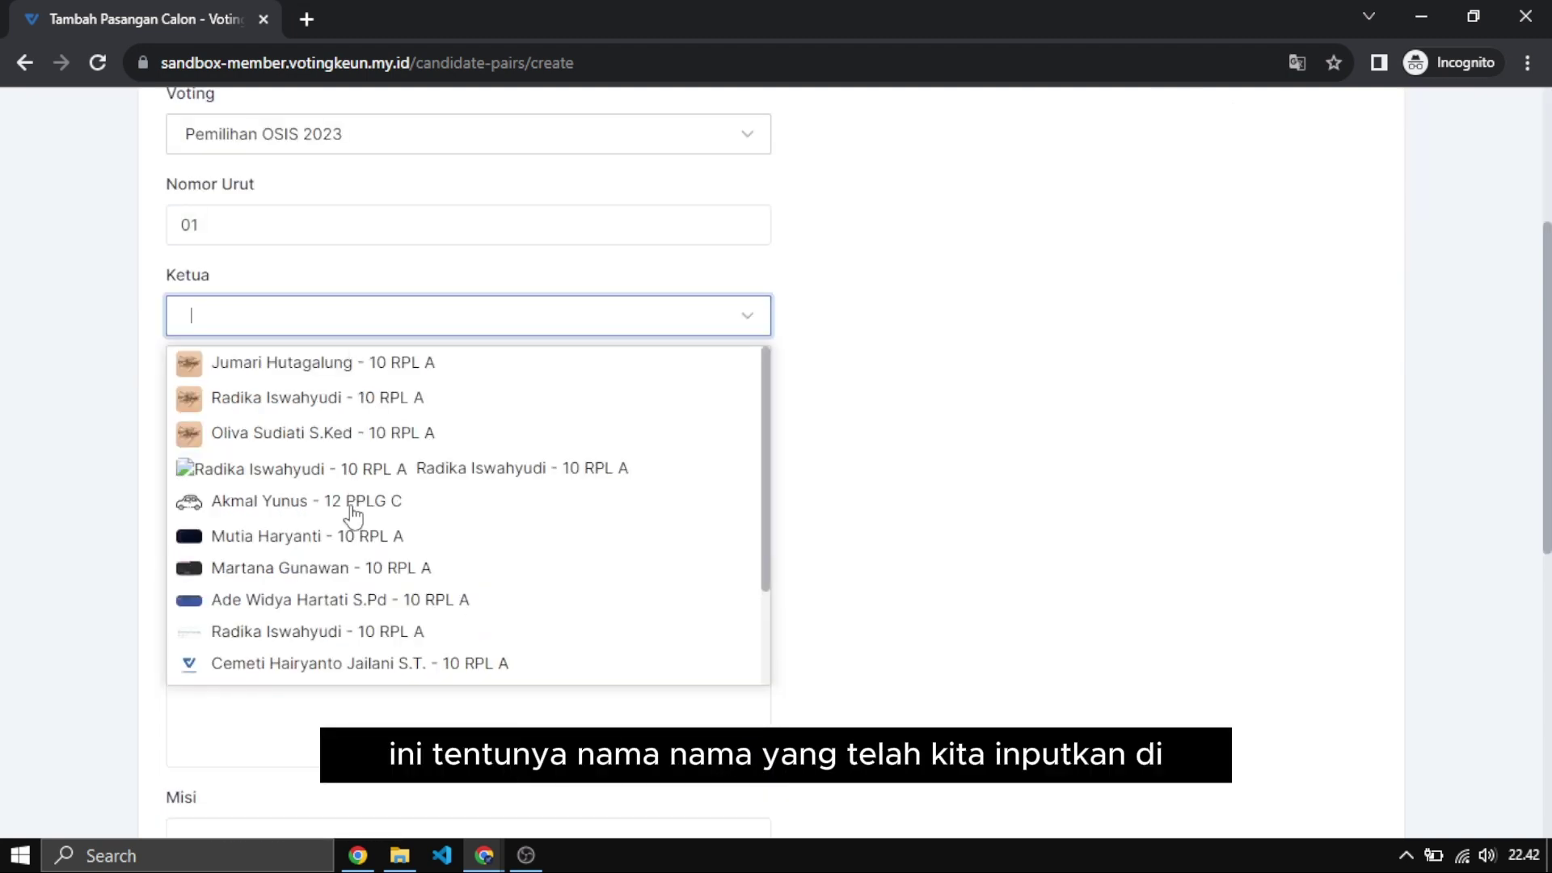
scroll(804, 484, "up", 3)
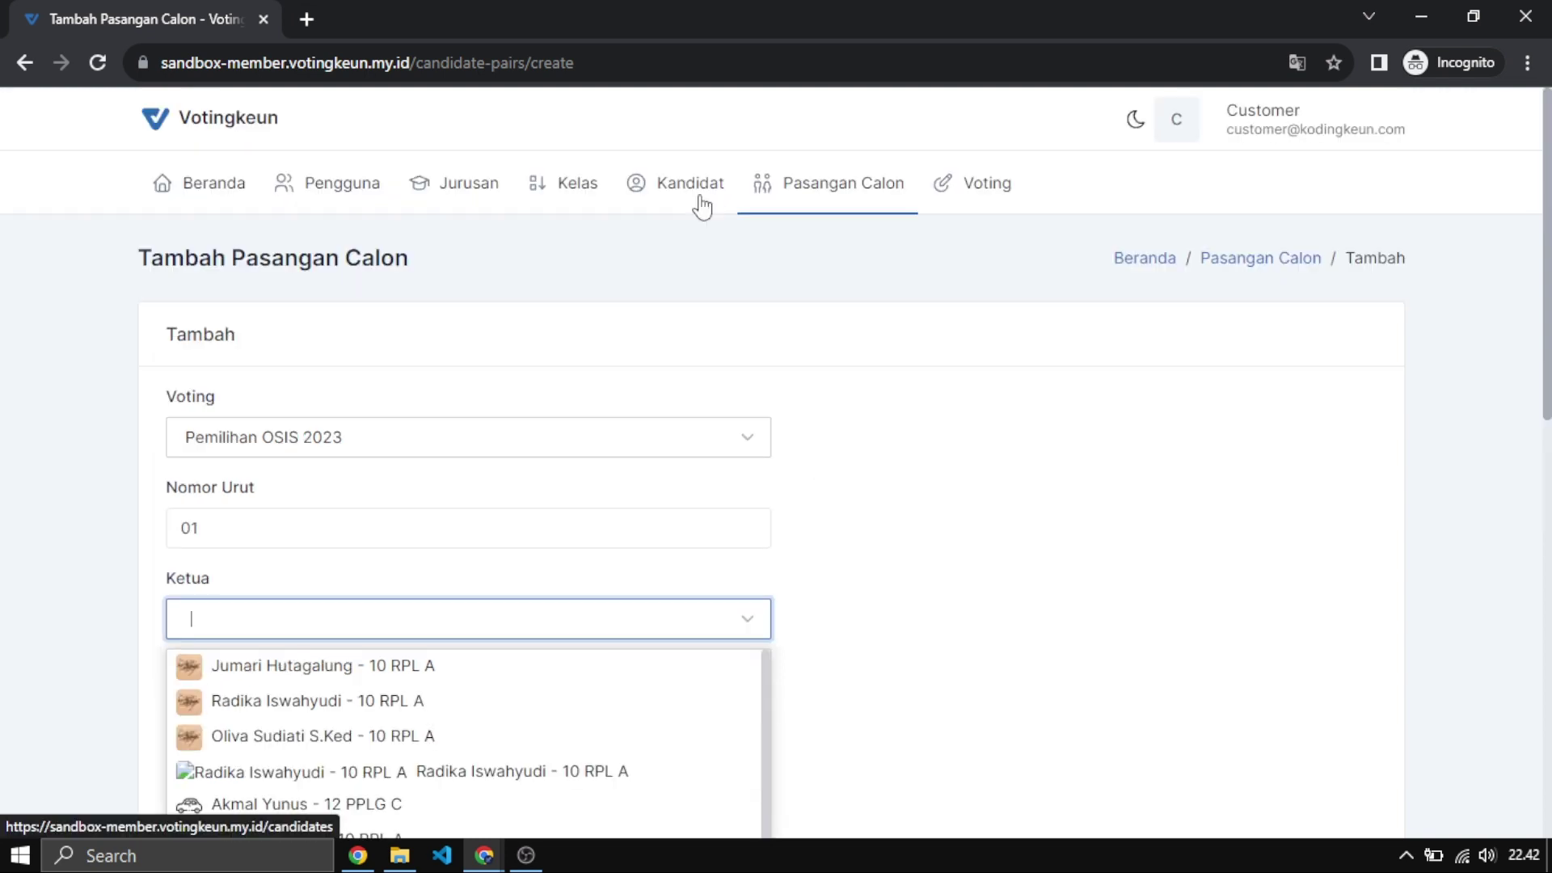
scroll(866, 543, "down", 3)
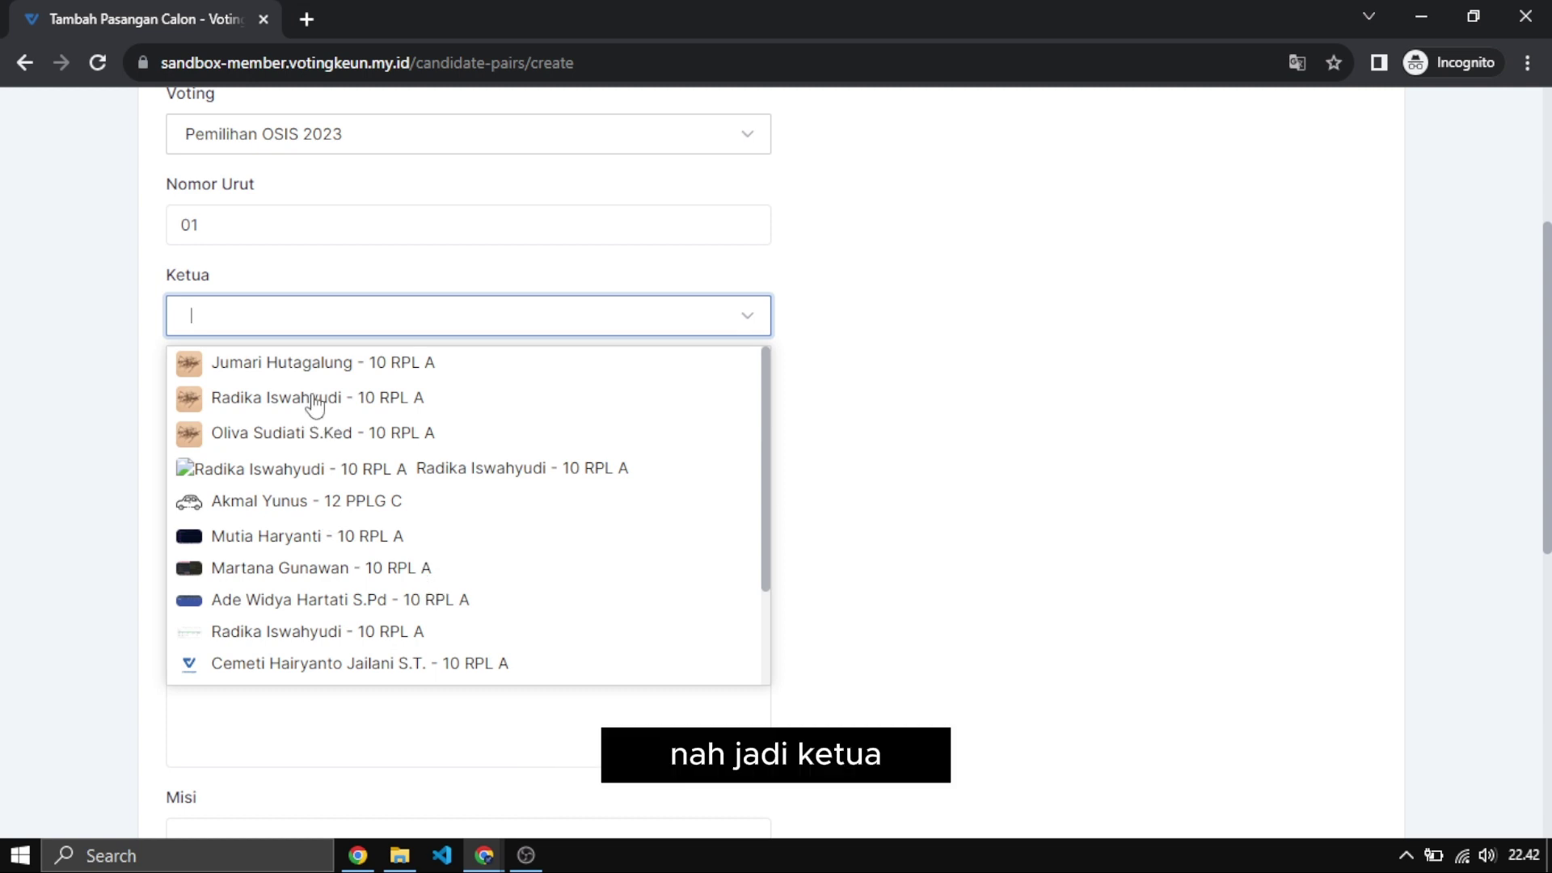
left_click(315, 400)
left_click(259, 408)
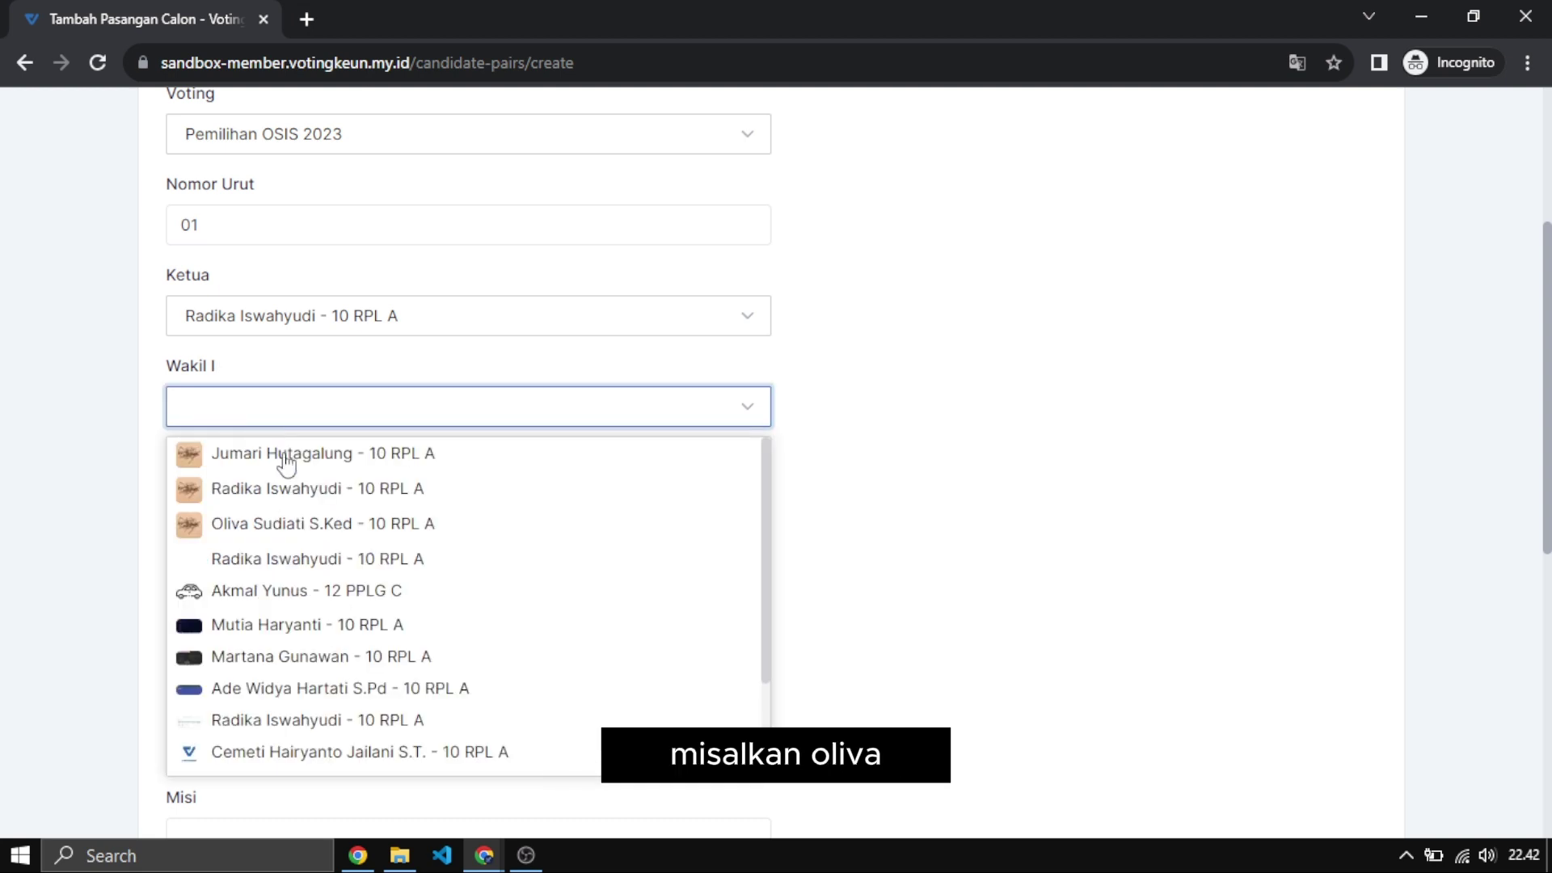
left_click(363, 521)
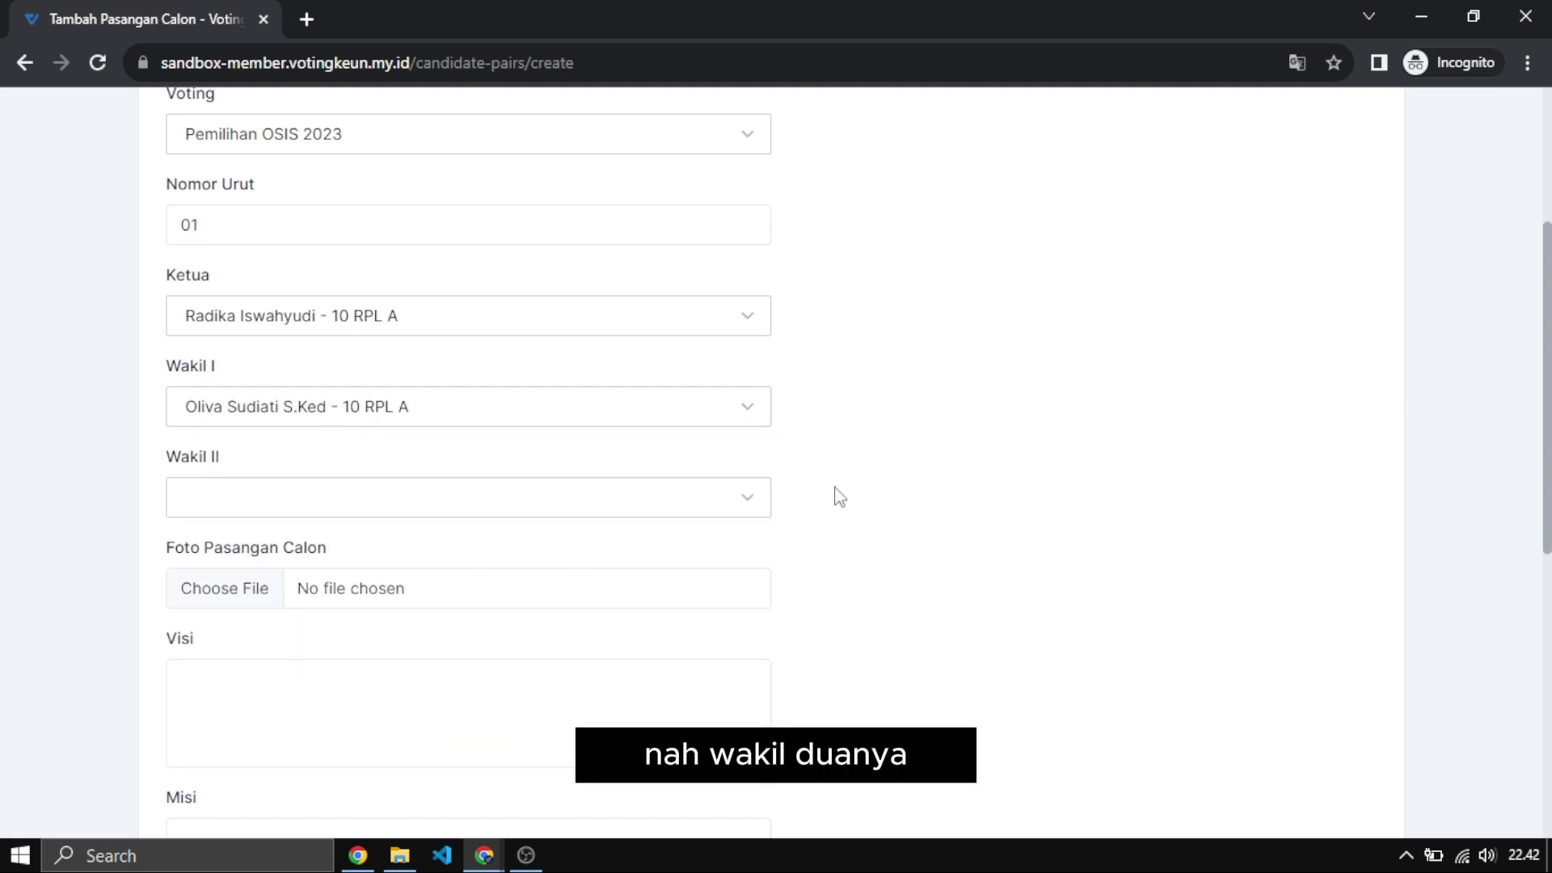
left_click(669, 509)
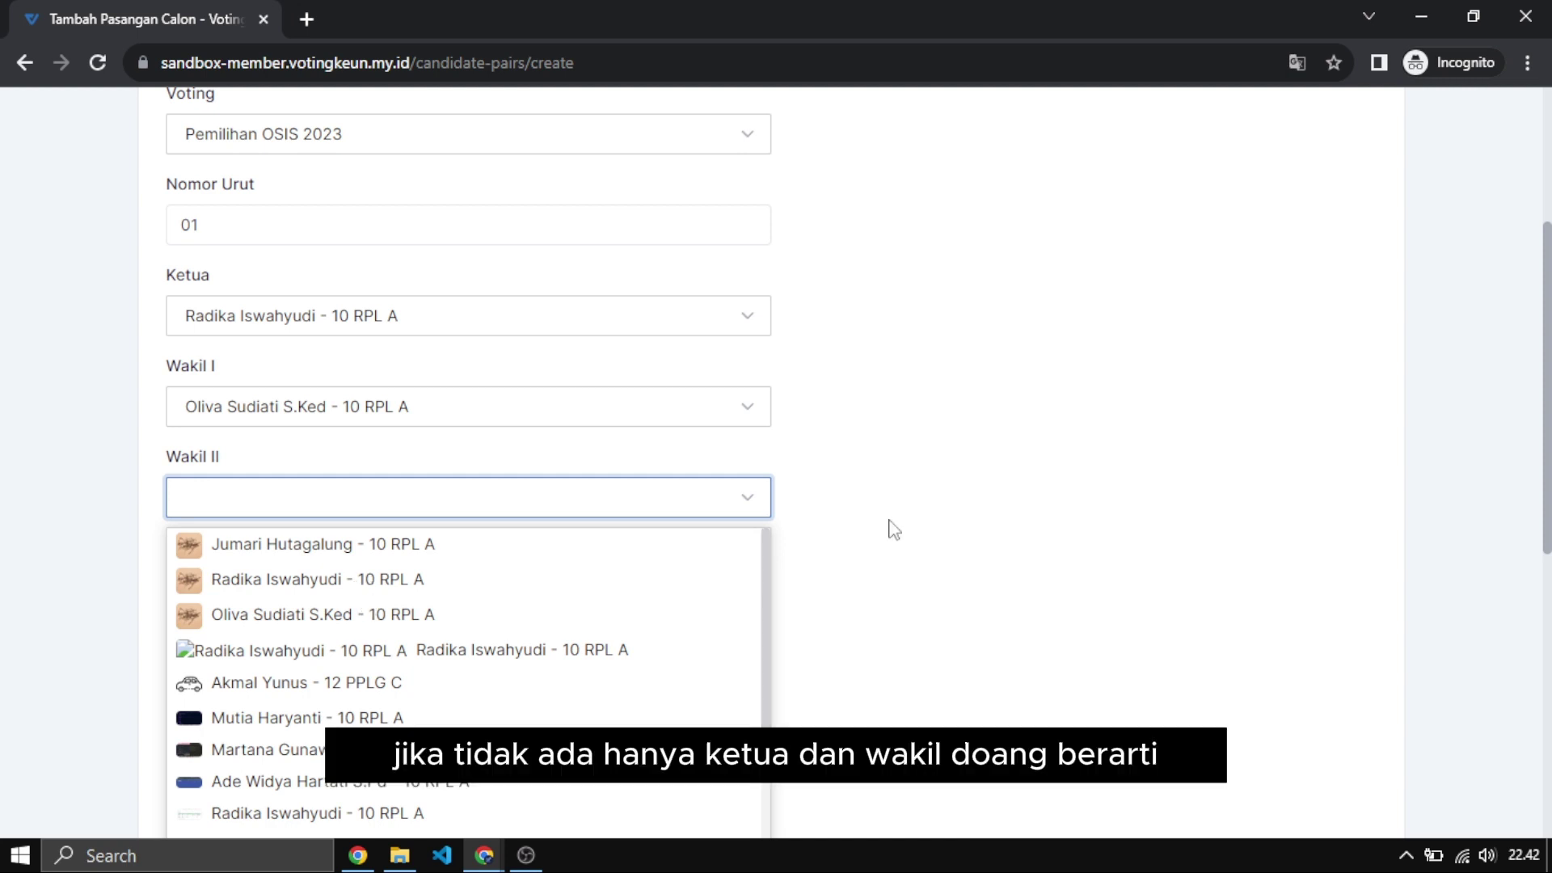
left_click(847, 500)
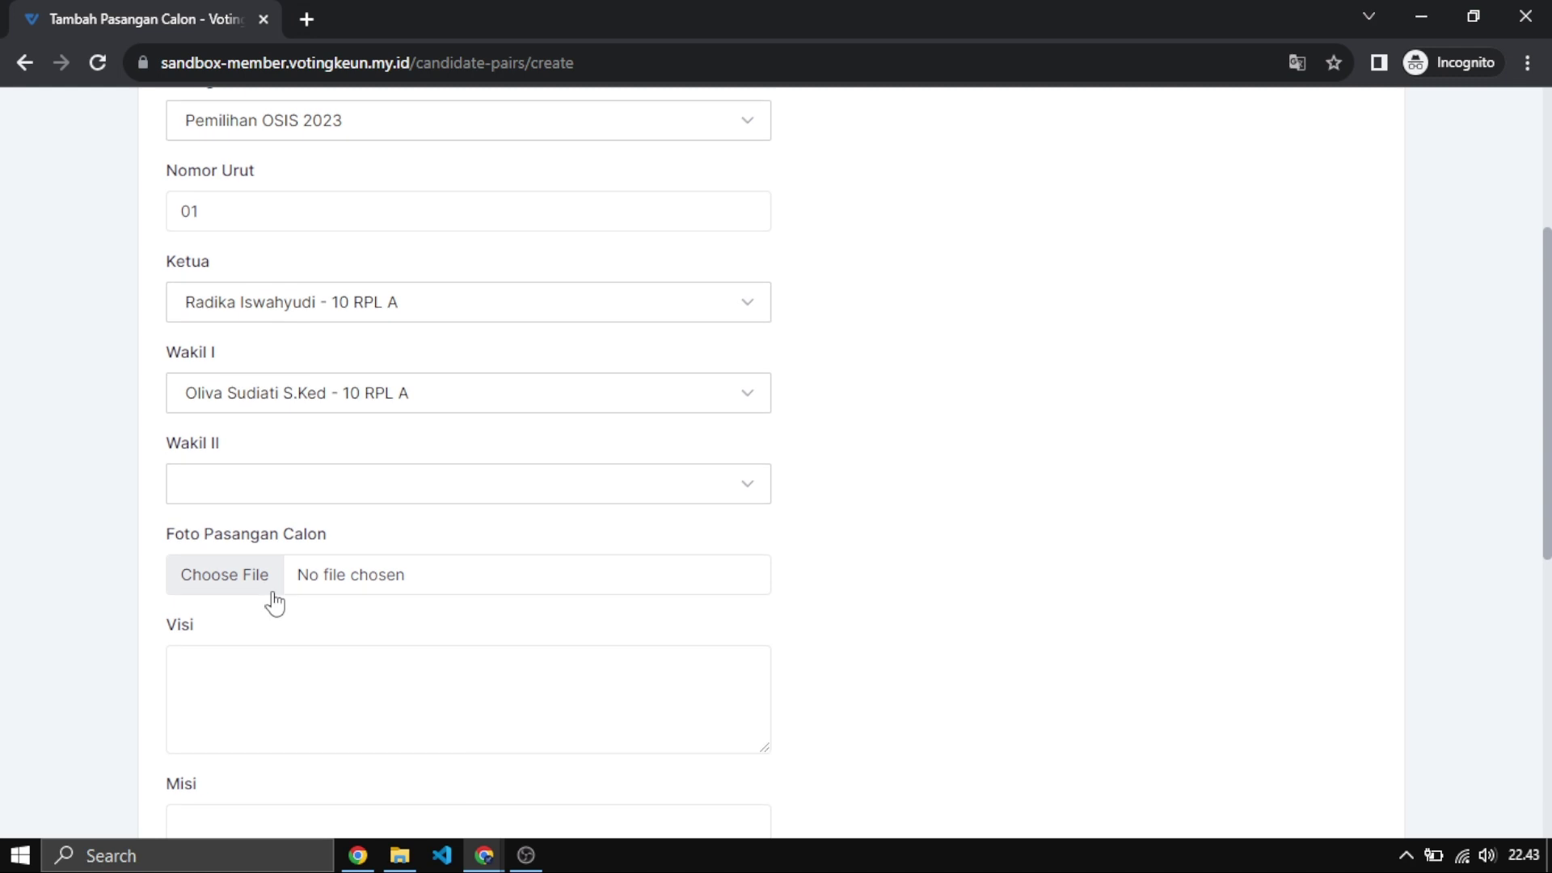
Pass through the vision, mission, Program Unggulan and Jargon fields empty, leaving the pair unsaved.
scroll(275, 602, "down", 1)
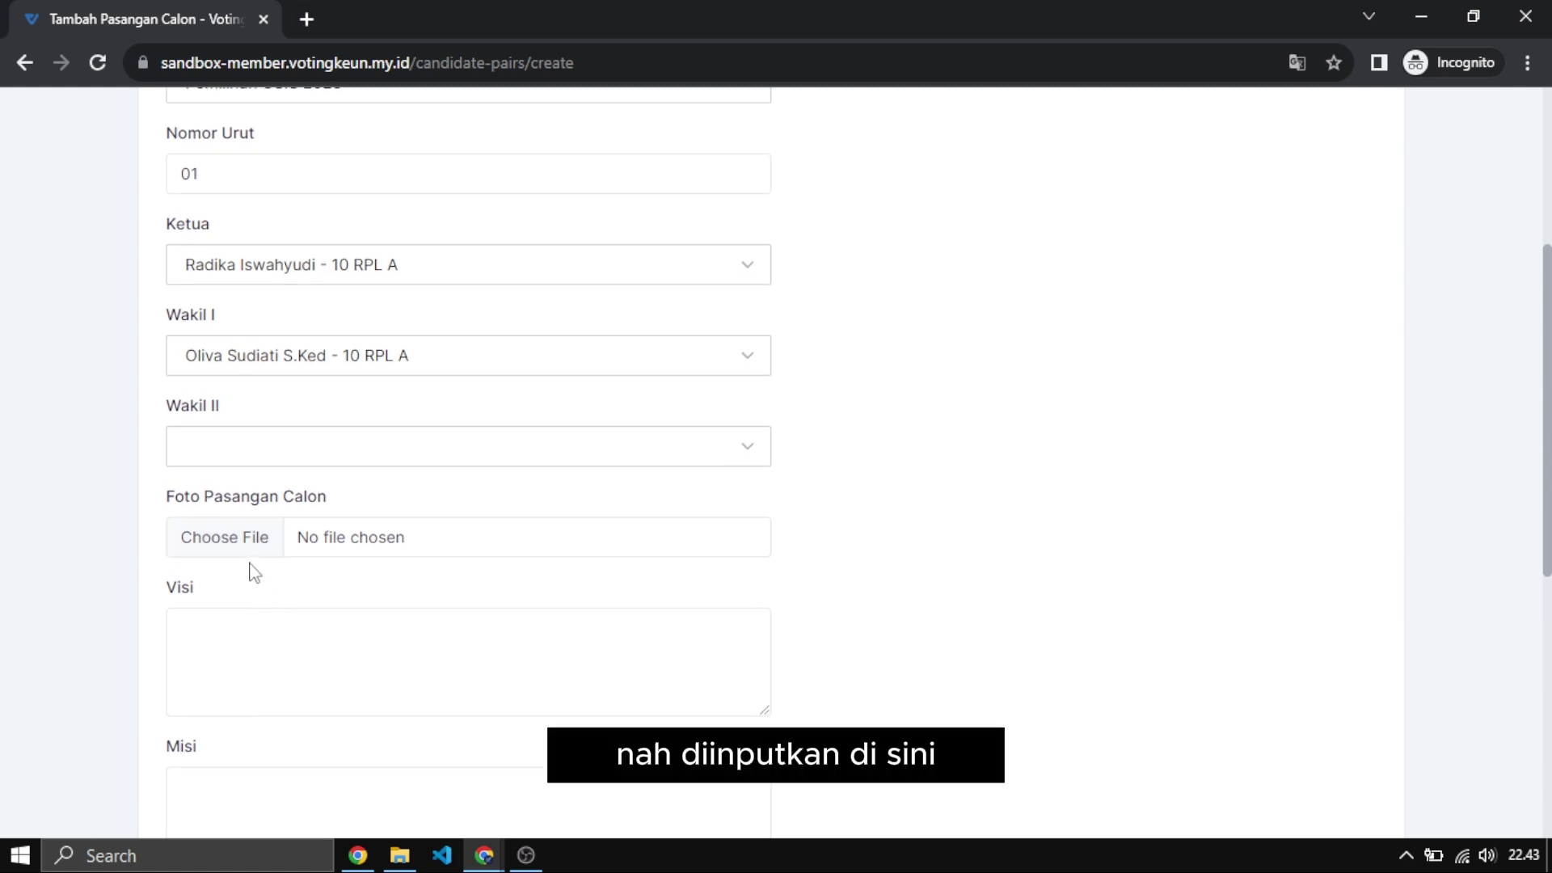
left_click(247, 661)
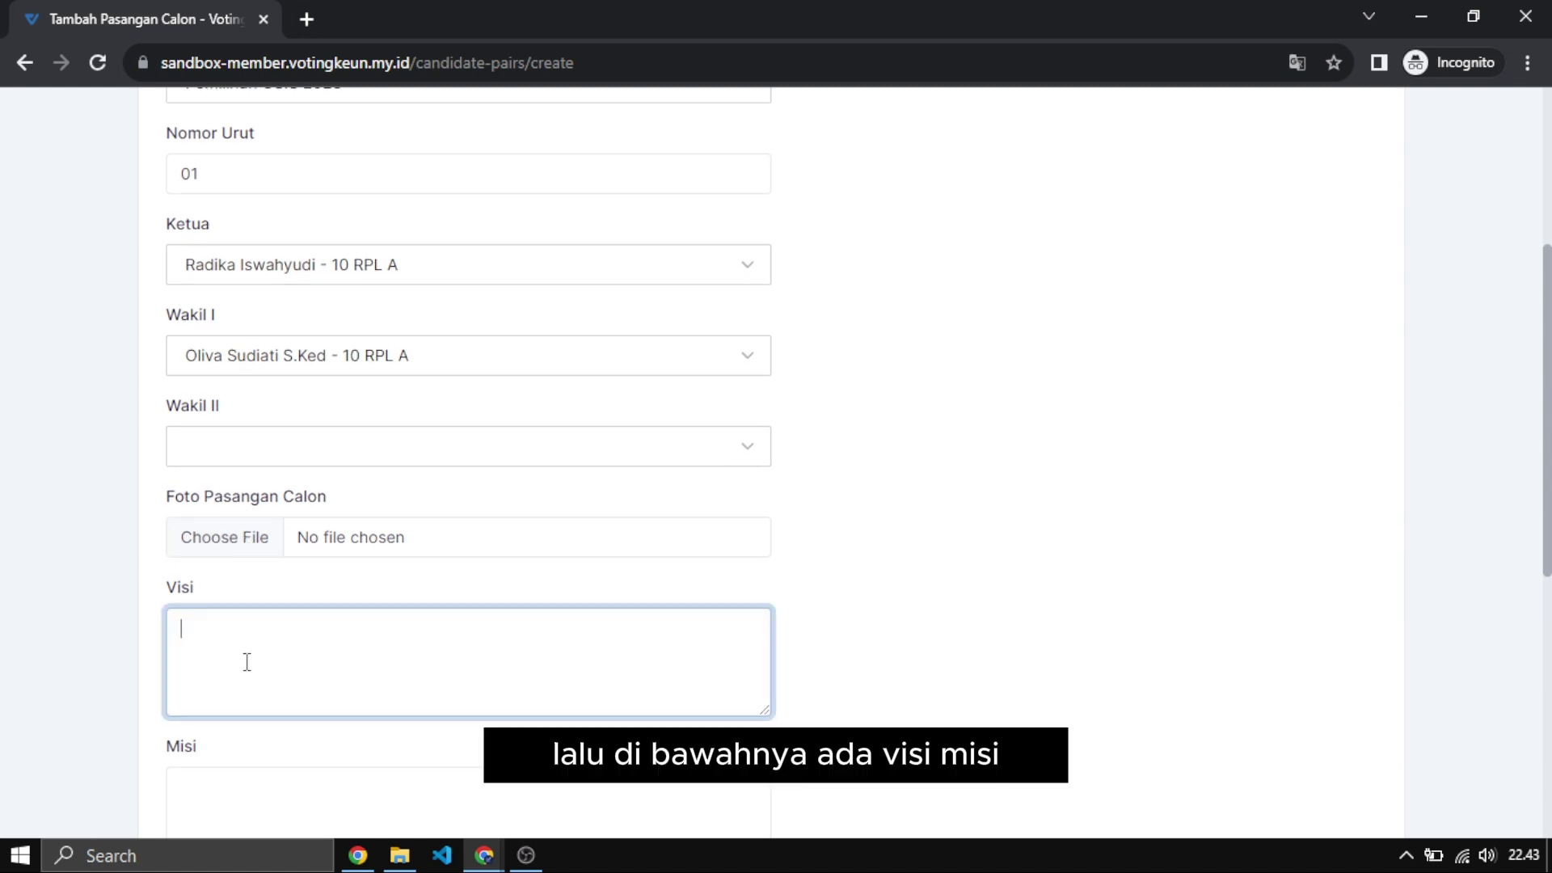
scroll(247, 661, "down", 3)
left_click(247, 661)
scroll(246, 661, "down", 4)
left_click(247, 661)
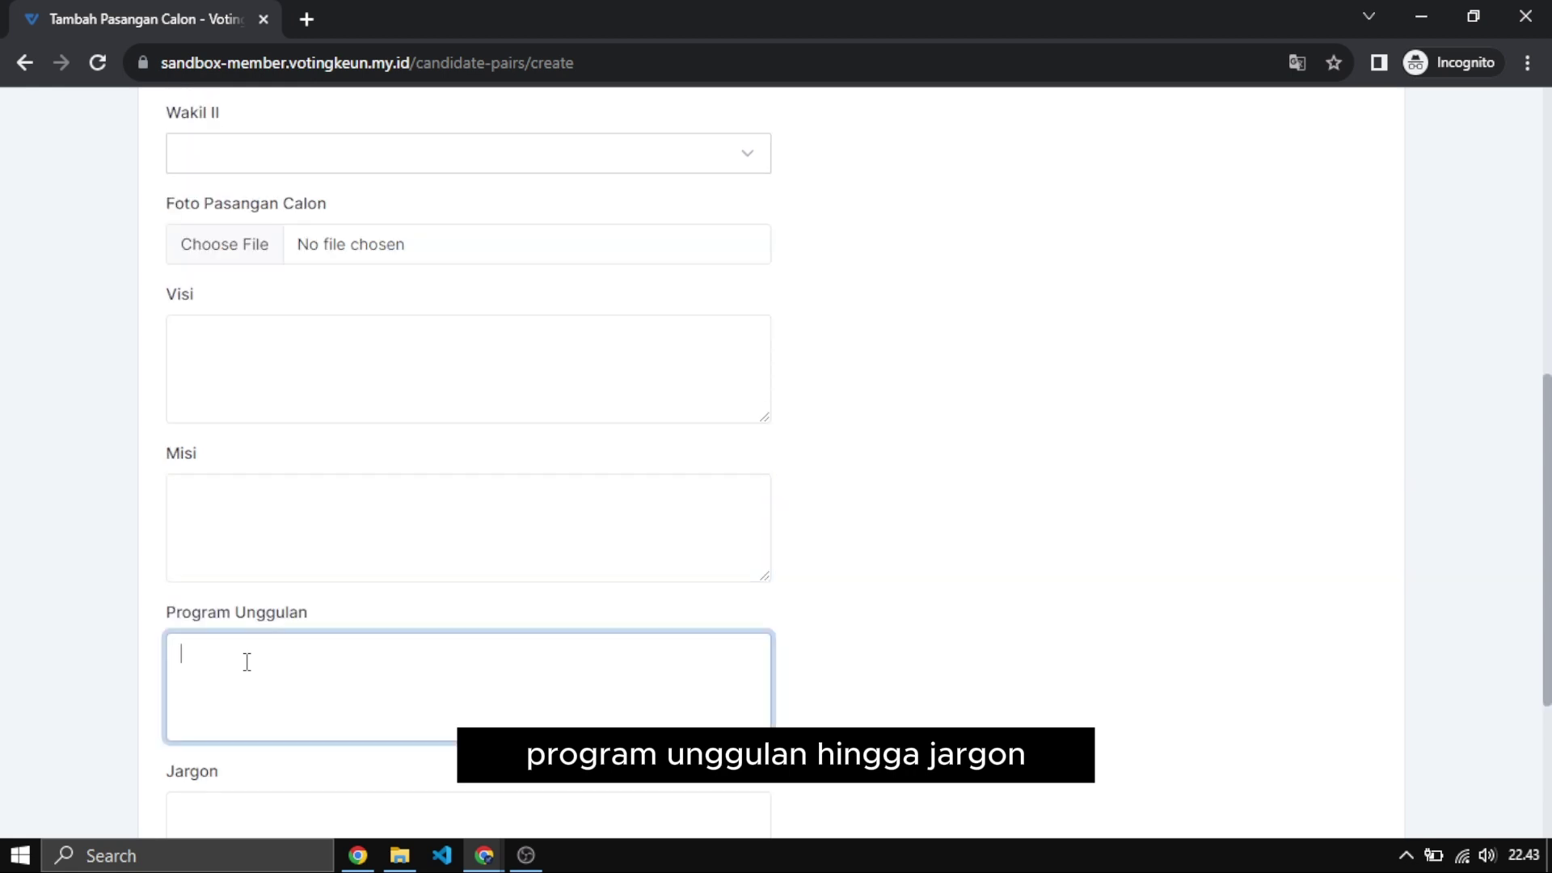
scroll(246, 661, "down", 3)
left_click(246, 661)
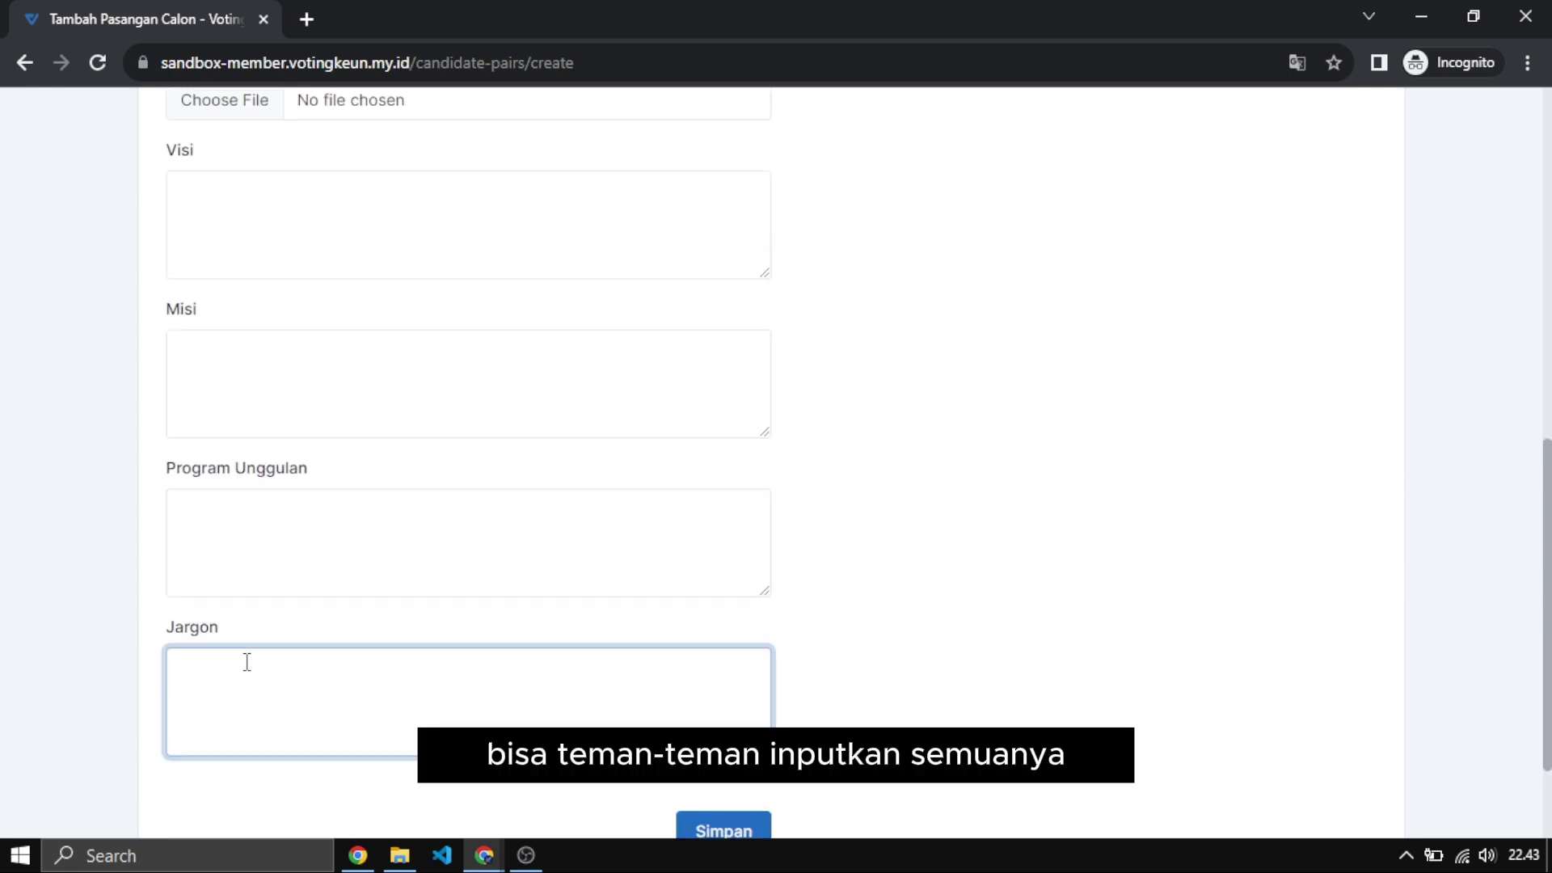
scroll(677, 685, "down", 2)
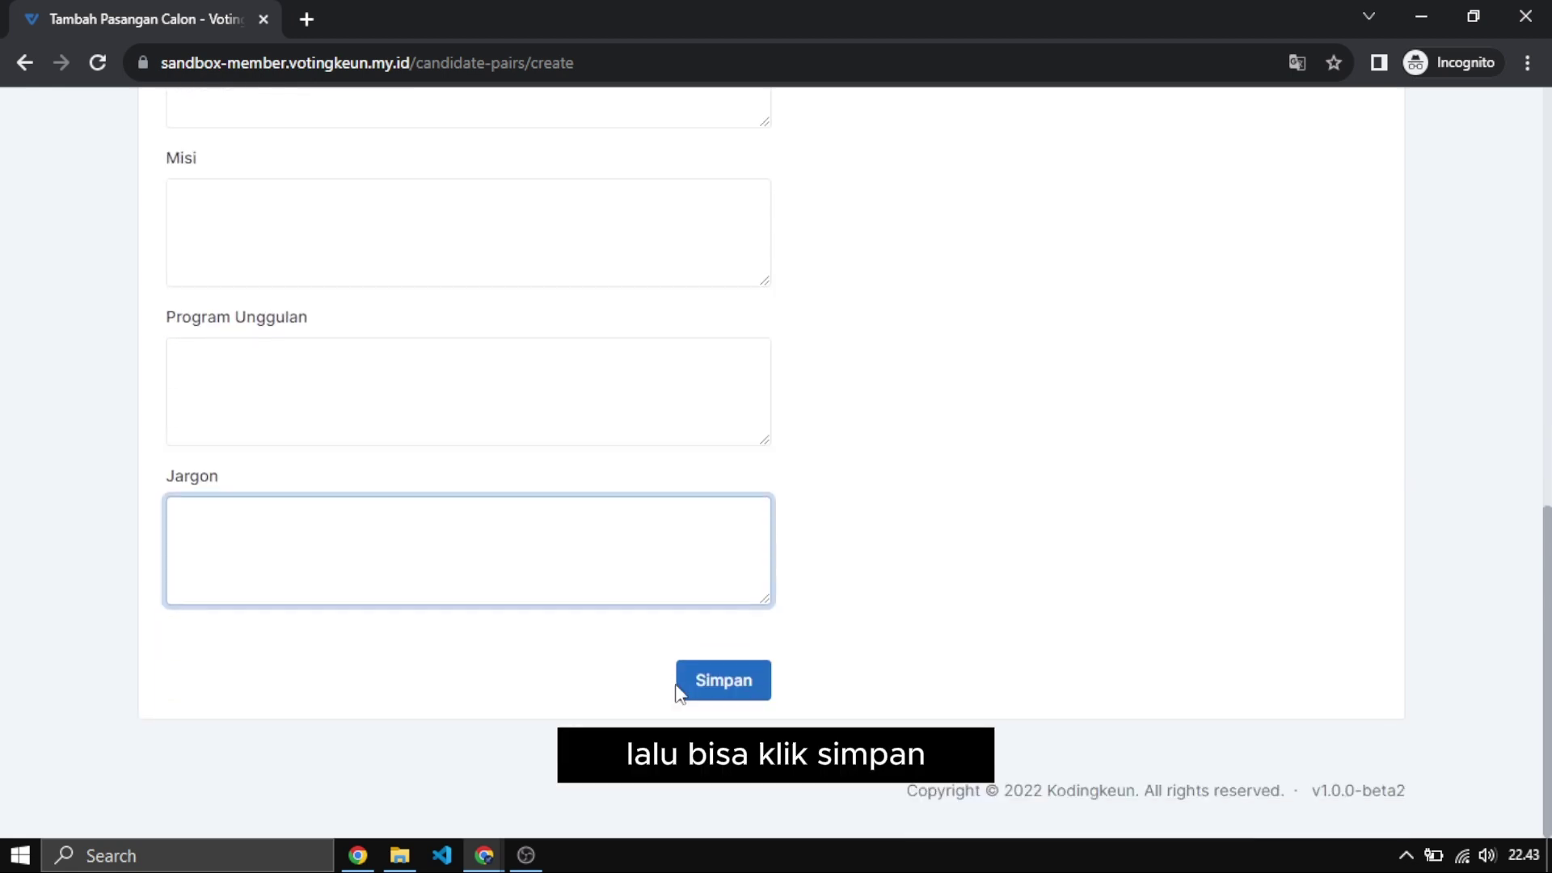
scroll(900, 665, "up", 11)
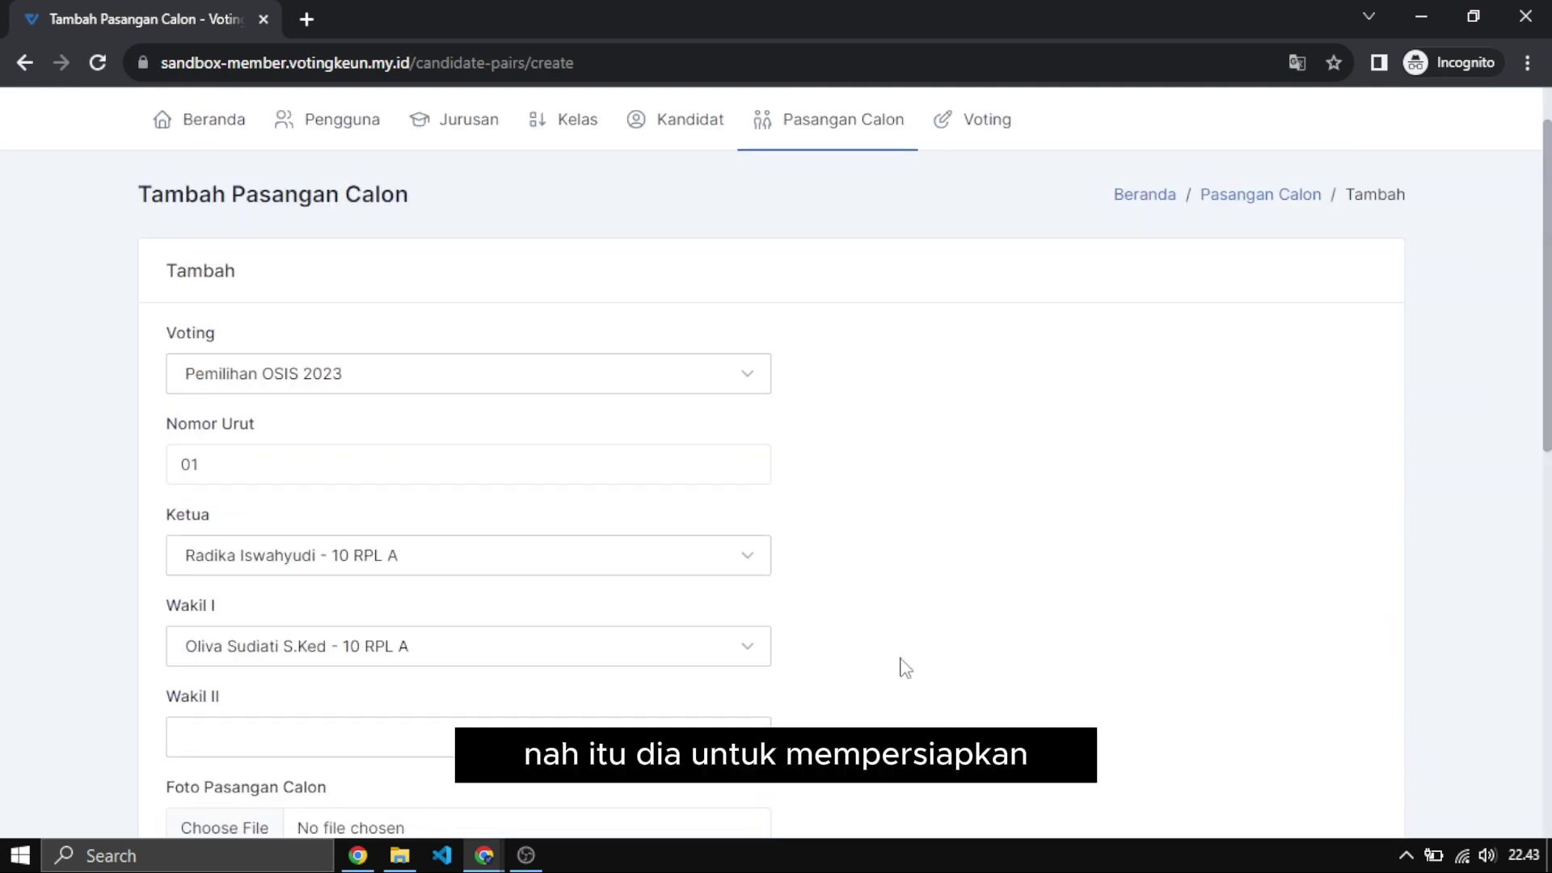
left_click(818, 184)
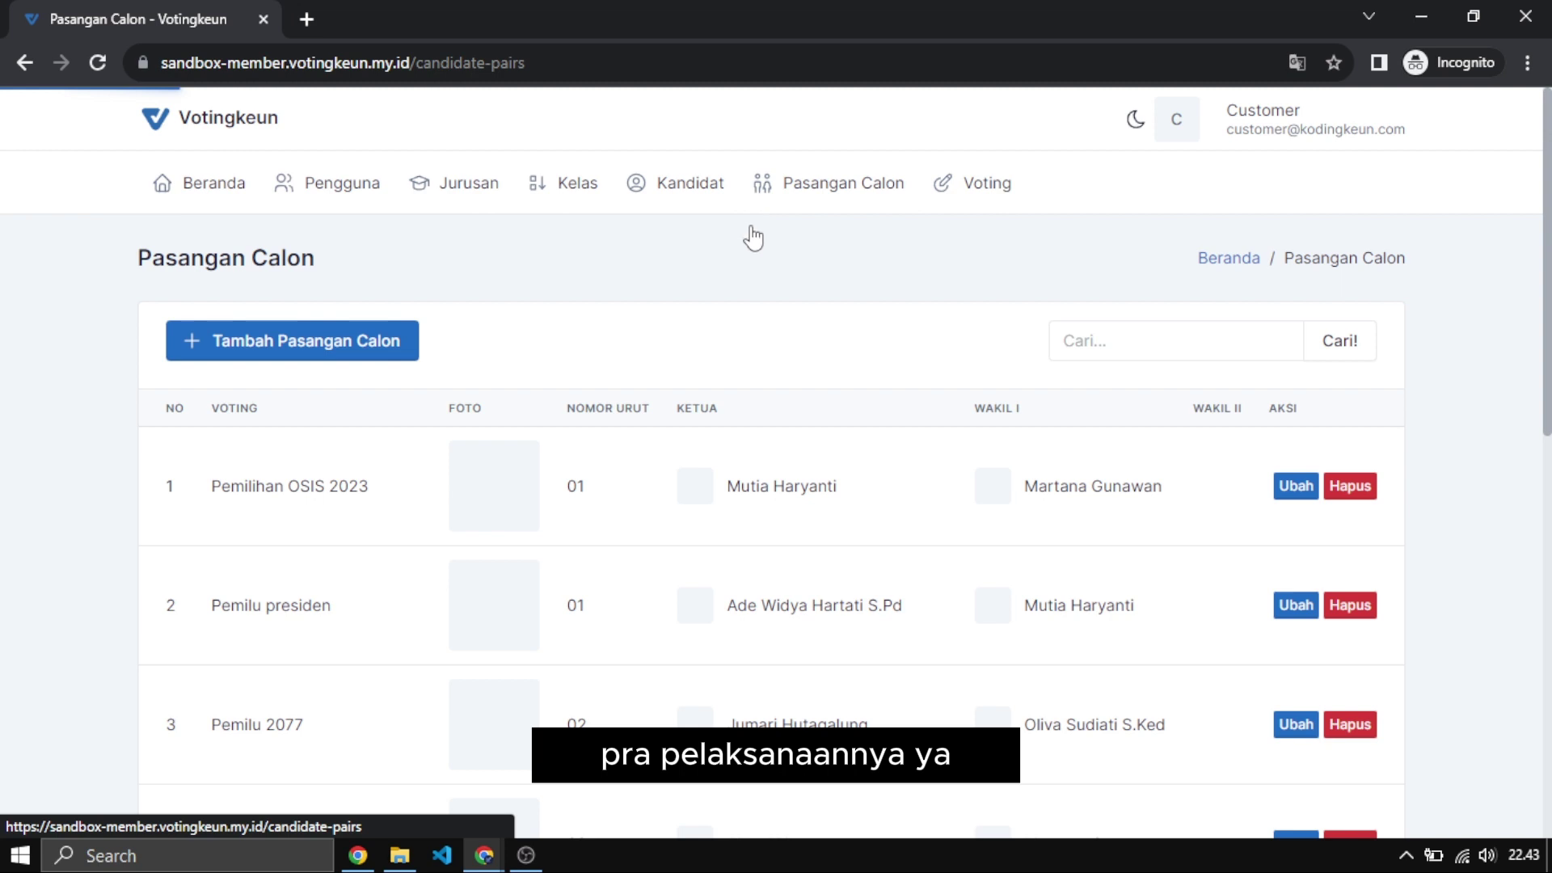
Review the candidate pairs table, then go to the Voting list of five votes.
scroll(728, 461, "down", 1)
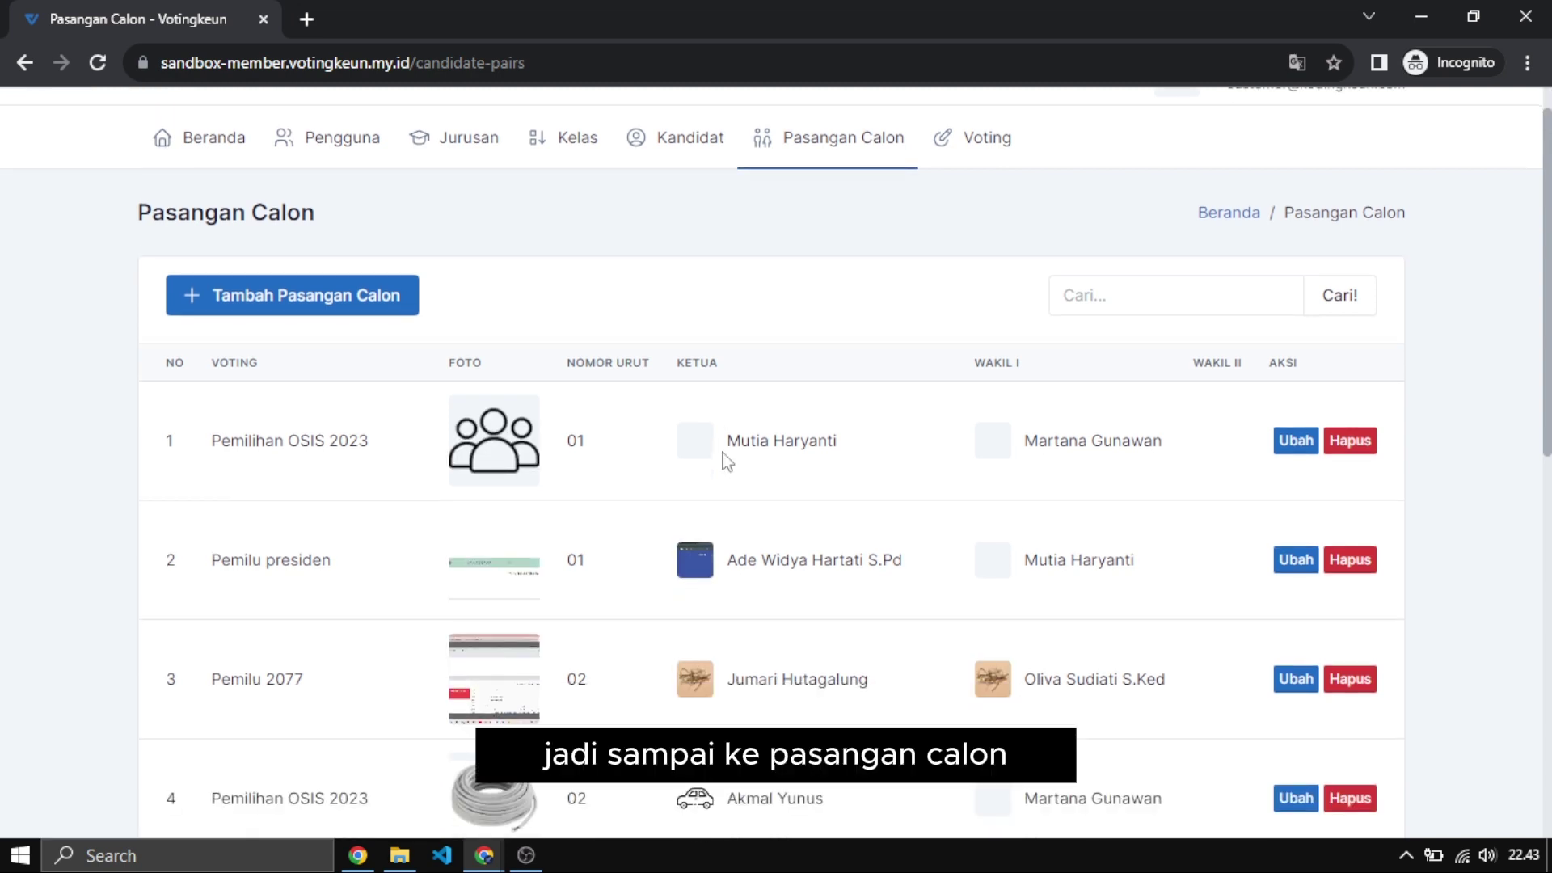
scroll(788, 356, "up", 1)
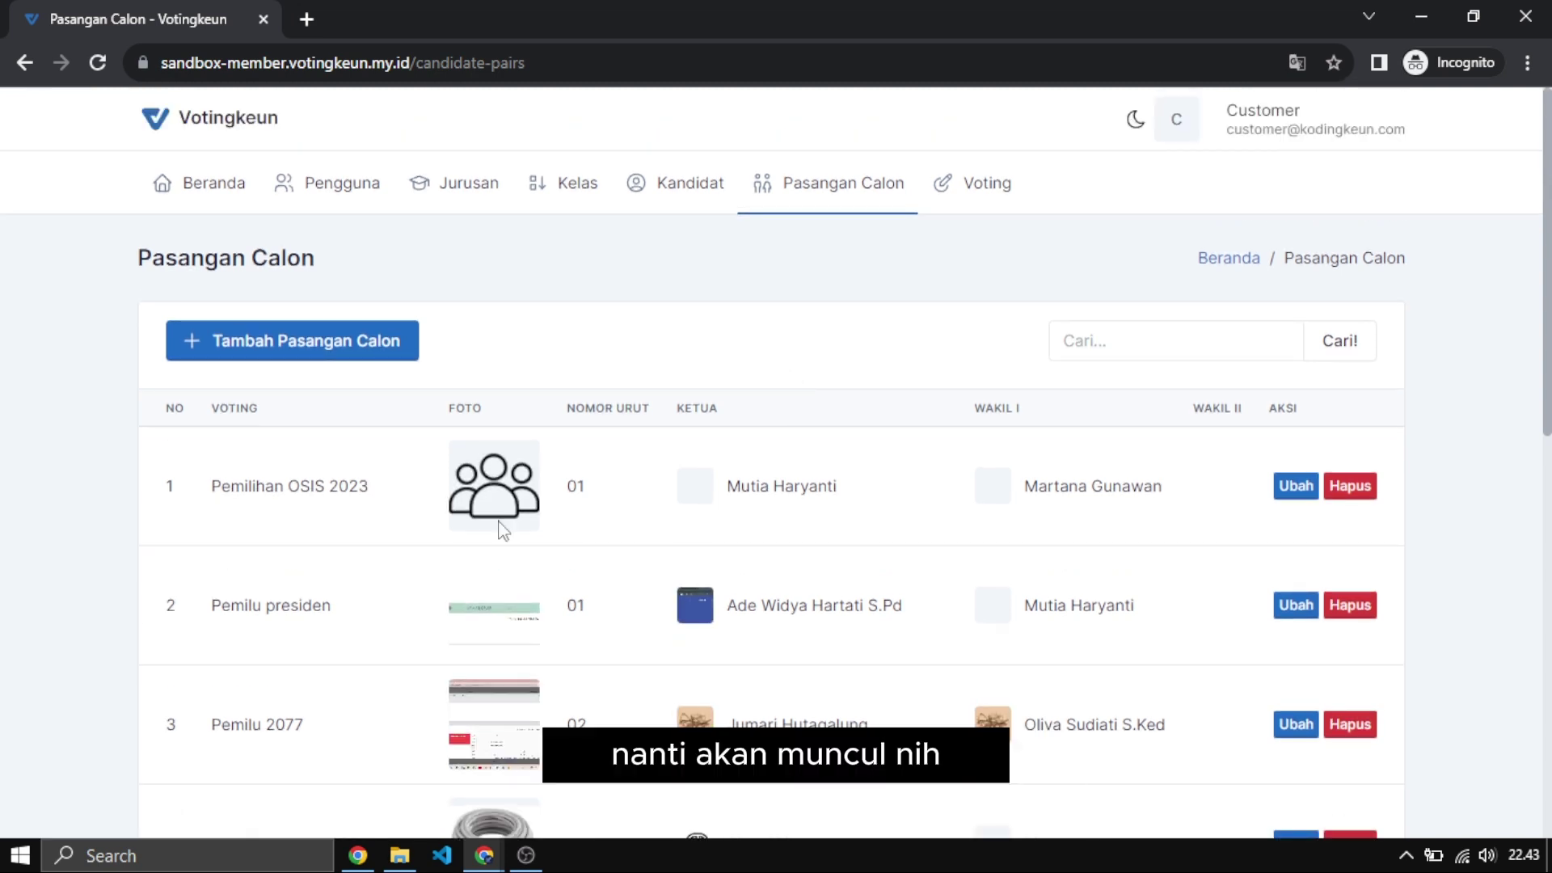
scroll(696, 571, "down", 2)
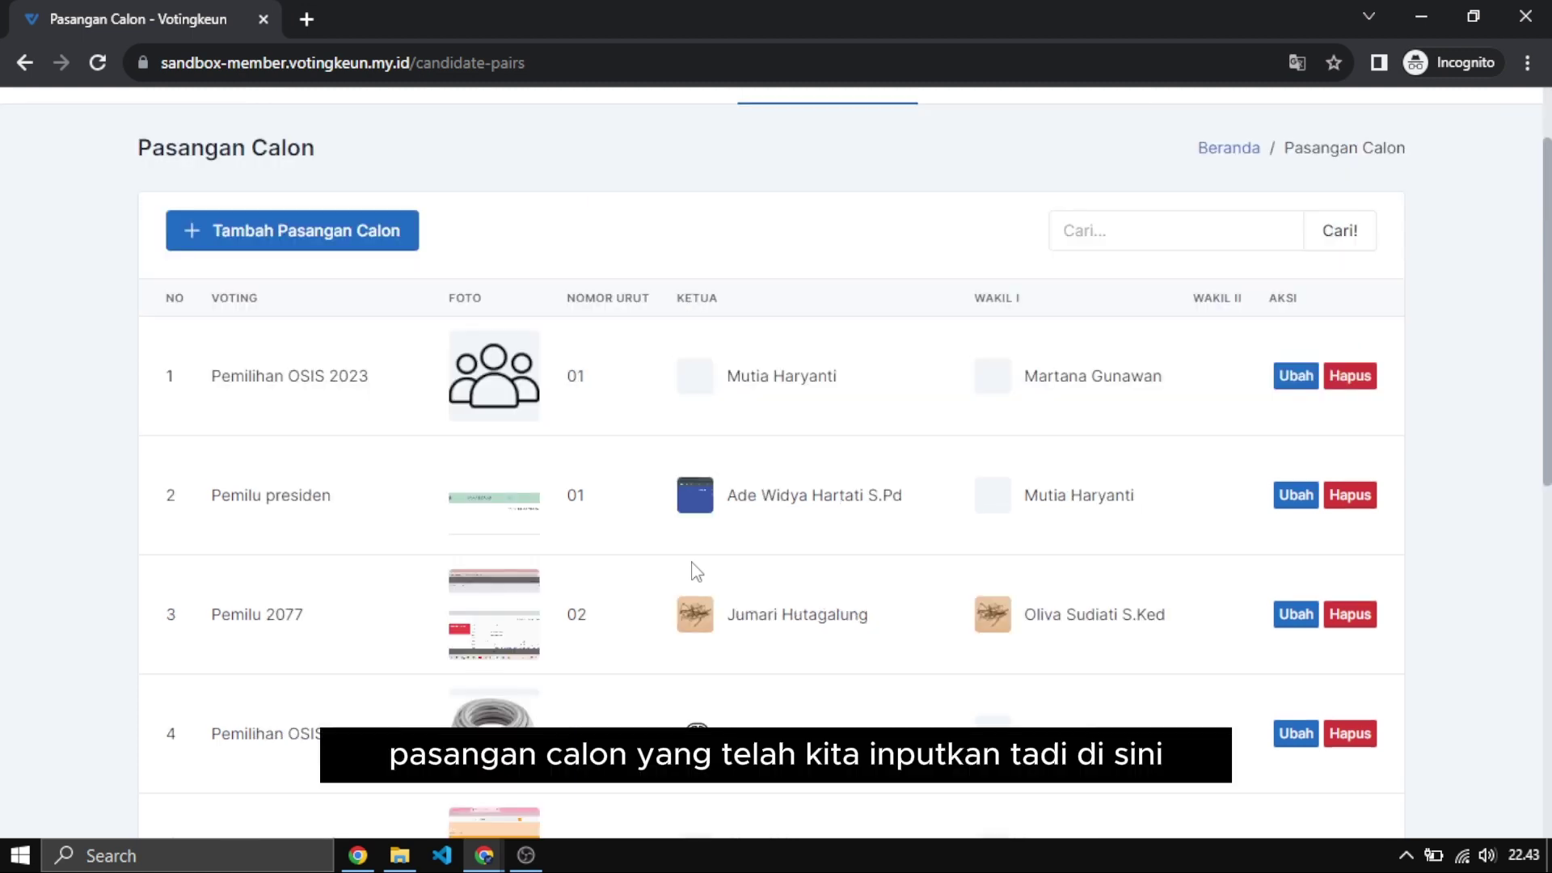
scroll(697, 572, "down", 1)
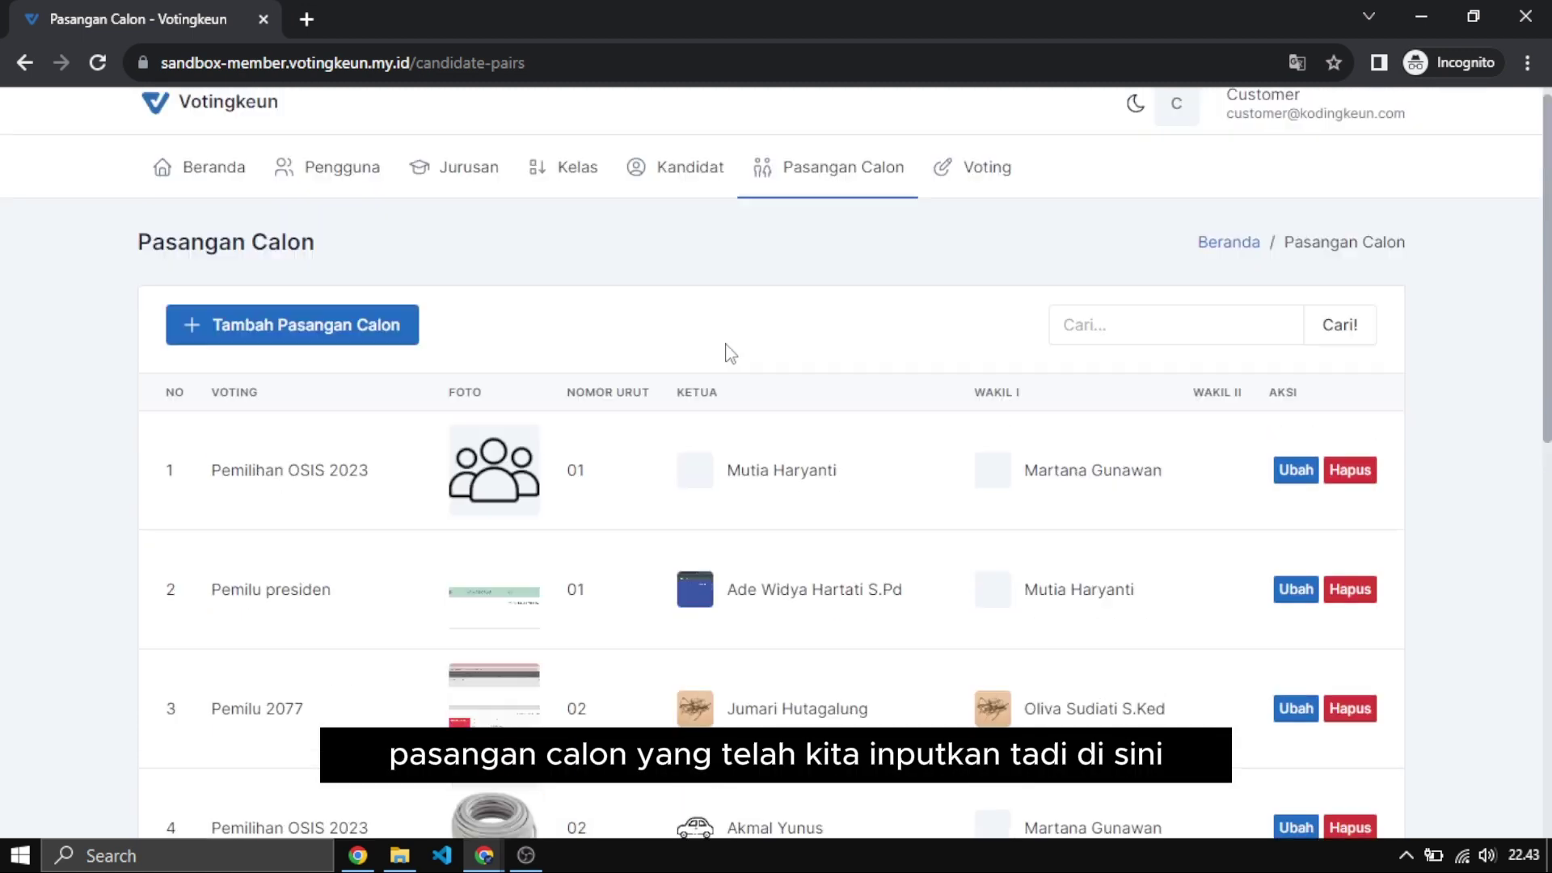
scroll(728, 350, "up", 3)
scroll(824, 561, "up", 1)
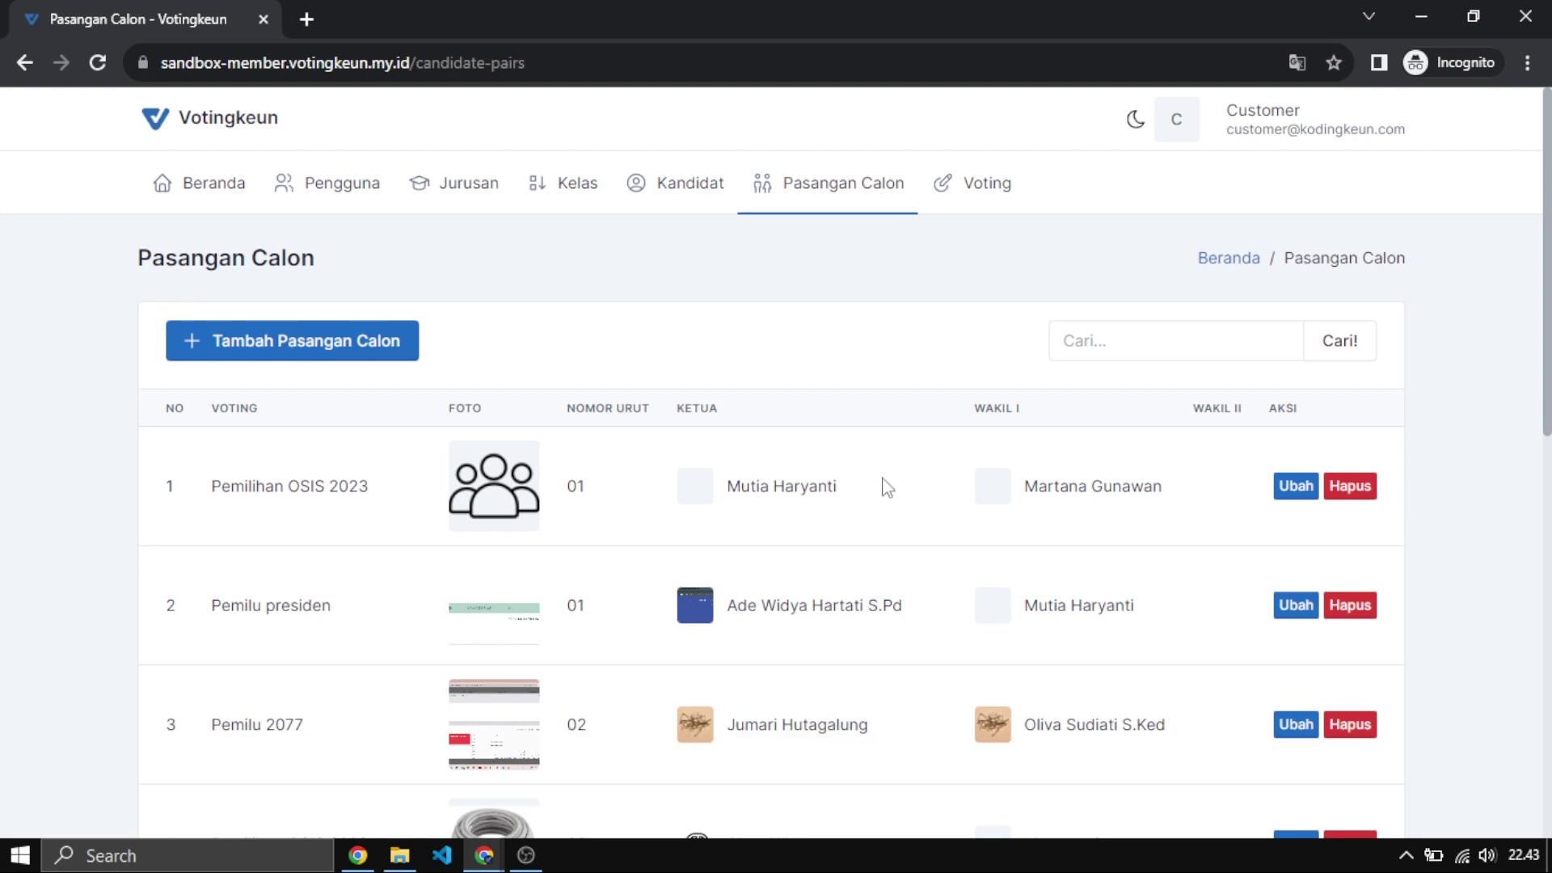
left_click(958, 185)
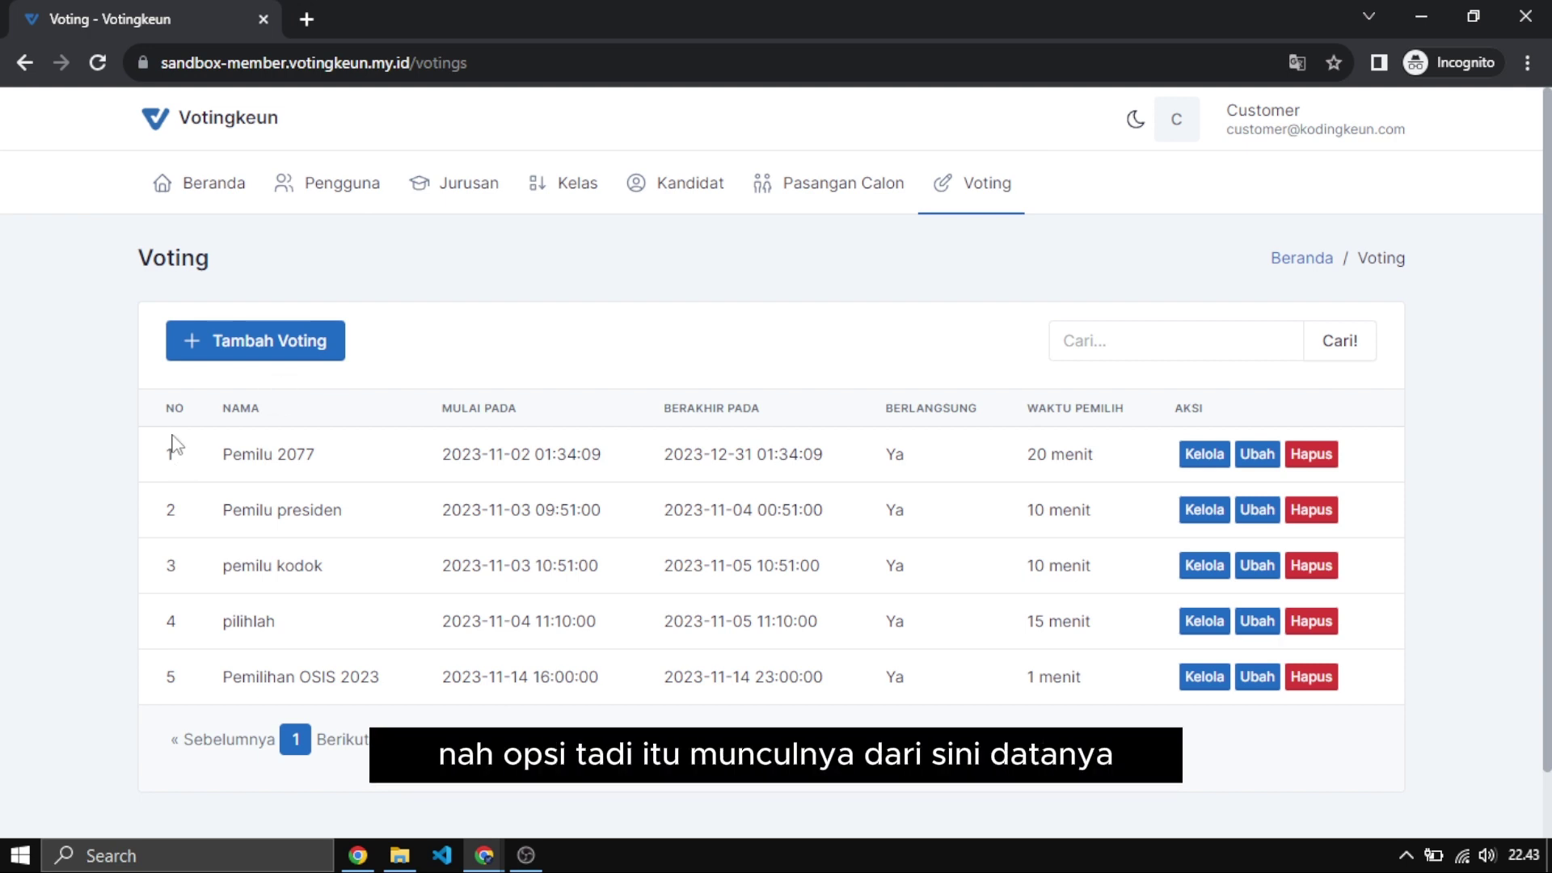
Highlight the votings' names and dates, then begin a new vote with Tambah Voting.
left_click_drag(176, 445, 388, 691)
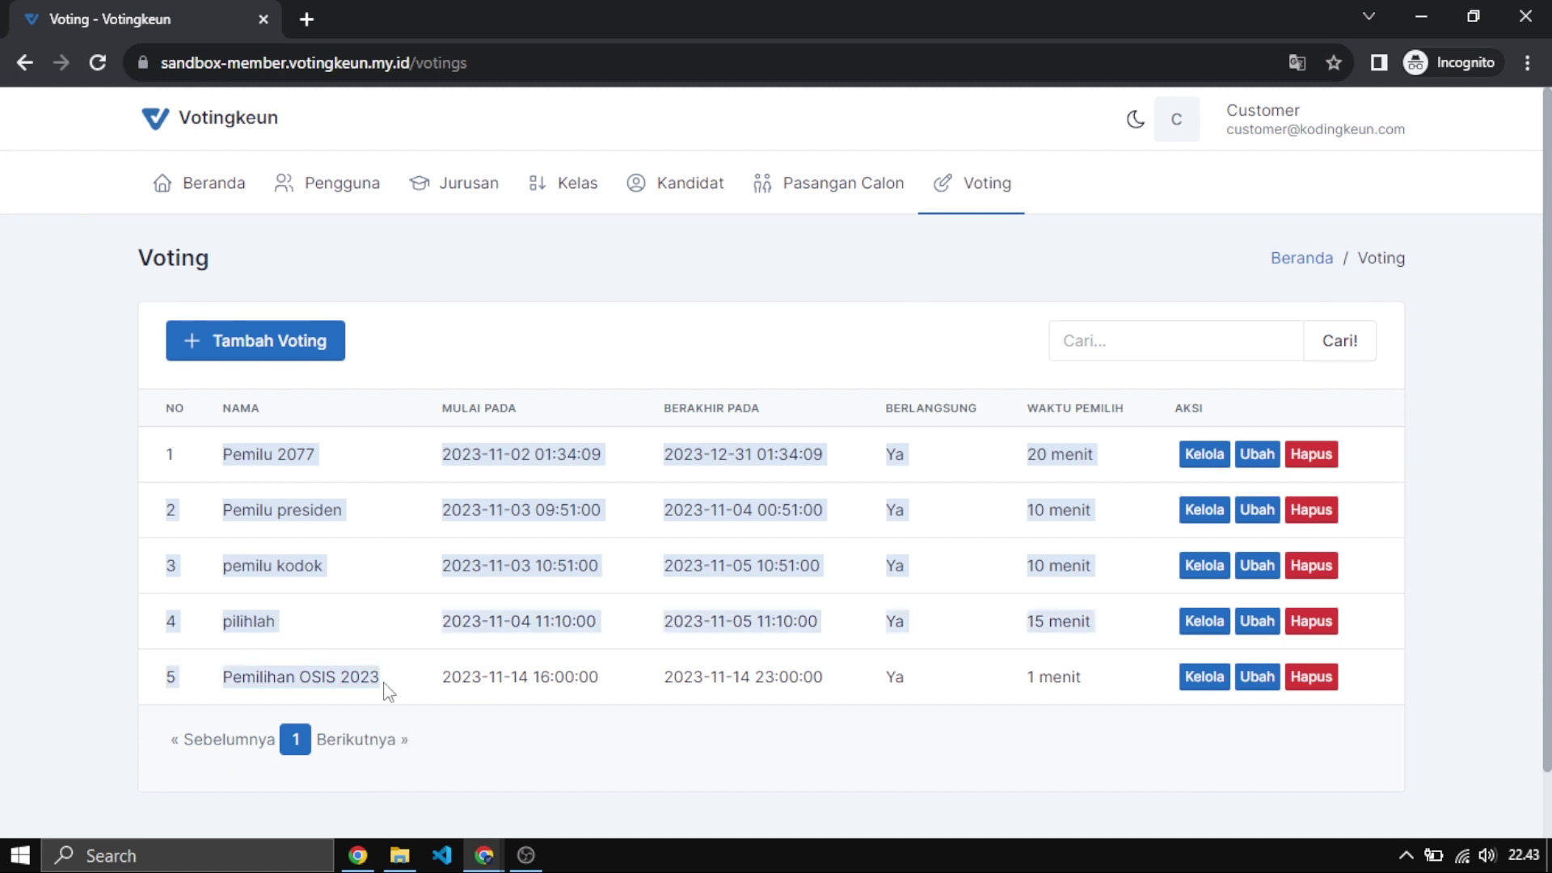
left_click(277, 346)
Set Dimulai Pada to 11/15/2023 10:45 PM with the date picker.
left_click(241, 428)
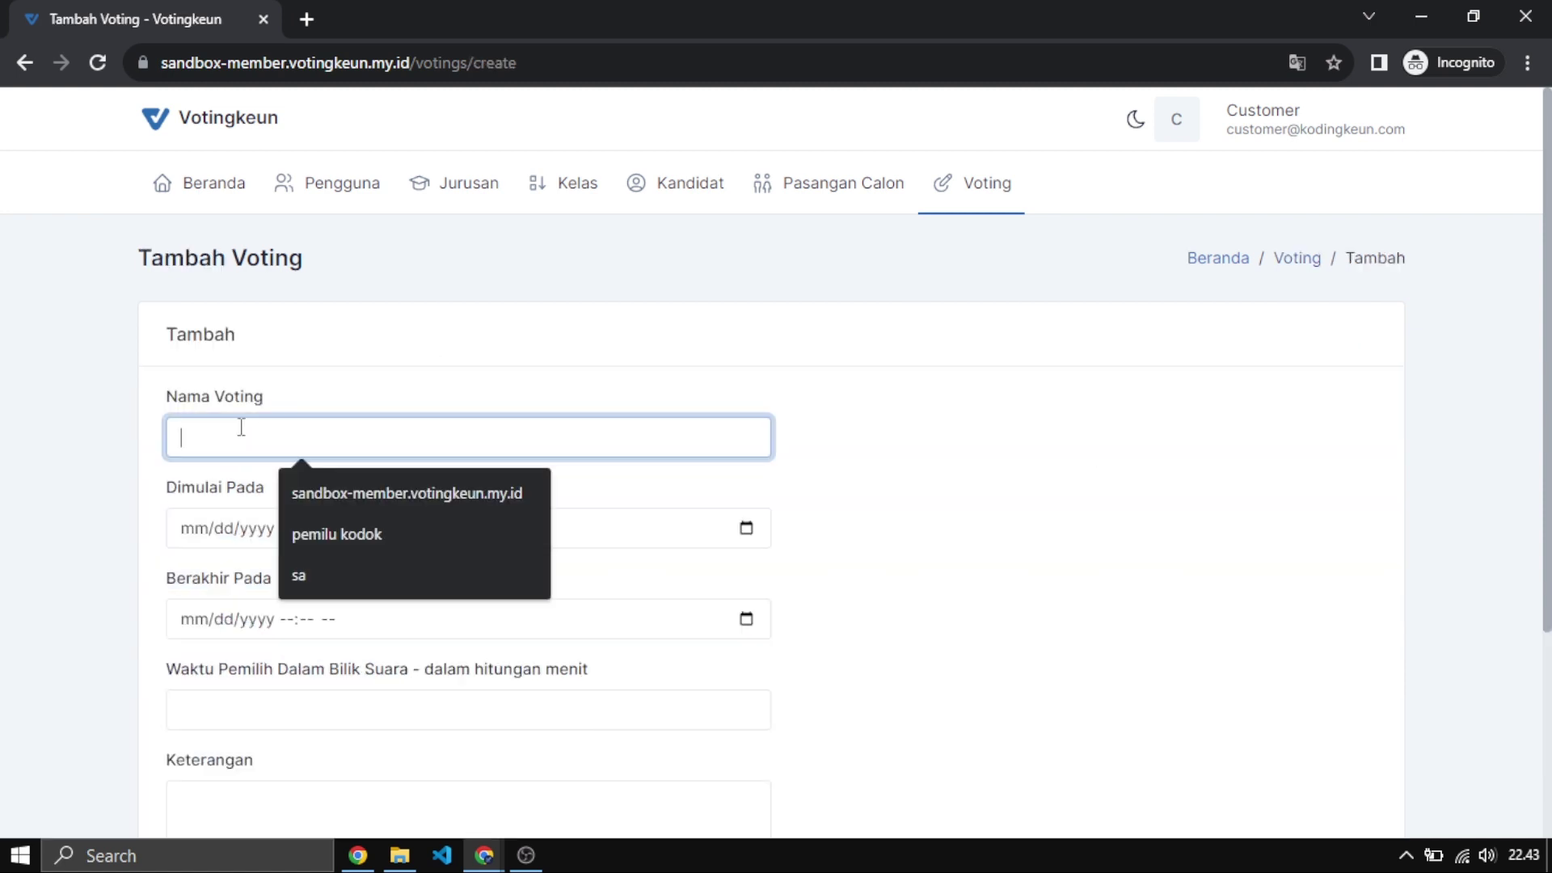
left_click(248, 533)
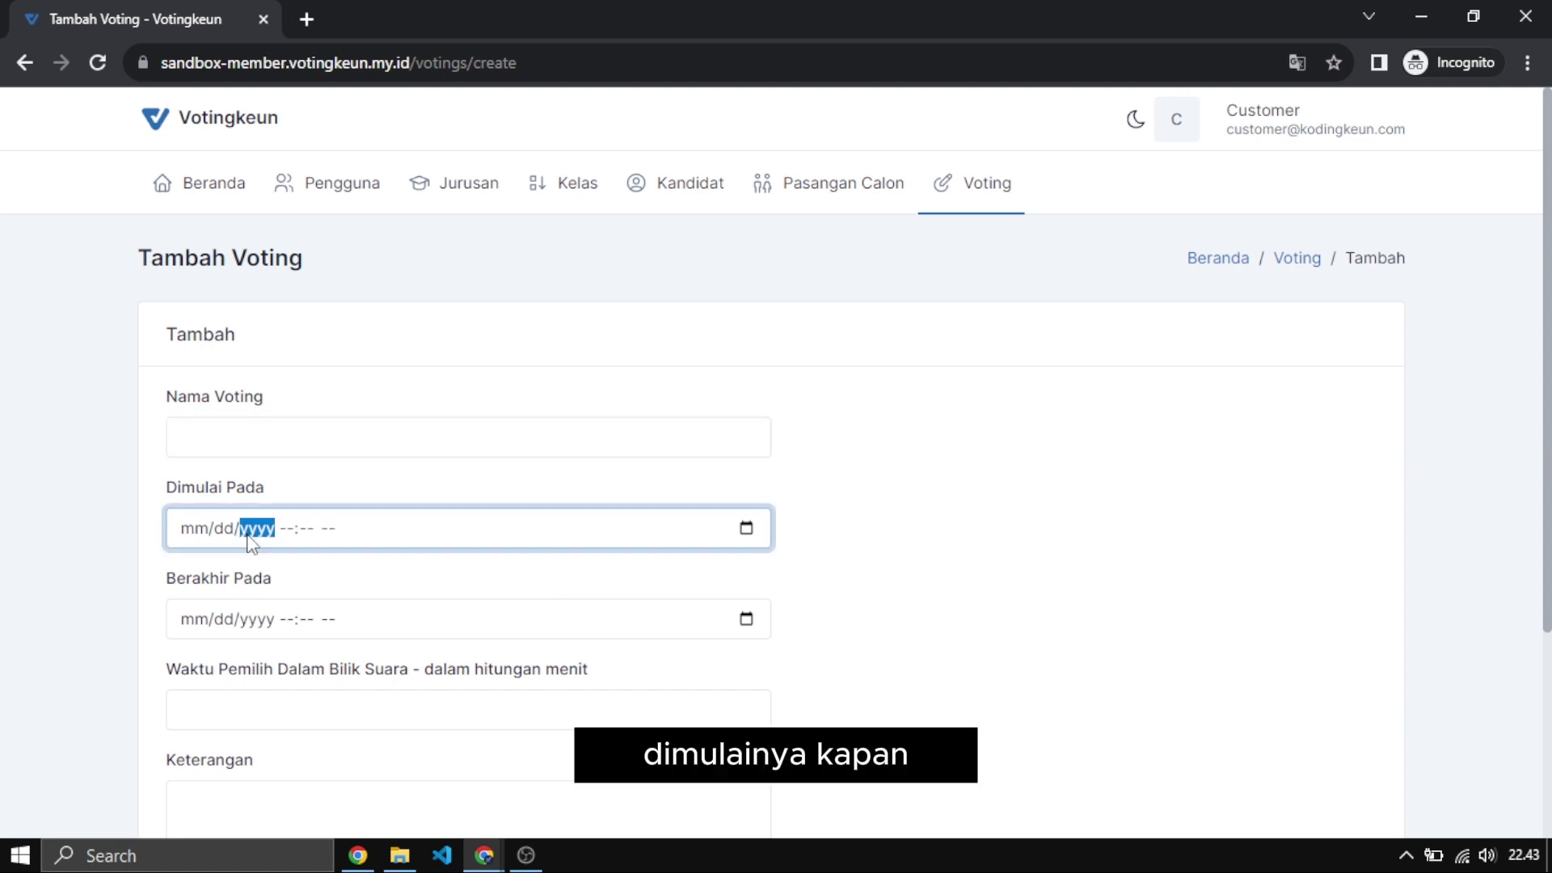
left_click(746, 529)
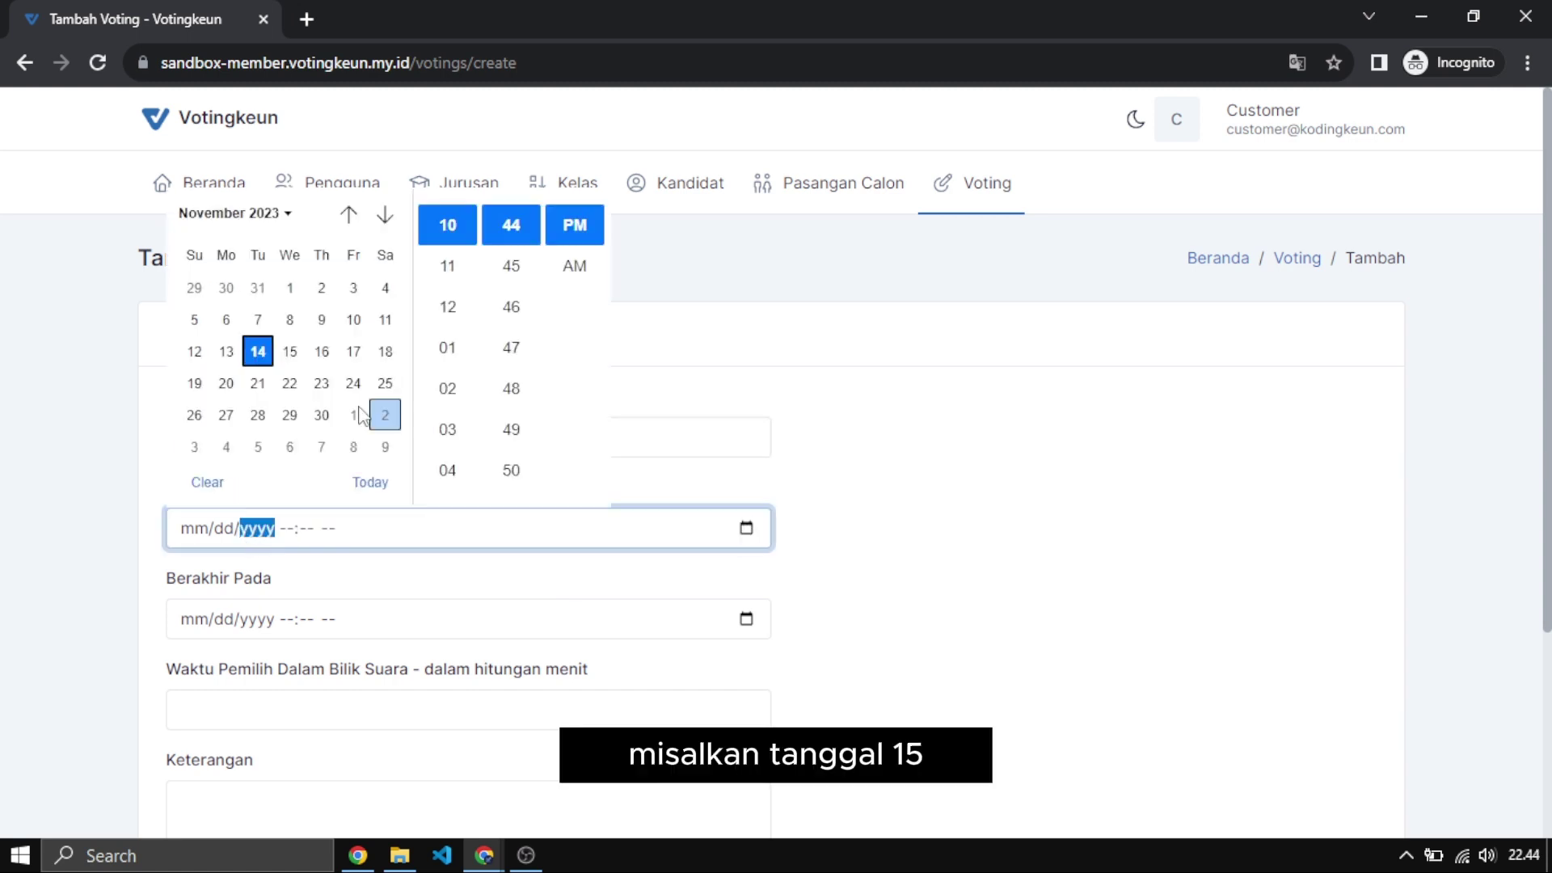
left_click(296, 357)
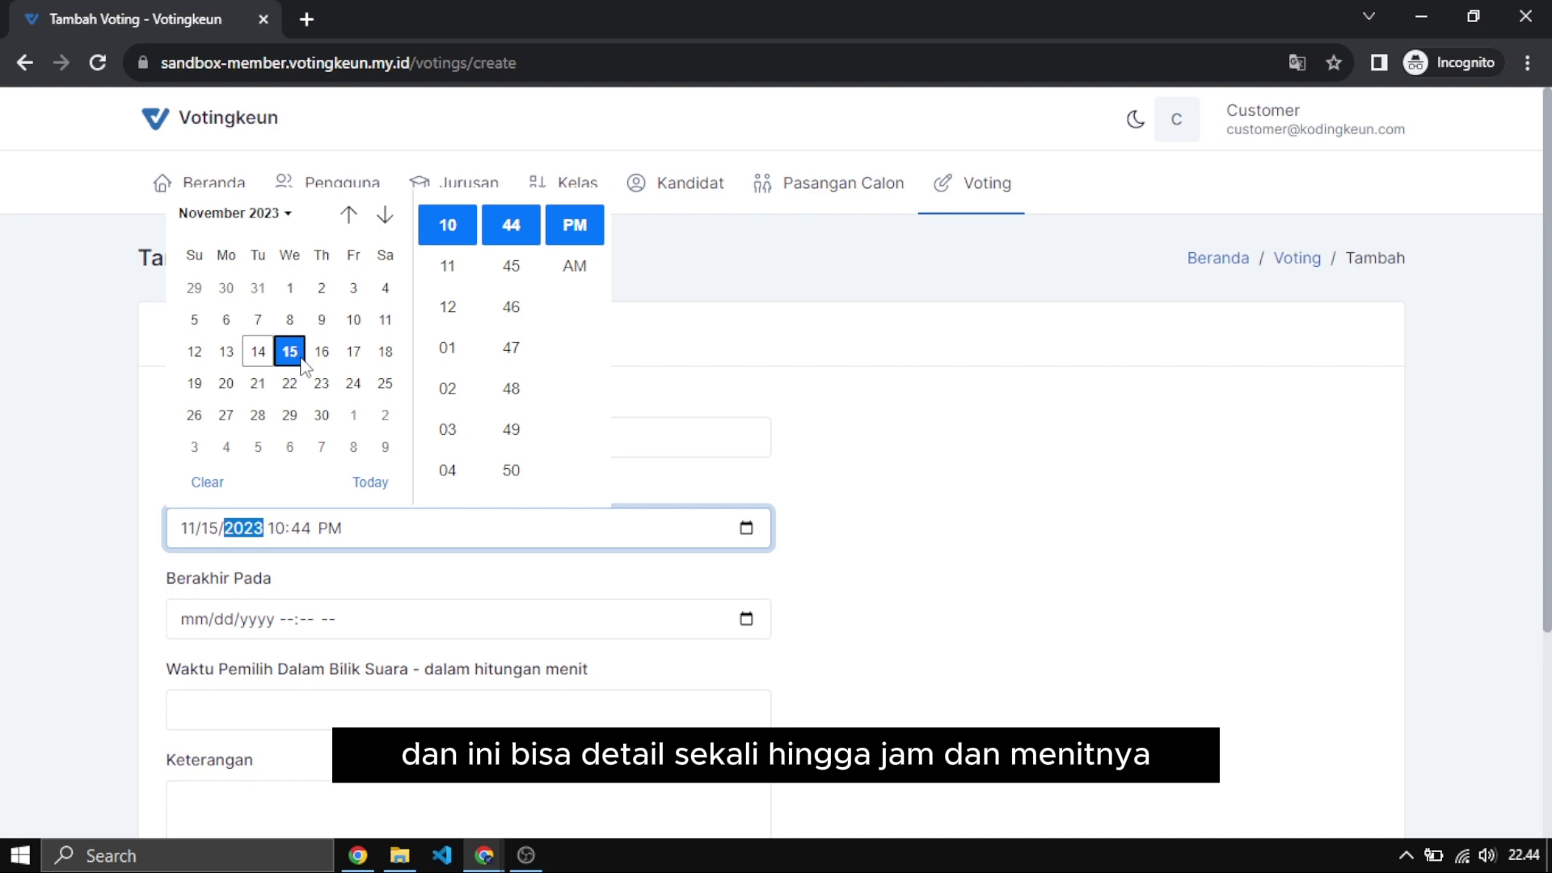
left_click(517, 269)
left_click(745, 308)
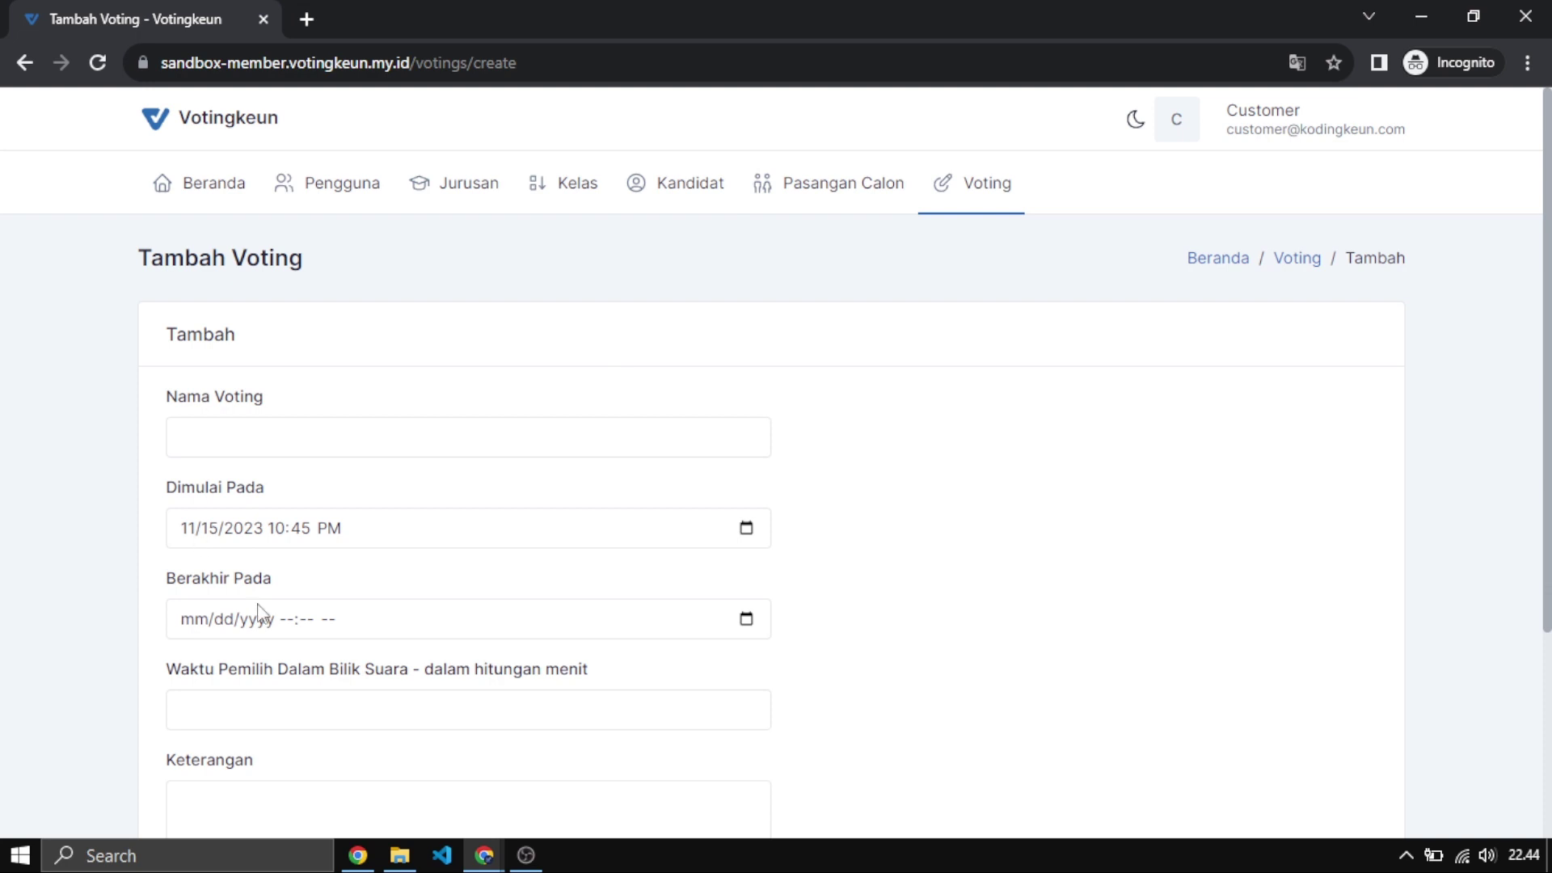
Set Berakhir Pada to 11/15/2023 12:47 PM with the date picker.
left_click(746, 619)
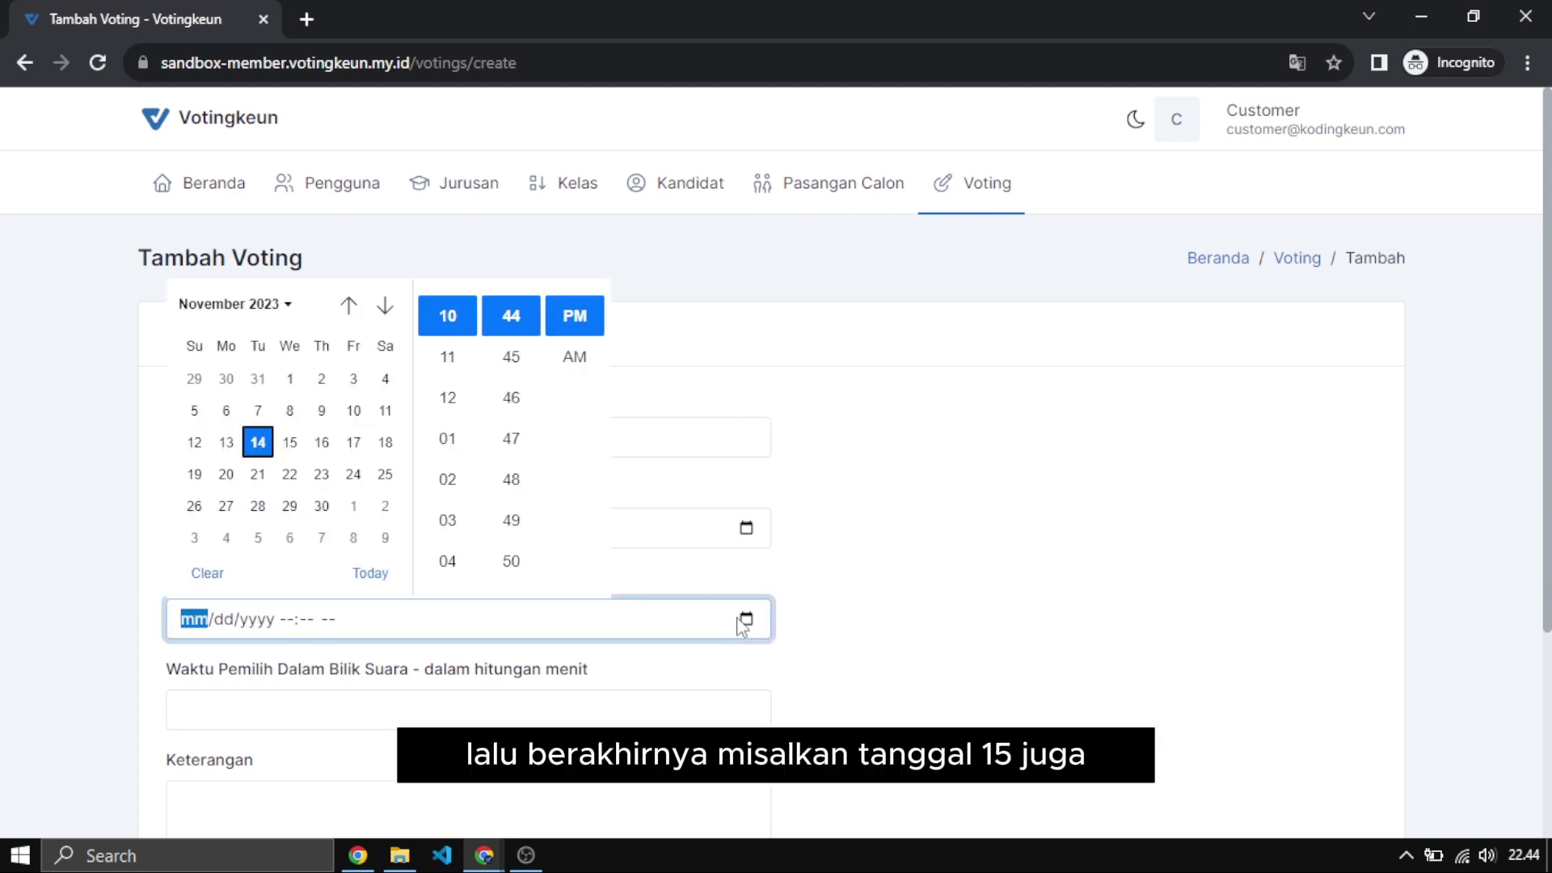
left_click(291, 445)
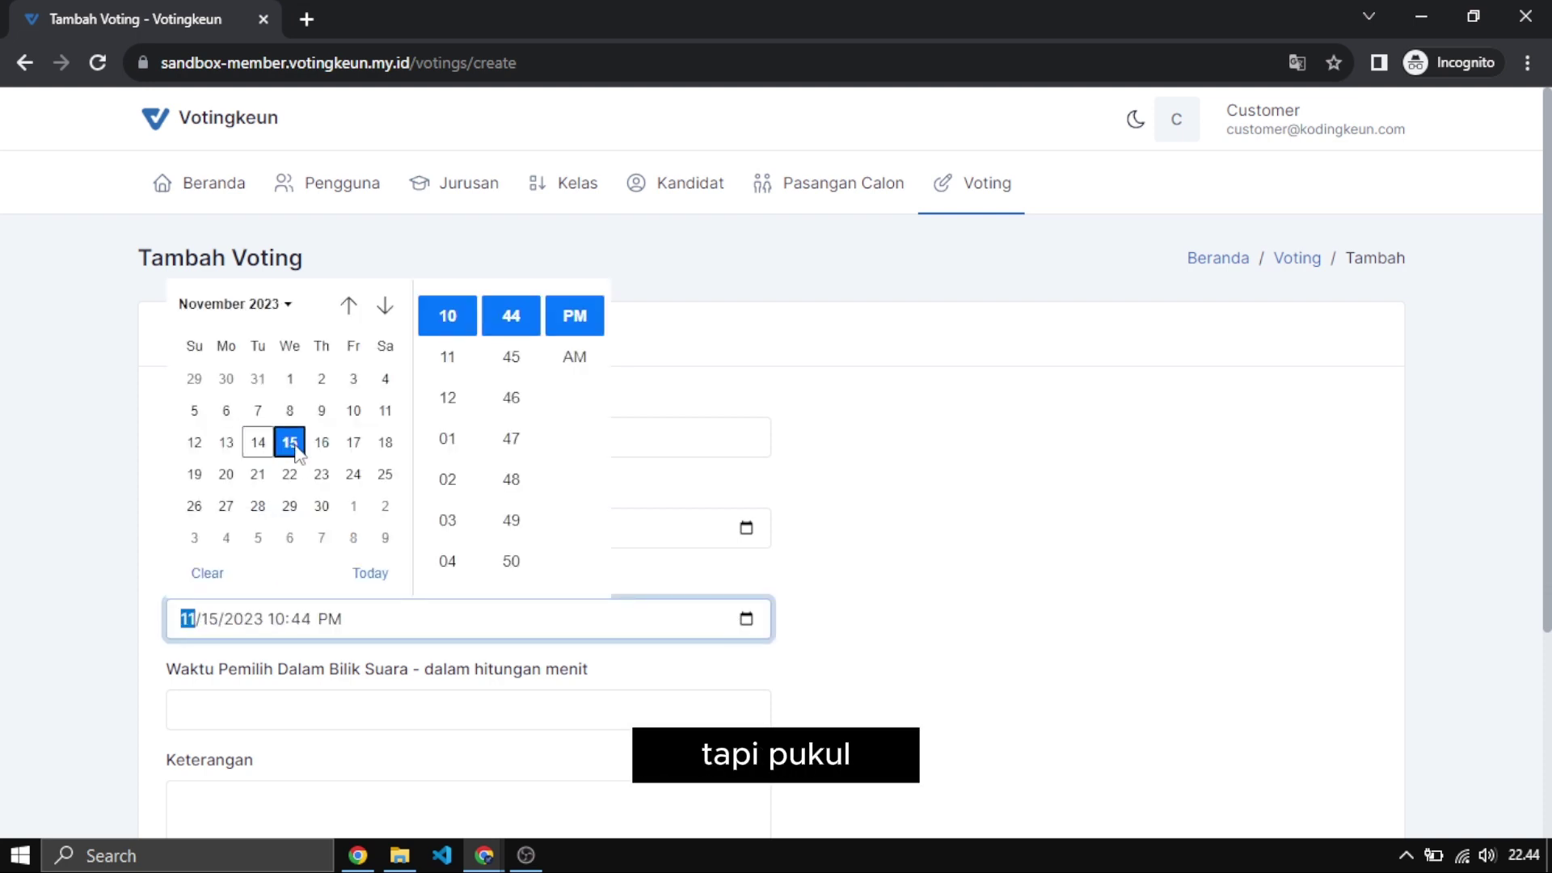
scroll(465, 540, "down", 2)
scroll(466, 533, "down", 5)
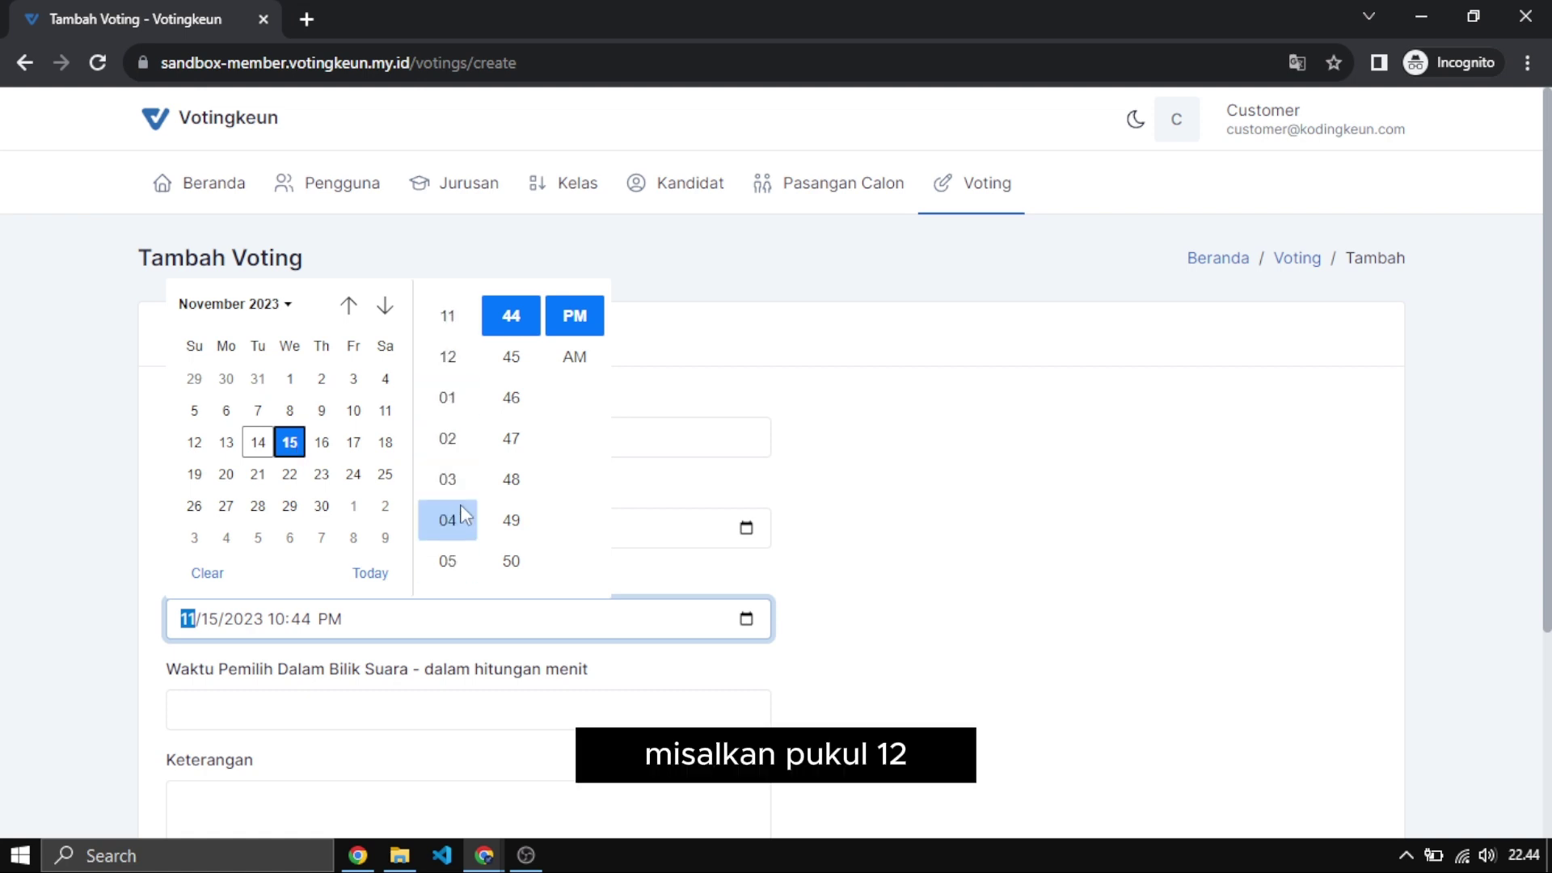
scroll(462, 509, "up", 2)
left_click(472, 477)
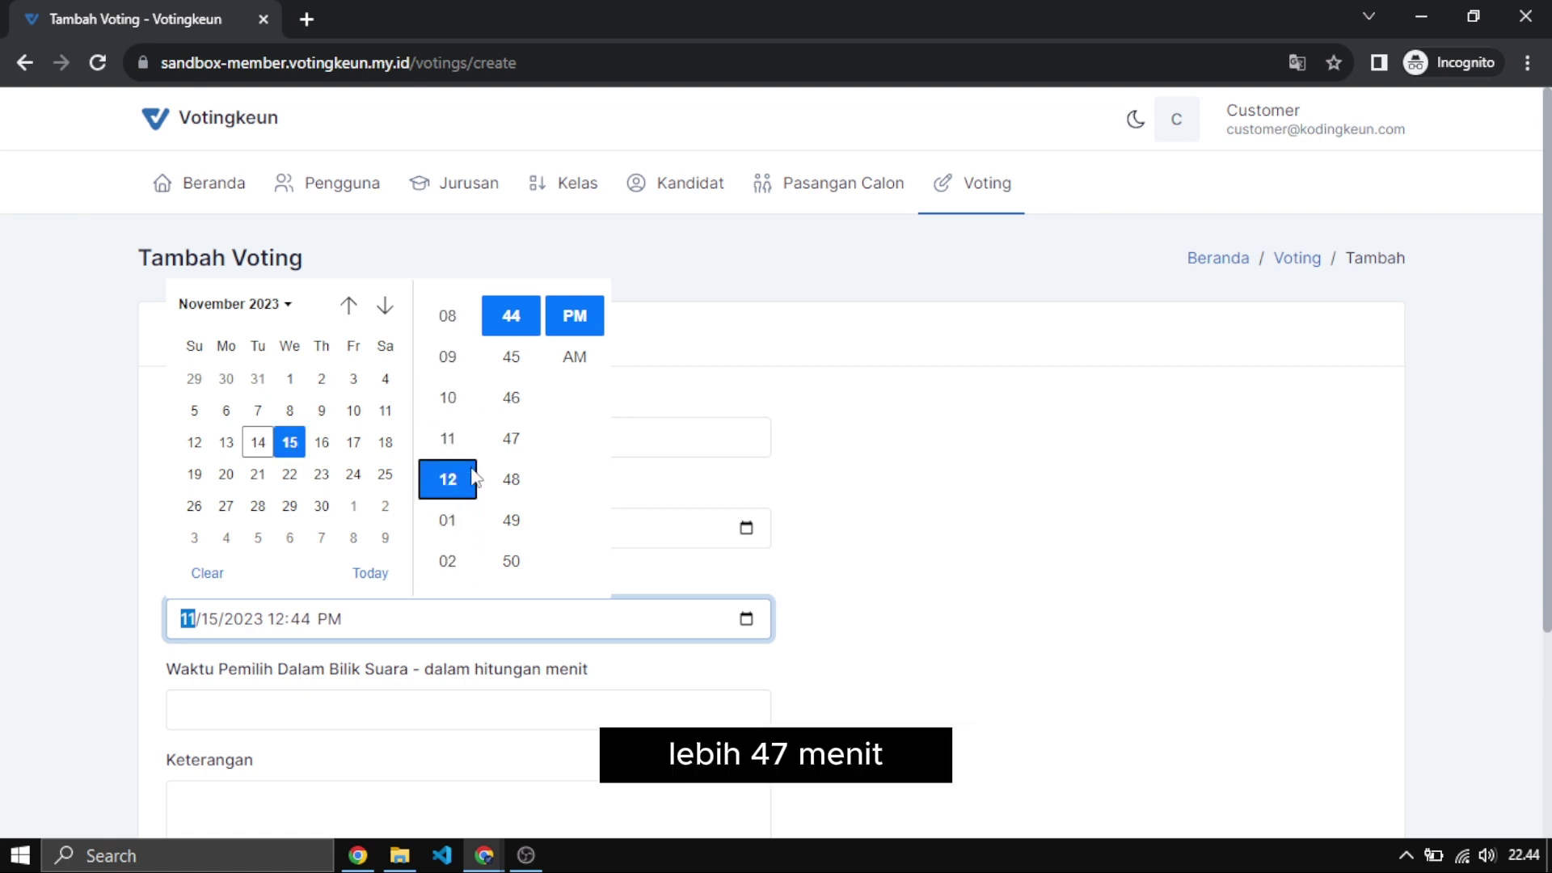
left_click(510, 438)
left_click(910, 450)
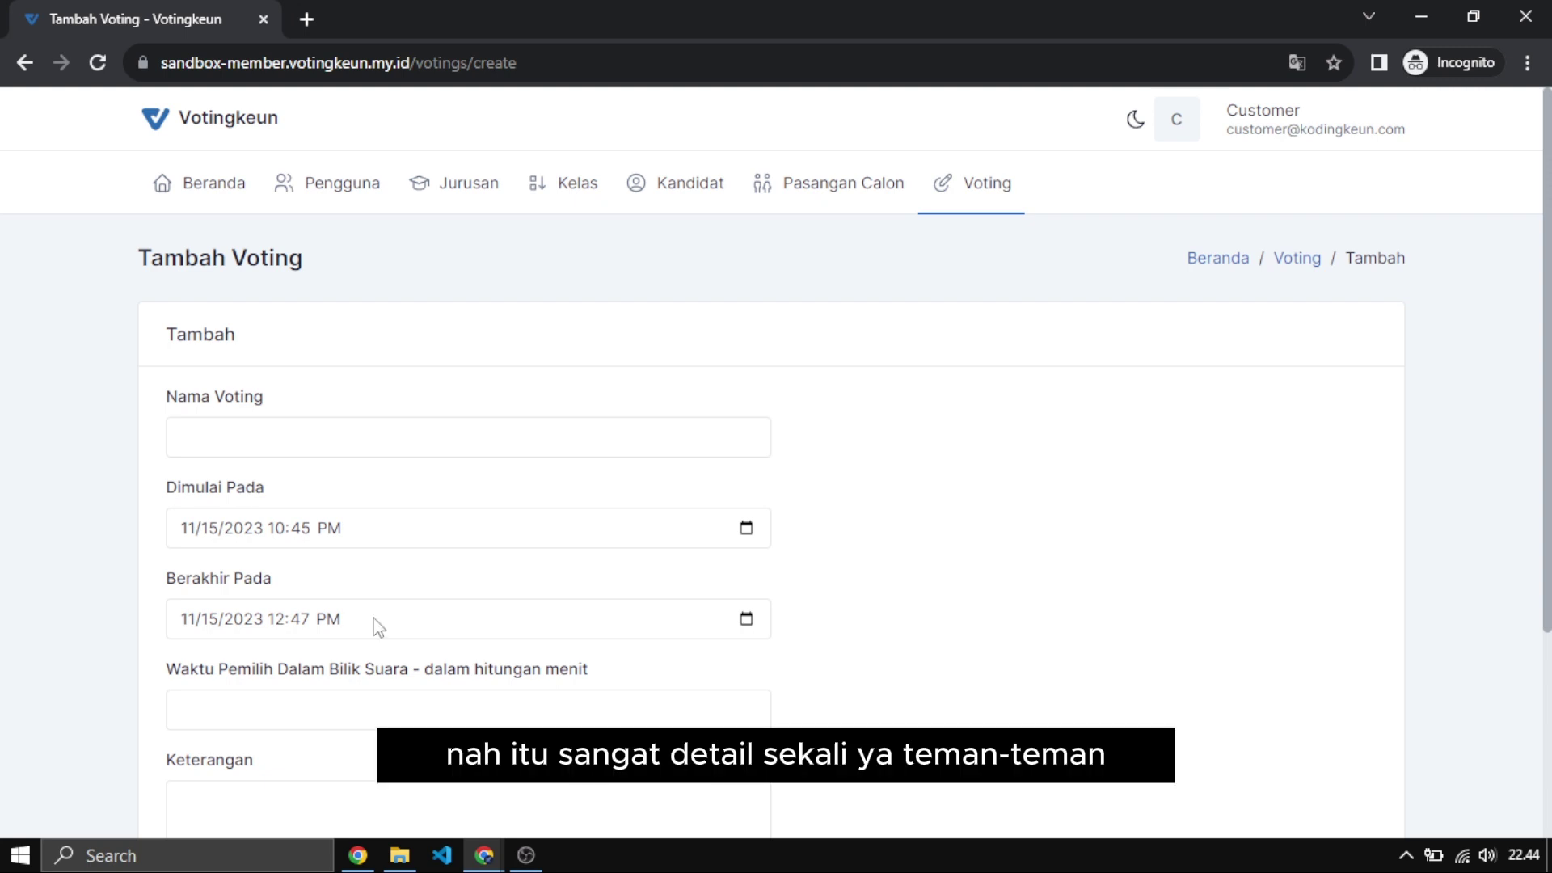
Replace the Waktu Pemilih Dalam Bilik Suara value with 5 minutes.
scroll(533, 454, "down", 4)
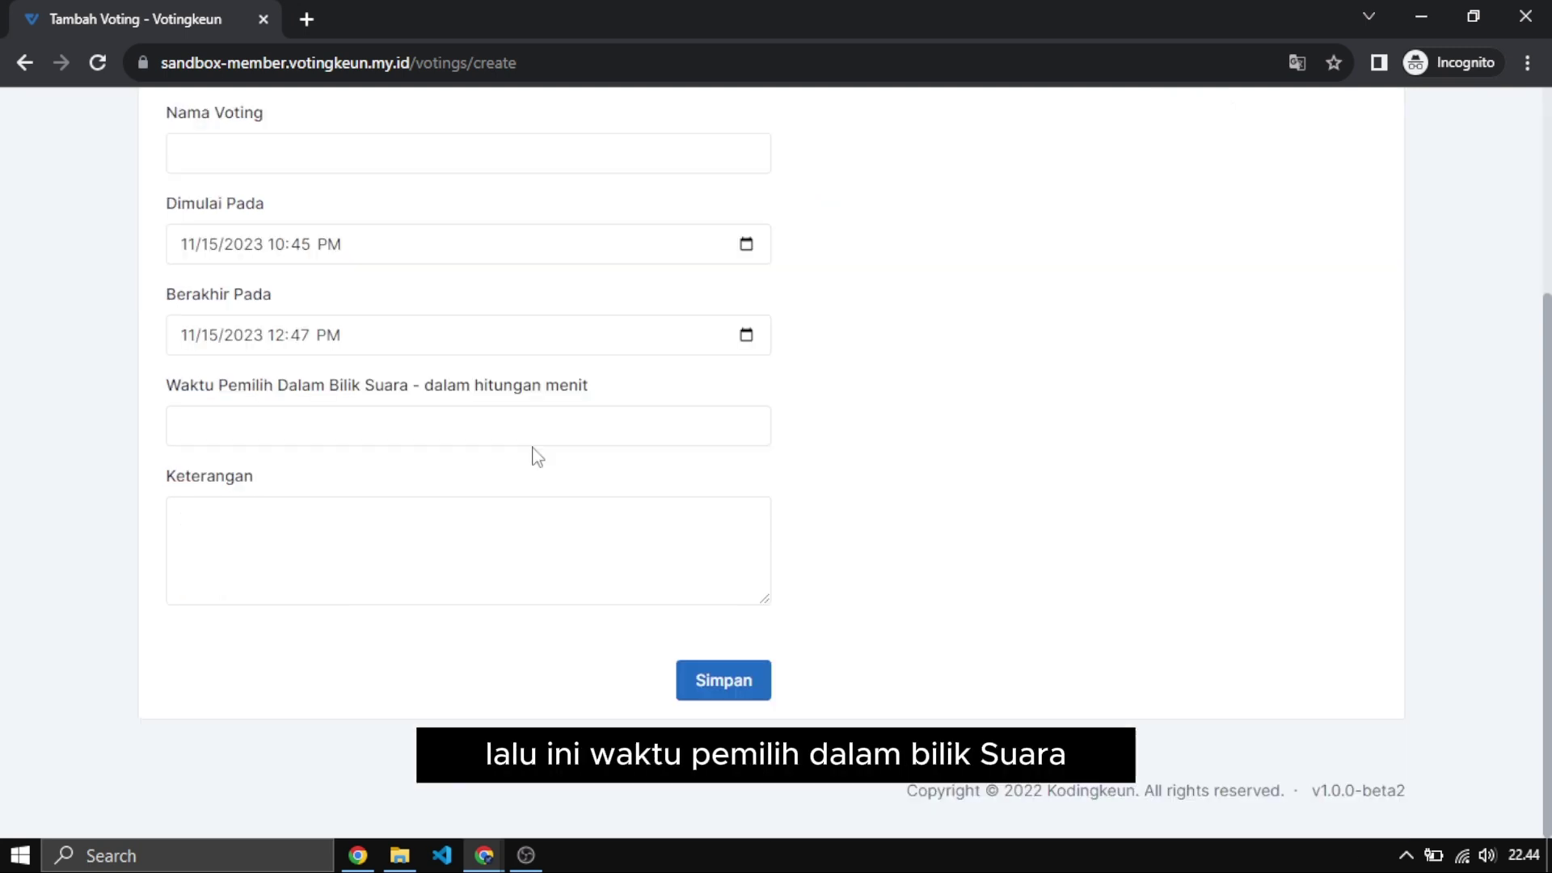
left_click(424, 439)
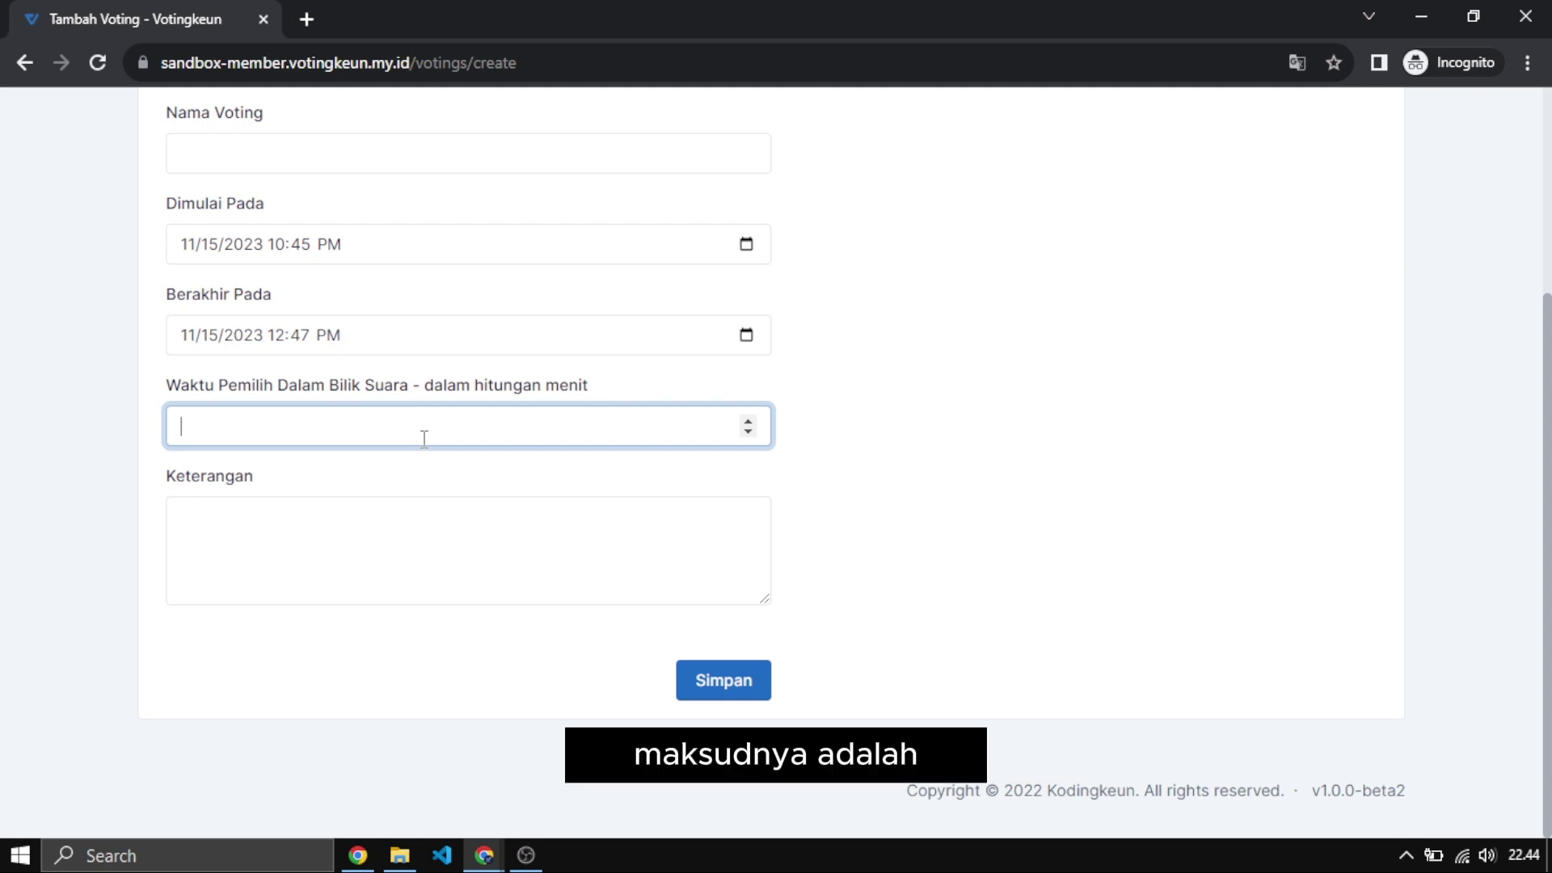
left_click(128, 439)
left_click(215, 427)
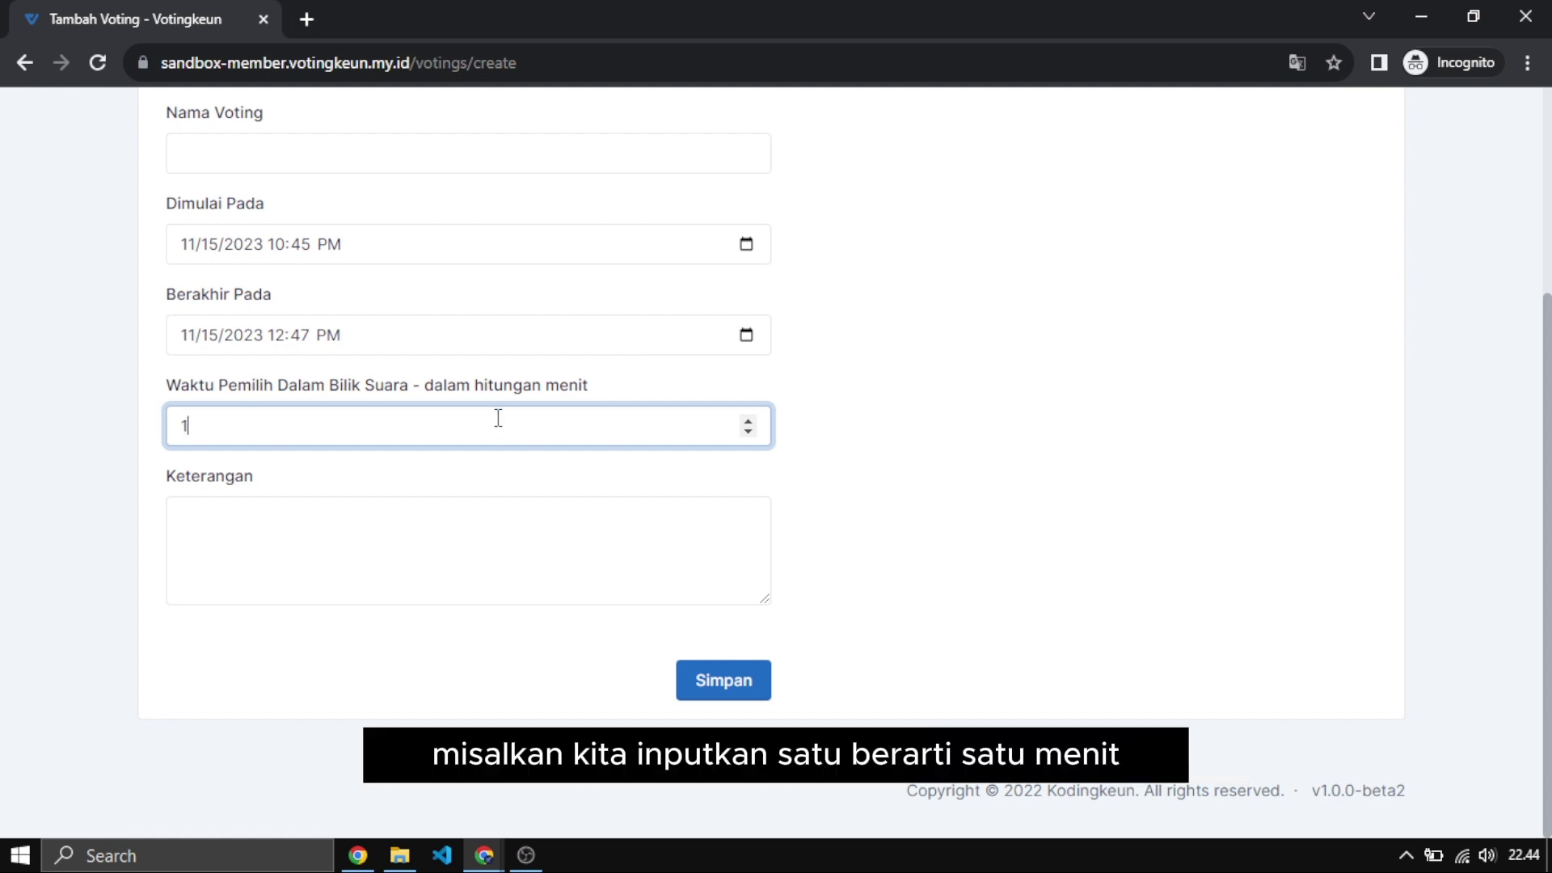
key("BackSpace")
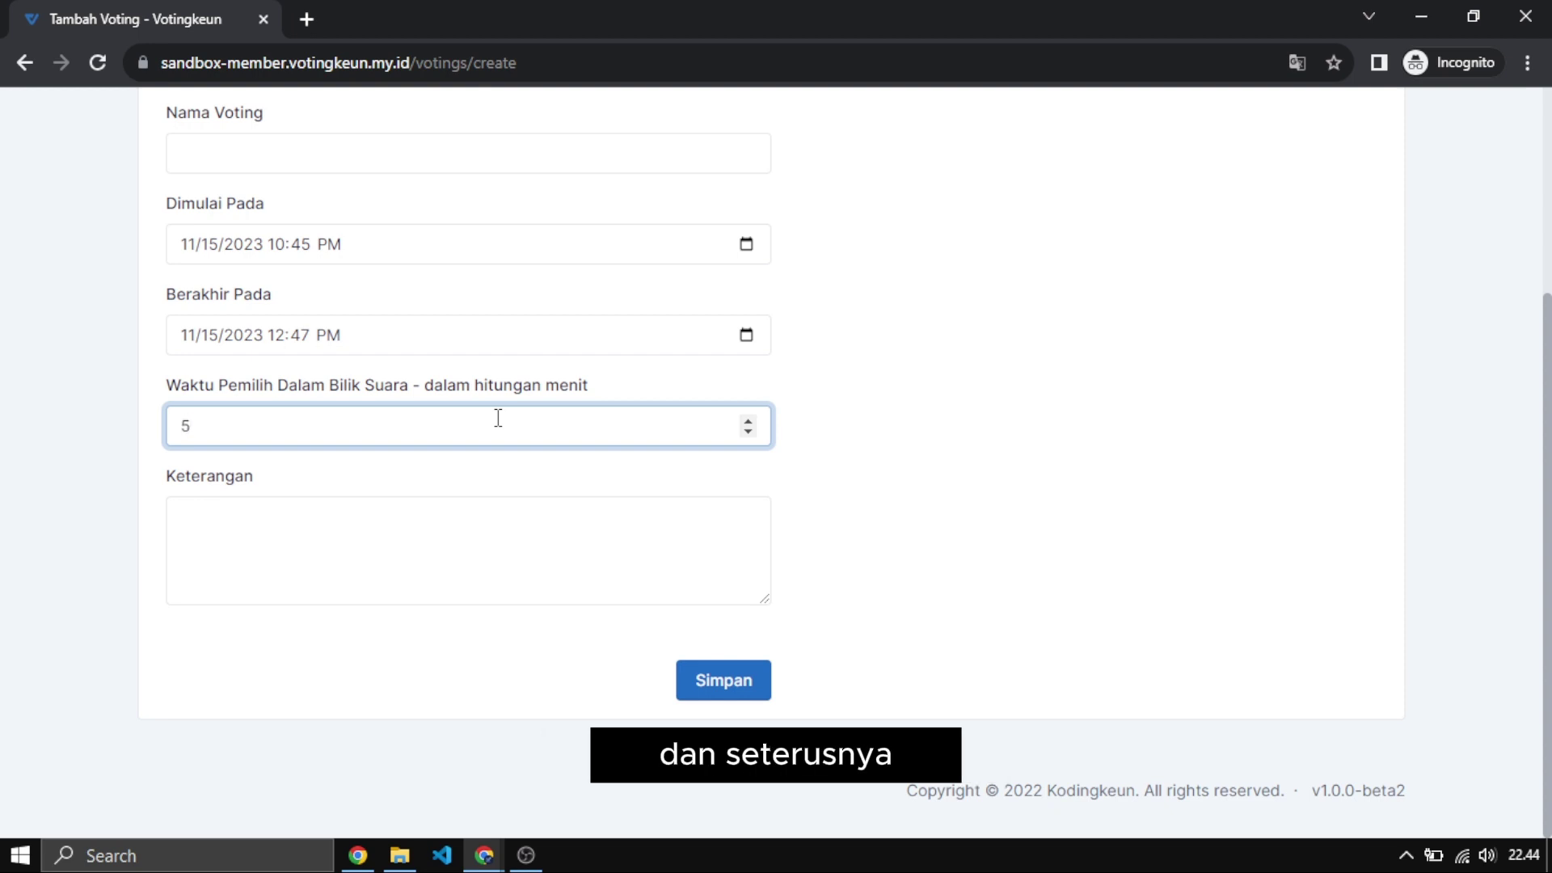
key("BackSpace")
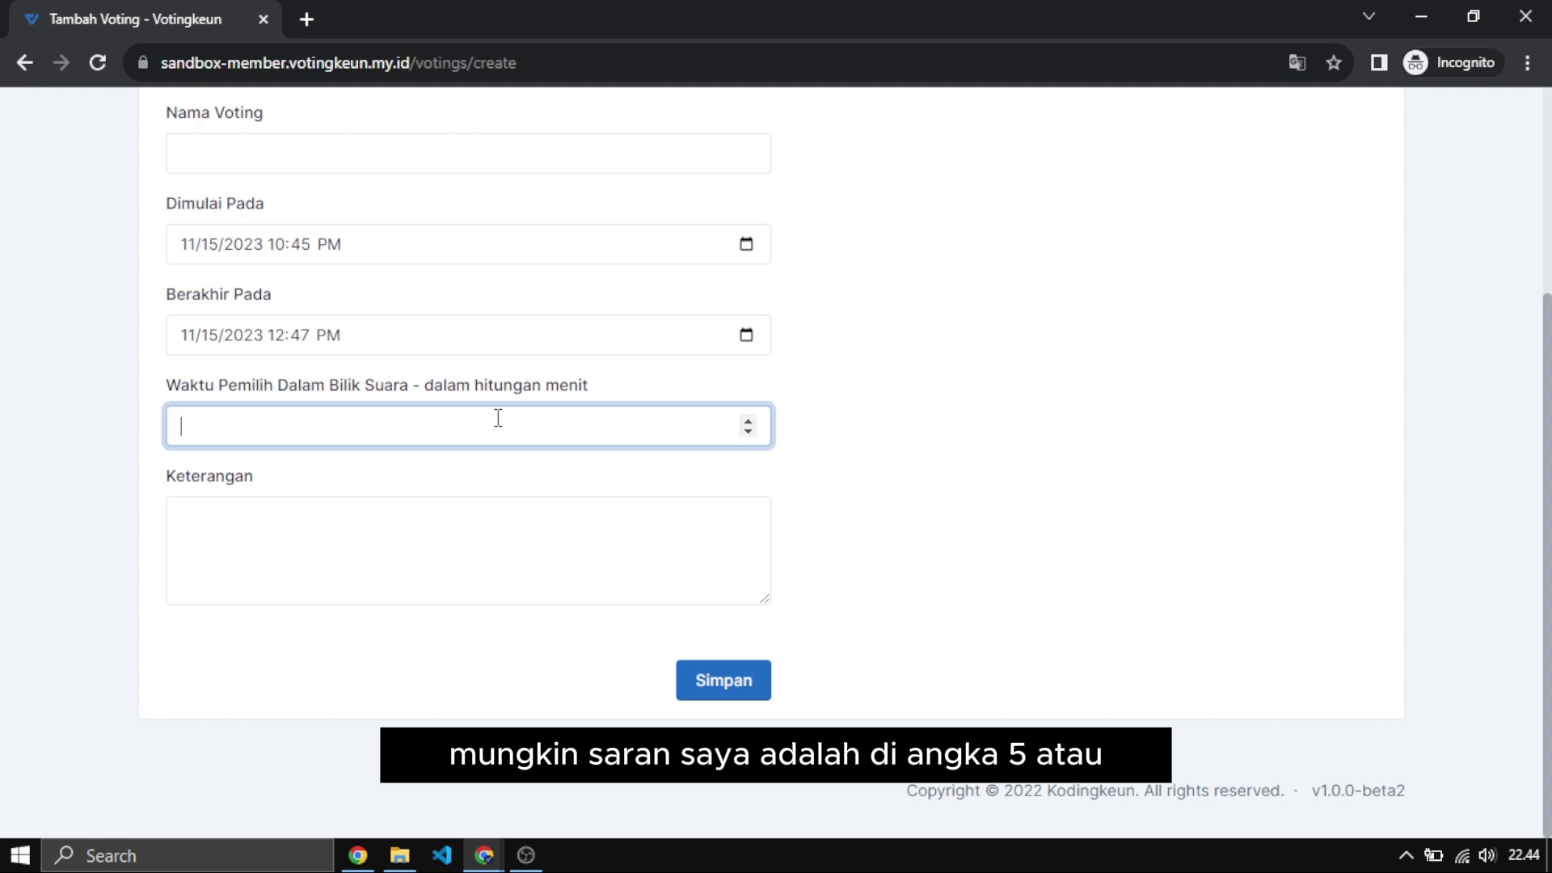
key("BackSpace")
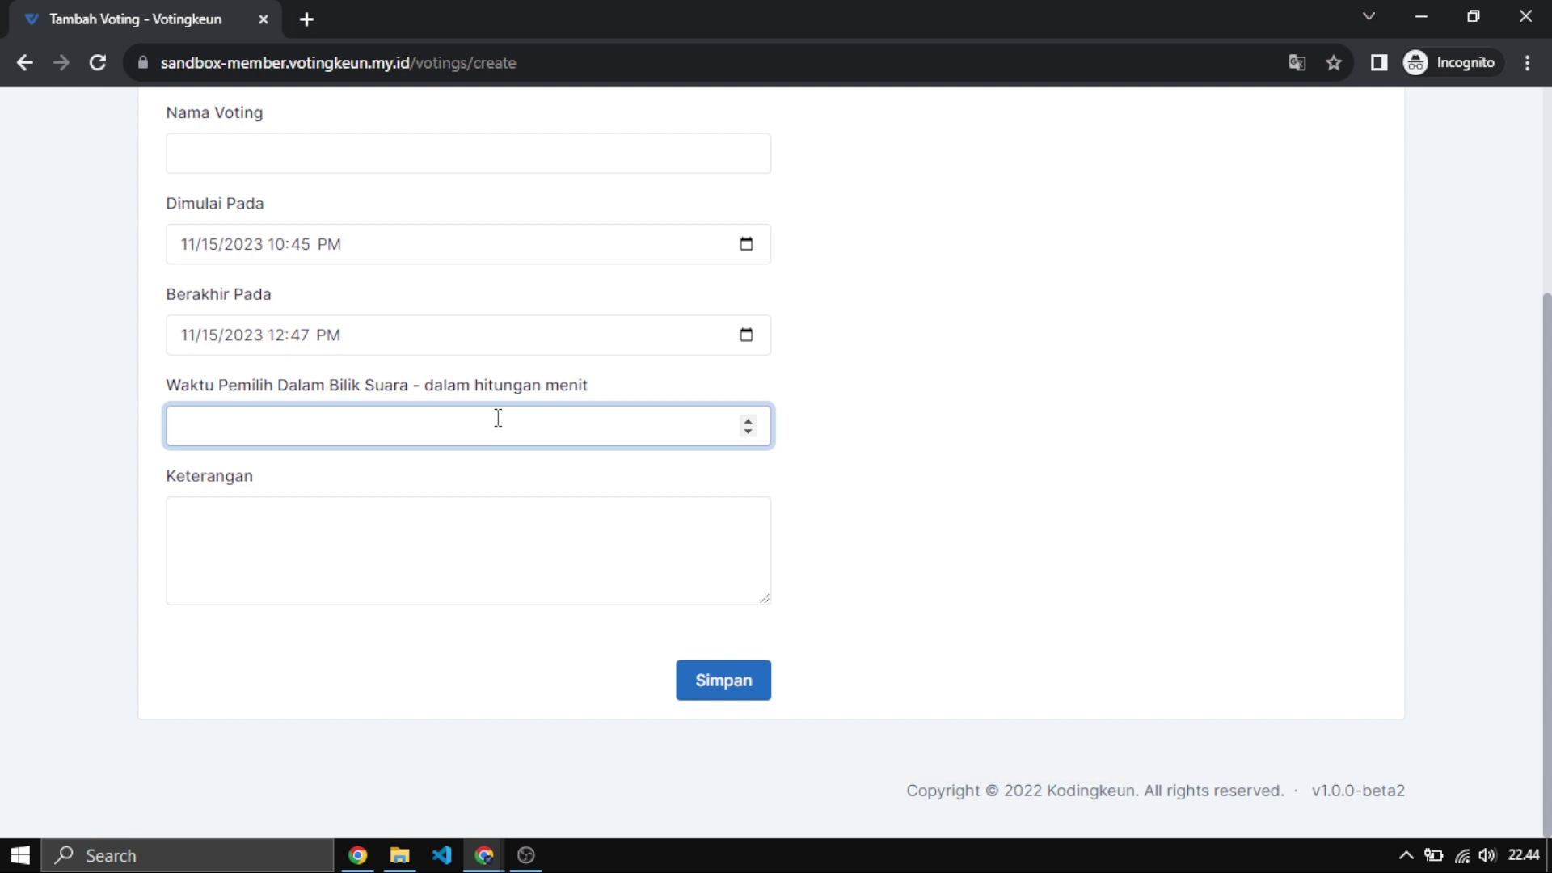
key("BackSpace")
type("5")
Move to Keterangan, then leave the form unsaved and return to the Voting list.
left_click(383, 521)
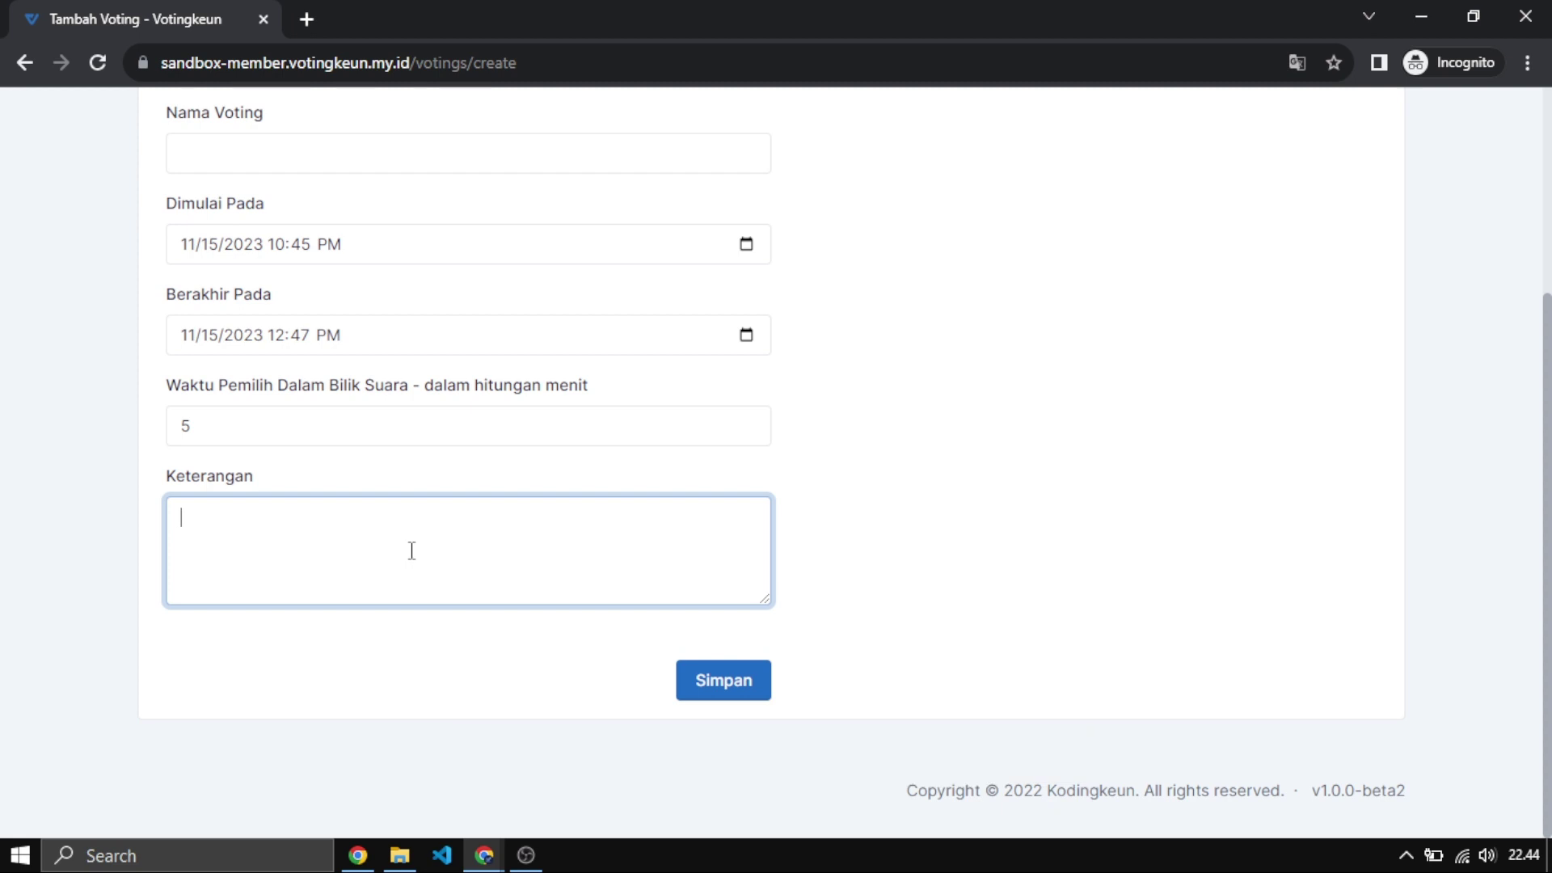
scroll(854, 564, "up", 4)
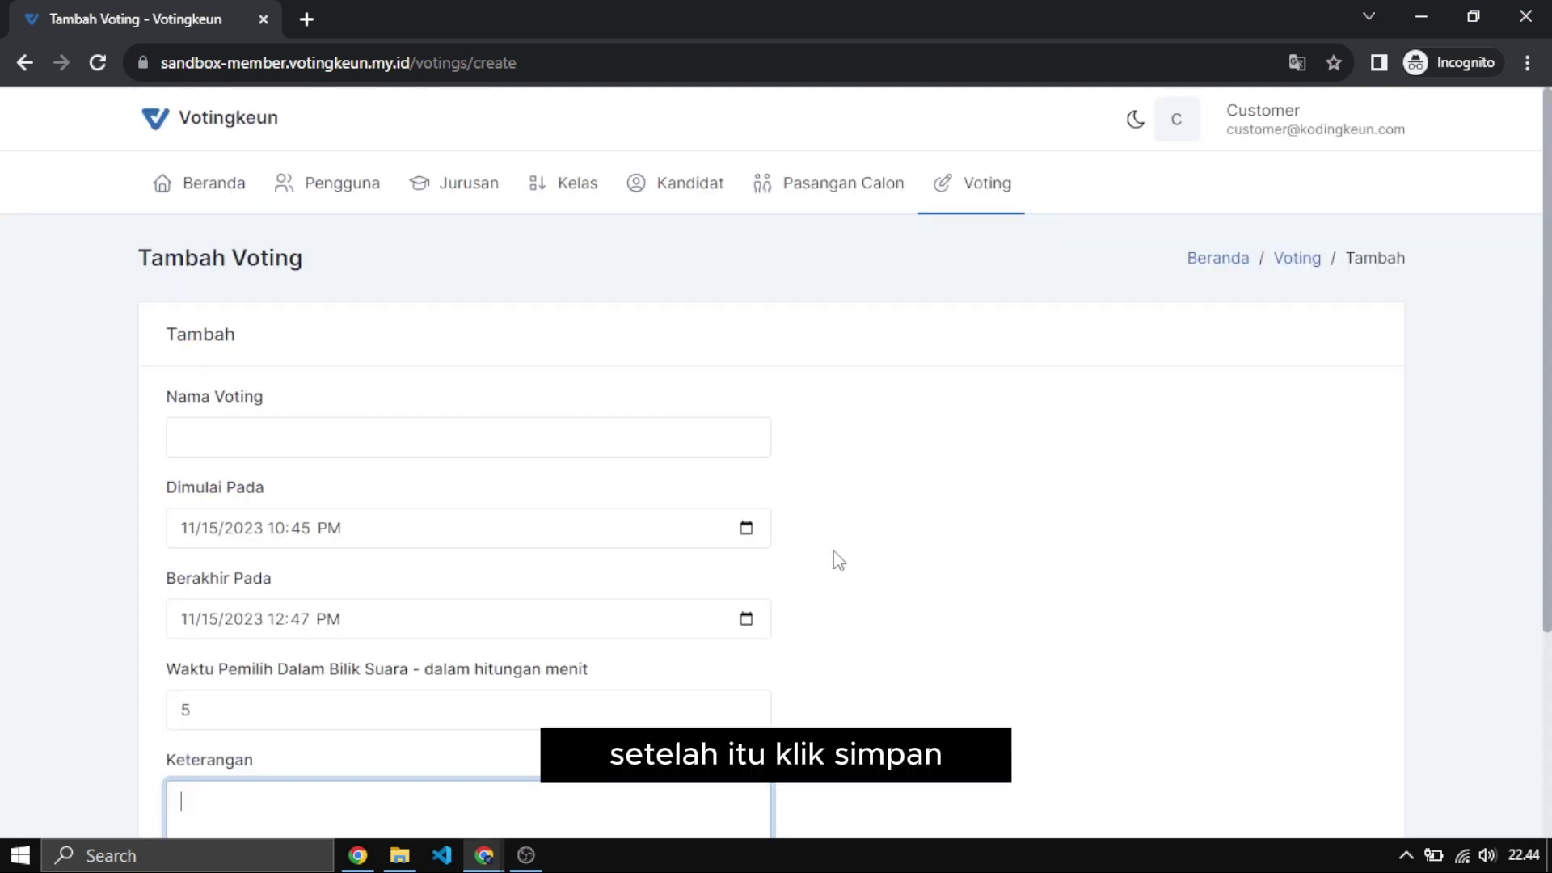
left_click(948, 198)
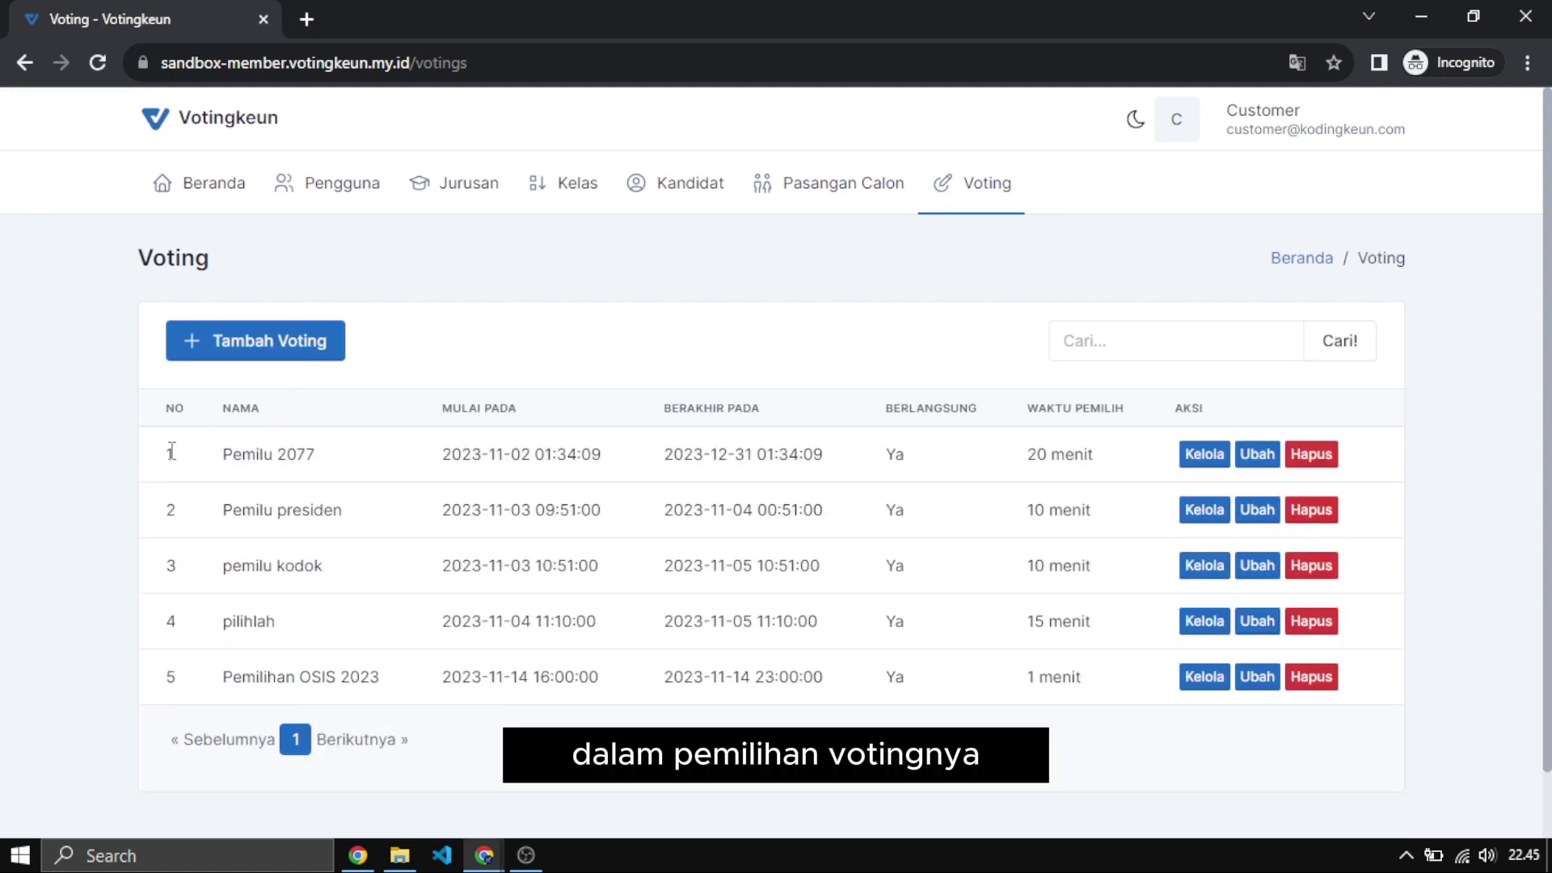
Go to the Kelola page for row 5, Pemilihan OSIS 2023, from the Voting list.
left_click_drag(165, 454, 677, 483)
left_click(762, 459)
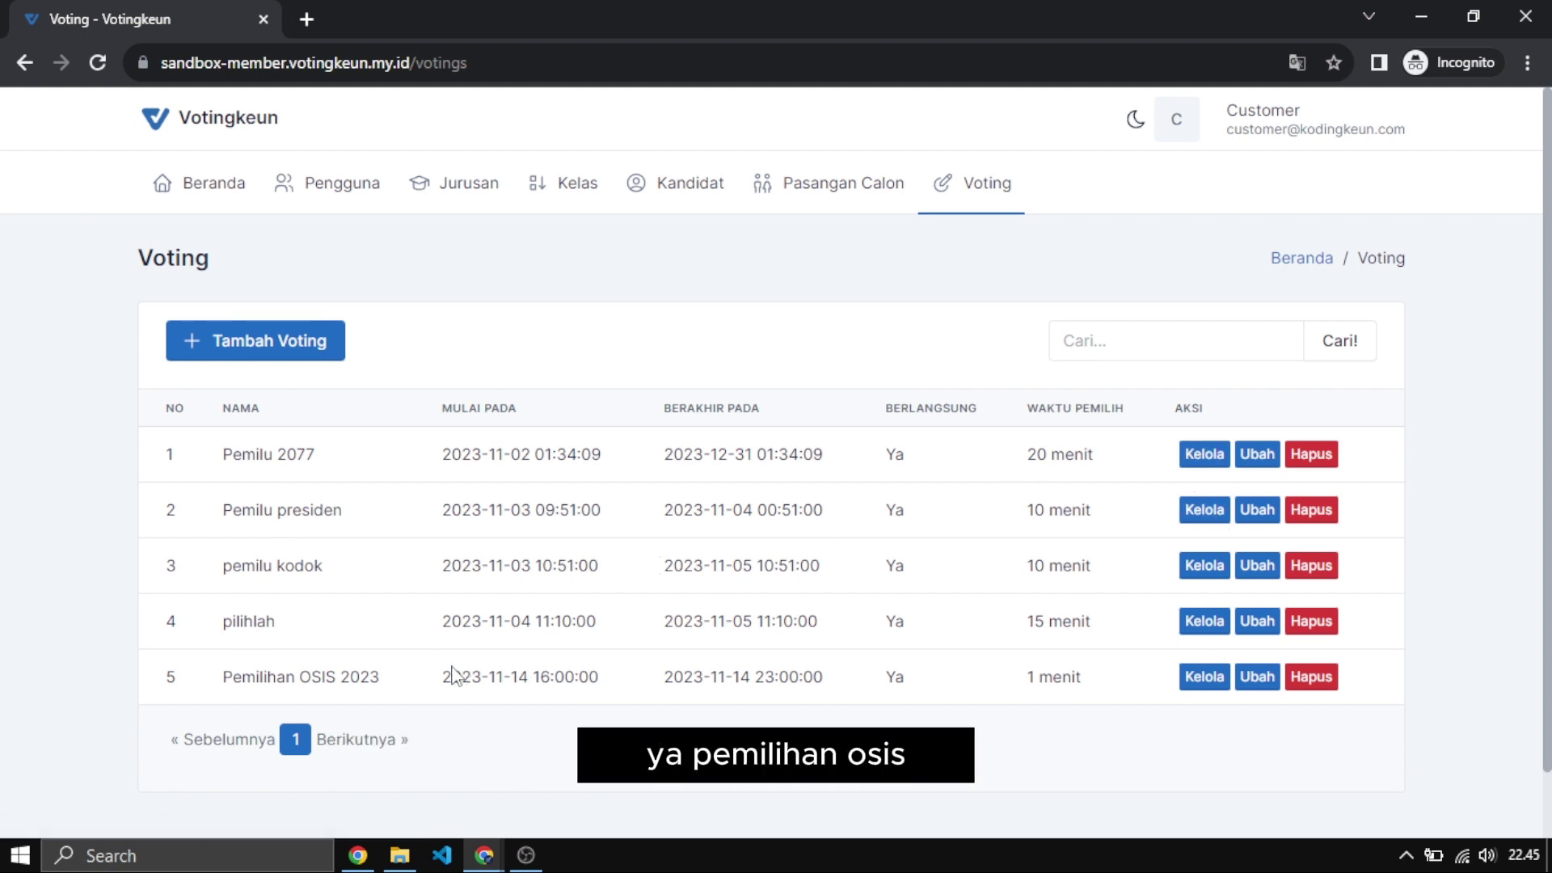
double_click(242, 679)
left_click_drag(242, 682, 389, 691)
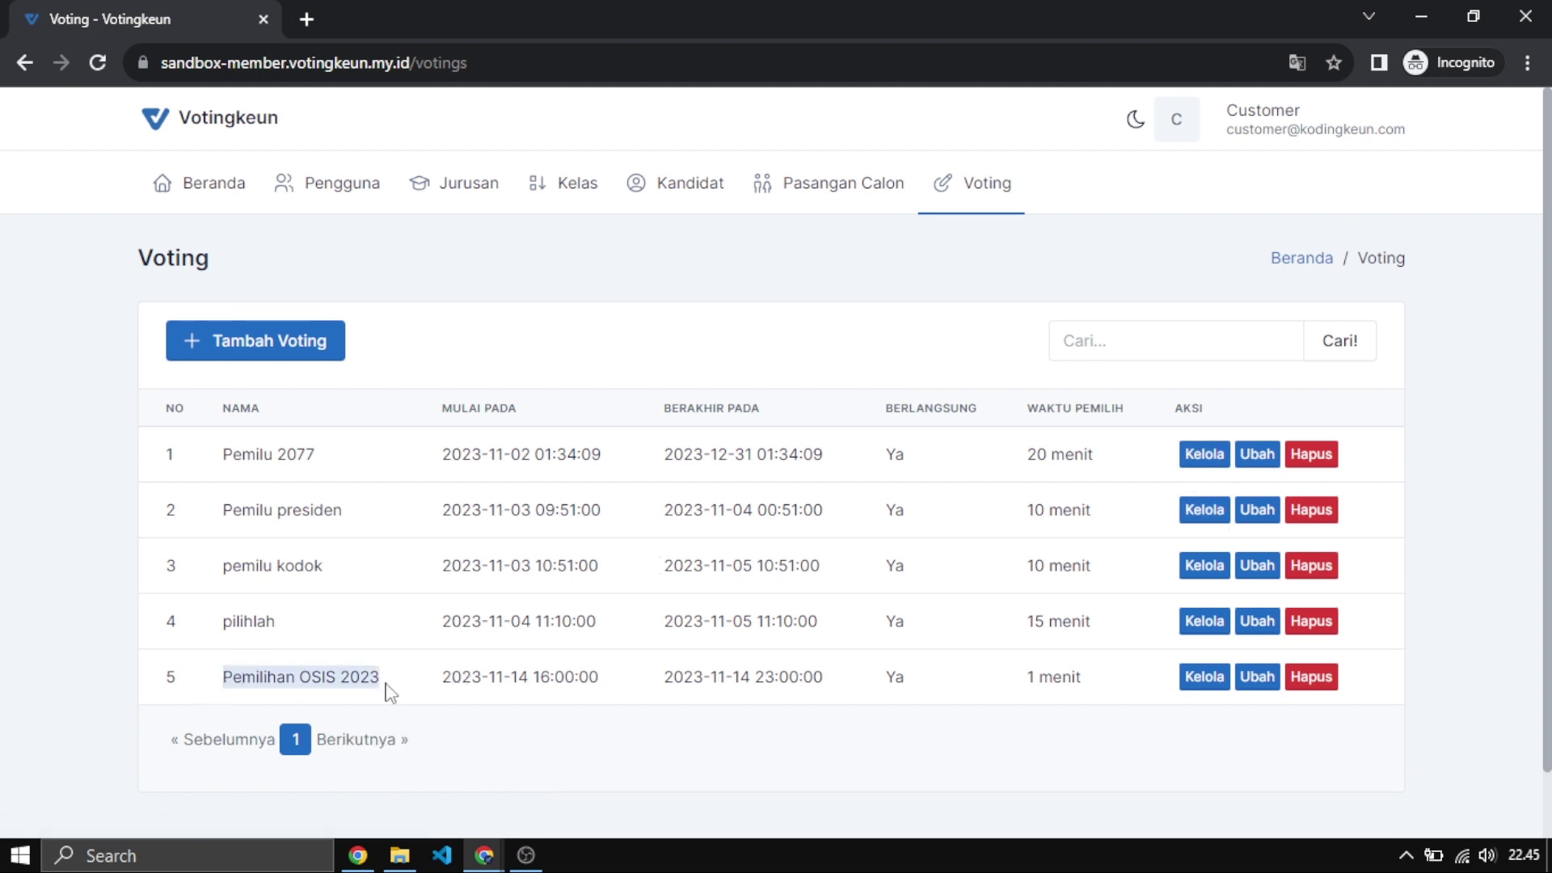
left_click(1204, 693)
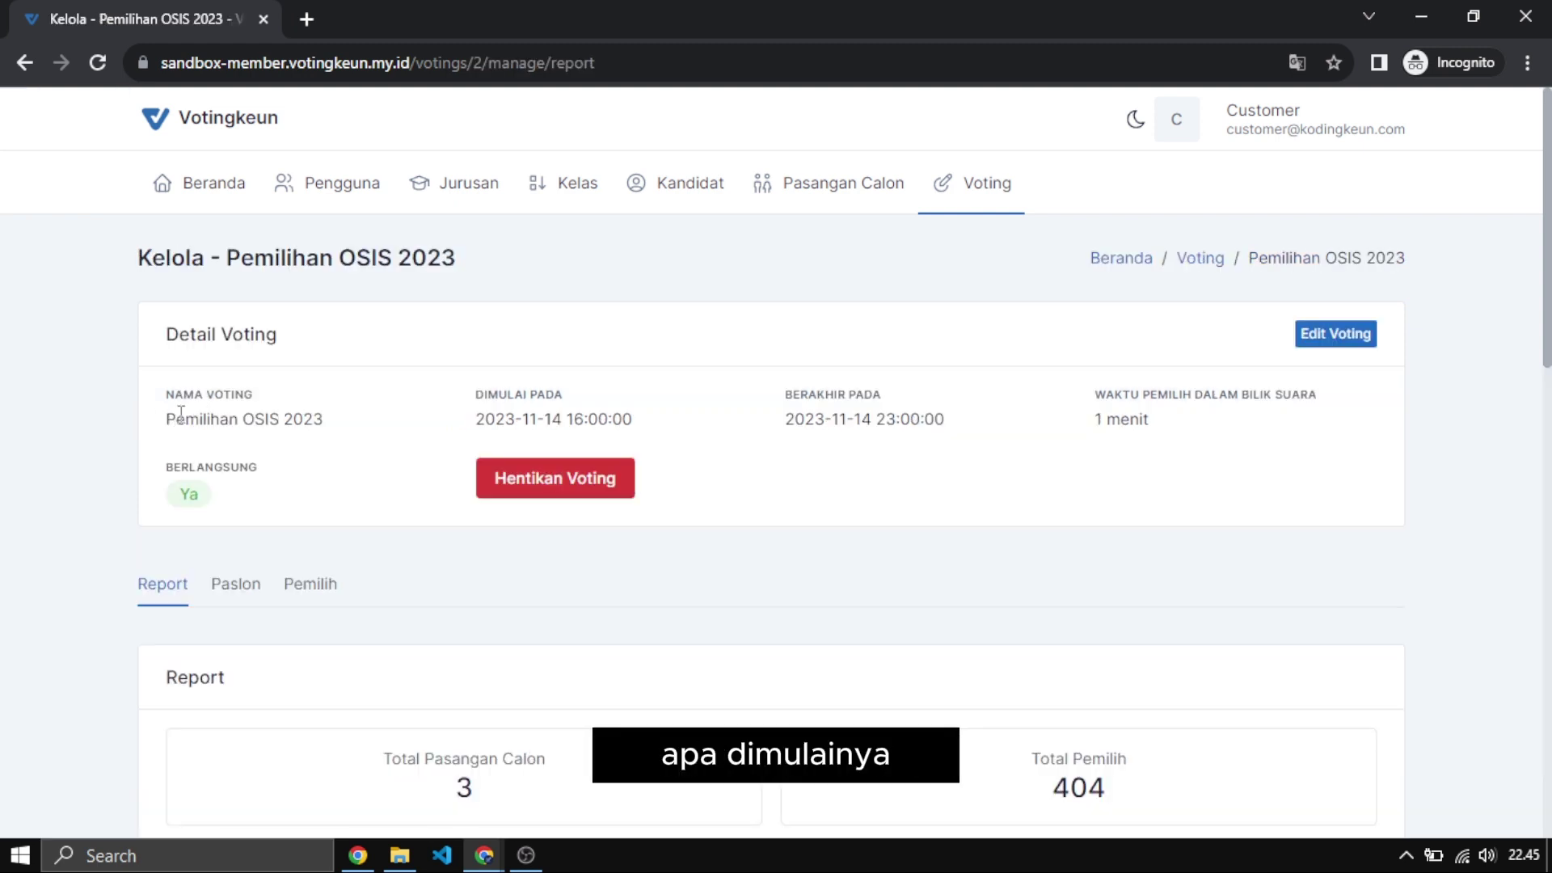
Review the vote's name and start time, then stop Pemilihan OSIS 2023 with Hentikan Voting.
left_click_drag(176, 414, 307, 420)
left_click(423, 426)
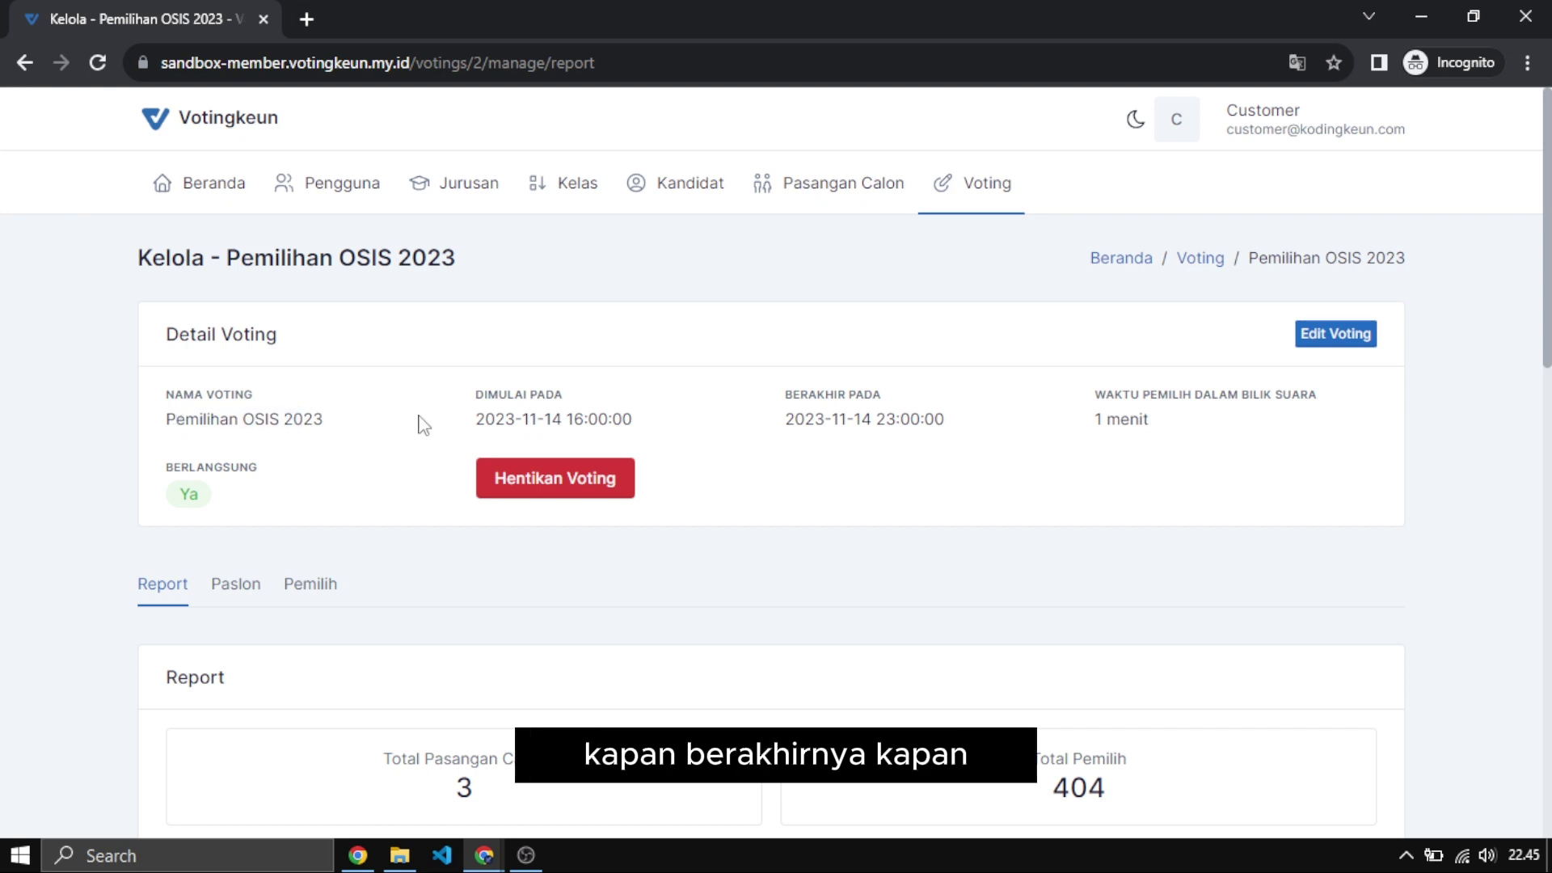
left_click_drag(423, 426, 1084, 426)
left_click(1036, 426)
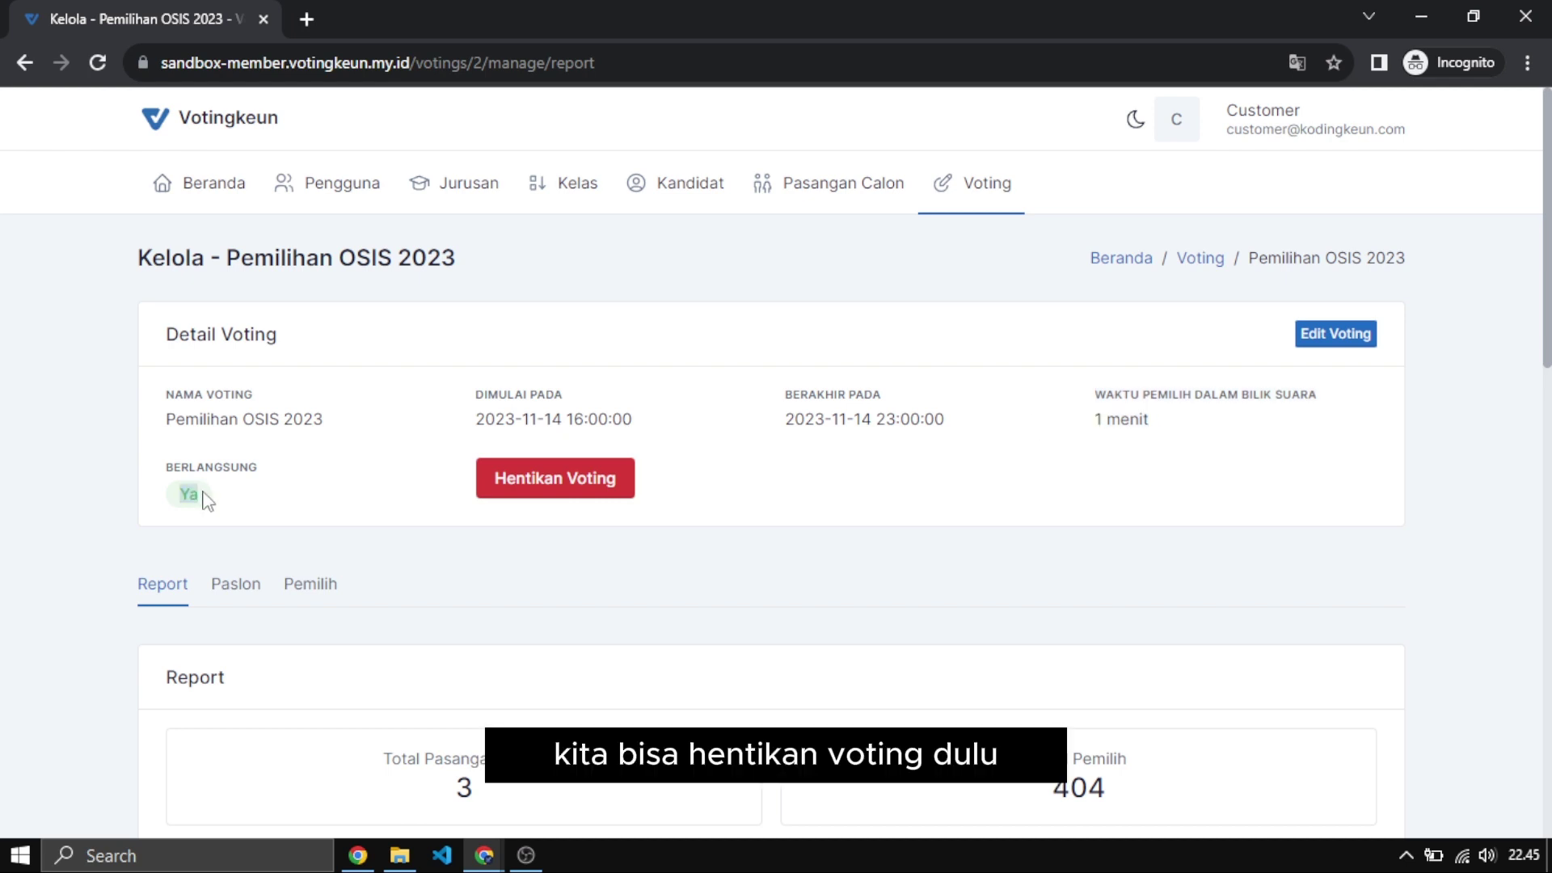
left_click(517, 482)
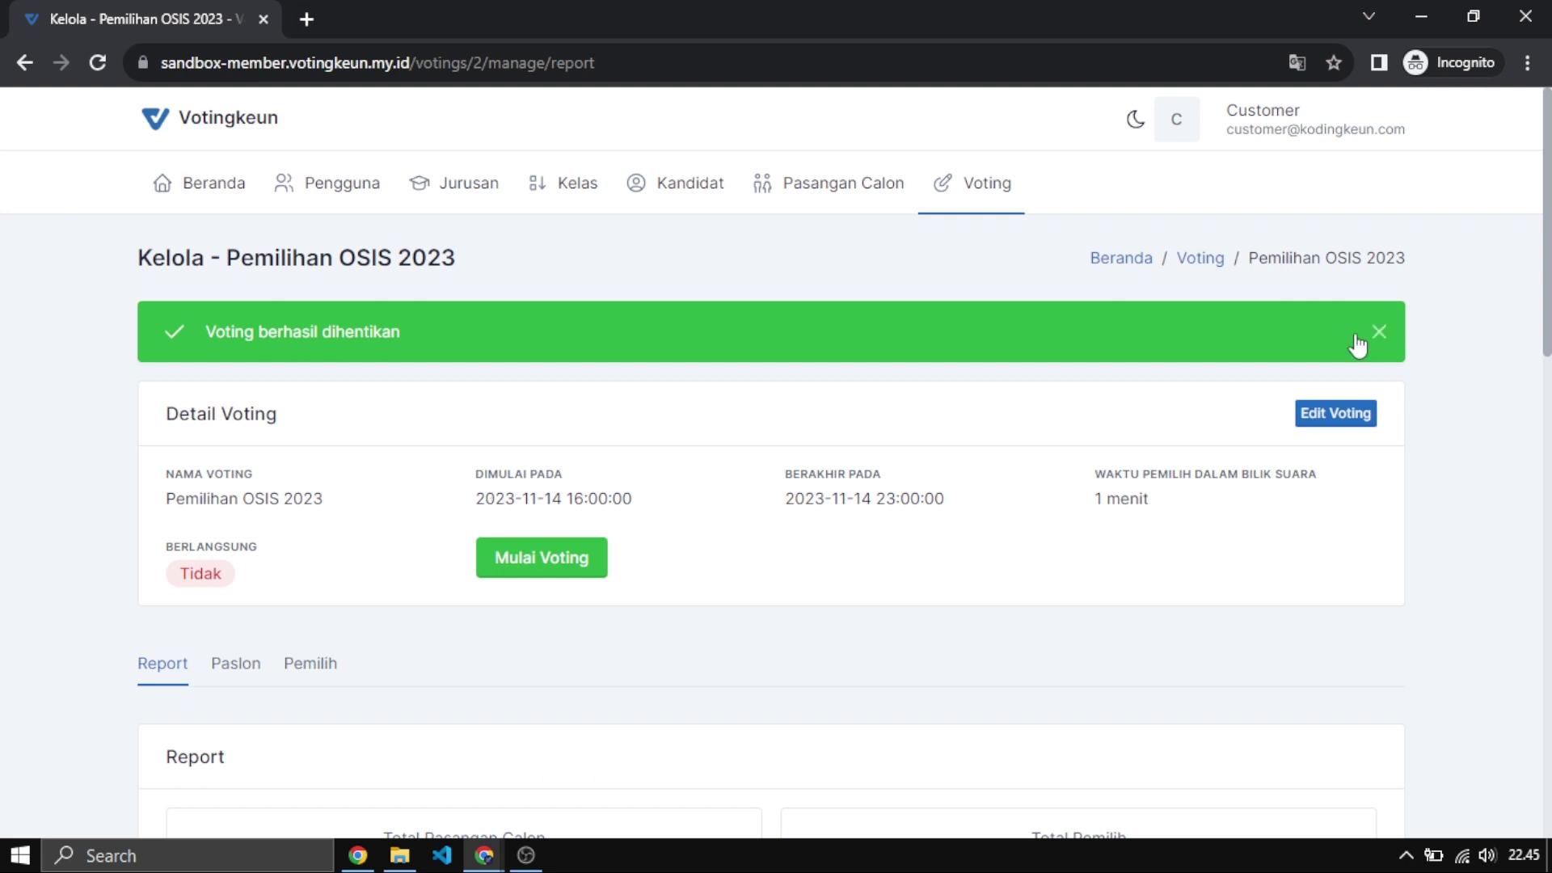
Dismiss the stop message and check the counts: 3 pairs, 404 voters, 3 voted, 401 remaining.
left_click(1378, 332)
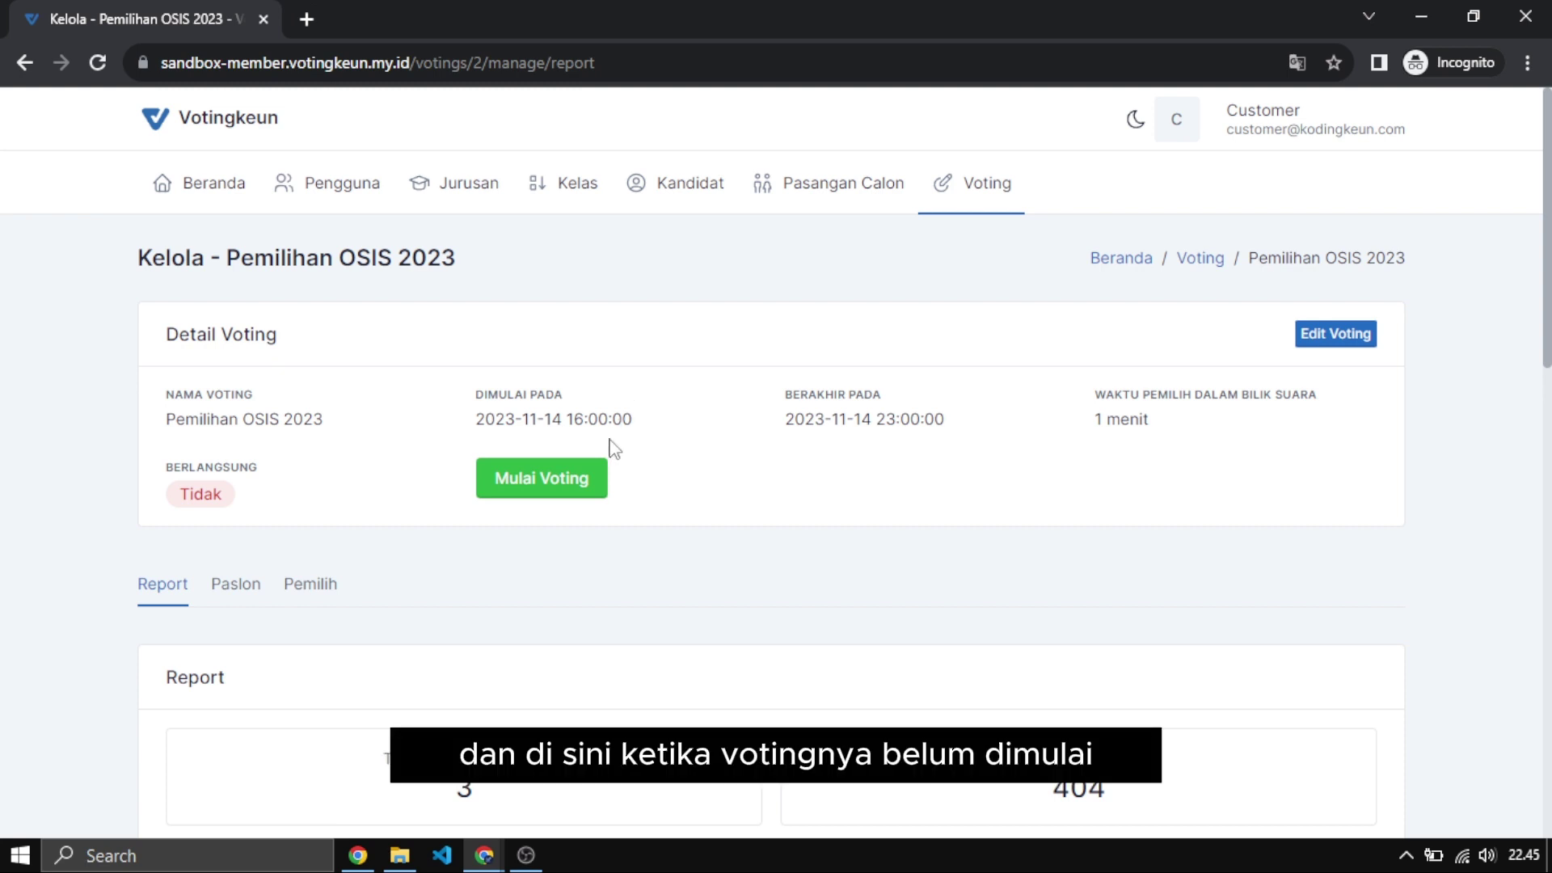
scroll(693, 482, "down", 3)
scroll(658, 252, "down", 3)
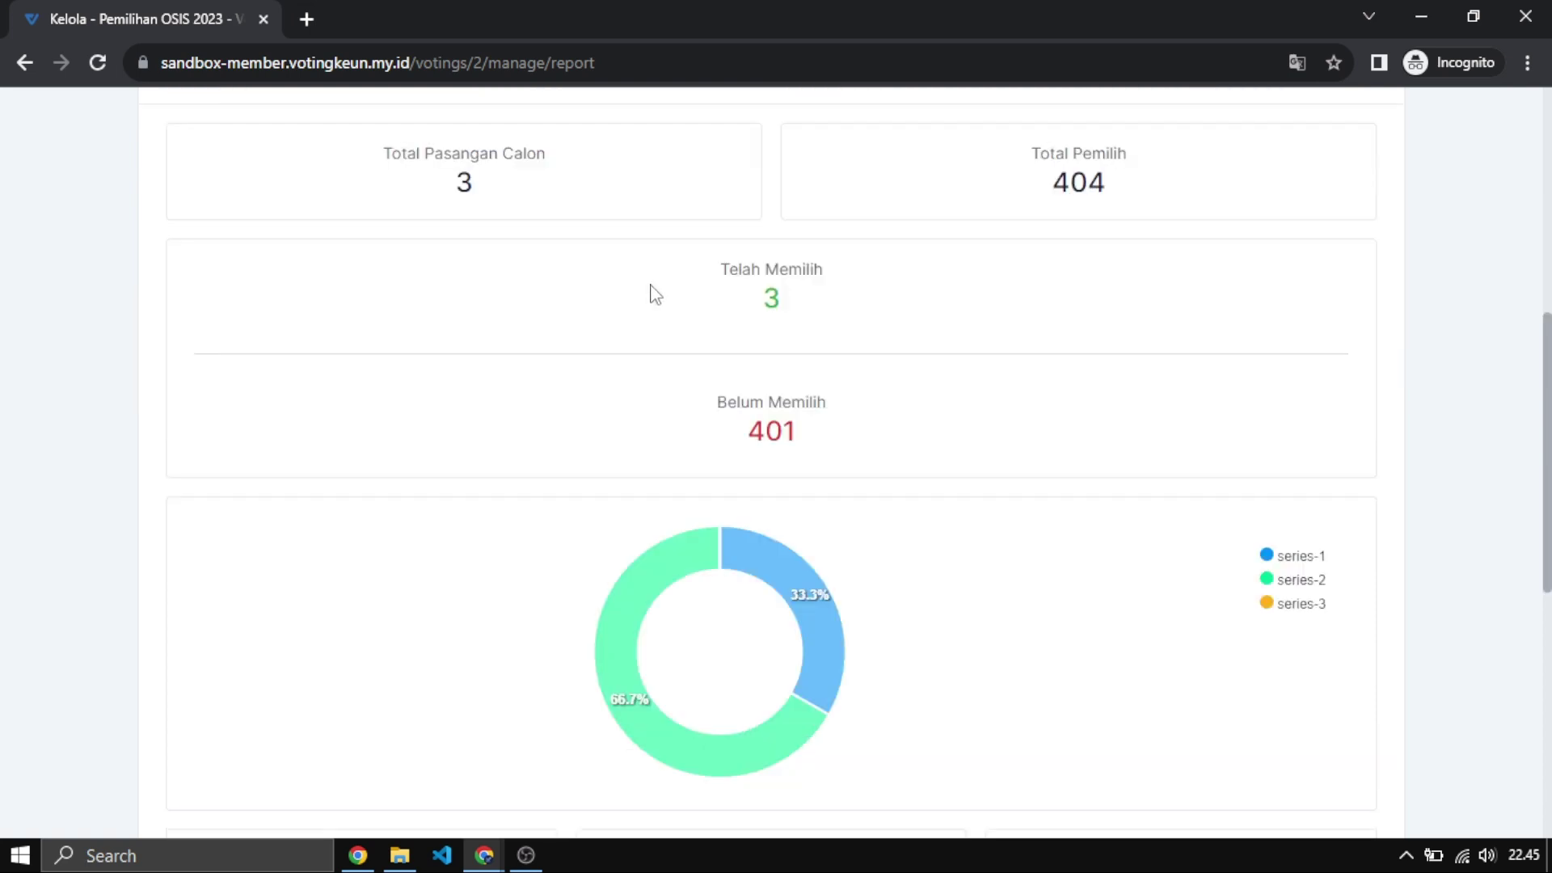
double_click(459, 198)
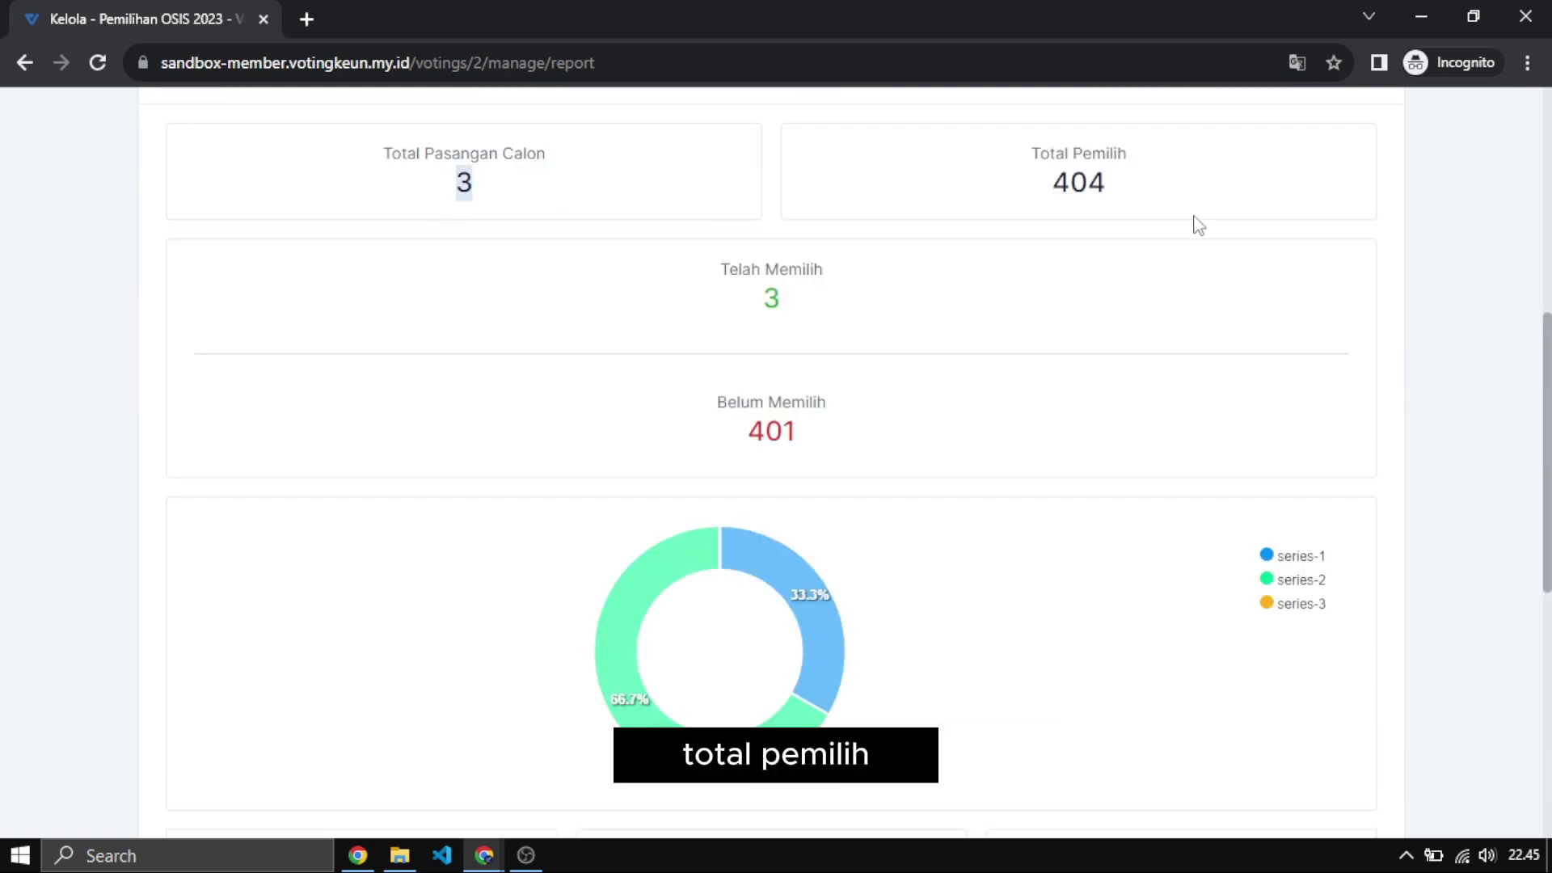
double_click(1078, 200)
double_click(771, 297)
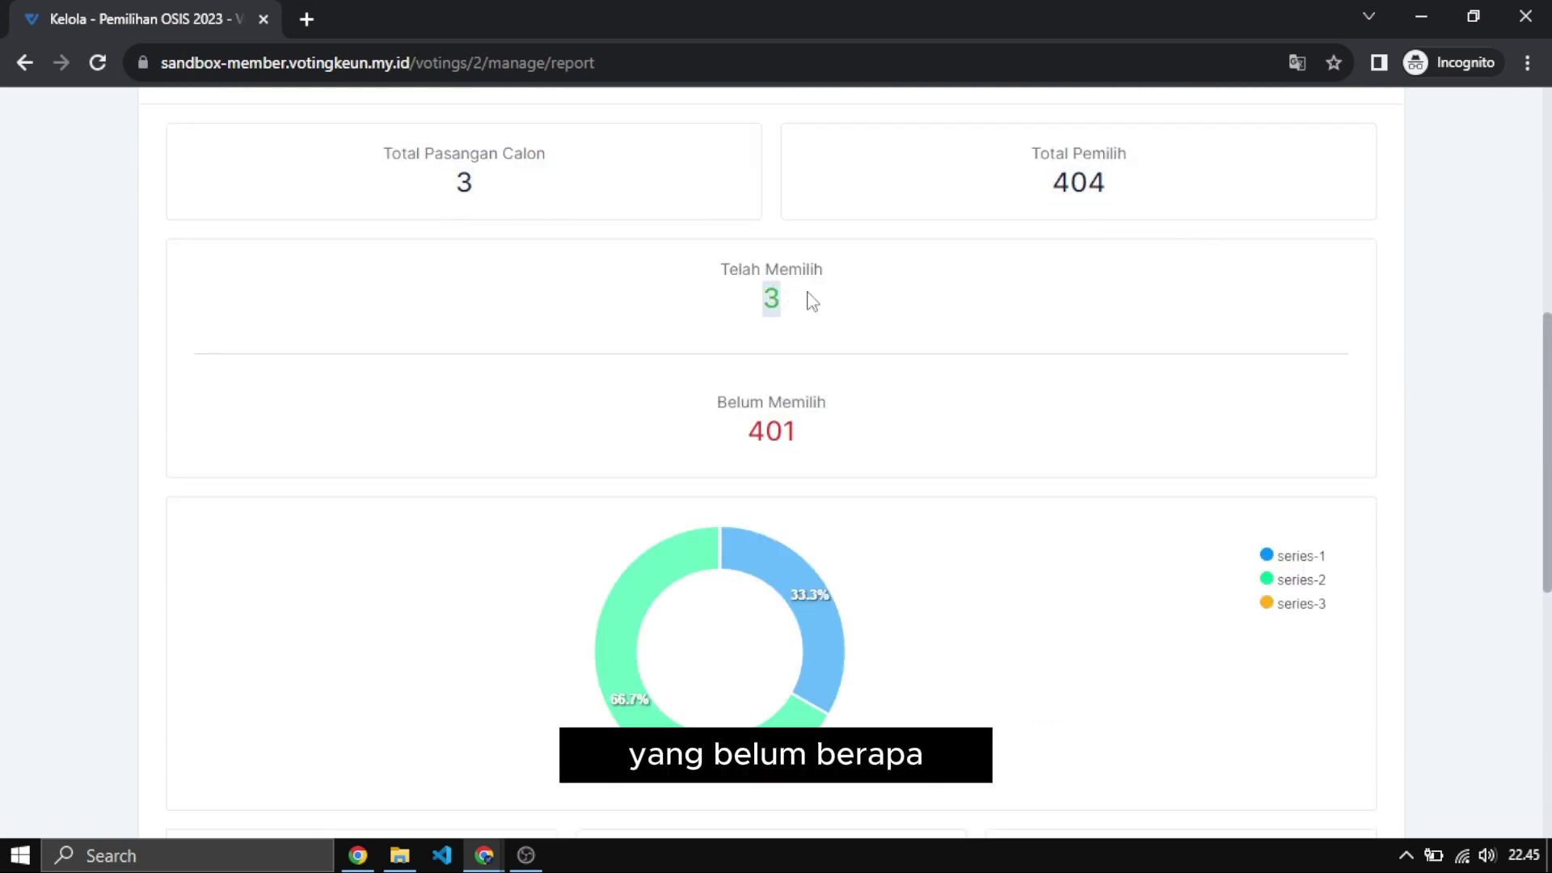
double_click(771, 431)
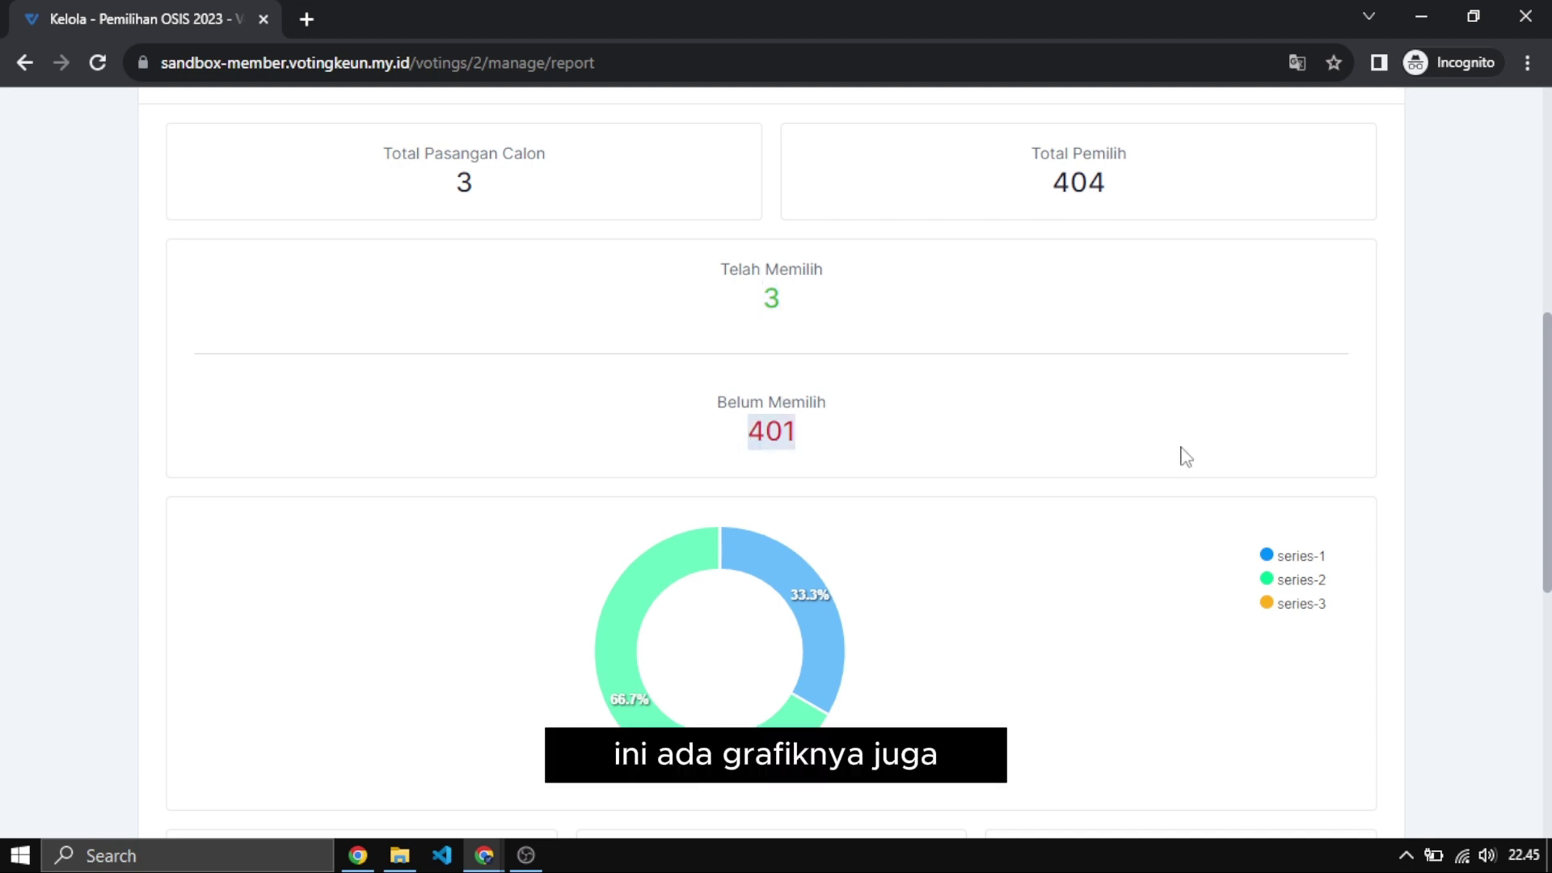
Review the pair vote totals: 1 for pair 01, 2 for pair 02, 0 for pair 03.
scroll(1181, 453, "down", 3)
mouse_move(837, 378)
scroll(834, 374, "down", 3)
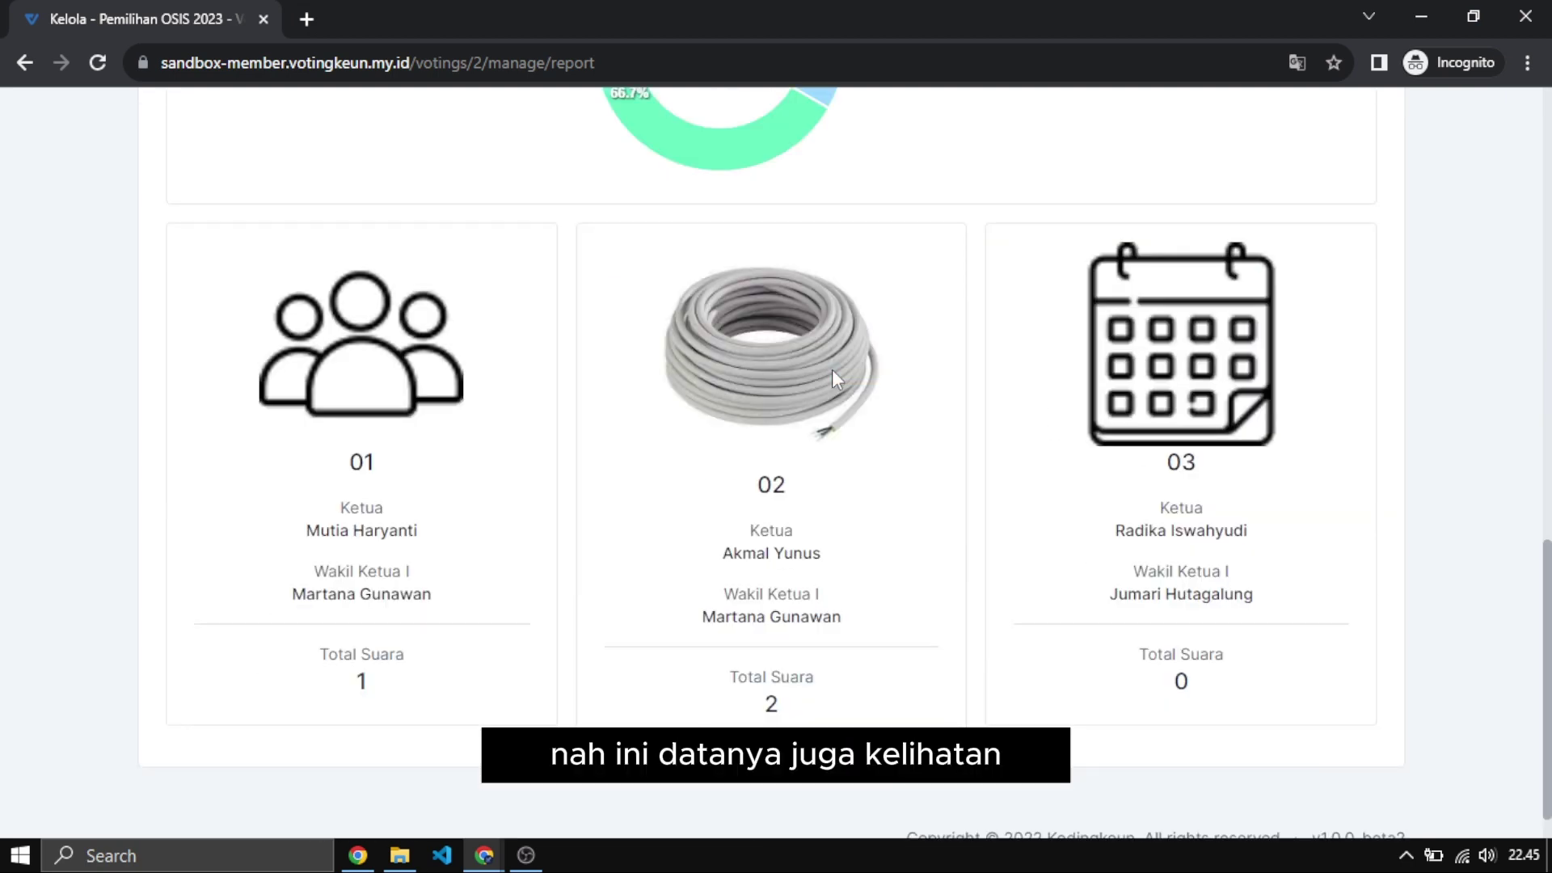
left_click_drag(338, 683, 454, 686)
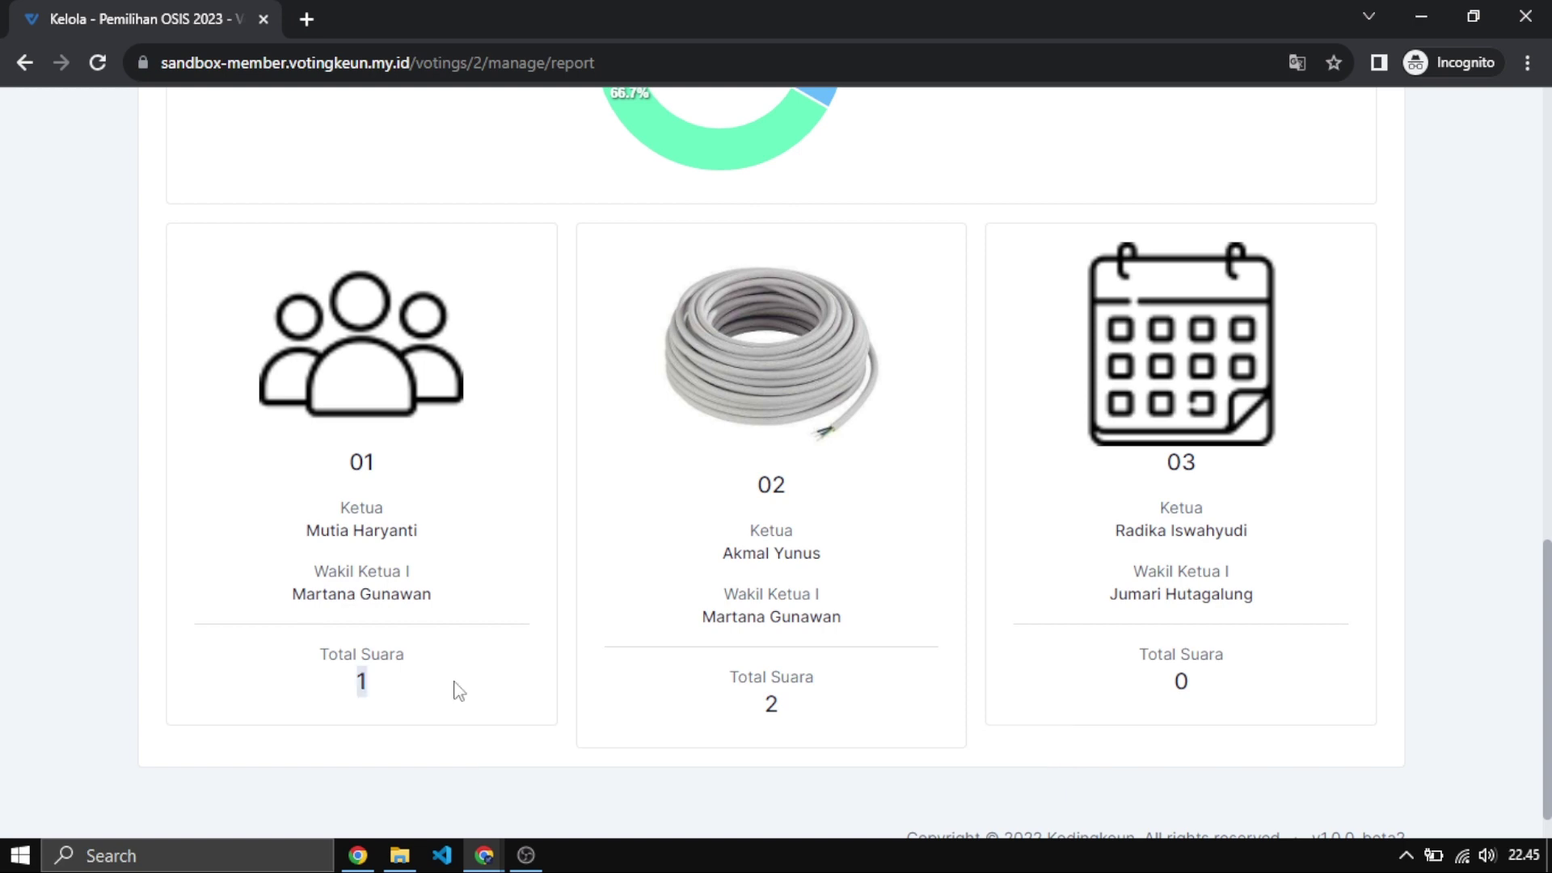
left_click_drag(698, 702, 1056, 700)
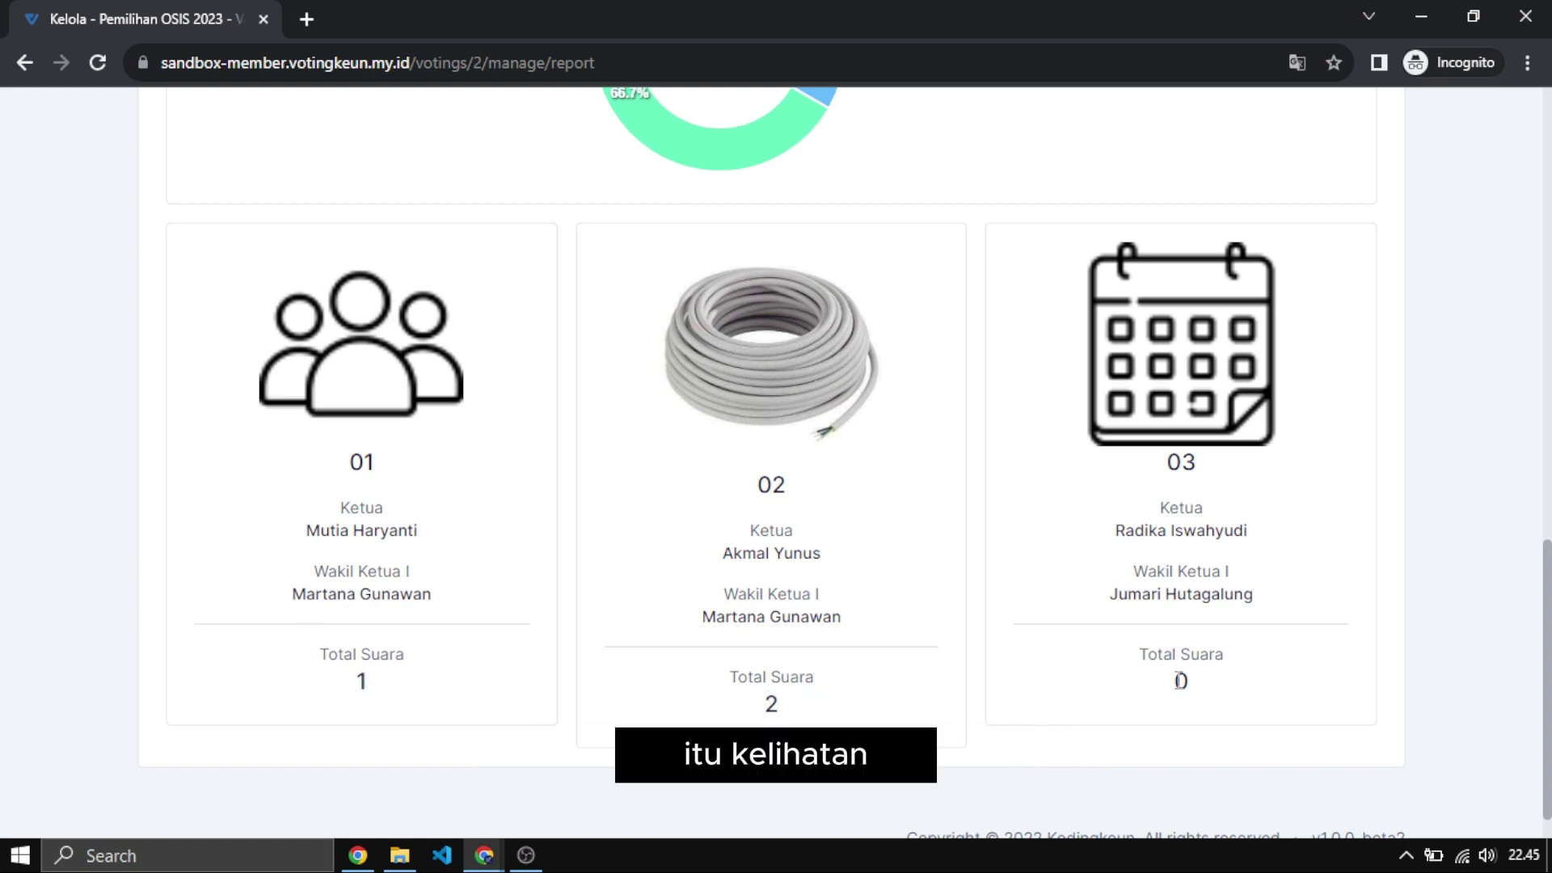
left_click_drag(1251, 683, 1131, 685)
scroll(579, 495, "up", 10)
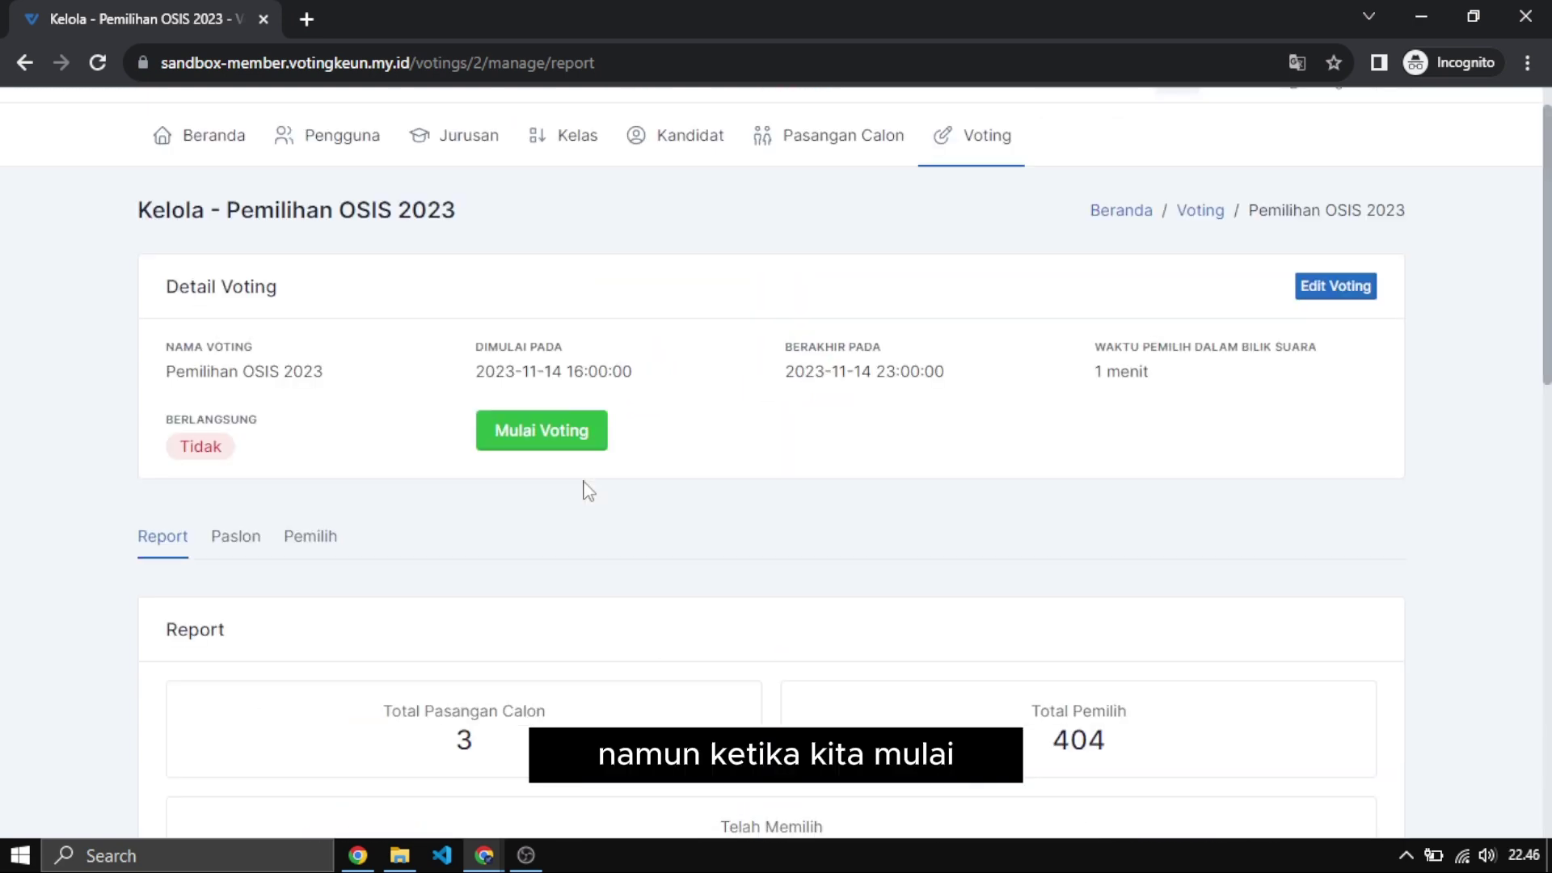
Restart Pemilihan OSIS 2023 with Mulai Voting and confirm the pair vote totals are now hidden.
left_click(583, 447)
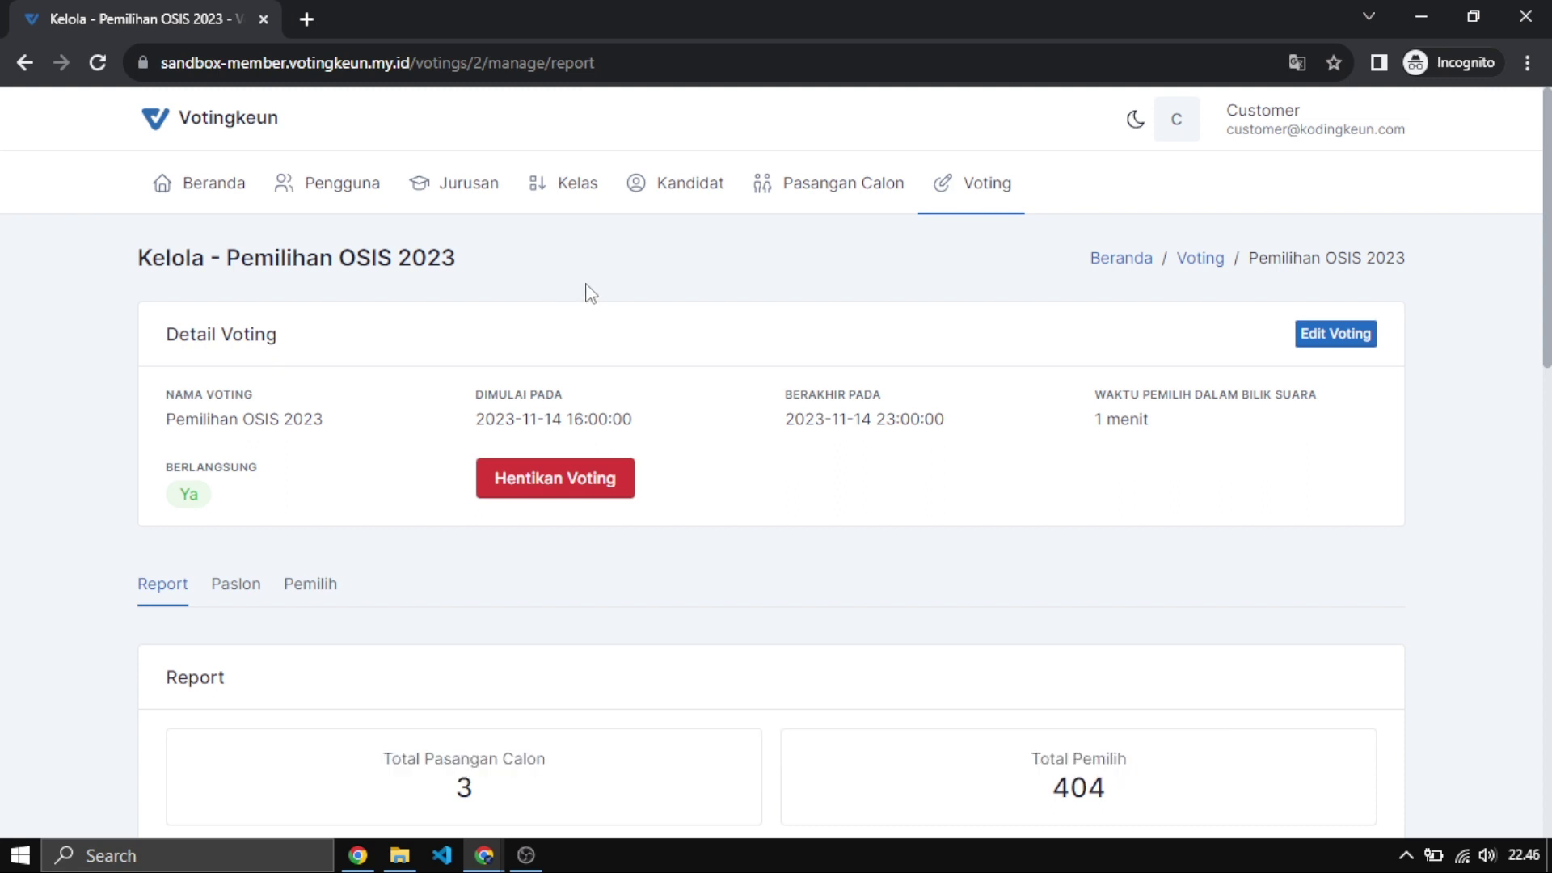
scroll(590, 291, "down", 3)
scroll(589, 291, "down", 9)
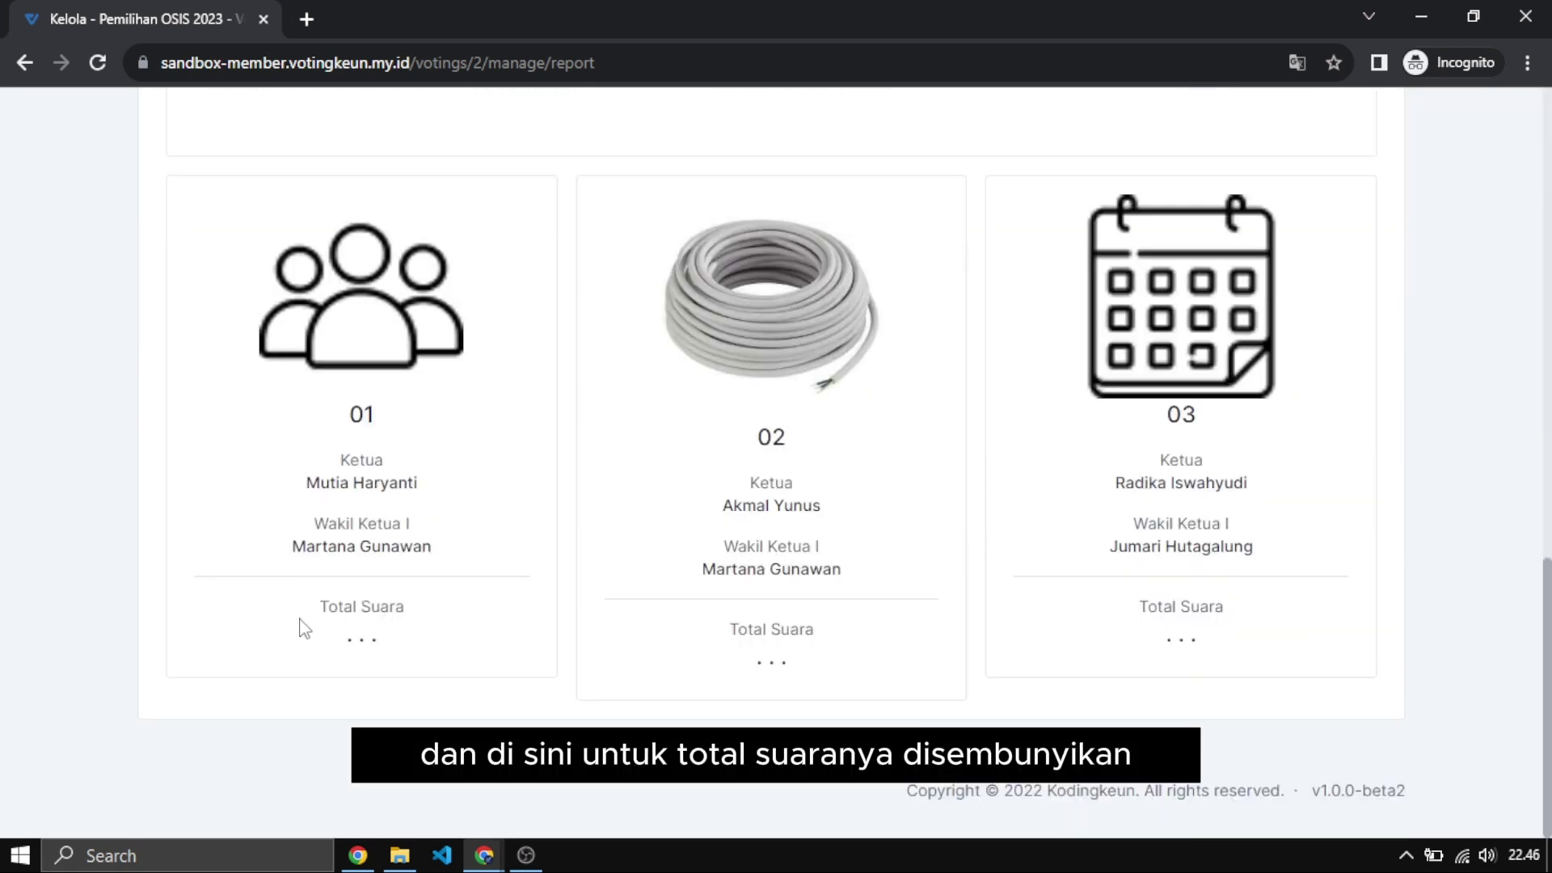
left_click_drag(301, 627, 404, 643)
left_click_drag(748, 656, 788, 658)
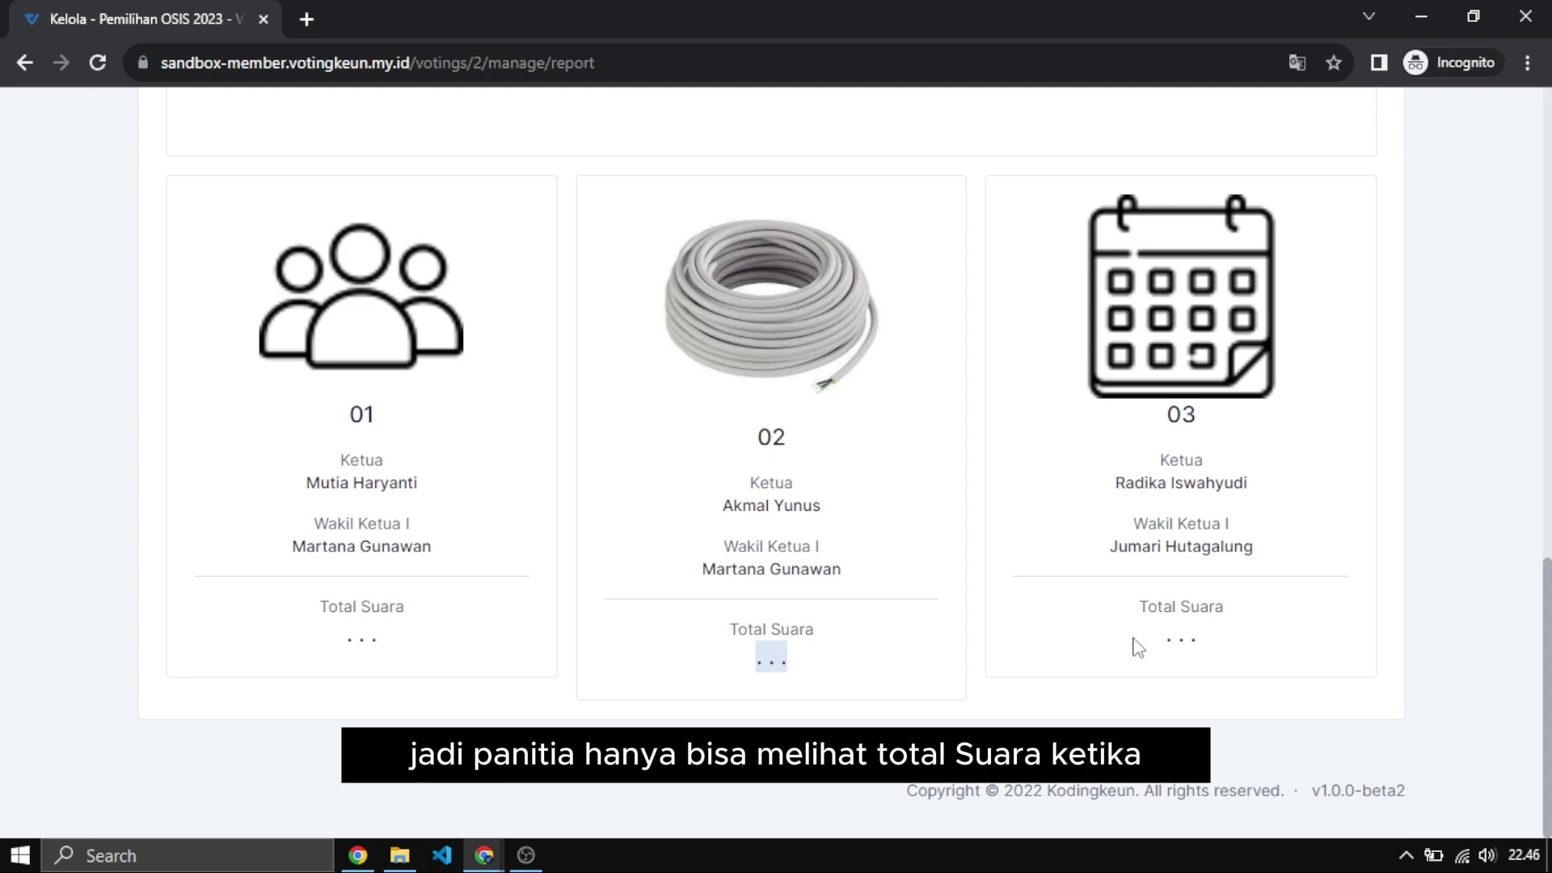
mouse_move(1138, 647)
left_mouse_down()
mouse_move(1220, 643)
mouse_move(1164, 642)
left_mouse_up()
left_click(1216, 640)
double_click(771, 661)
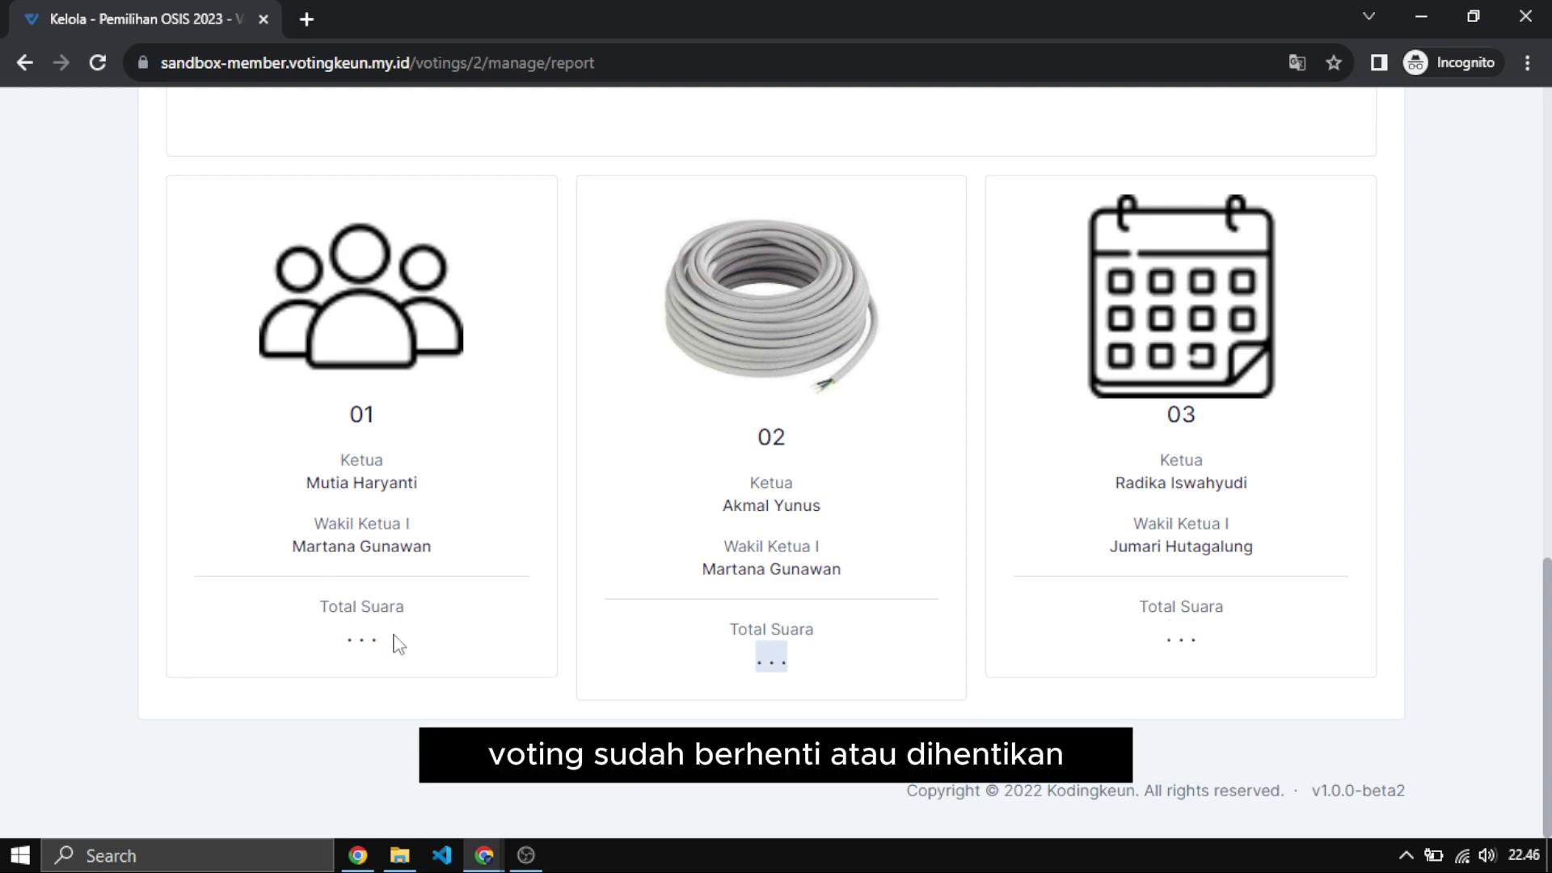
left_click_drag(395, 644, 318, 644)
scroll(318, 644, "up", 10)
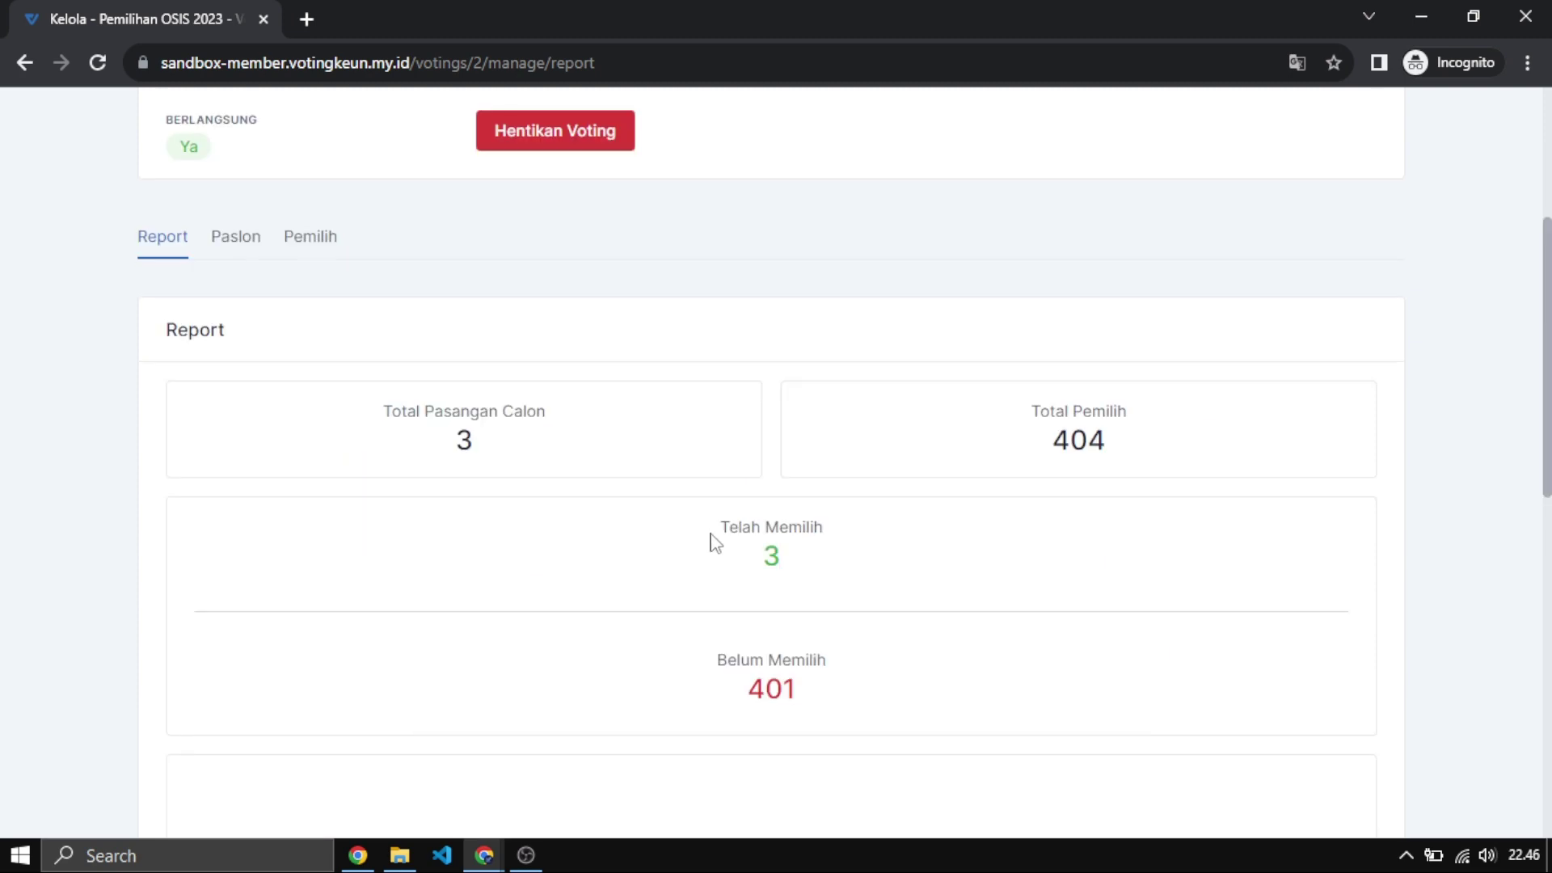
scroll(715, 544, "up", 5)
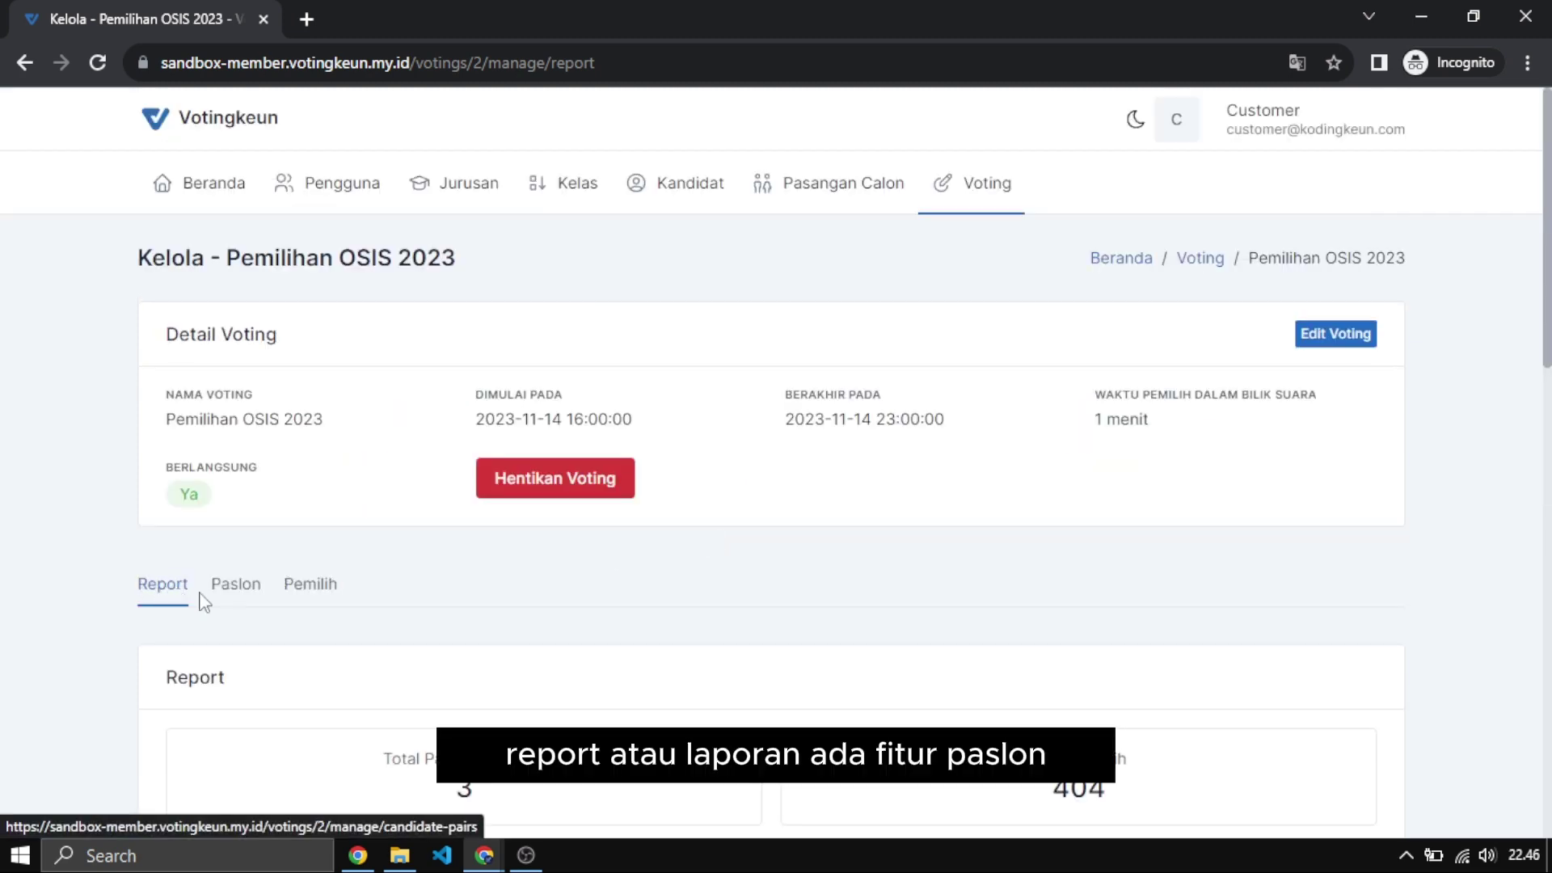
Show the Paslon section listing candidate pairs 01, 02 and 03.
left_click(238, 591)
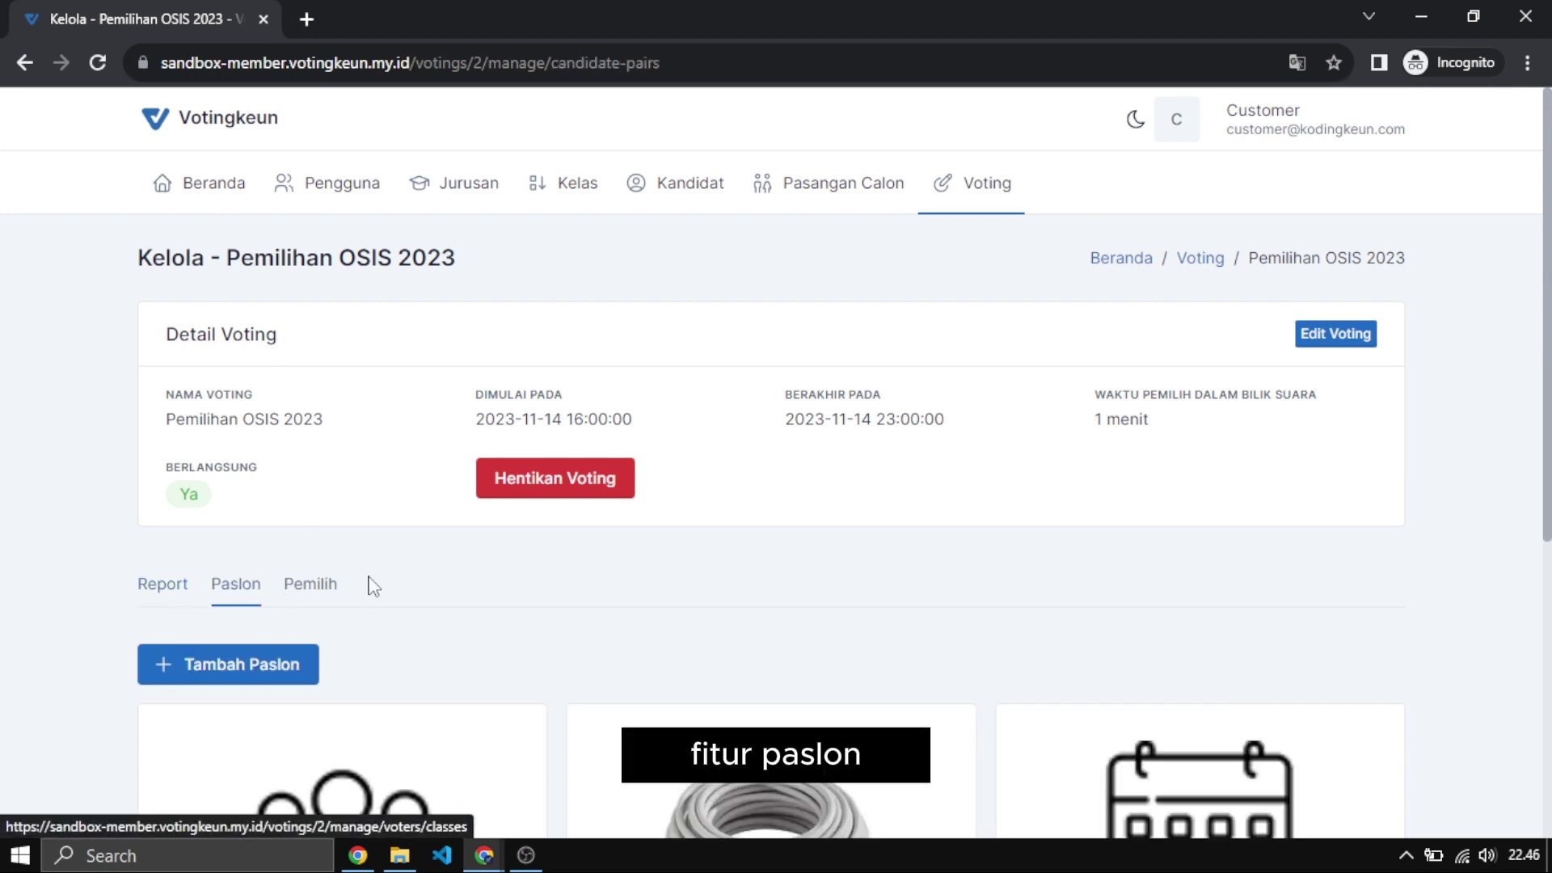
scroll(436, 580, "down", 5)
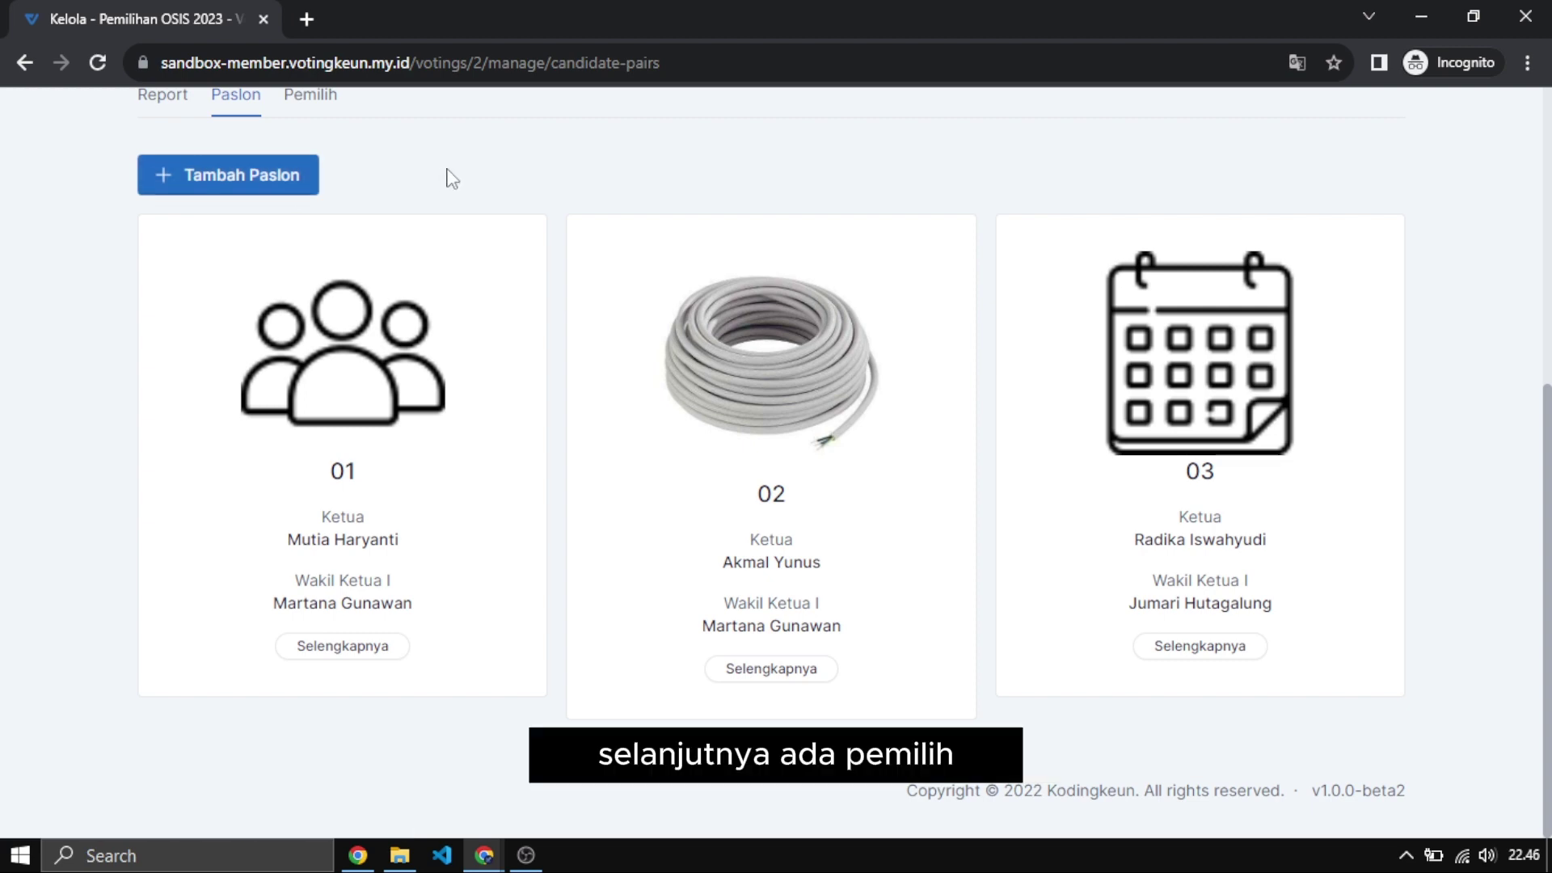
scroll(446, 177, "up", 4)
left_click(312, 398)
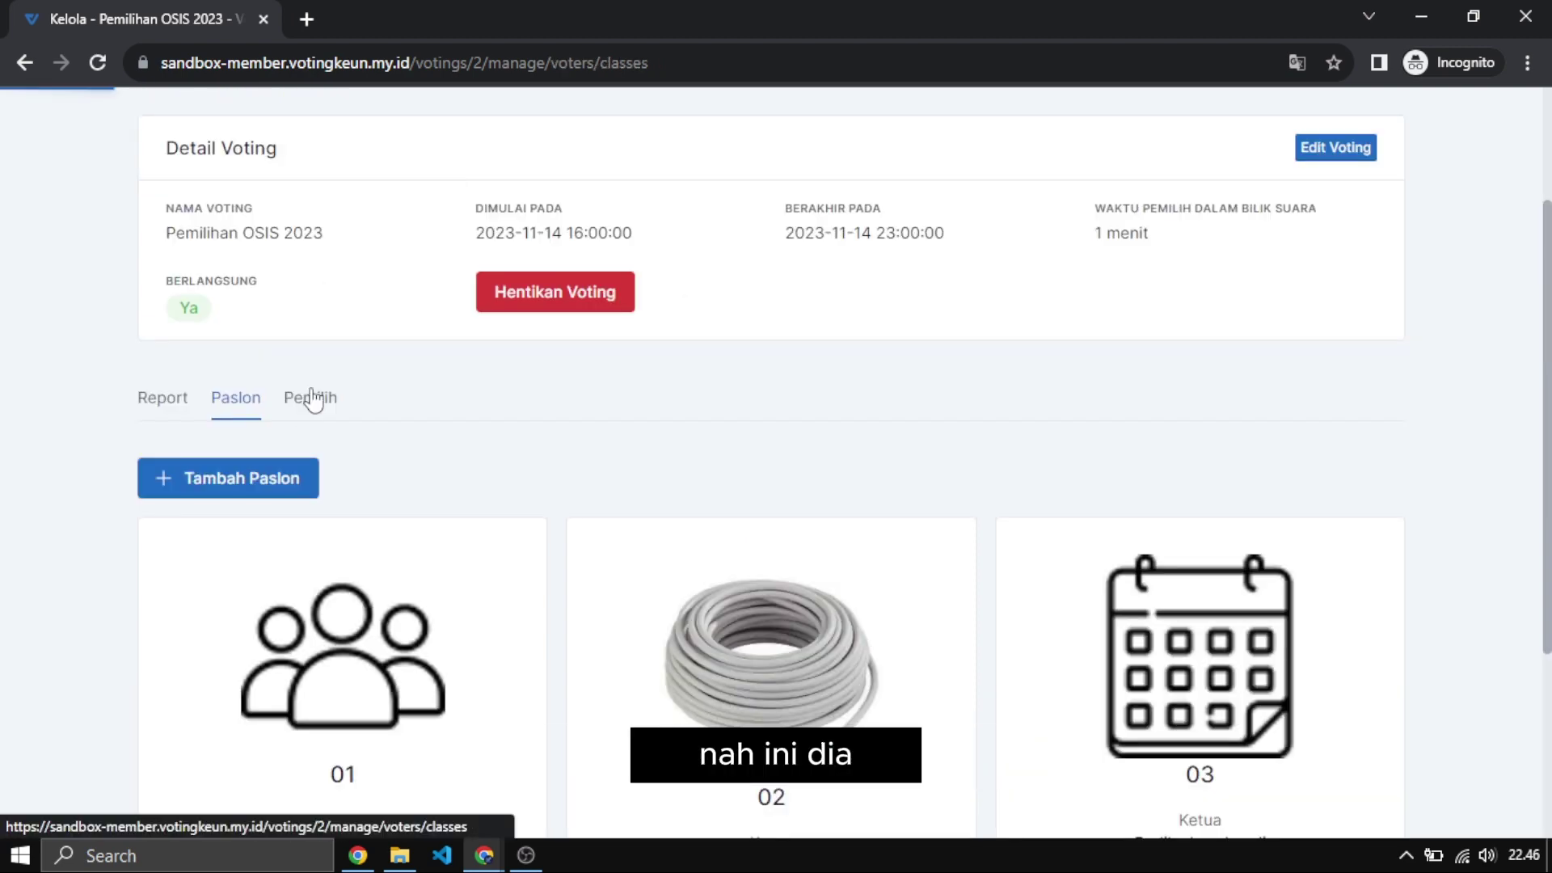
scroll(372, 494, "down", 4)
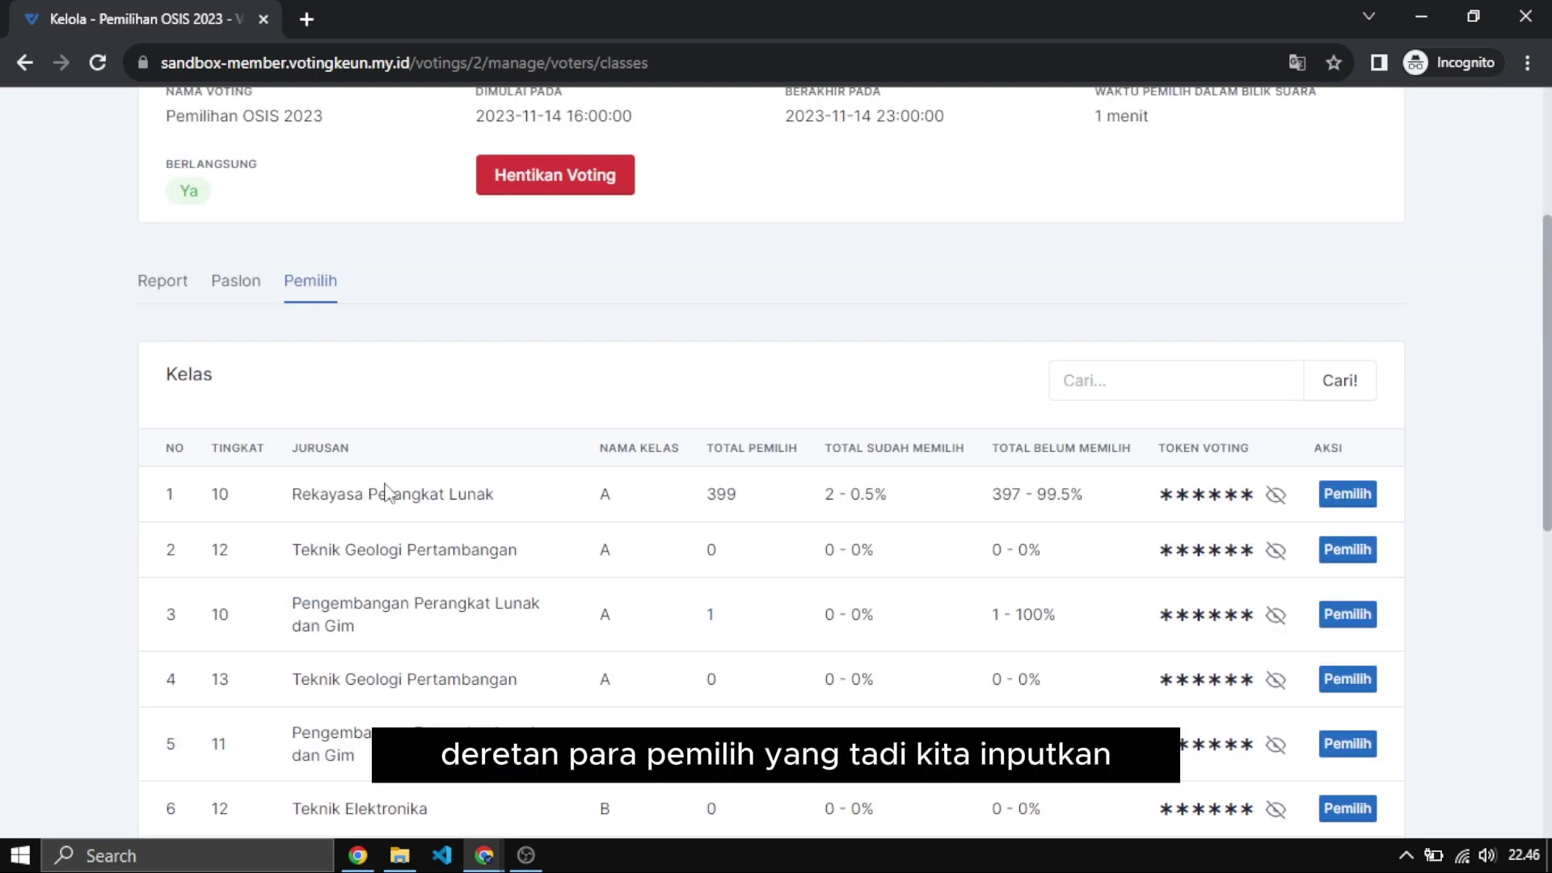
scroll(427, 362, "up", 4)
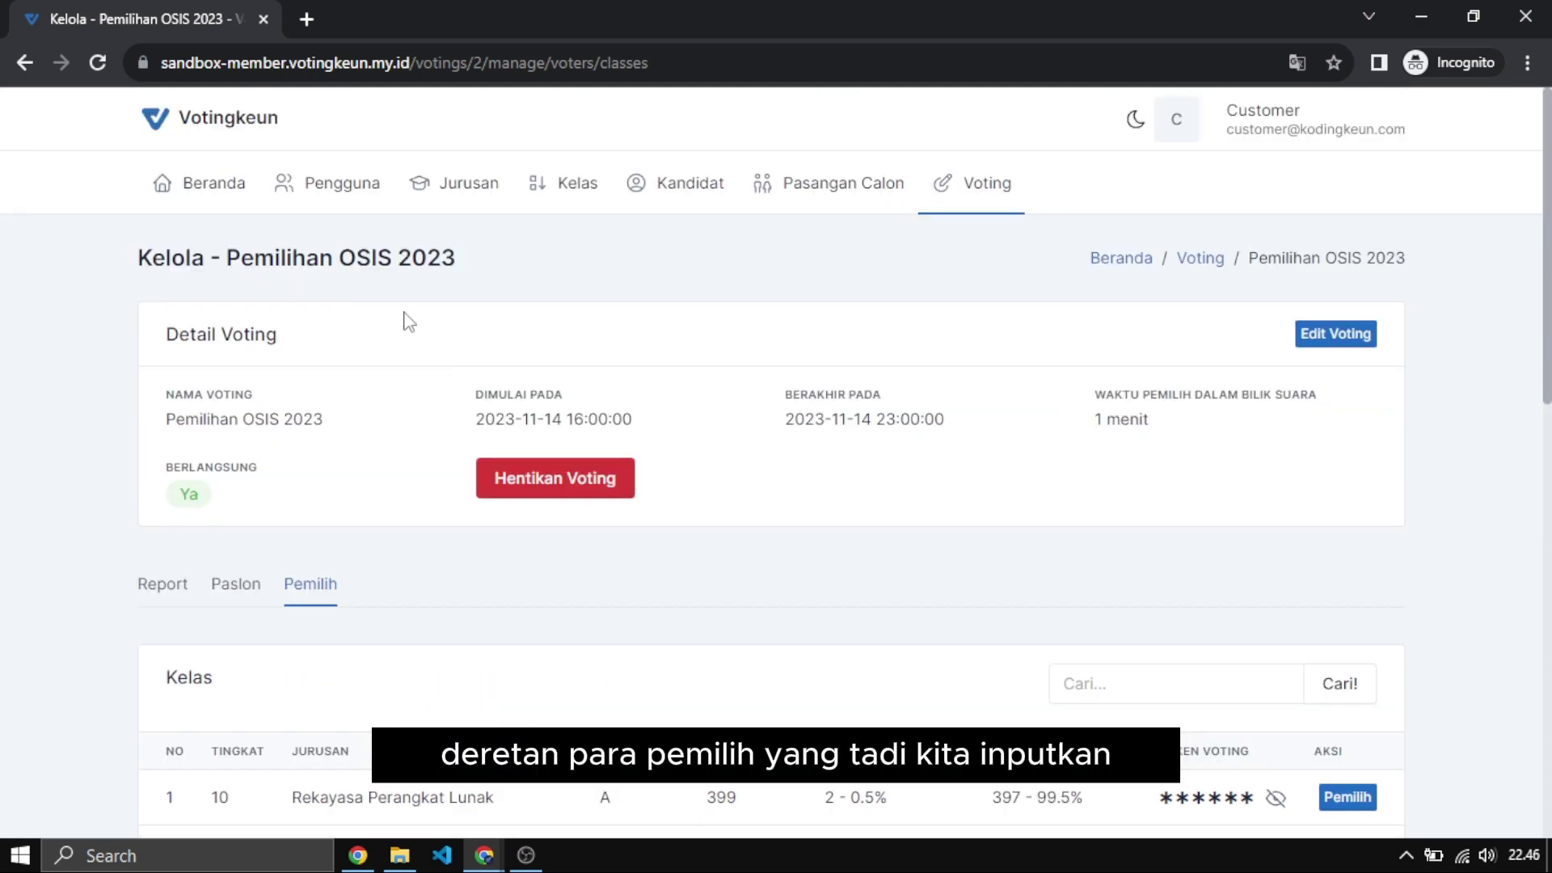
scroll(328, 525, "down", 12)
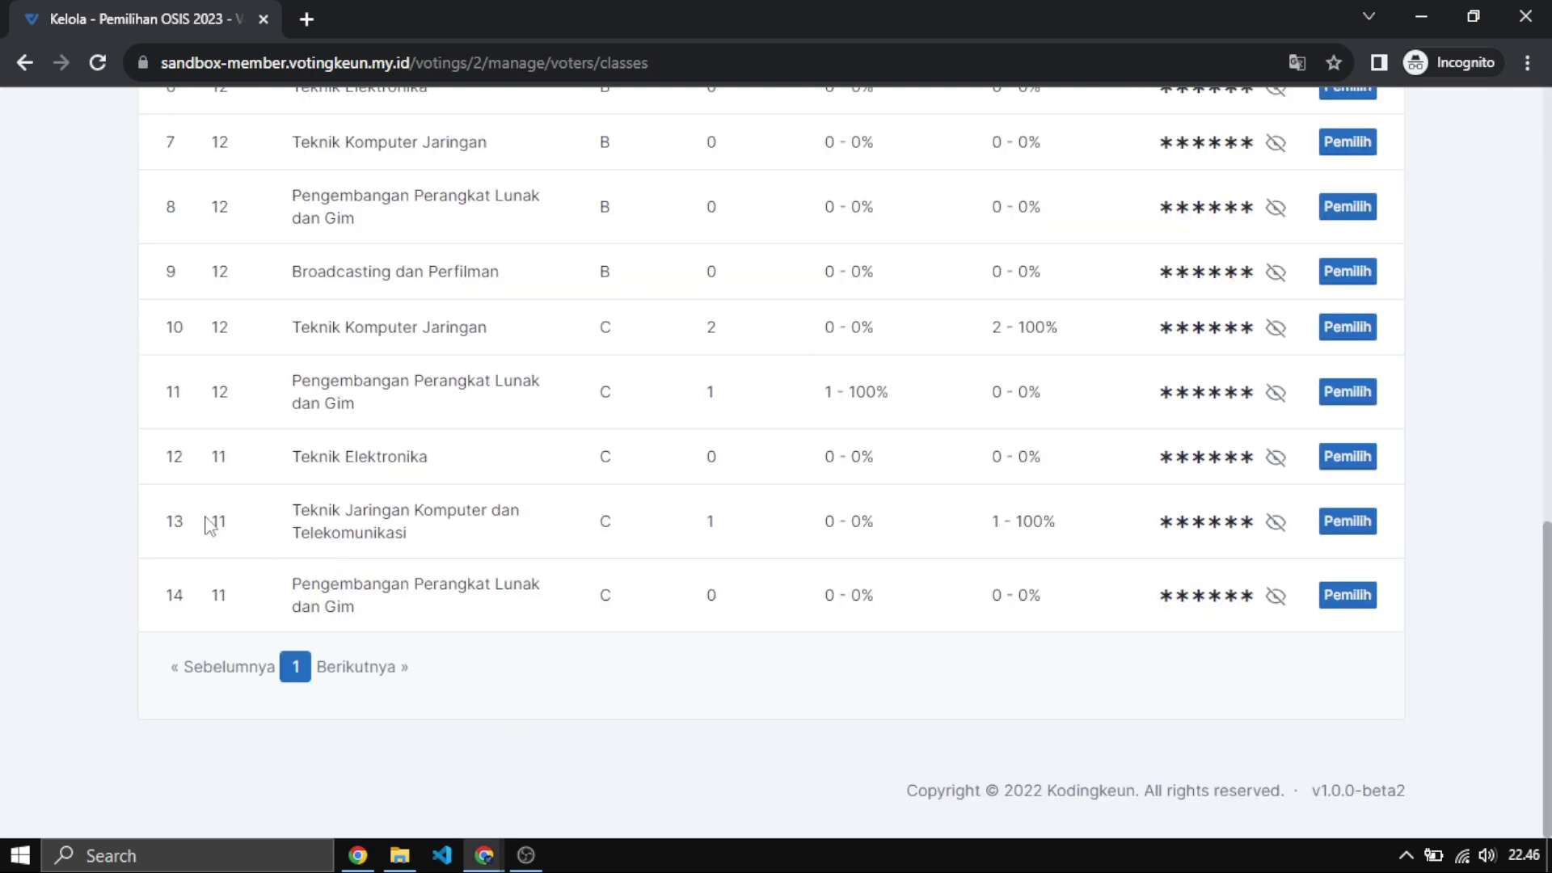
scroll(219, 462, "up", 4)
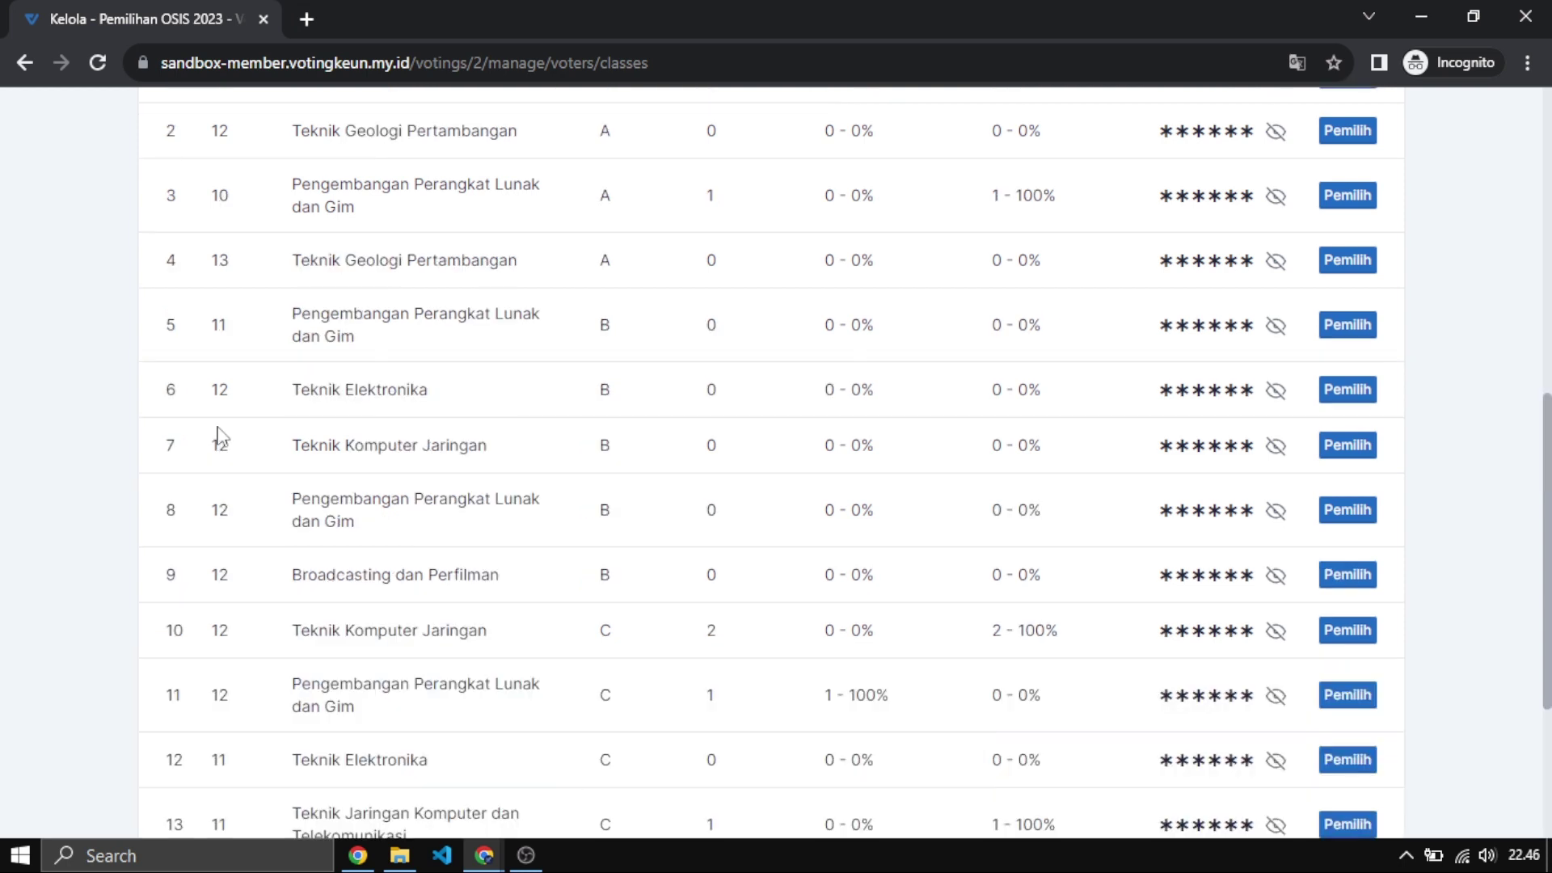
scroll(219, 432, "up", 4)
scroll(467, 412, "up", 4)
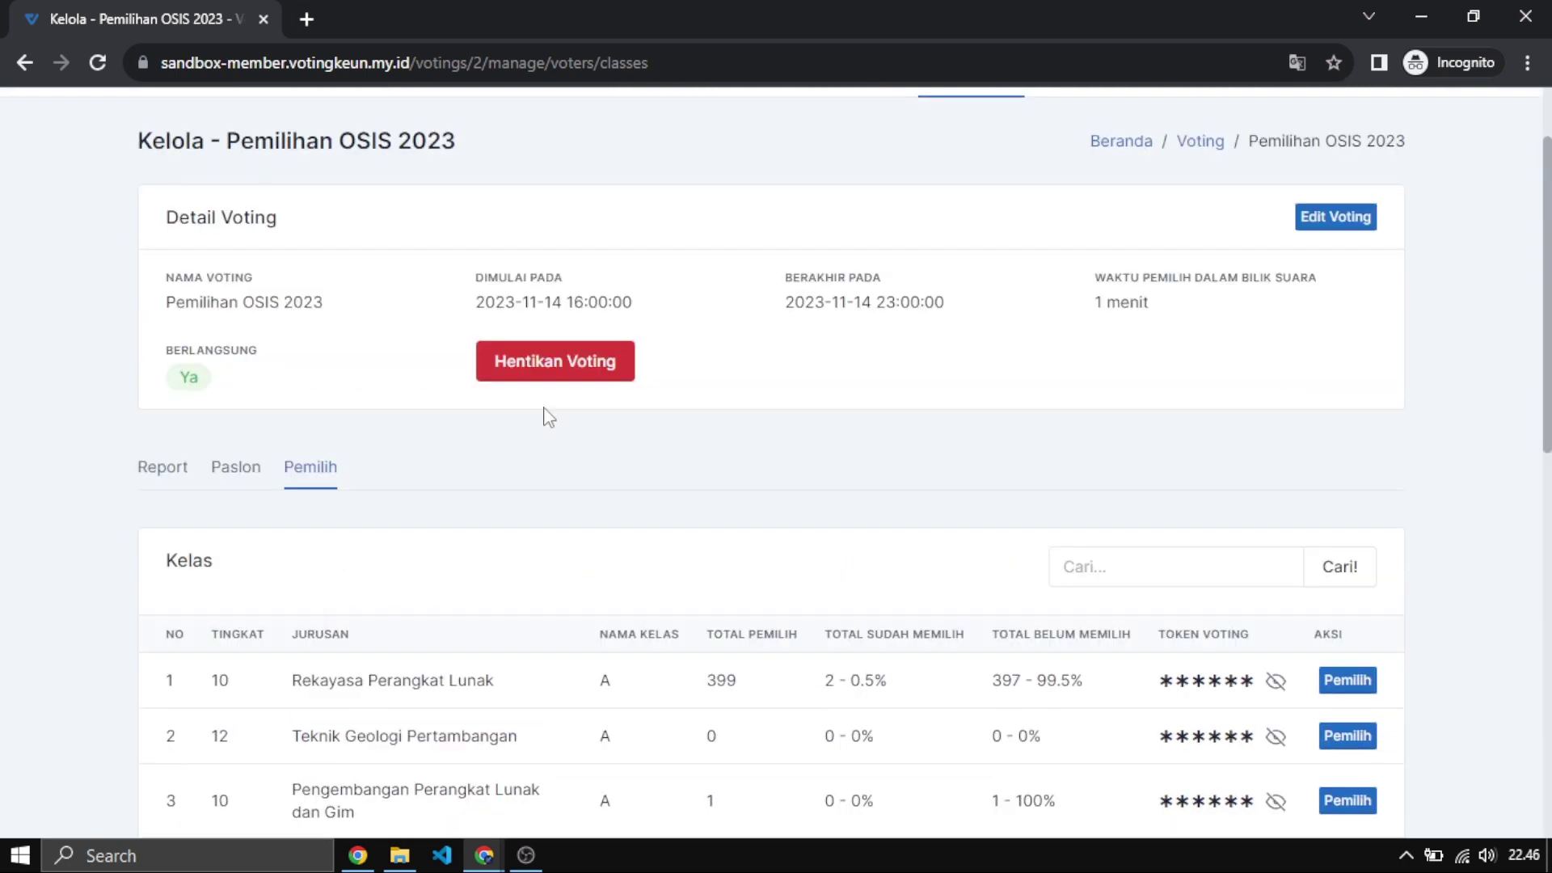
double_click(218, 680)
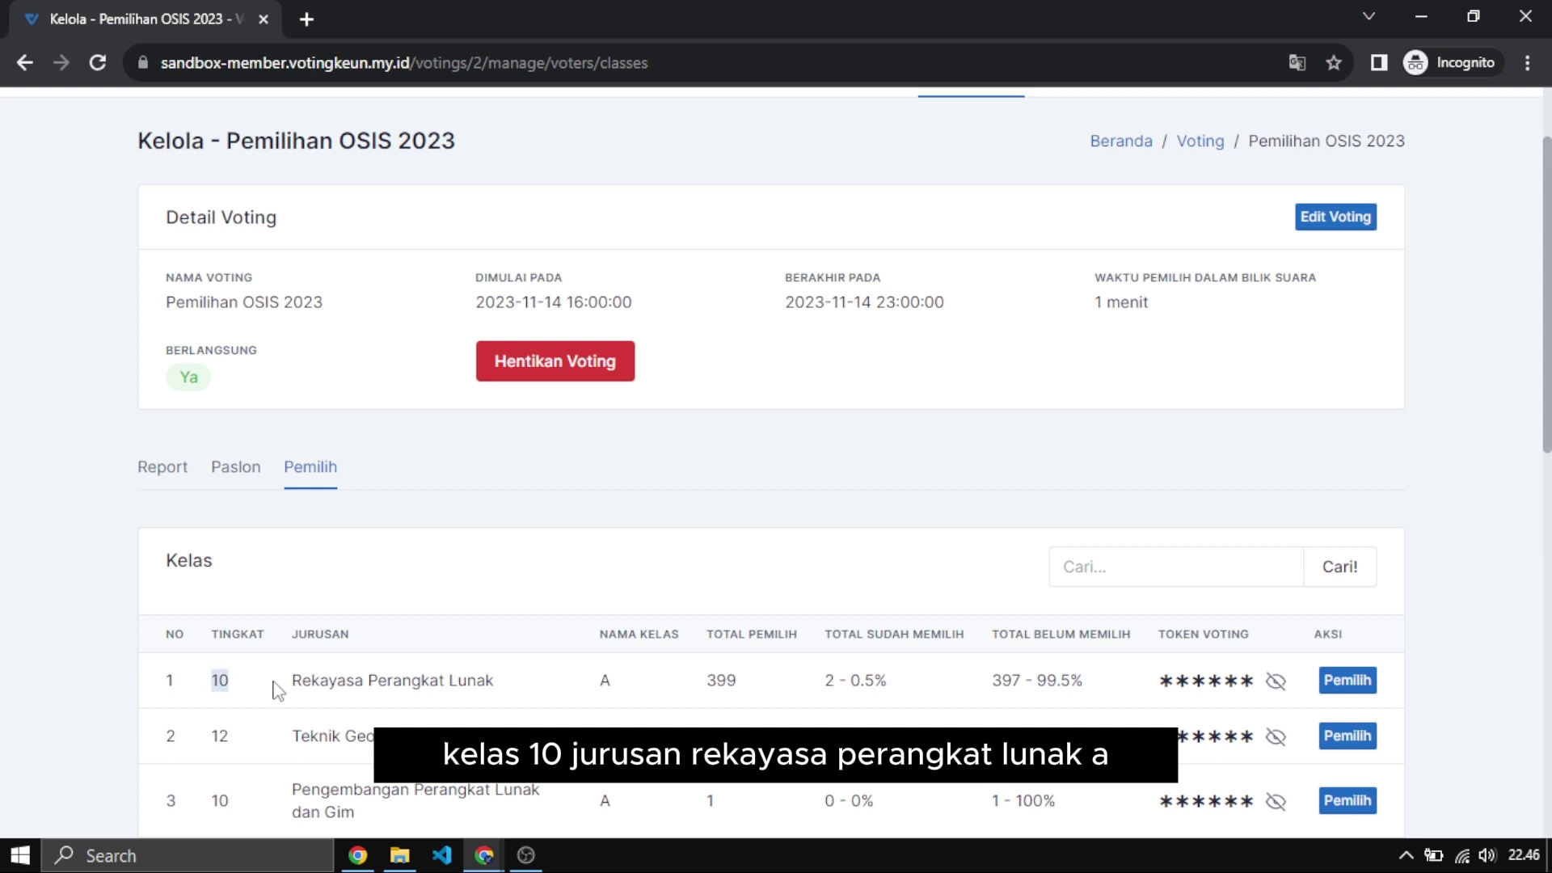
left_click_drag(284, 687, 512, 689)
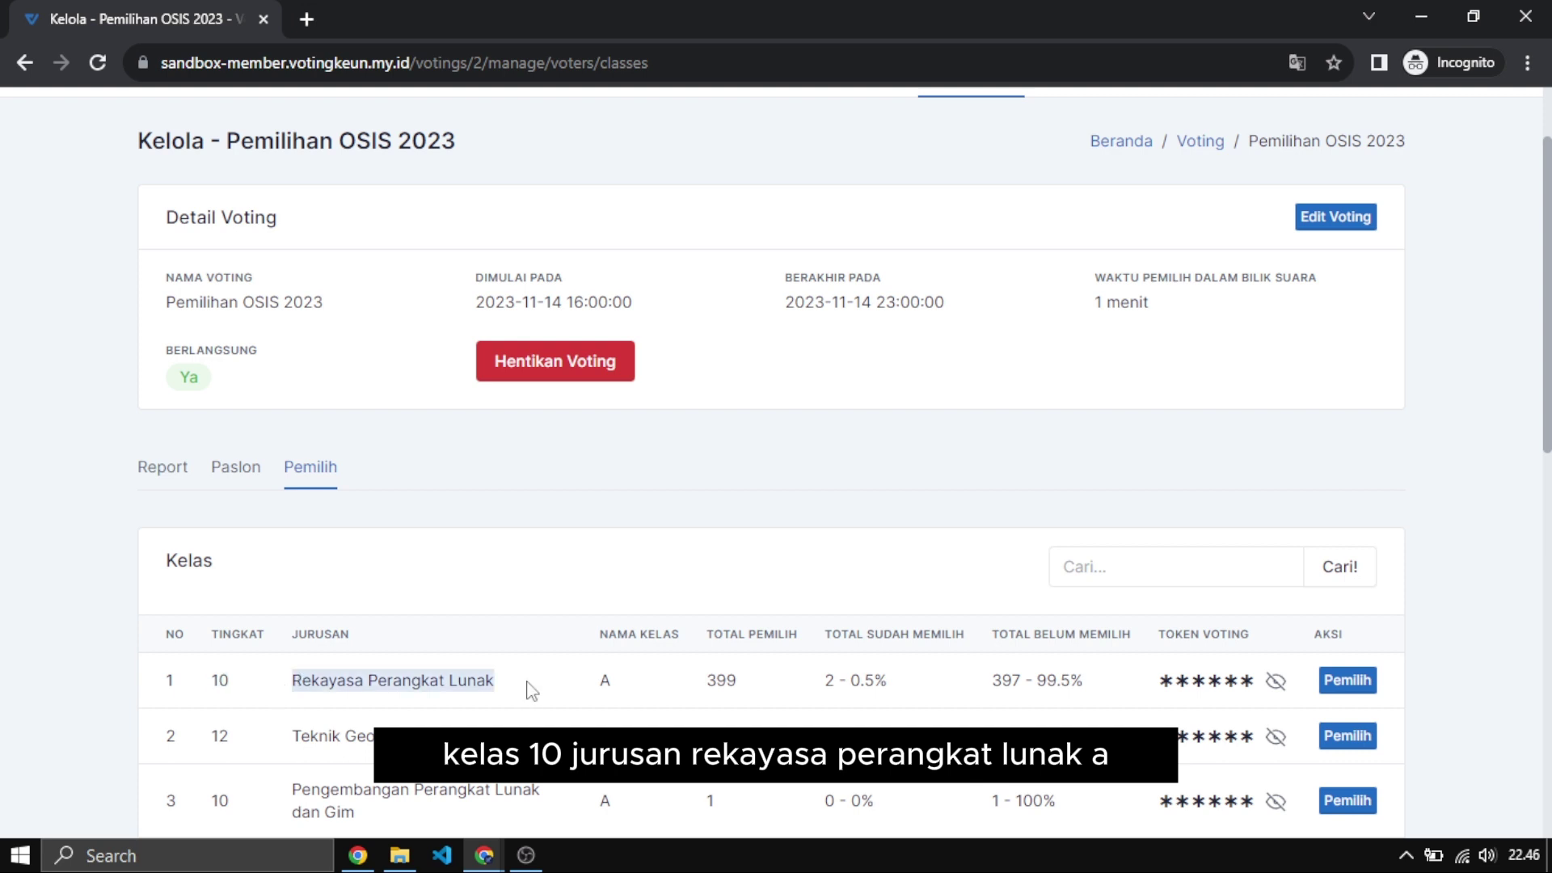
double_click(605, 680)
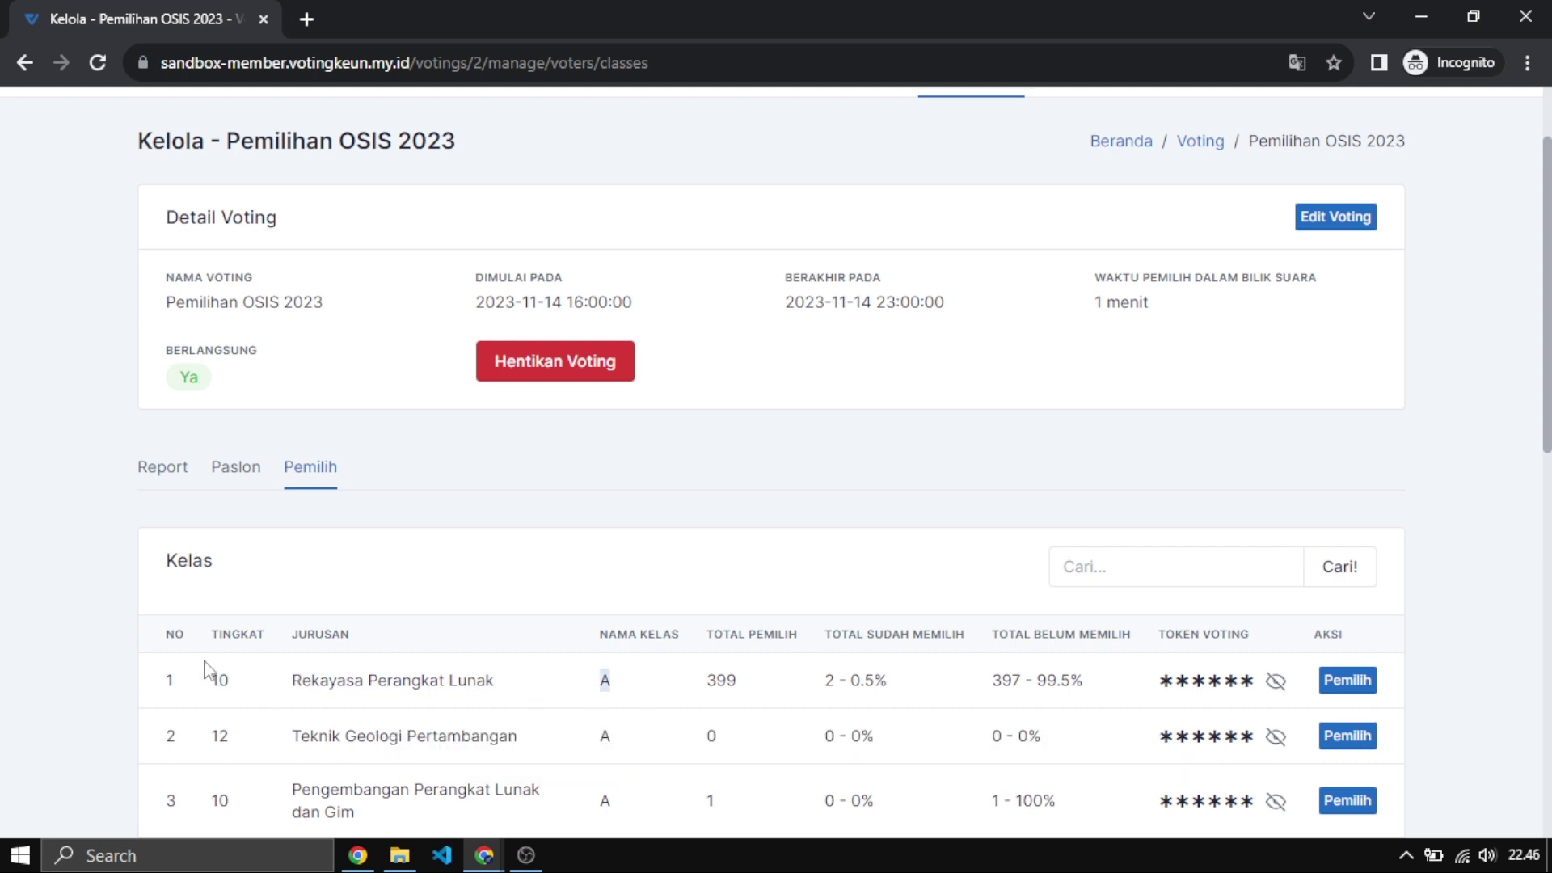
left_click_drag(215, 680, 552, 675)
scroll(643, 528, "down", 3)
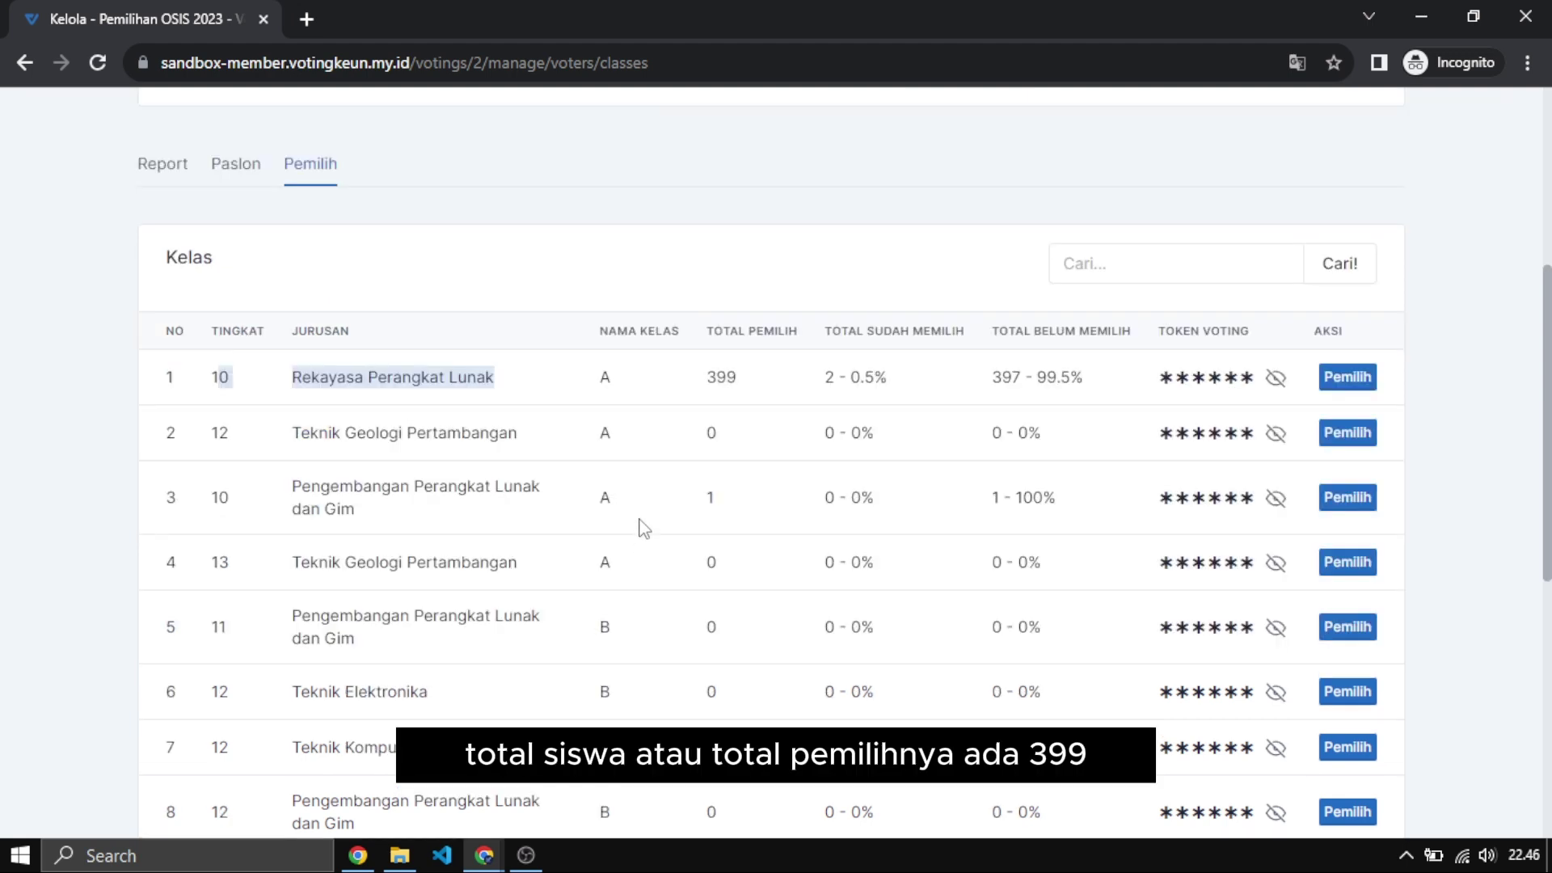
double_click(713, 383)
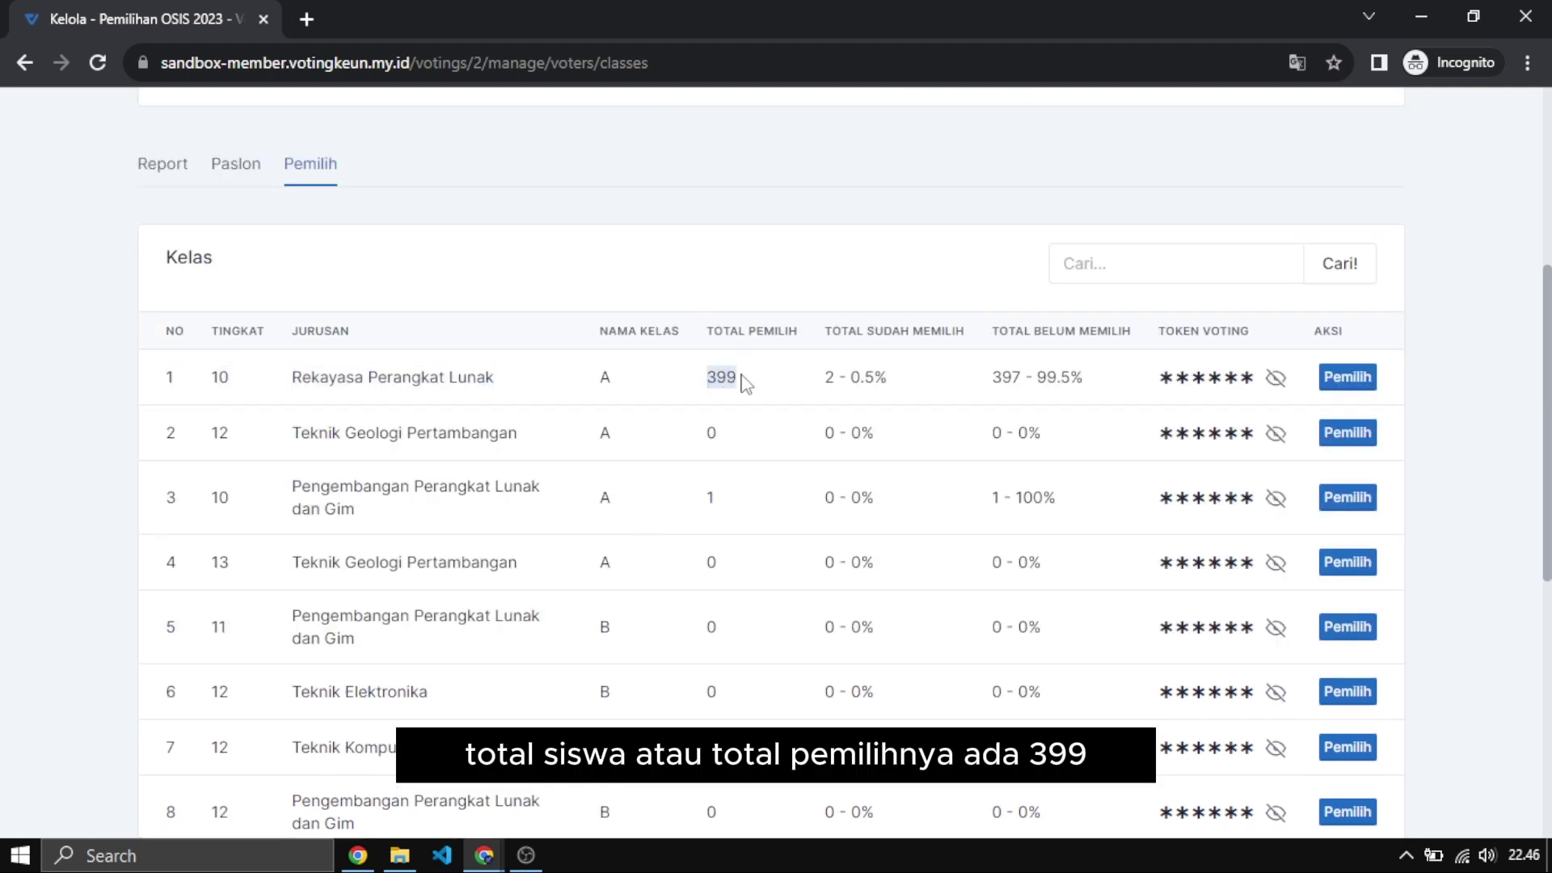
left_click(738, 382)
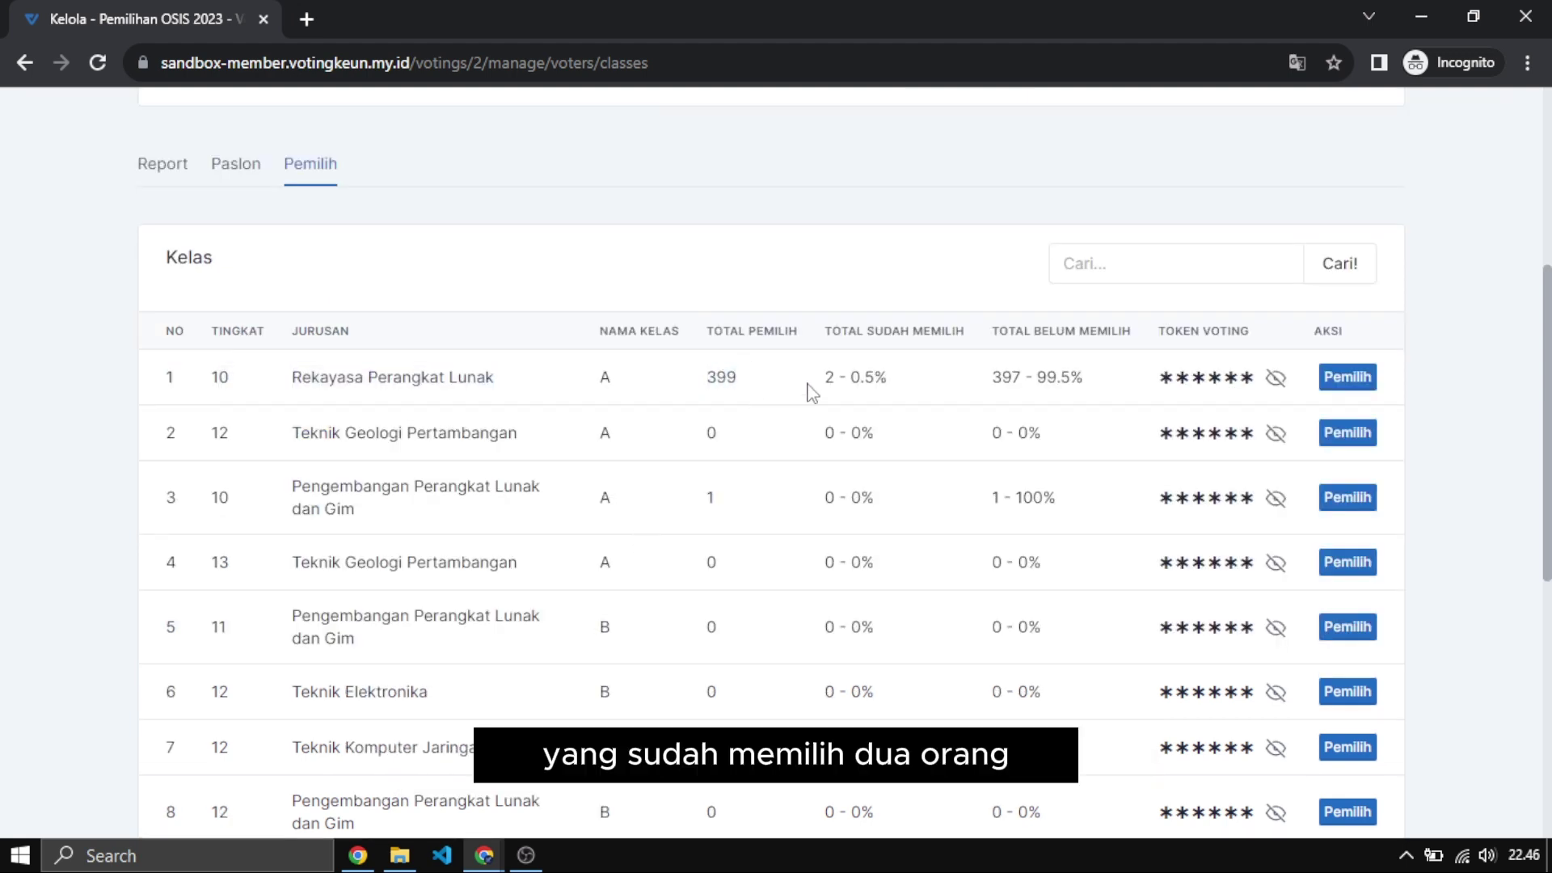
double_click(834, 382)
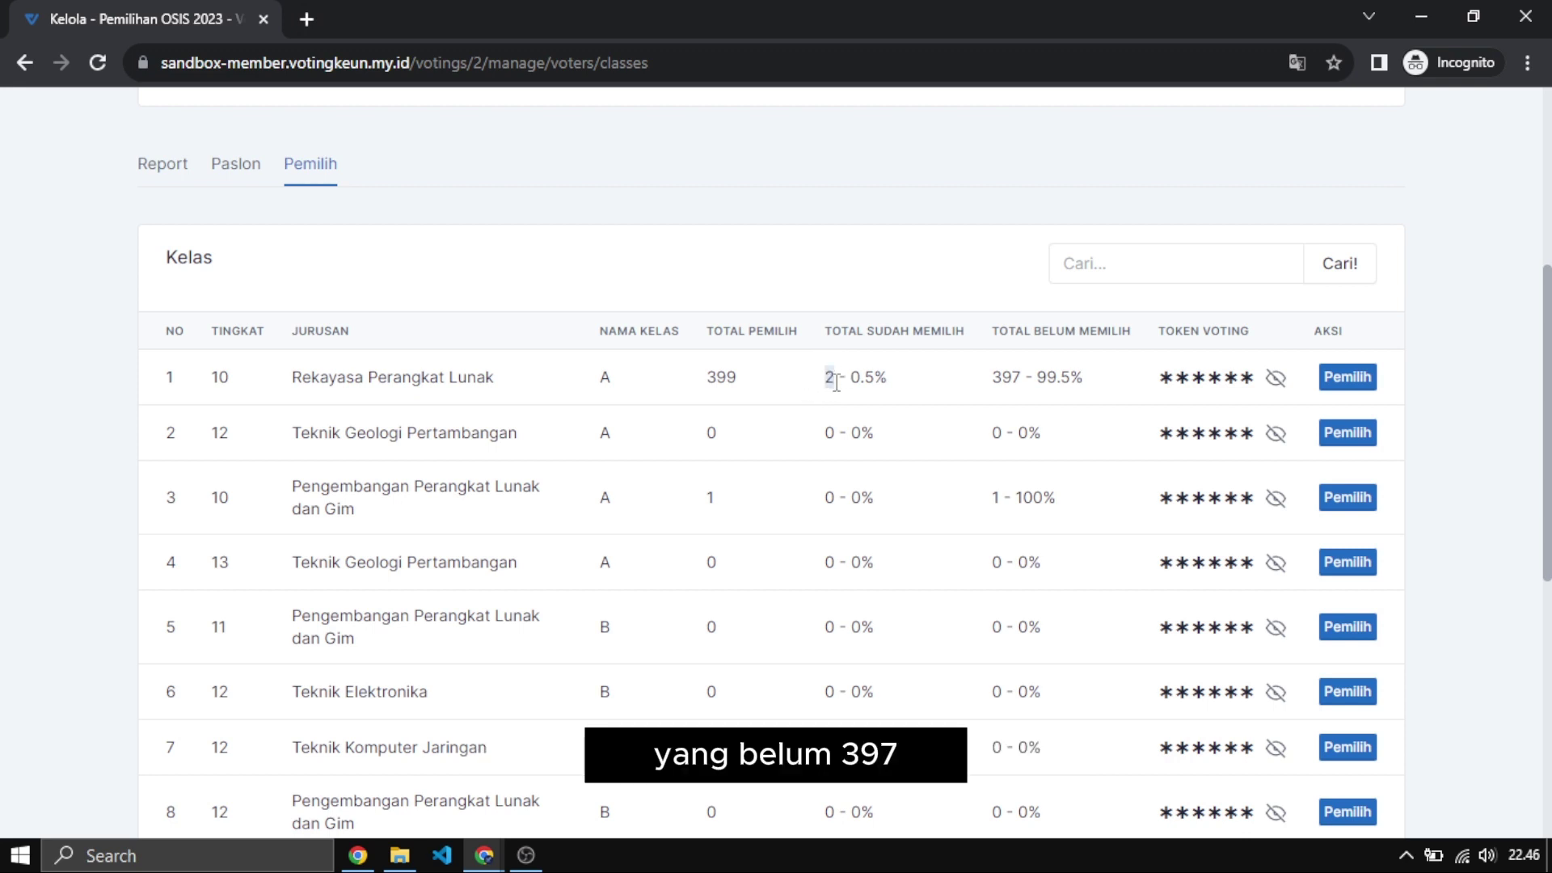
left_click_drag(993, 381, 1042, 381)
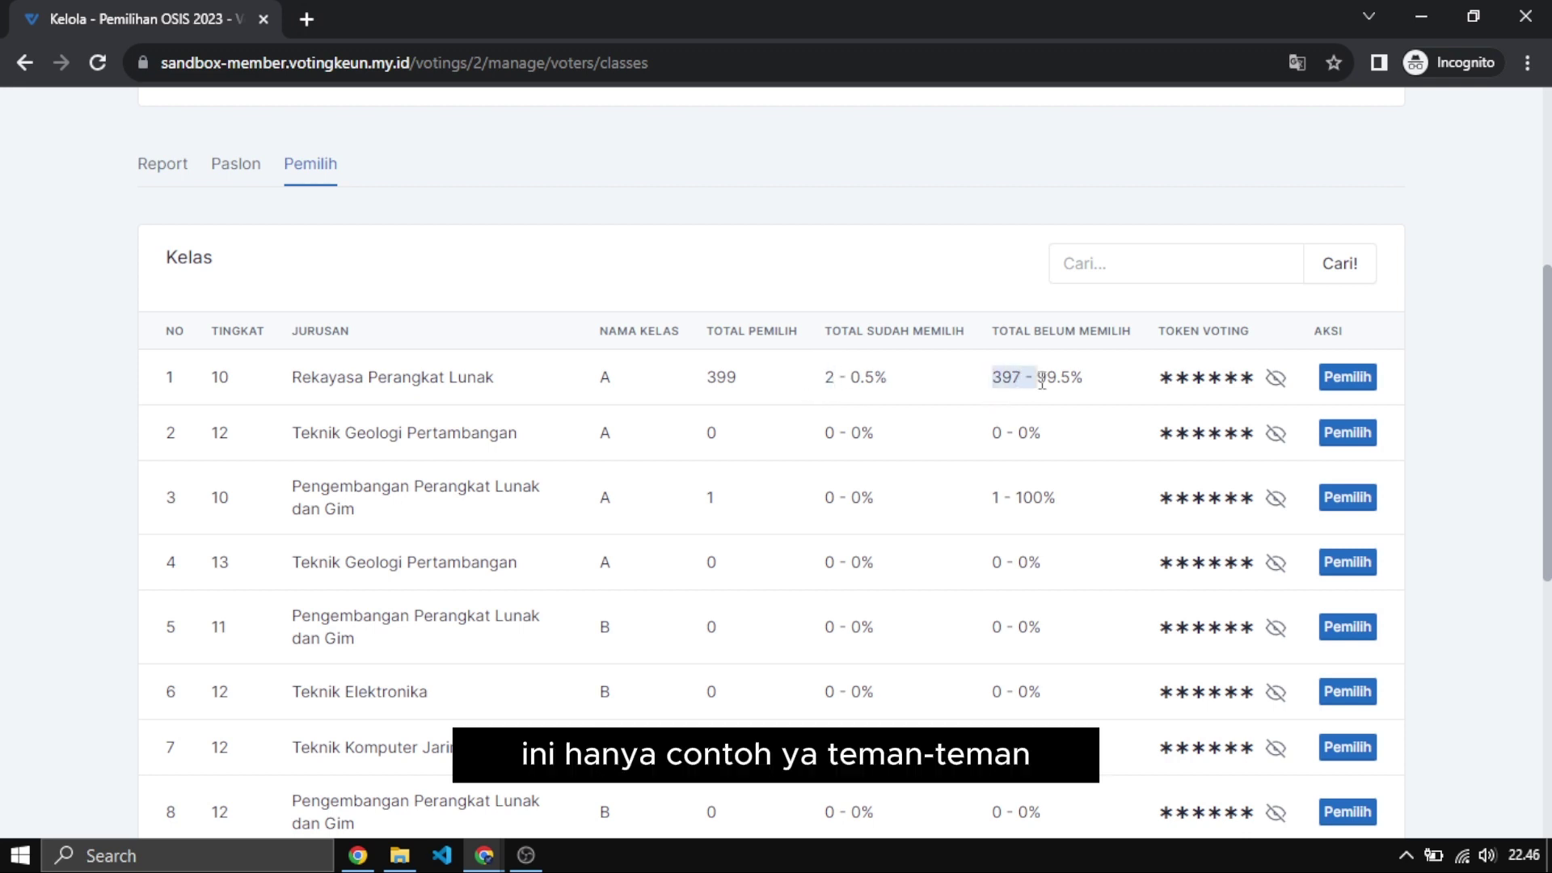
mouse_move(711, 381)
left_mouse_down()
mouse_move(744, 382)
mouse_move(711, 371)
left_mouse_up()
left_click(715, 381)
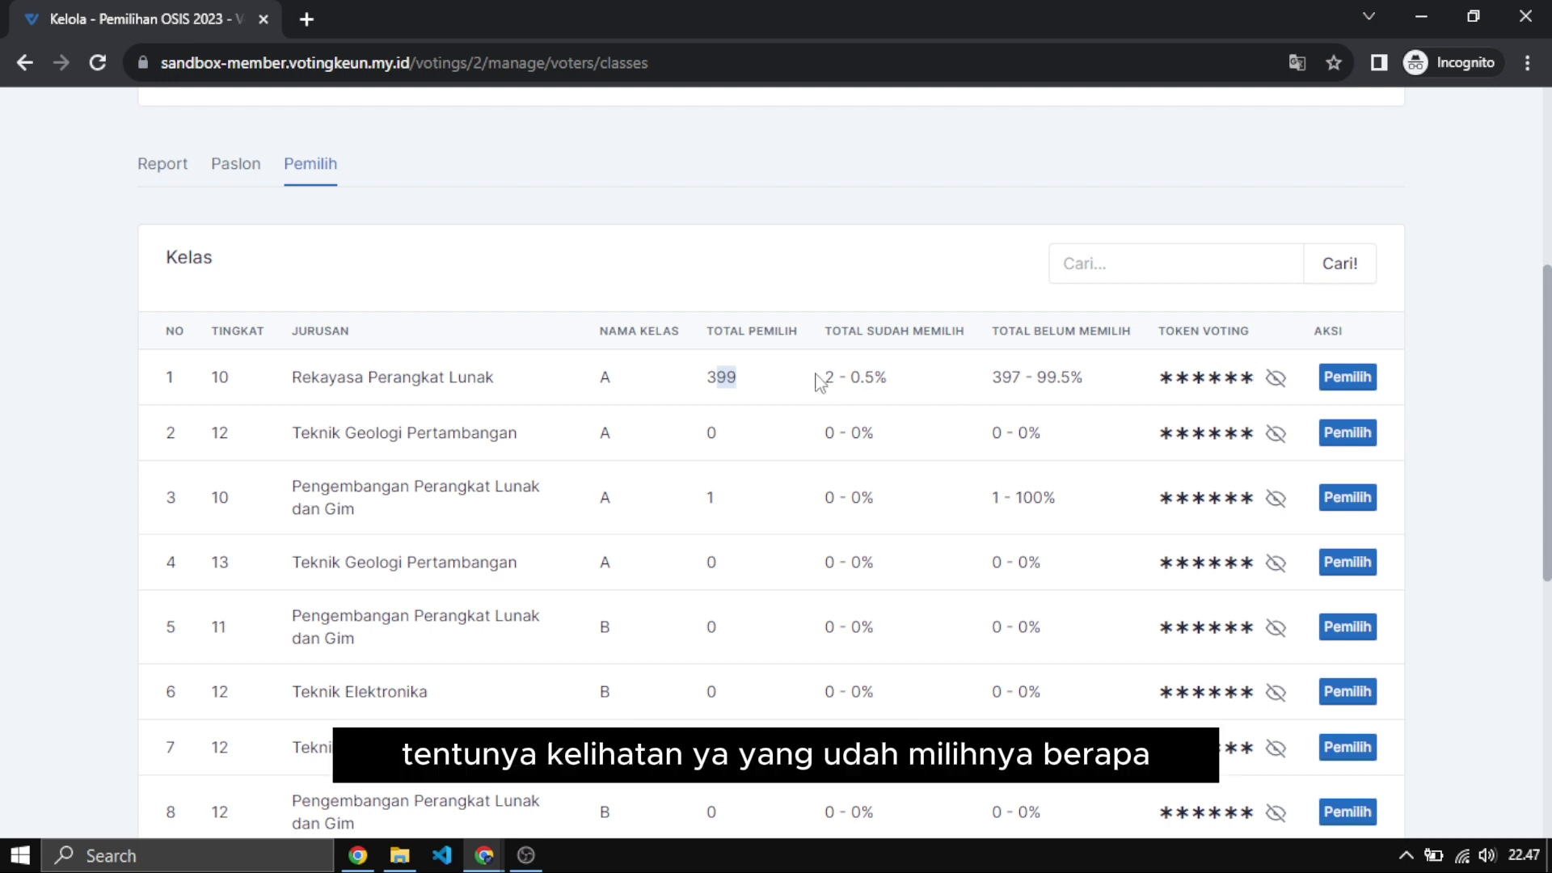
double_click(828, 378)
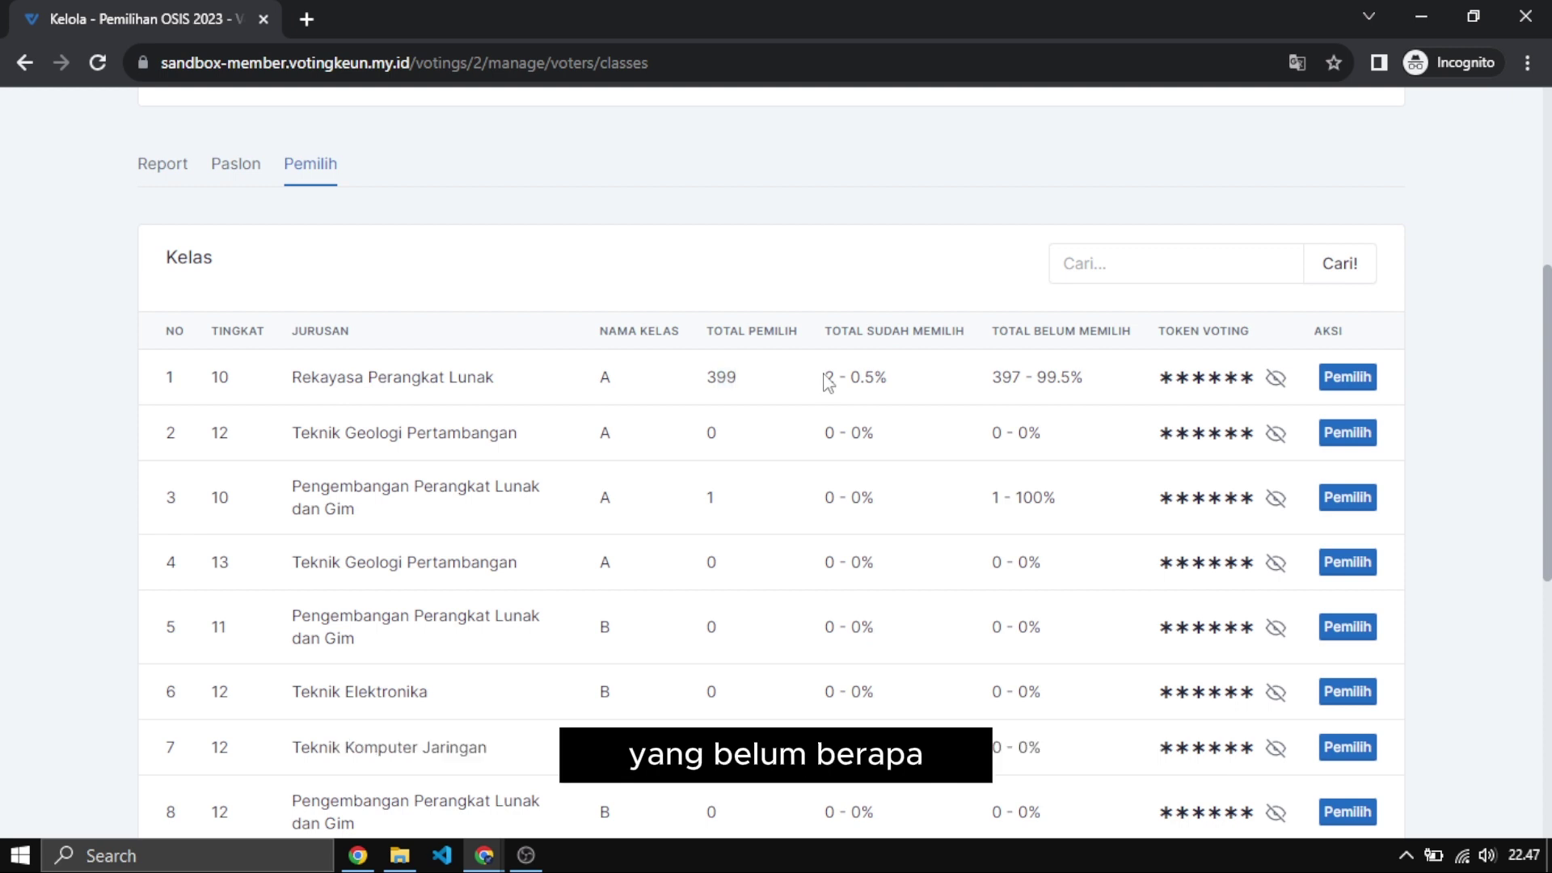
double_click(1004, 377)
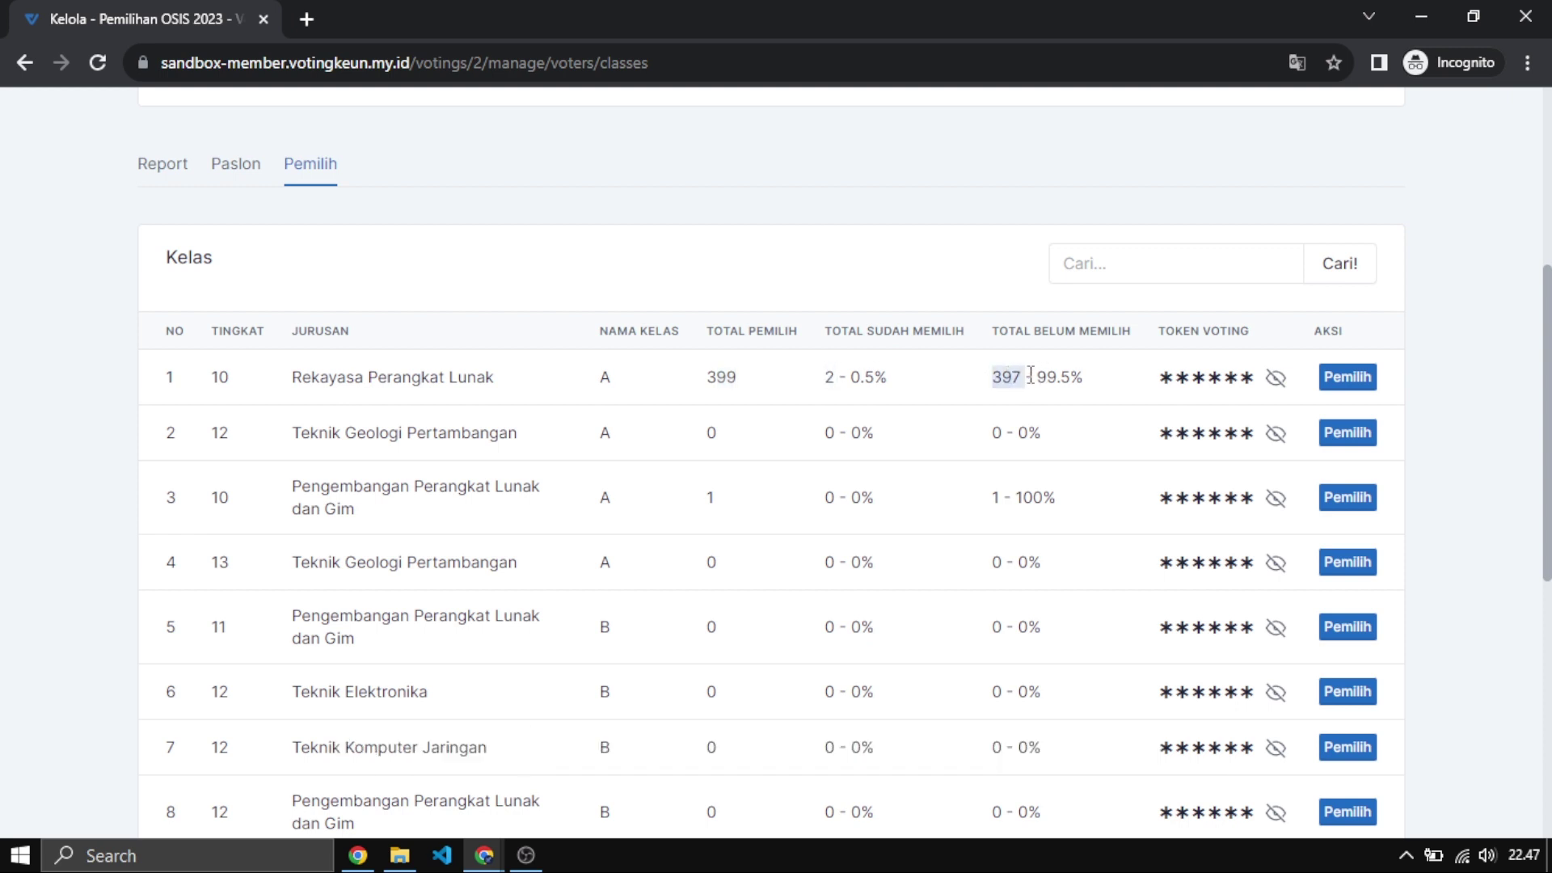
double_click(1187, 378)
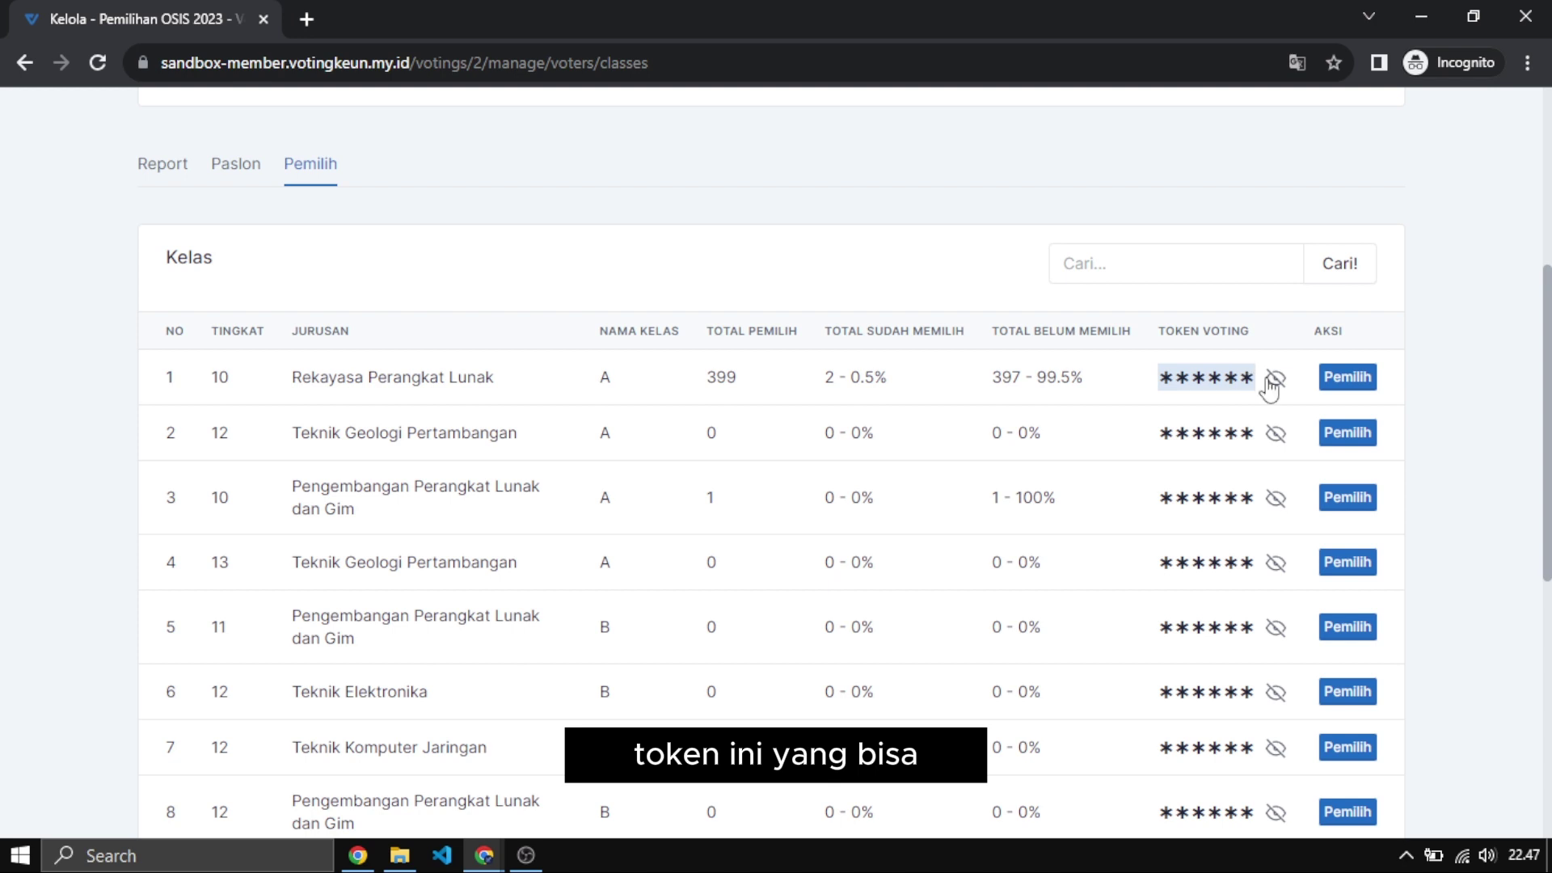
Unmask the Token Voting values for classes one through five, highlighting the first class's token.
left_click(1274, 380)
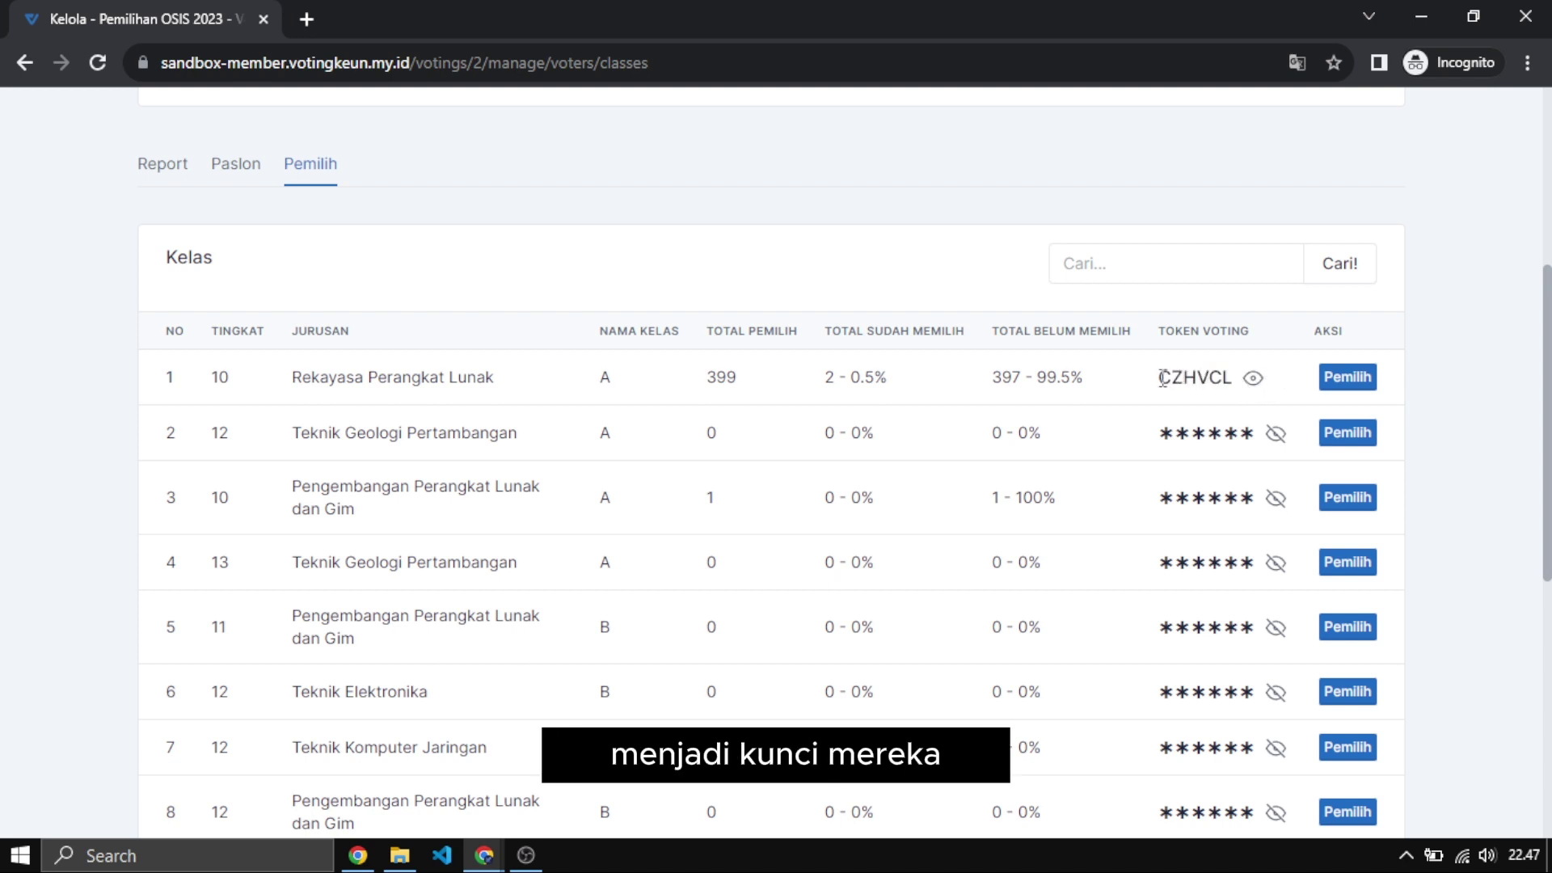
left_click_drag(1162, 378, 1234, 379)
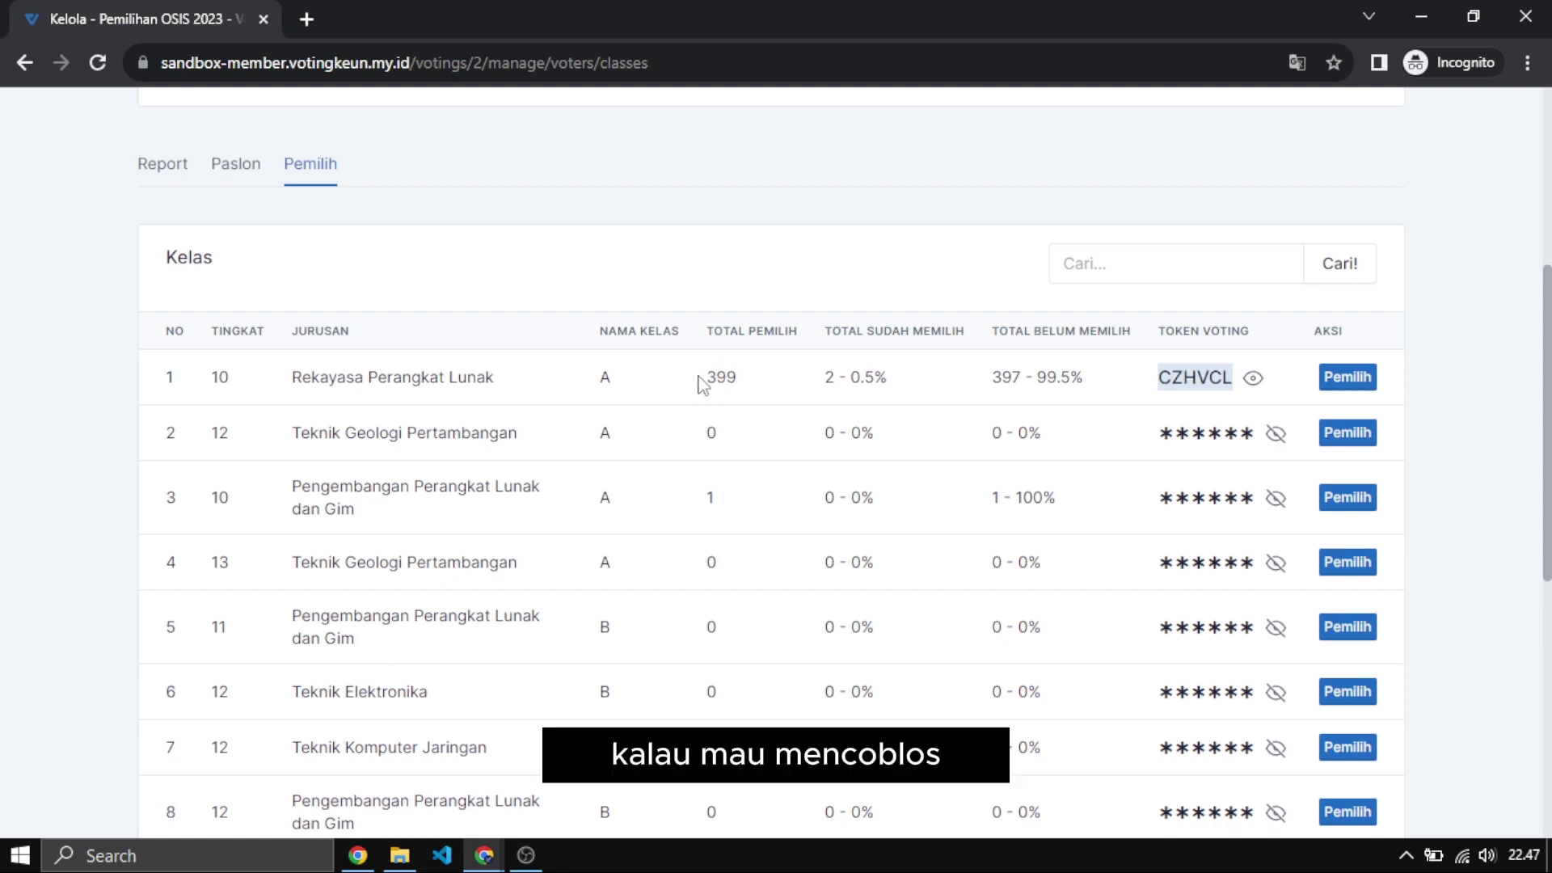
left_click(1160, 376)
mouse_move(1159, 377)
left_mouse_down()
mouse_move(1232, 376)
mouse_move(1176, 380)
left_mouse_up()
double_click(1160, 384)
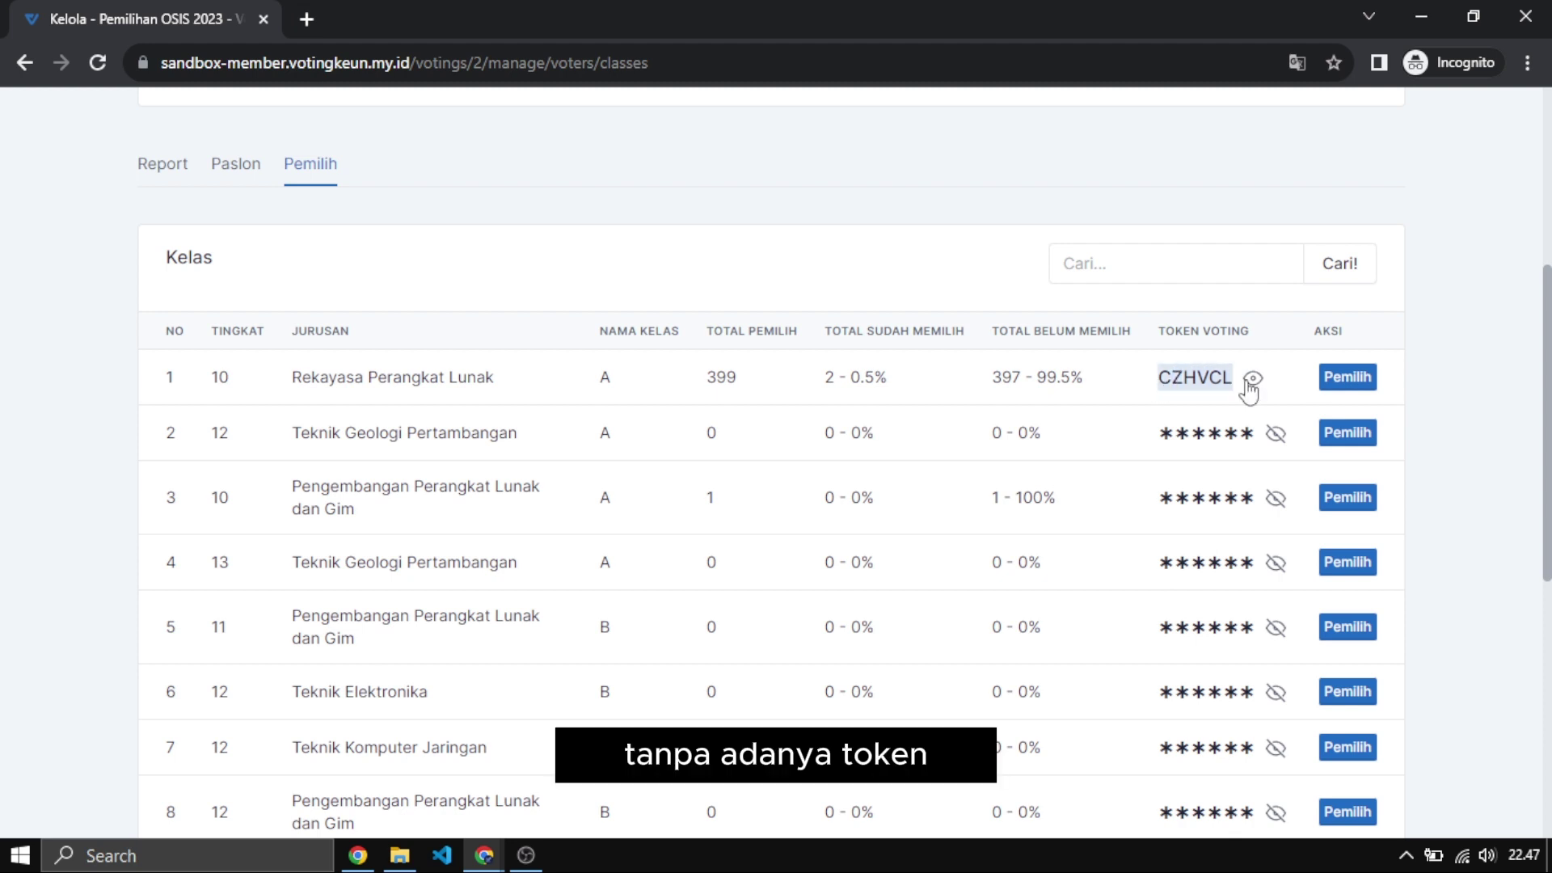
left_click(1156, 383)
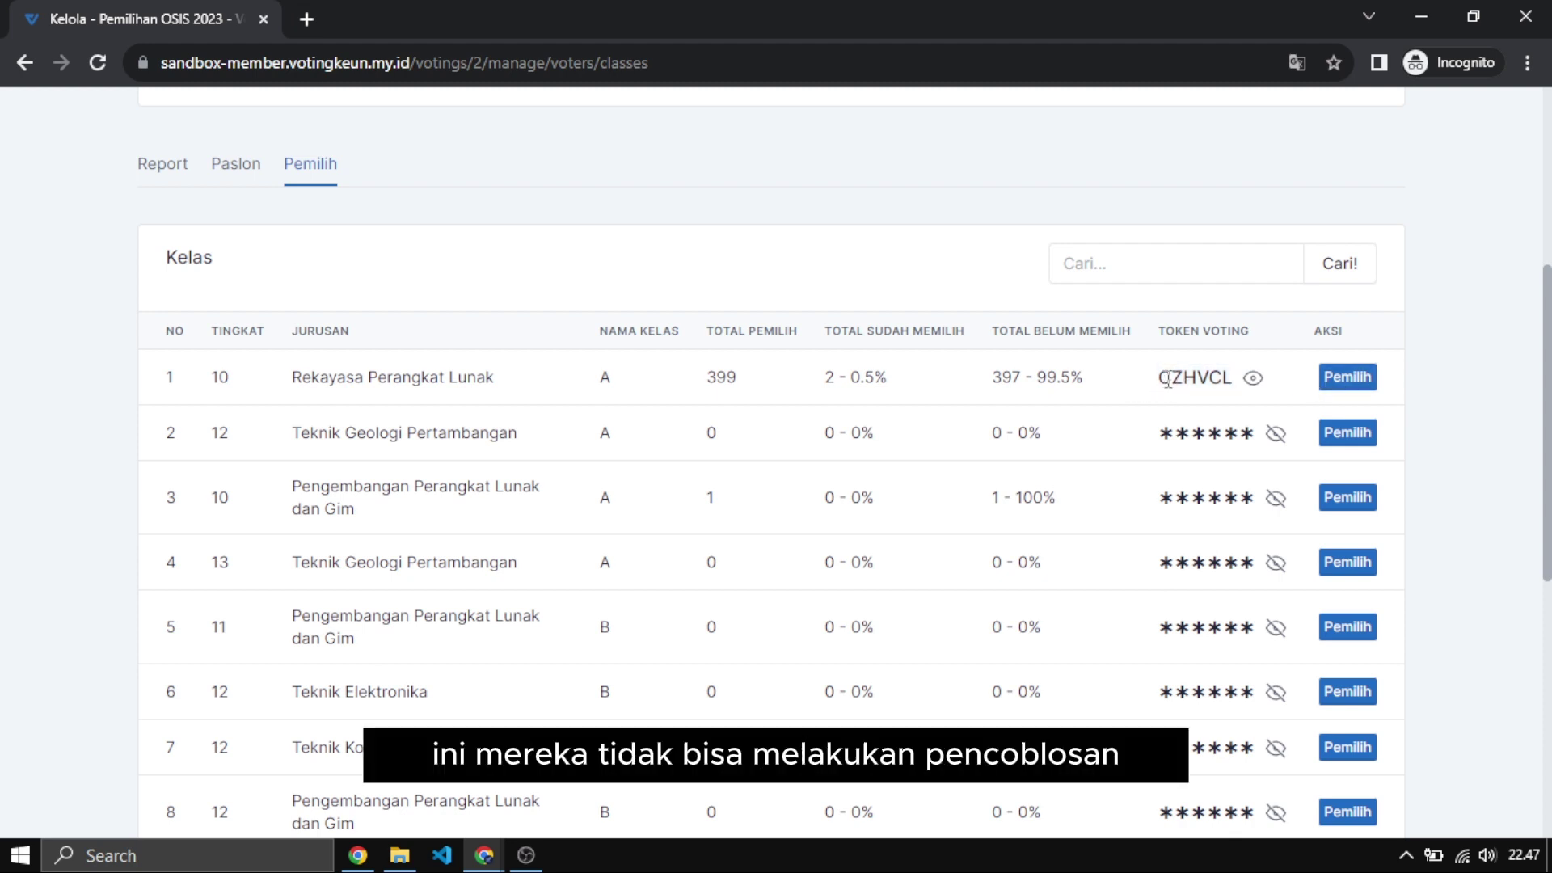
double_click(1167, 380)
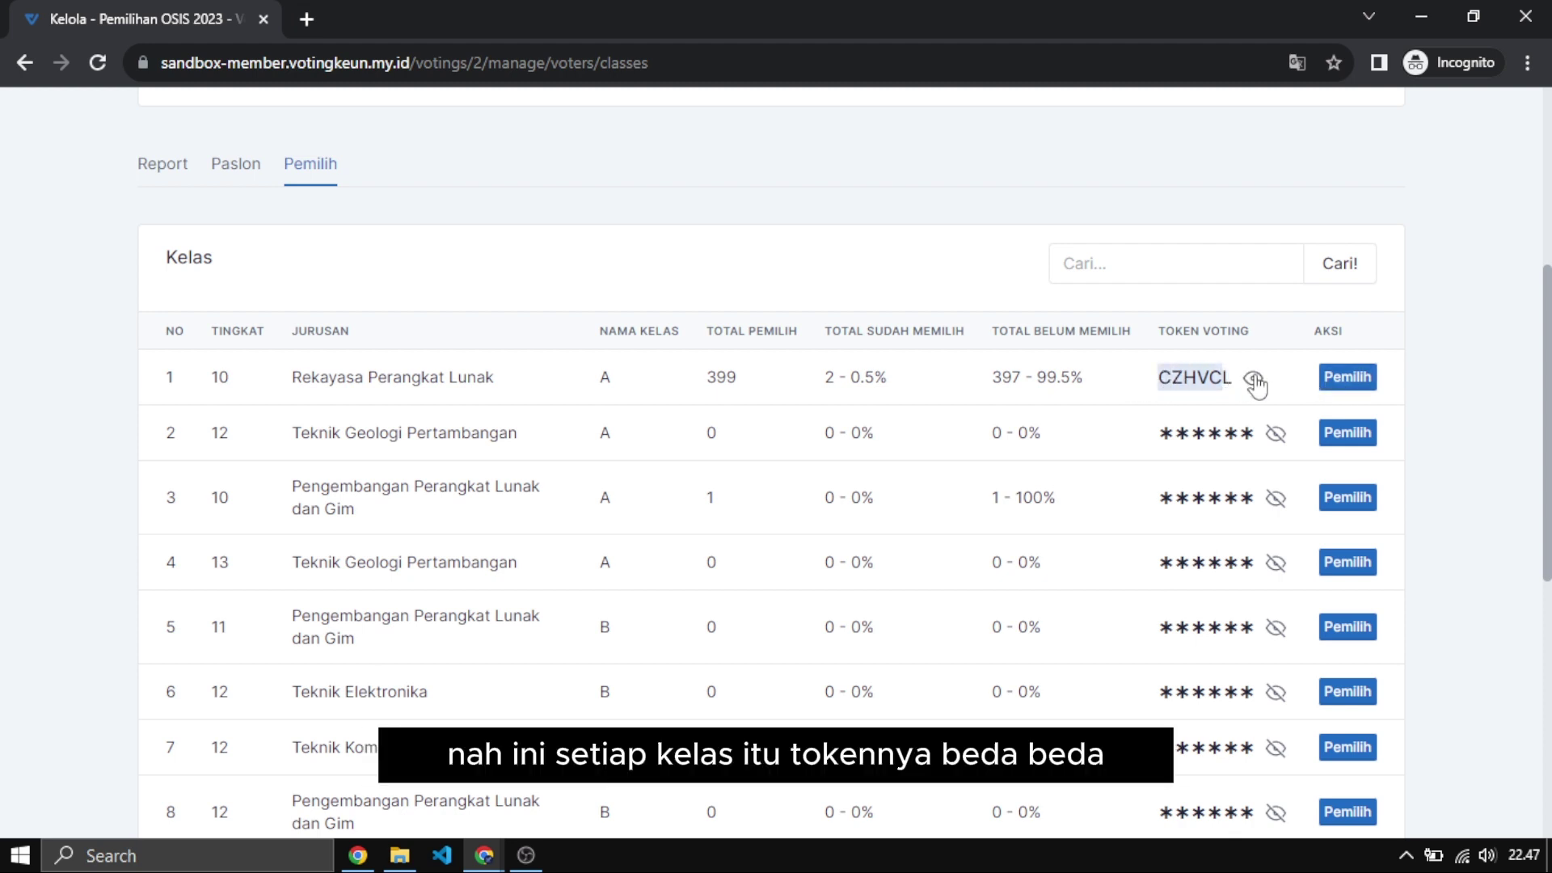
left_click(1274, 435)
left_click(1273, 499)
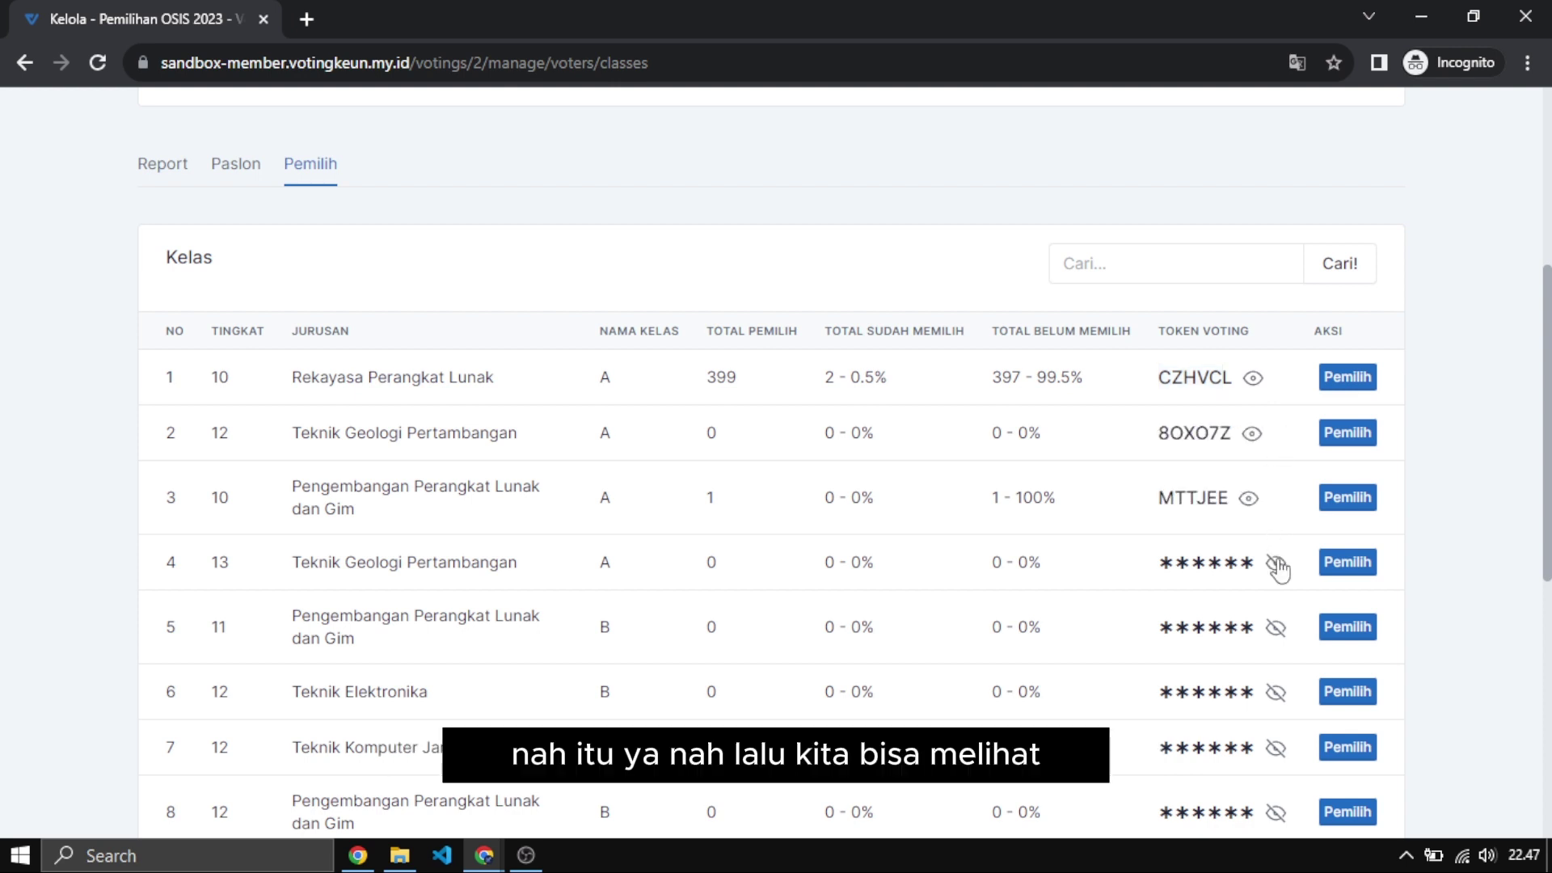
left_click(1275, 564)
left_click(1274, 628)
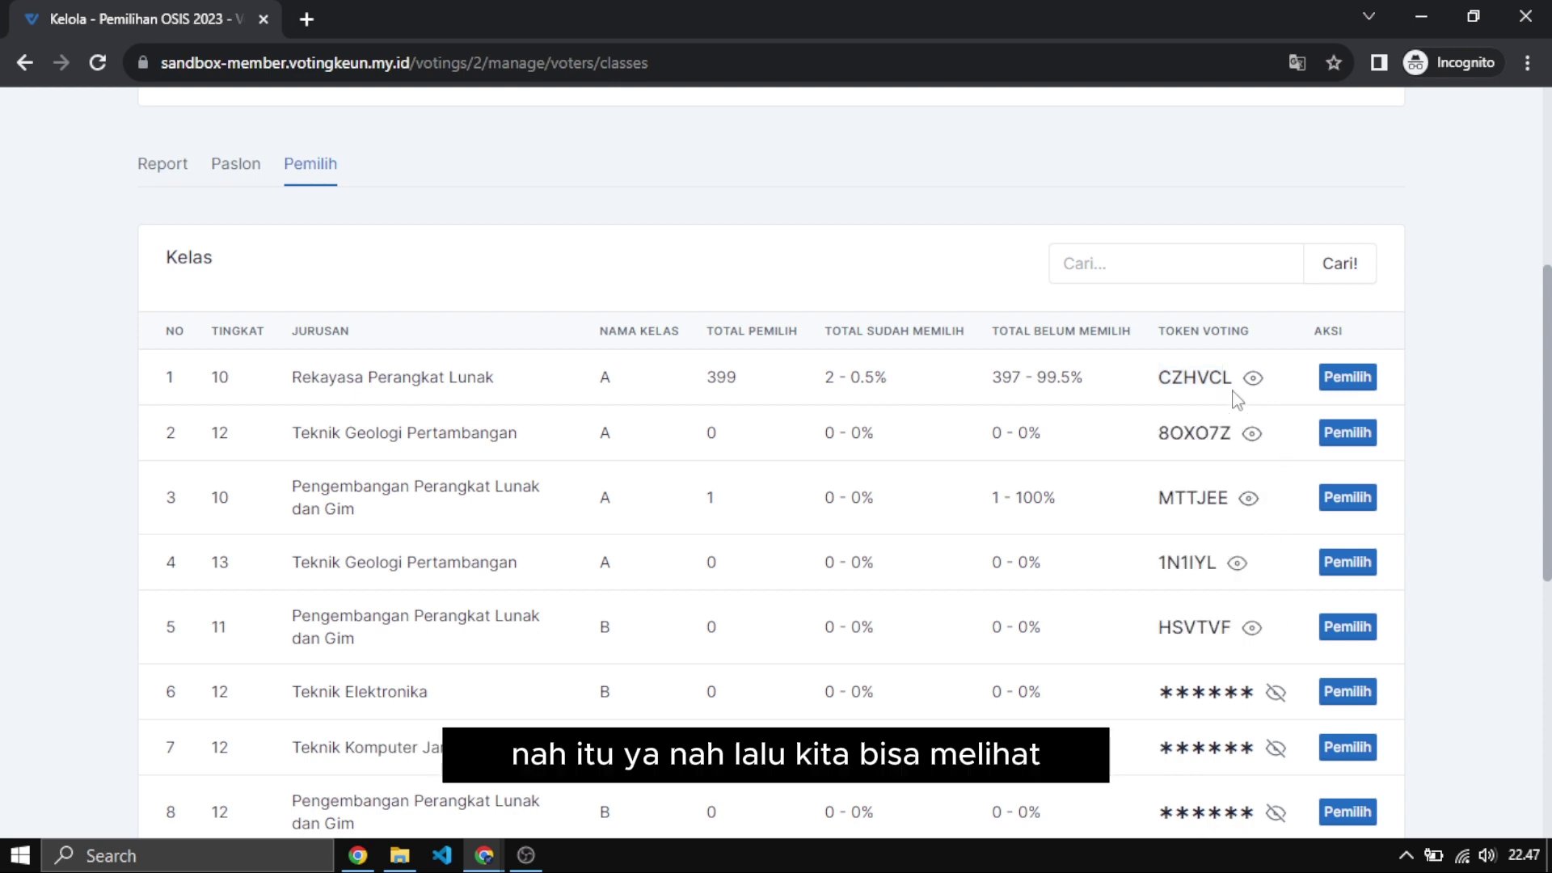
Go to class 10 RPL A's voter page and reveal its current voting token.
left_click(1347, 378)
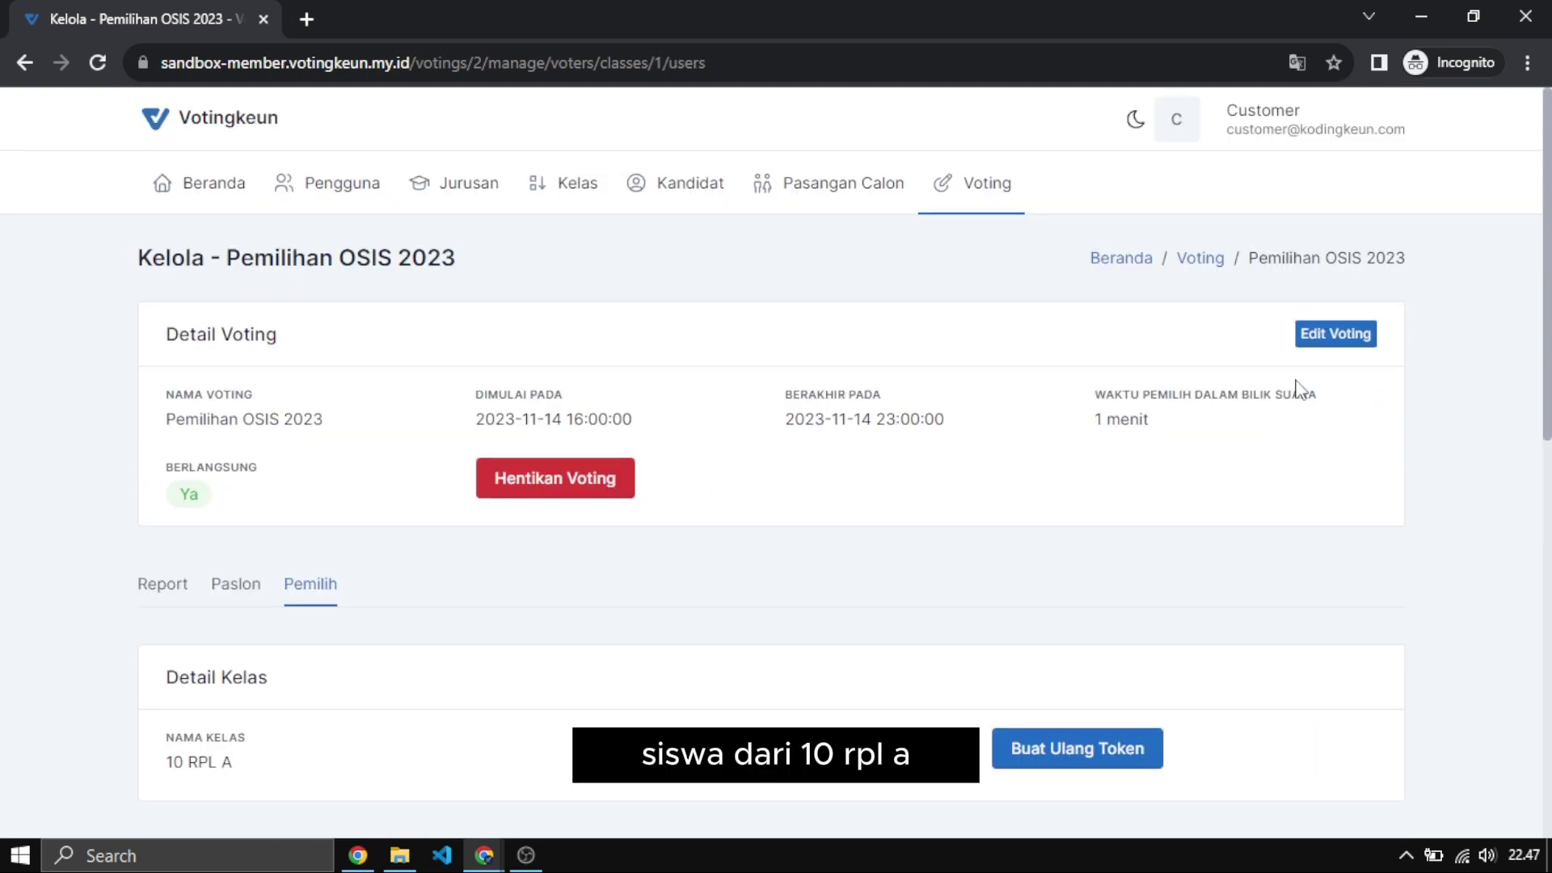
scroll(832, 509, "down", 3)
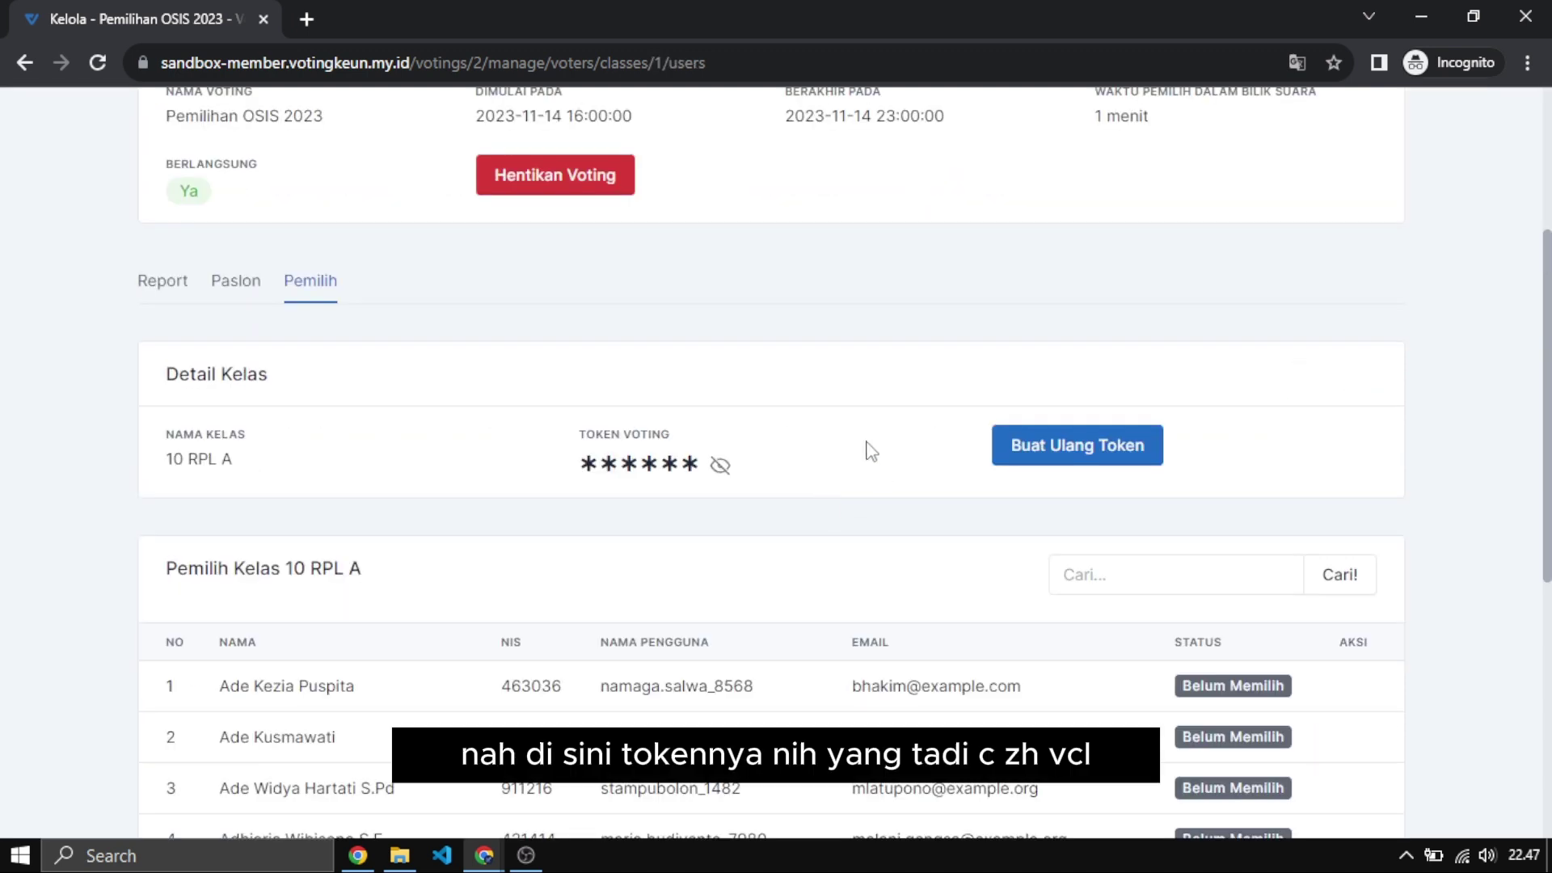
left_click(719, 466)
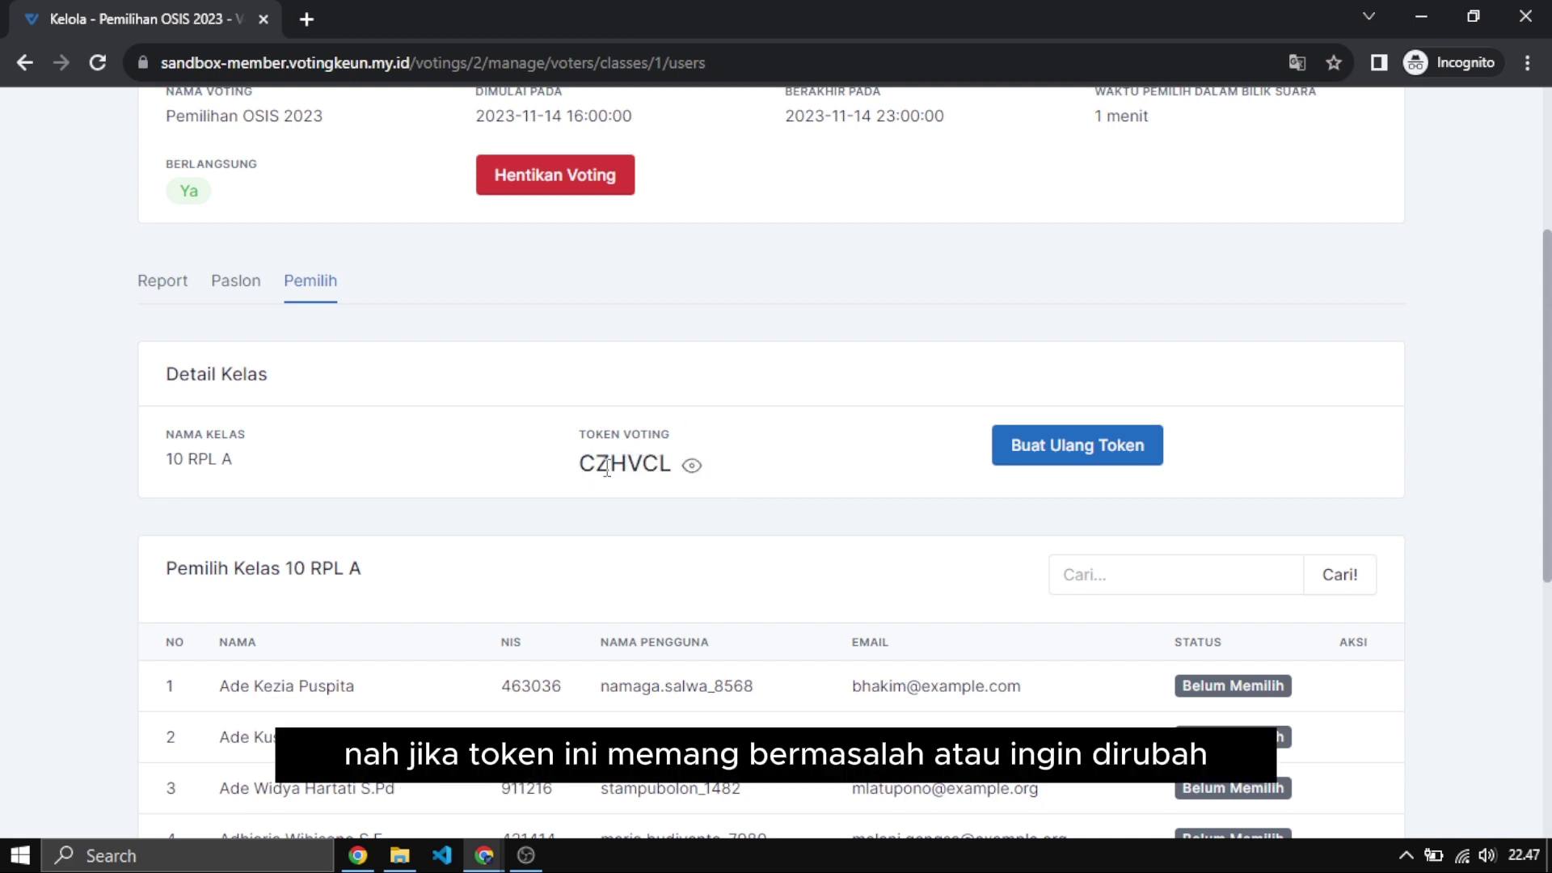
left_click_drag(573, 473, 723, 475)
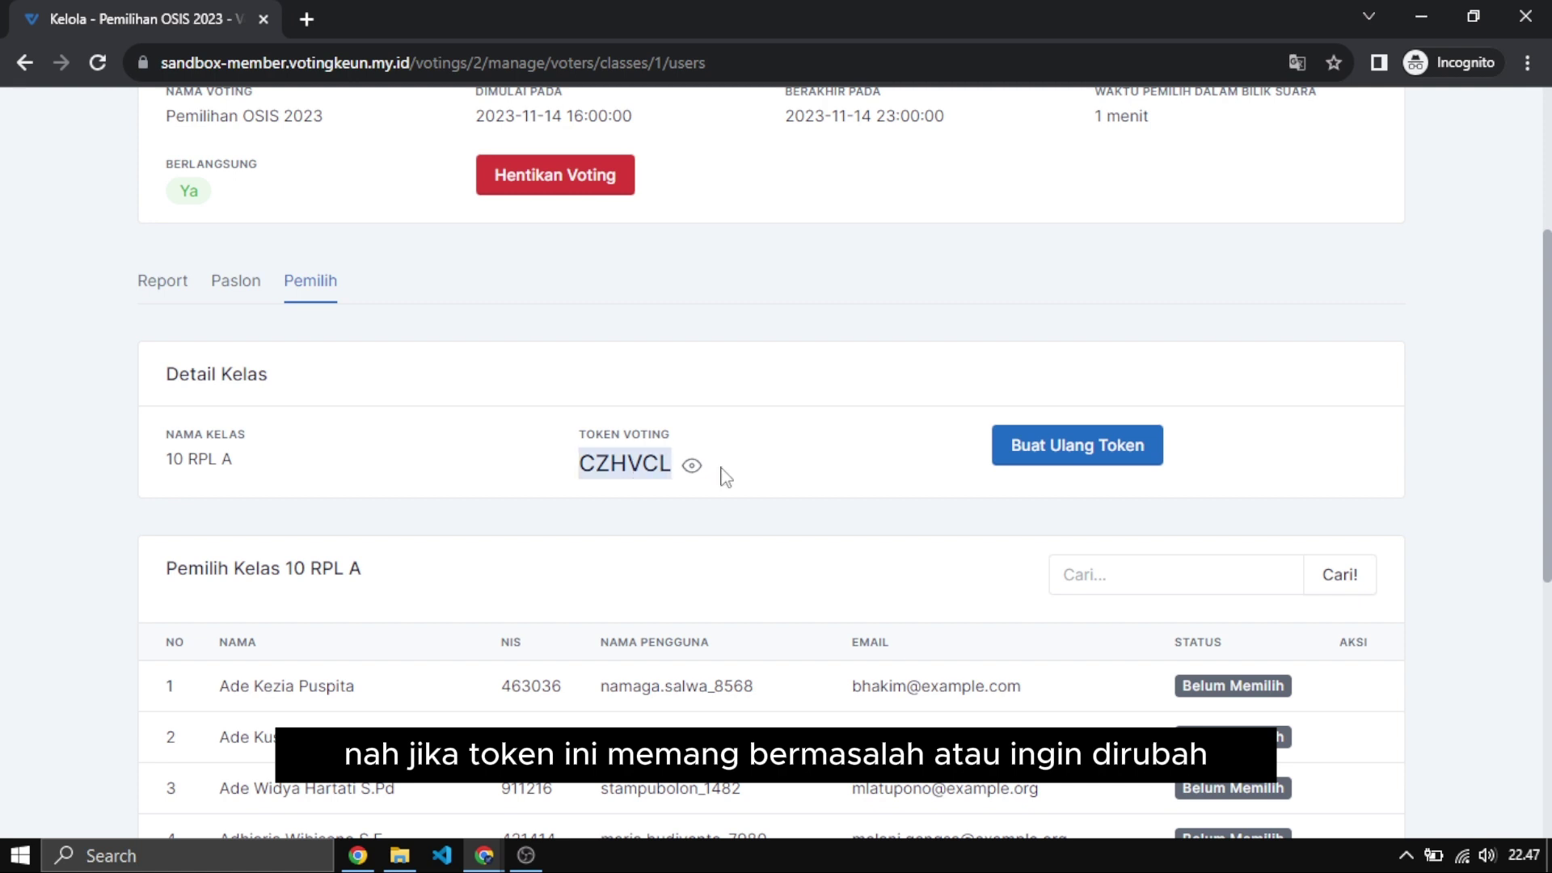
left_click(563, 467)
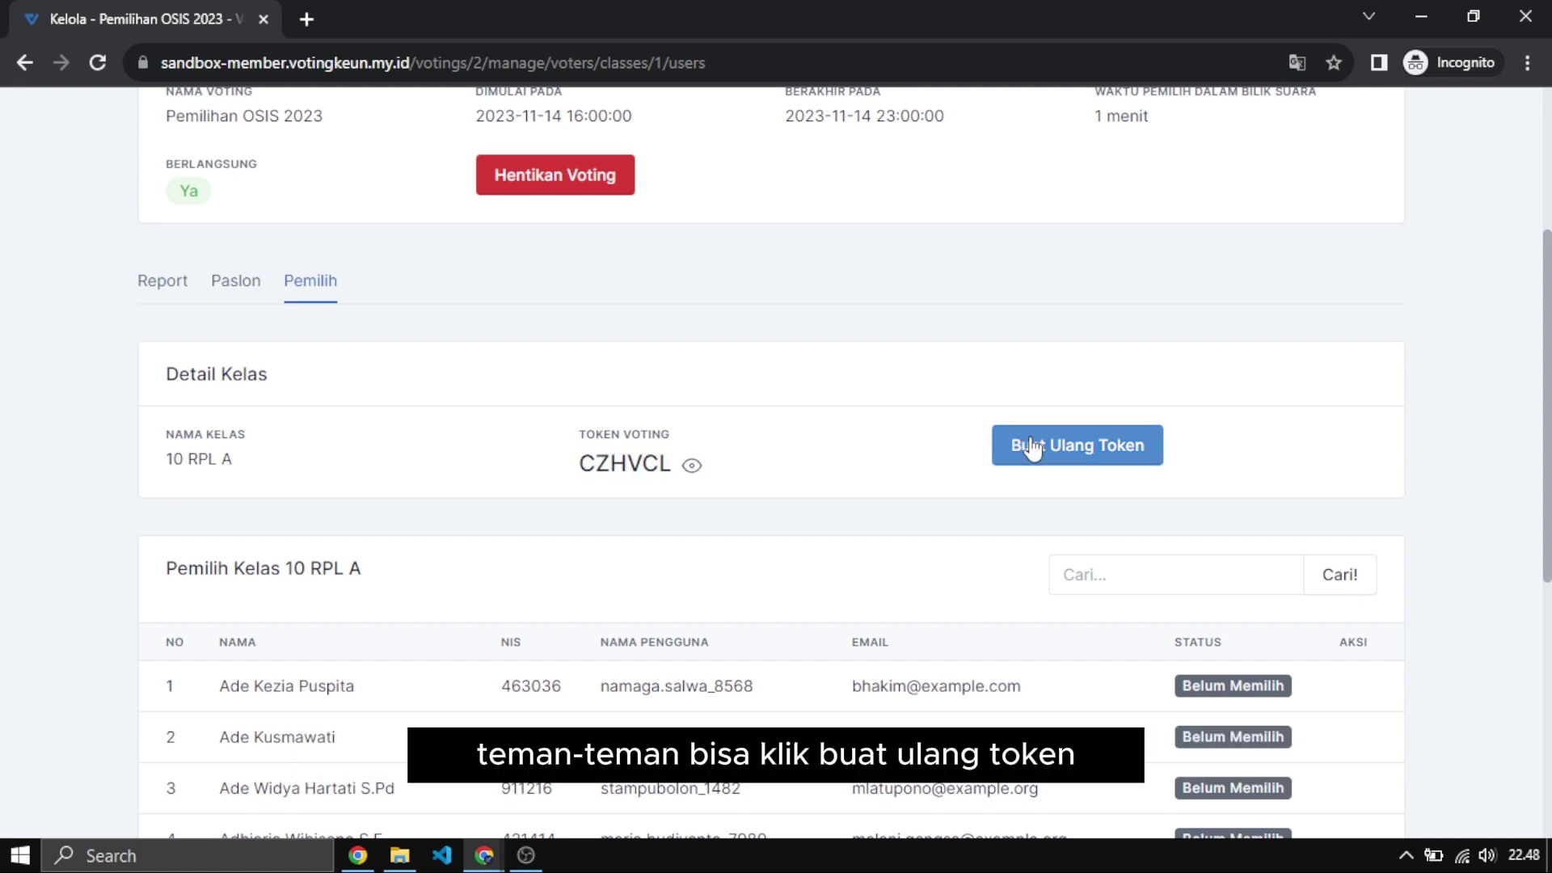
Regenerate the class token with Buat Ulang Token, confirming with Ya, Buat Ulang.
left_click(1025, 441)
left_click(921, 550)
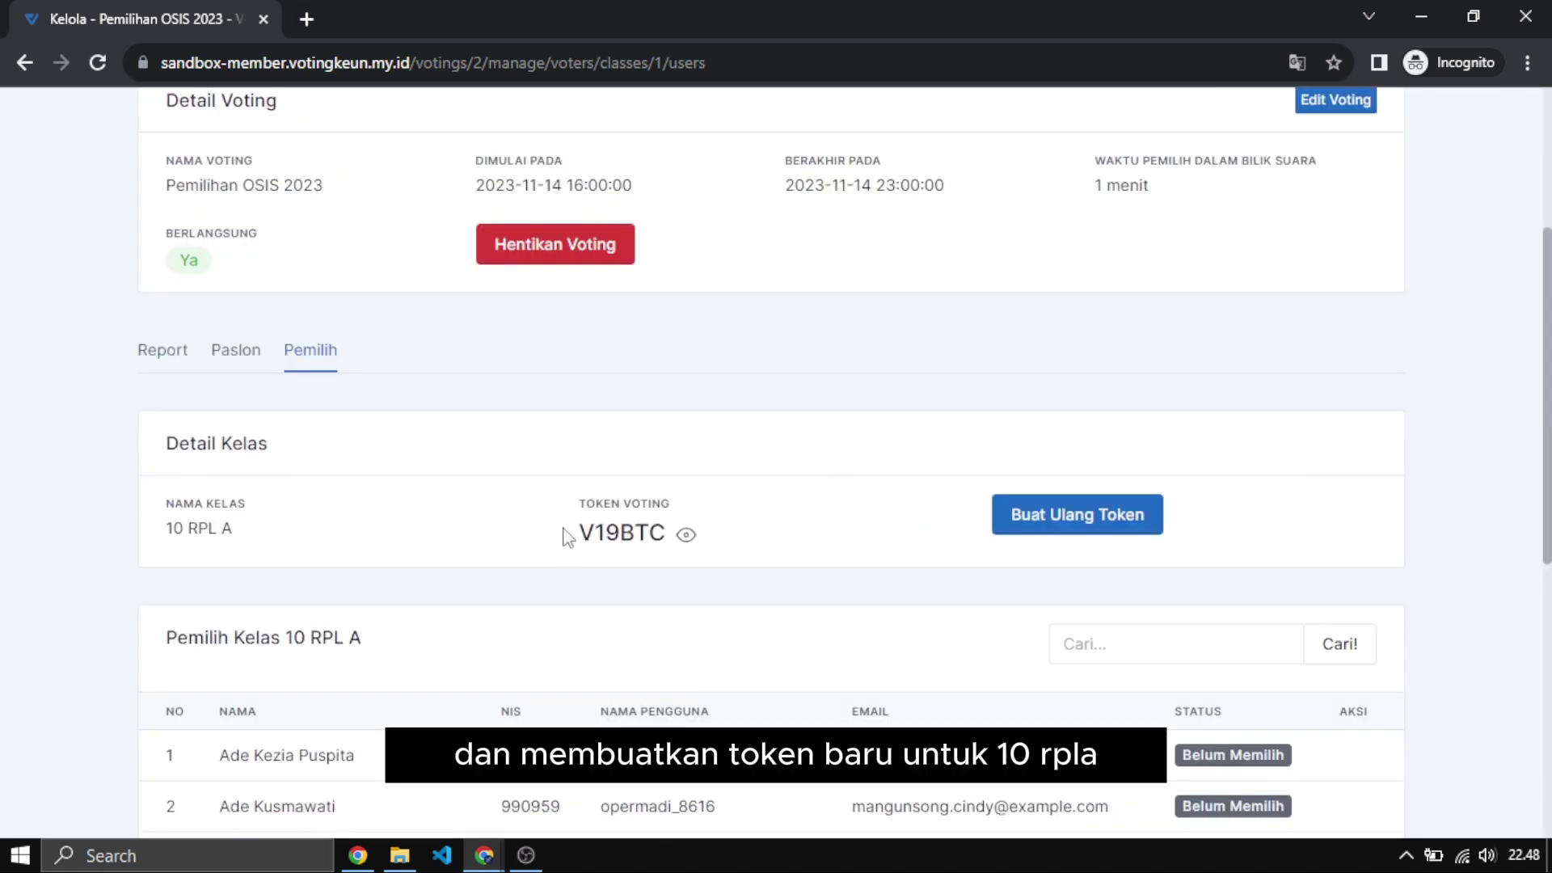
left_click_drag(564, 533, 686, 534)
left_click(174, 554)
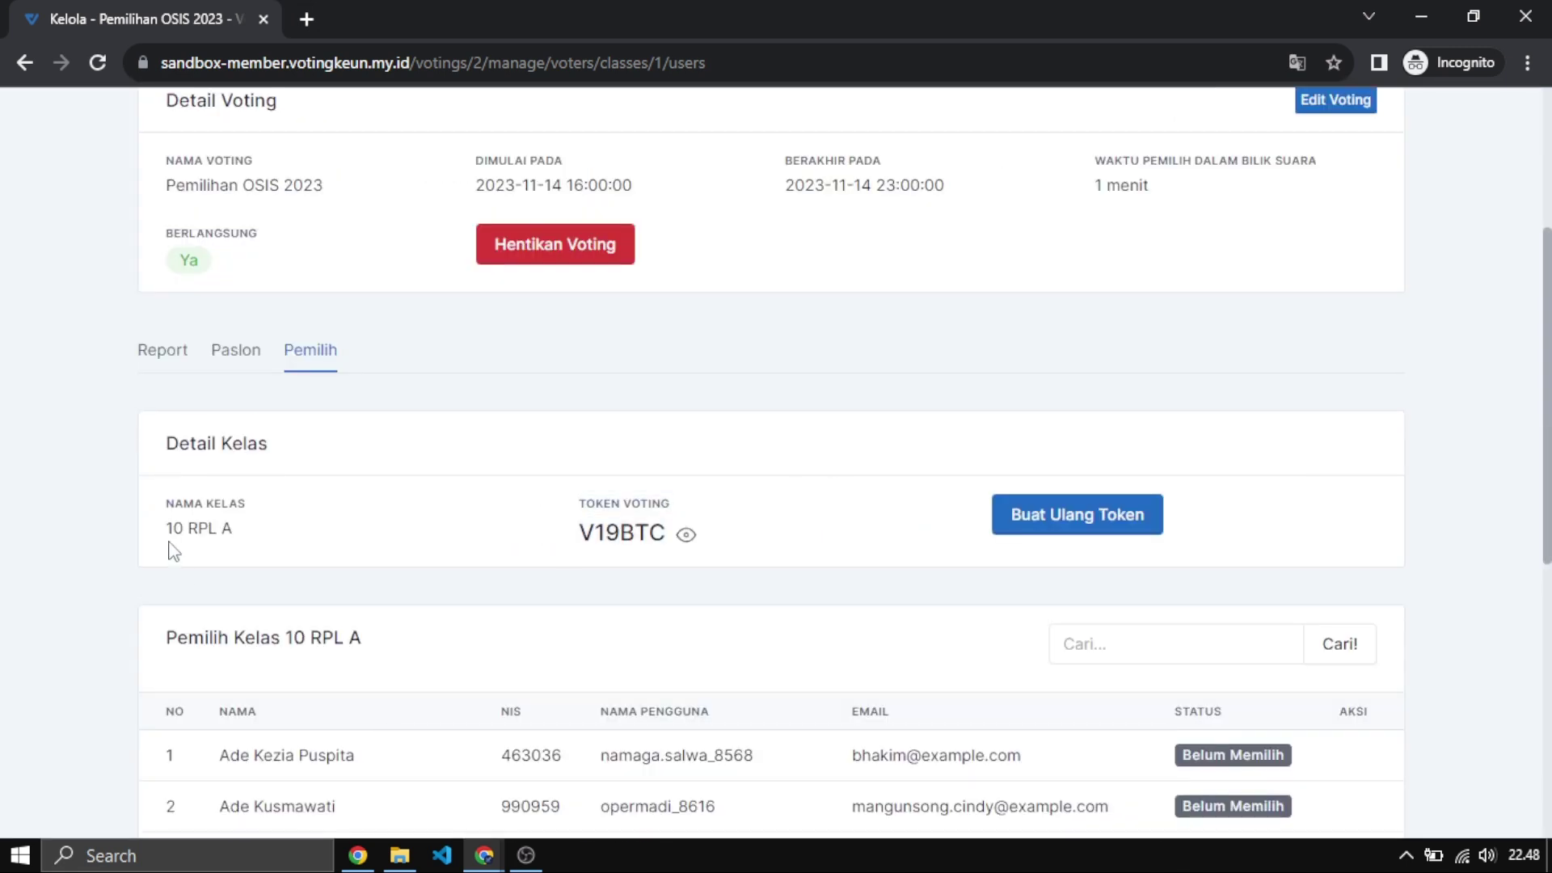
left_click_drag(166, 547, 274, 537)
Browse the Pemilih Kelas 10 RPL A table, highlighting its heading and first voters.
scroll(415, 509, "down", 4)
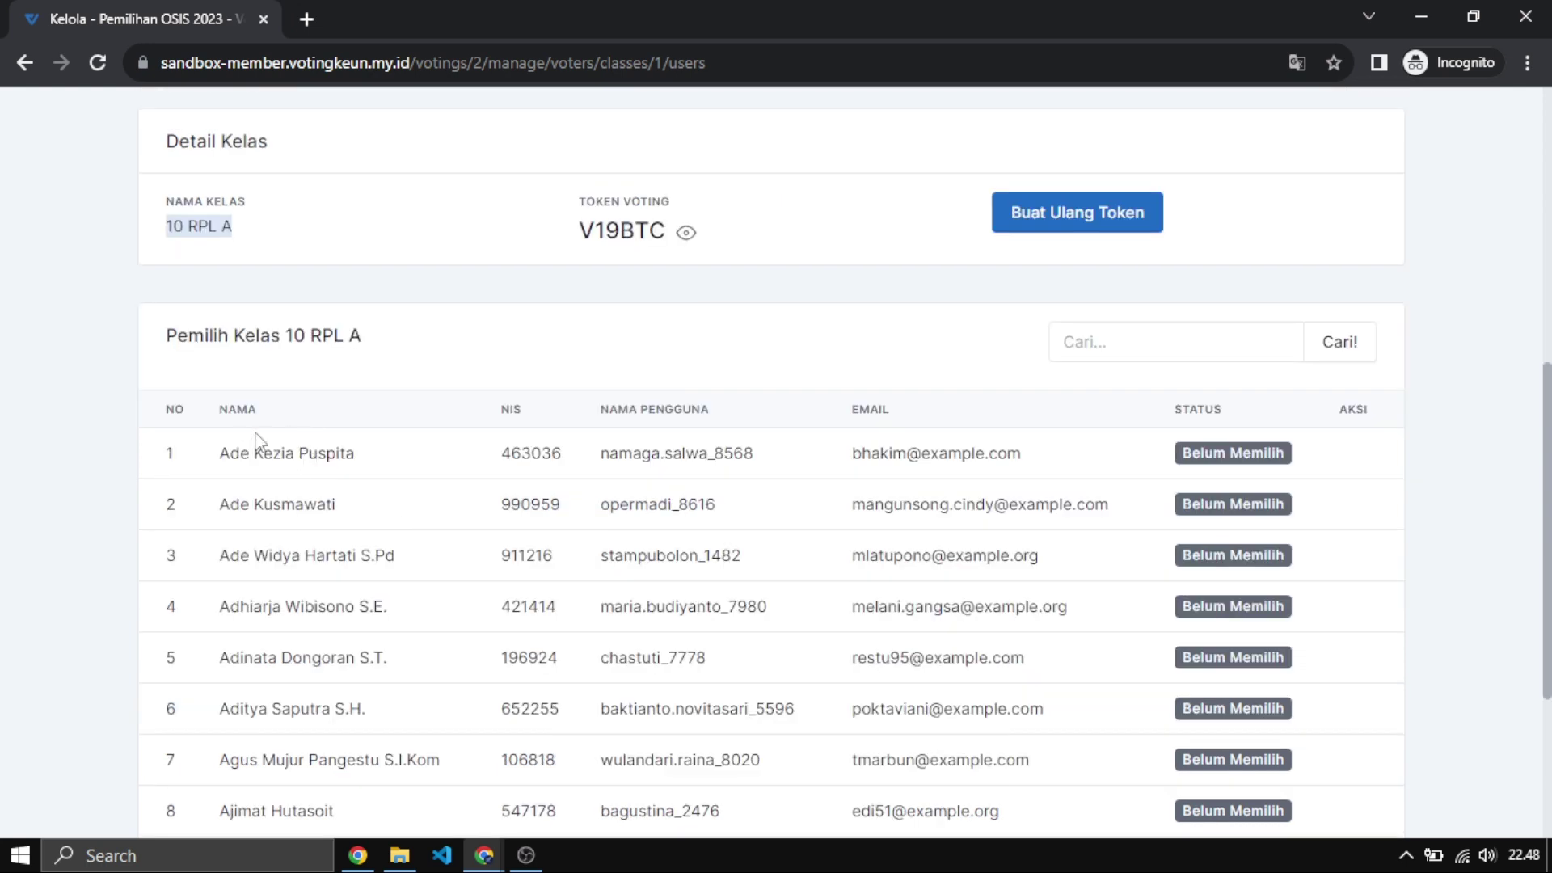
left_click_drag(476, 454, 952, 452)
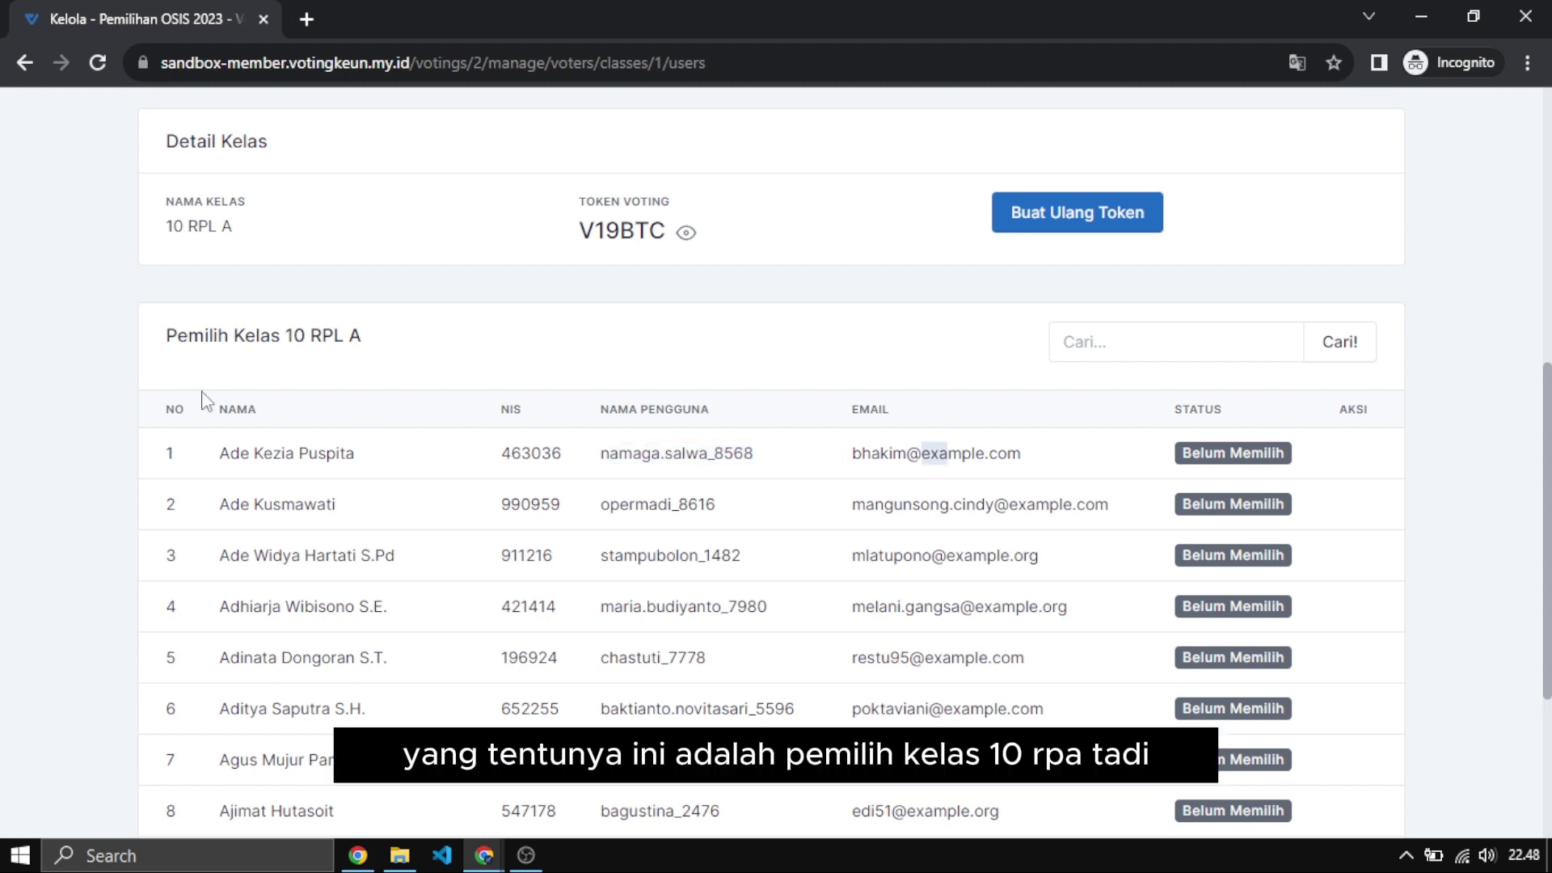
left_click_drag(165, 339, 367, 349)
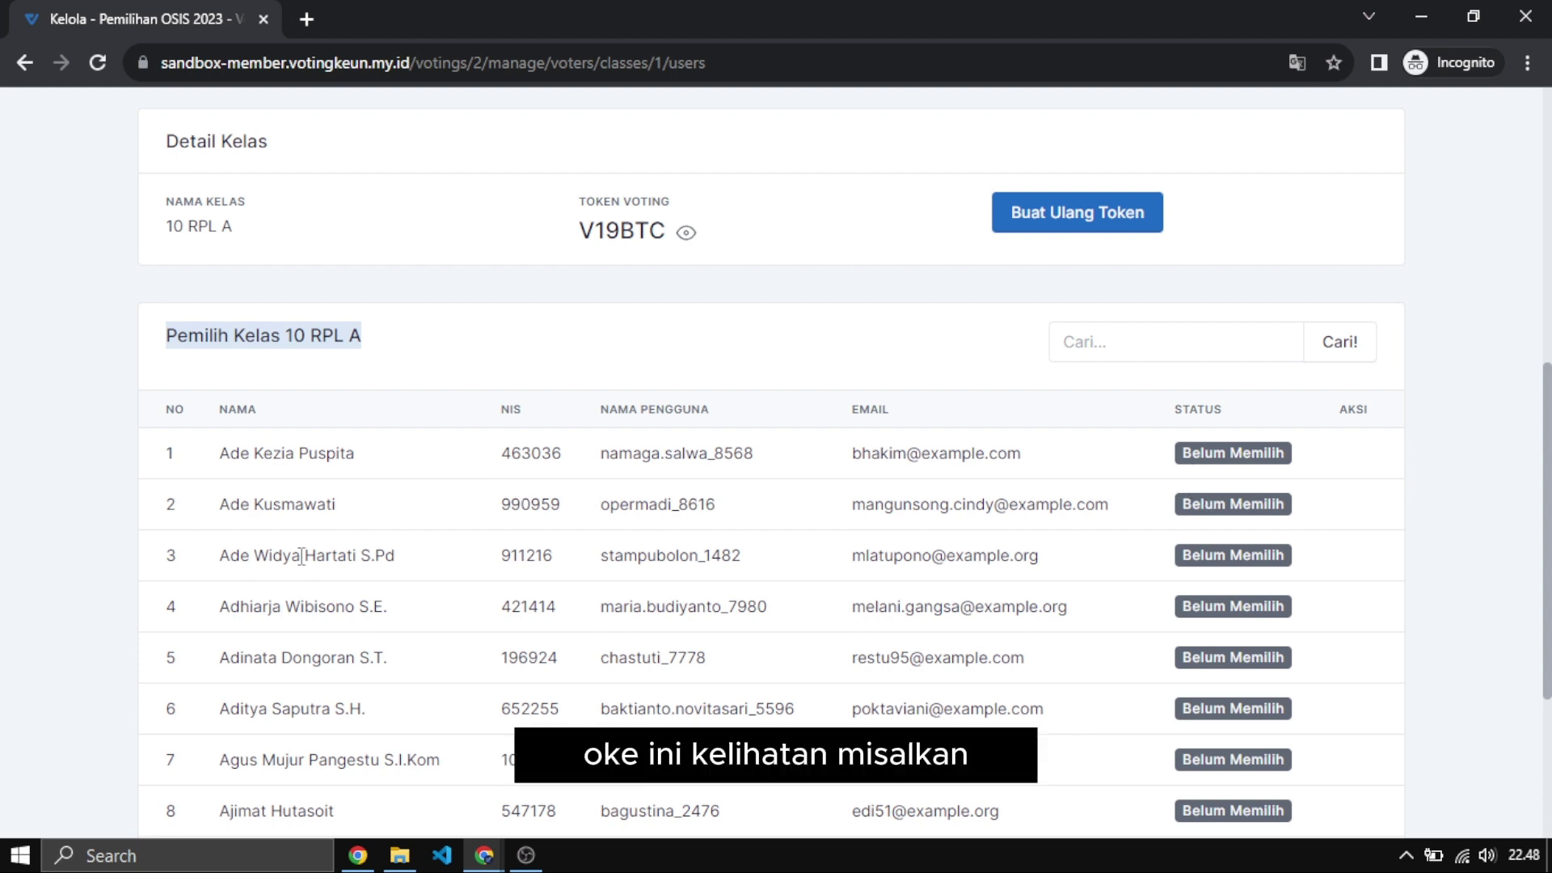
scroll(278, 584, "down", 3)
scroll(377, 396, "up", 3)
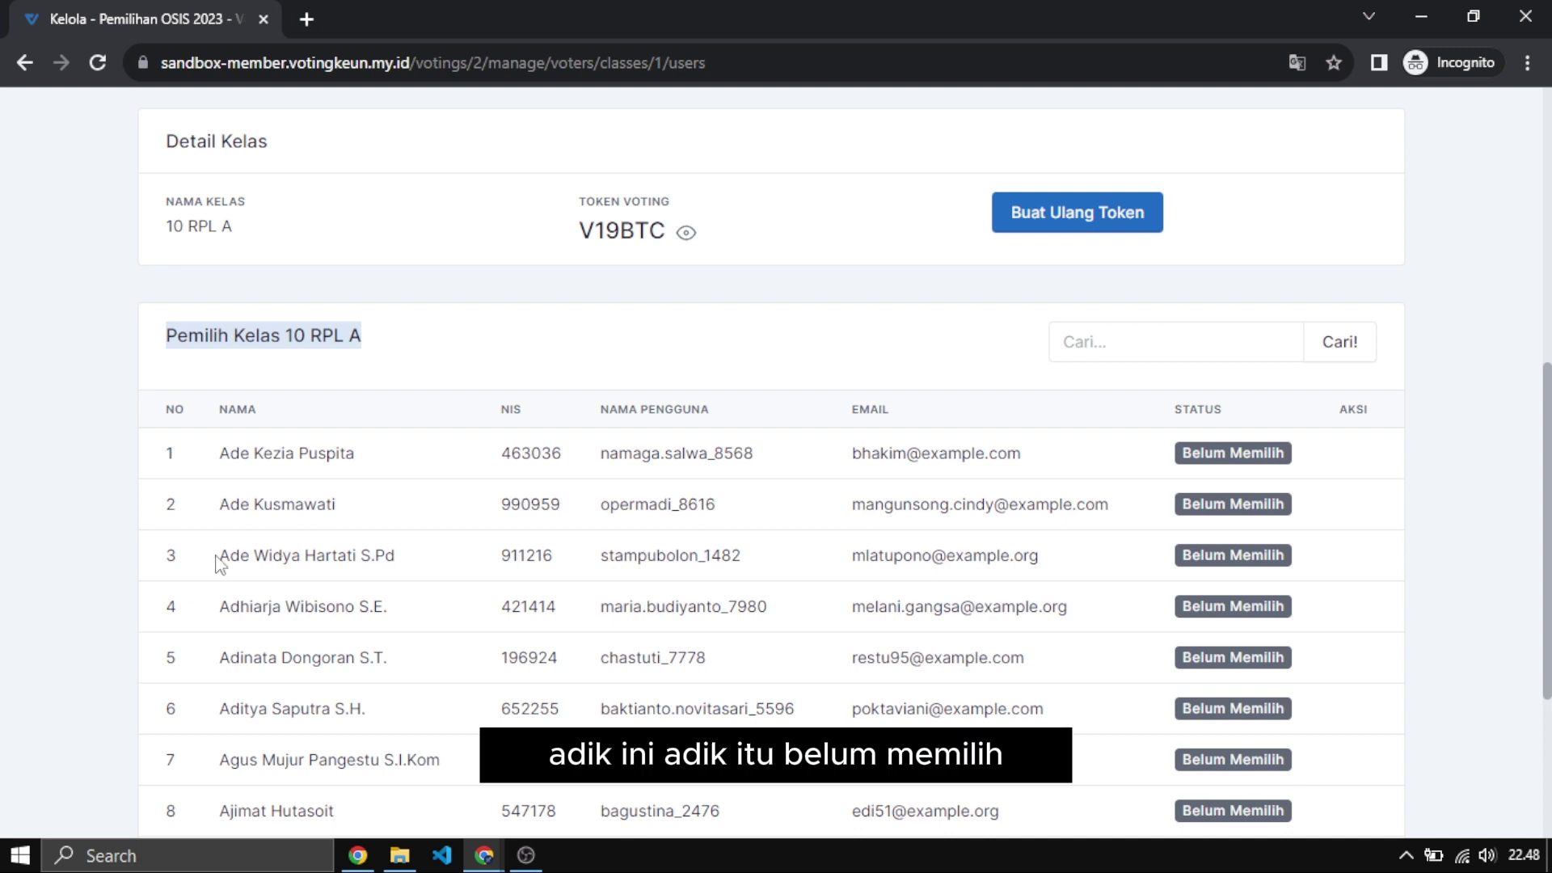
left_click_drag(292, 556, 394, 556)
left_click(1166, 563)
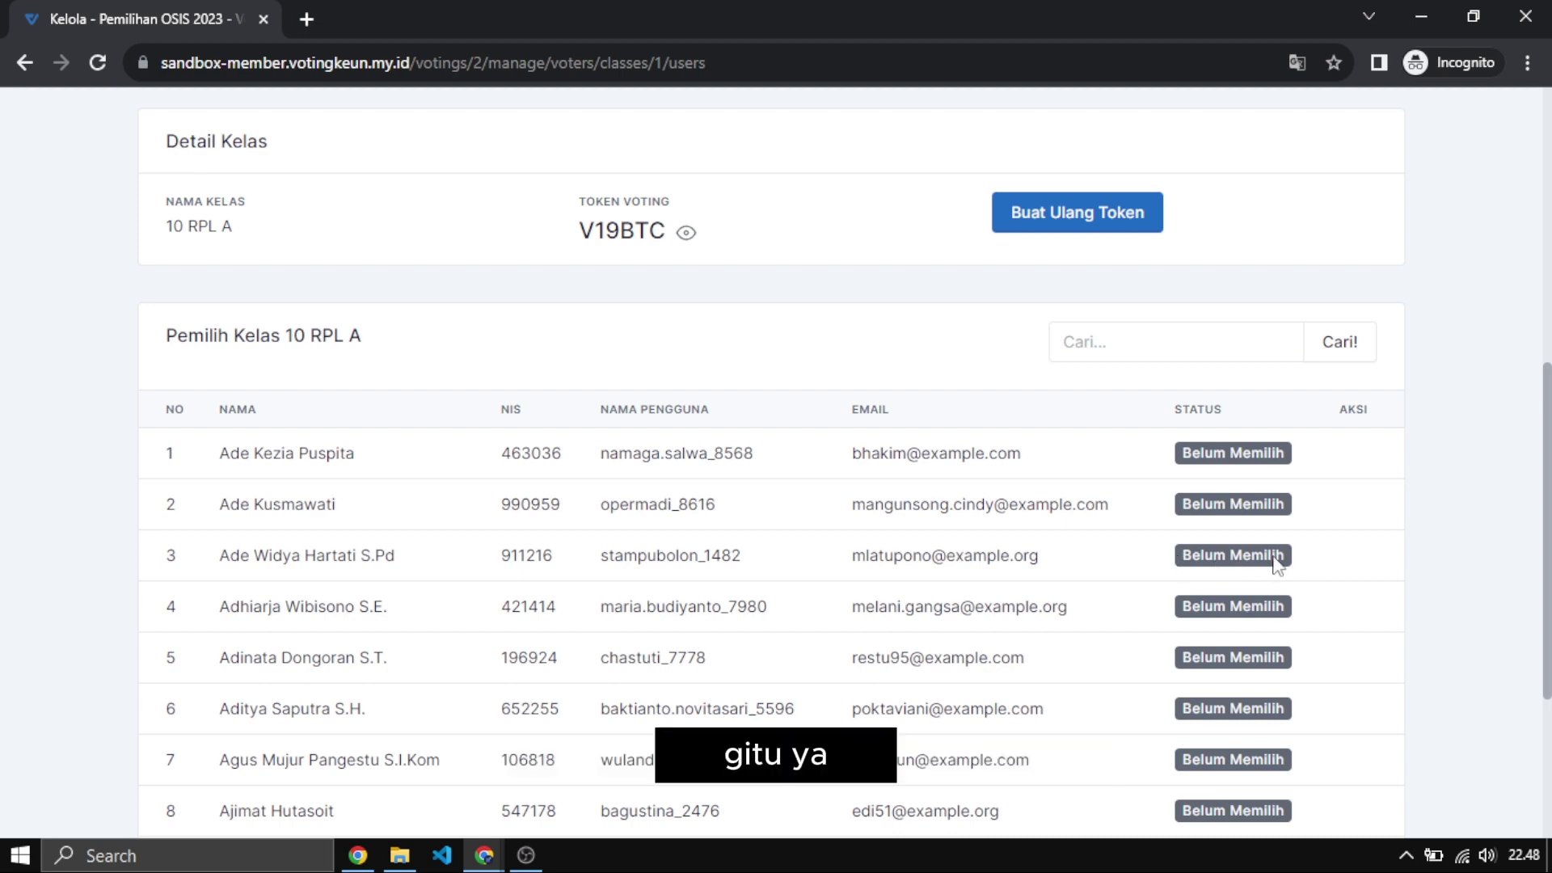
scroll(1275, 563, "up", 7)
scroll(1274, 563, "down", 11)
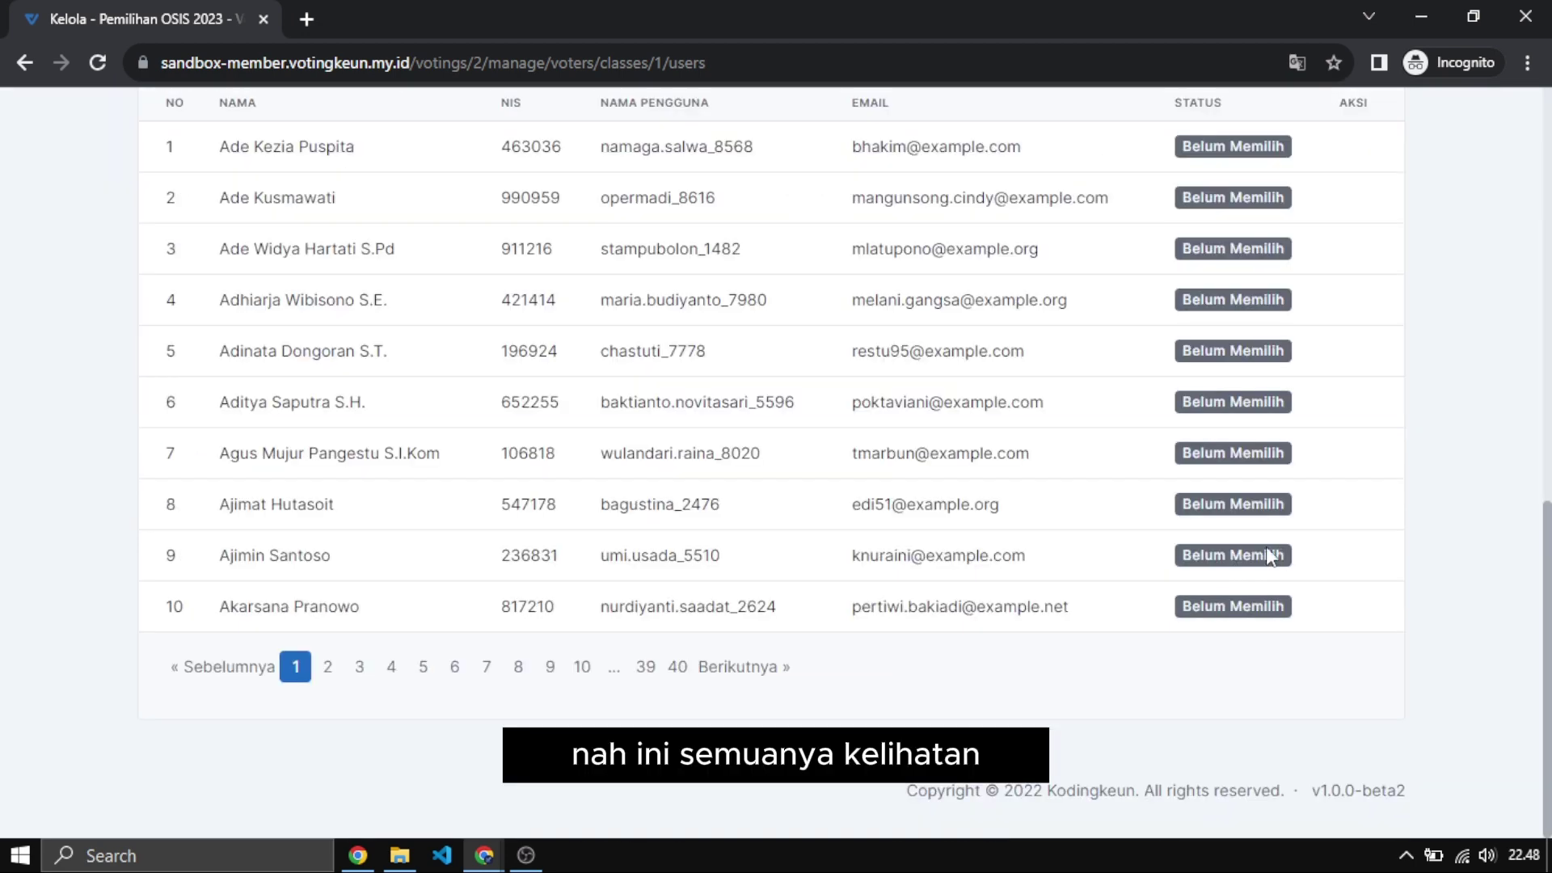
Switch the voter list to page 6, showing voters 51–60 marked Belum Memilih.
left_click(454, 668)
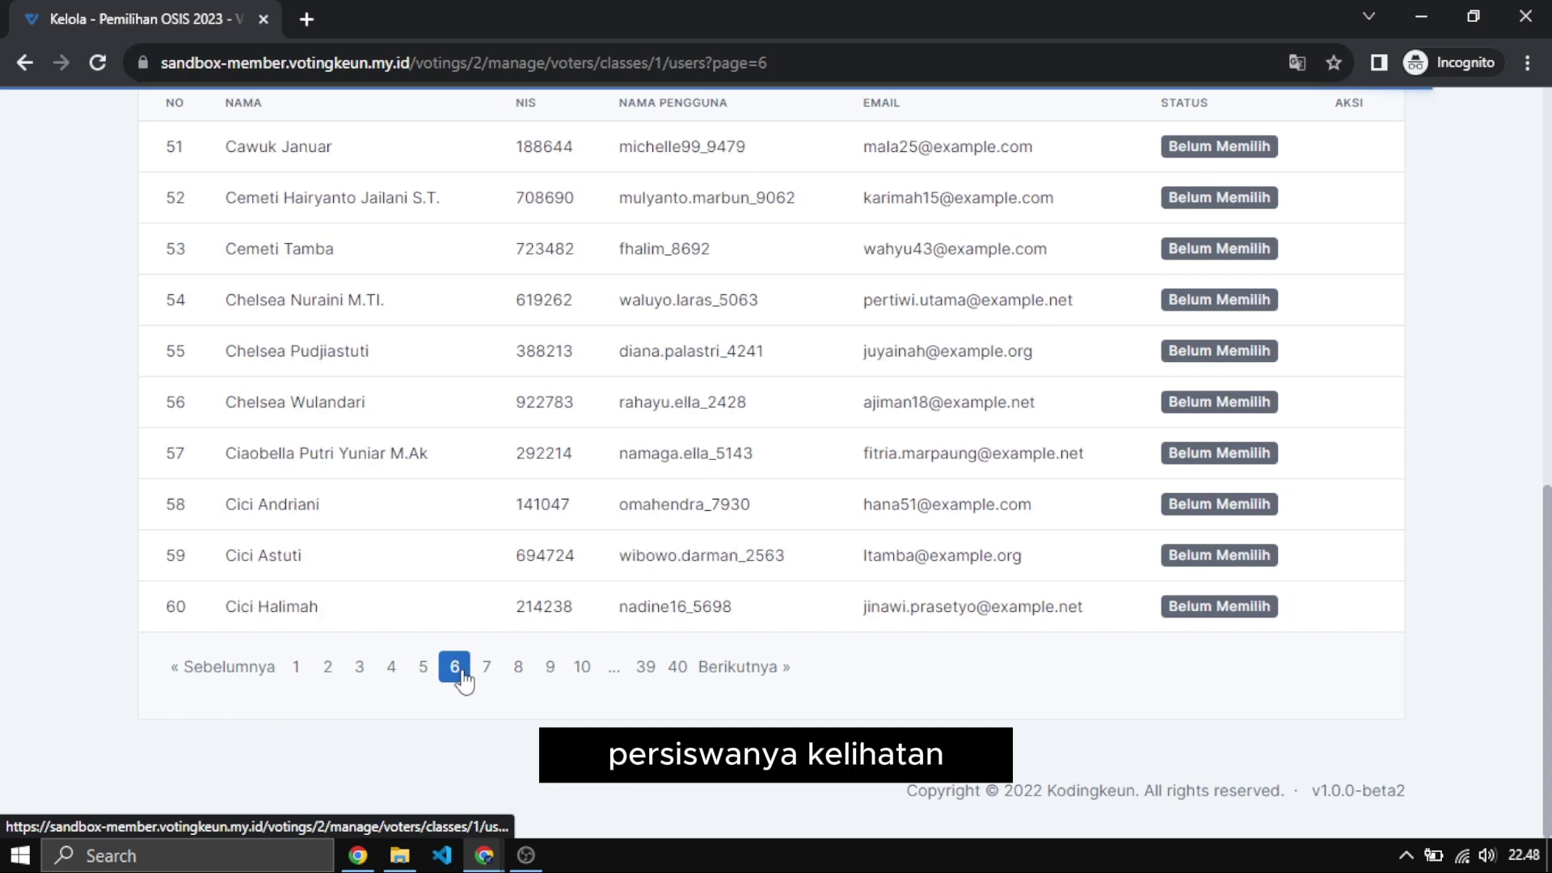
scroll(1126, 578, "up", 7)
scroll(1113, 629, "down", 8)
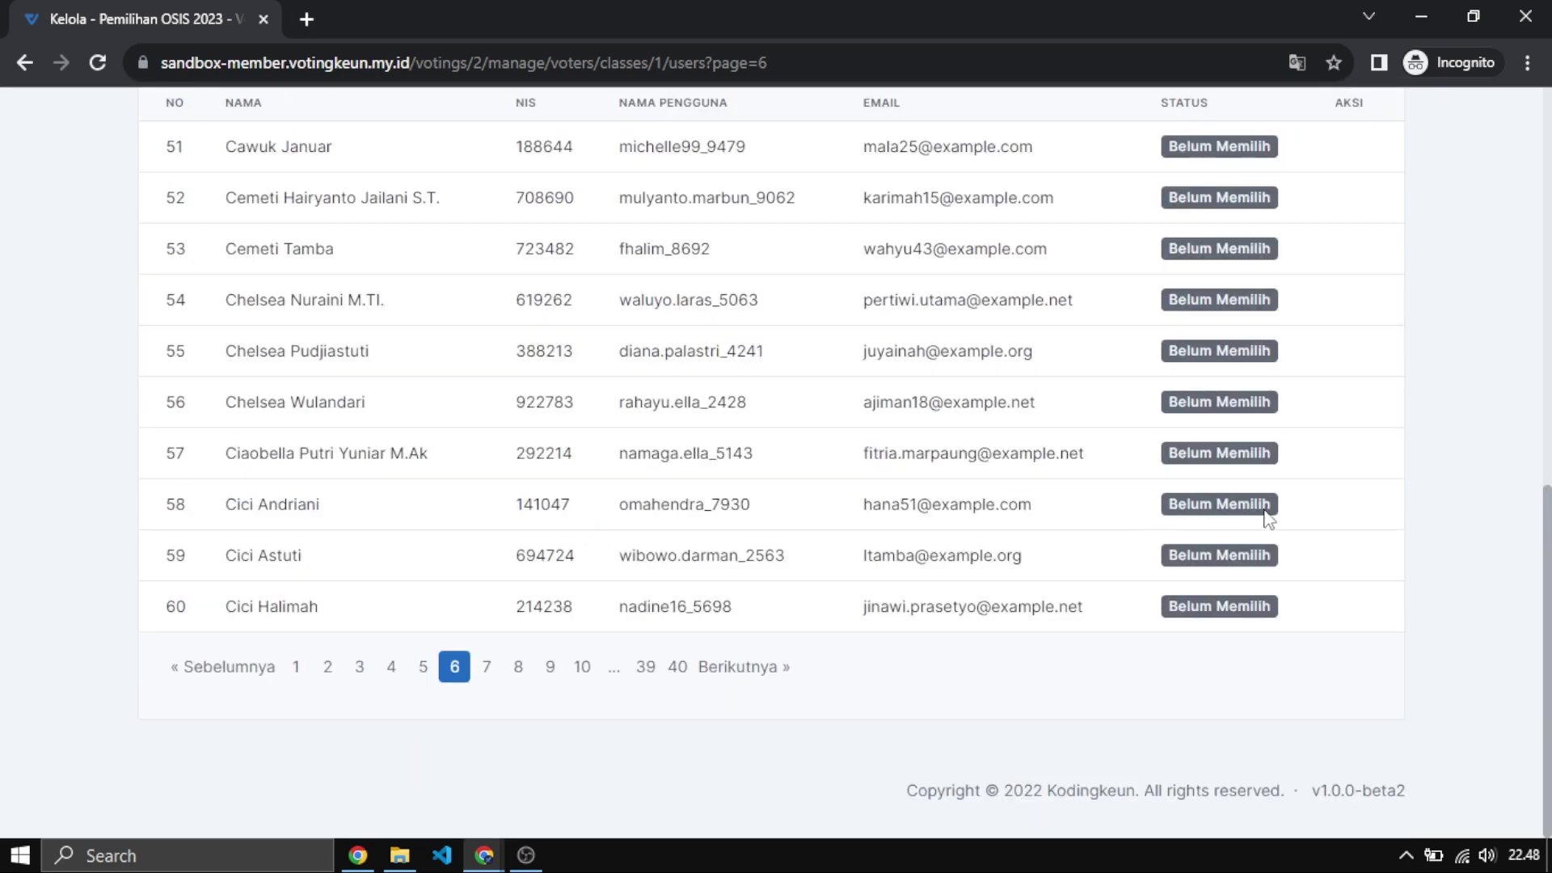
scroll(1266, 514, "up", 4)
scroll(1267, 517, "up", 7)
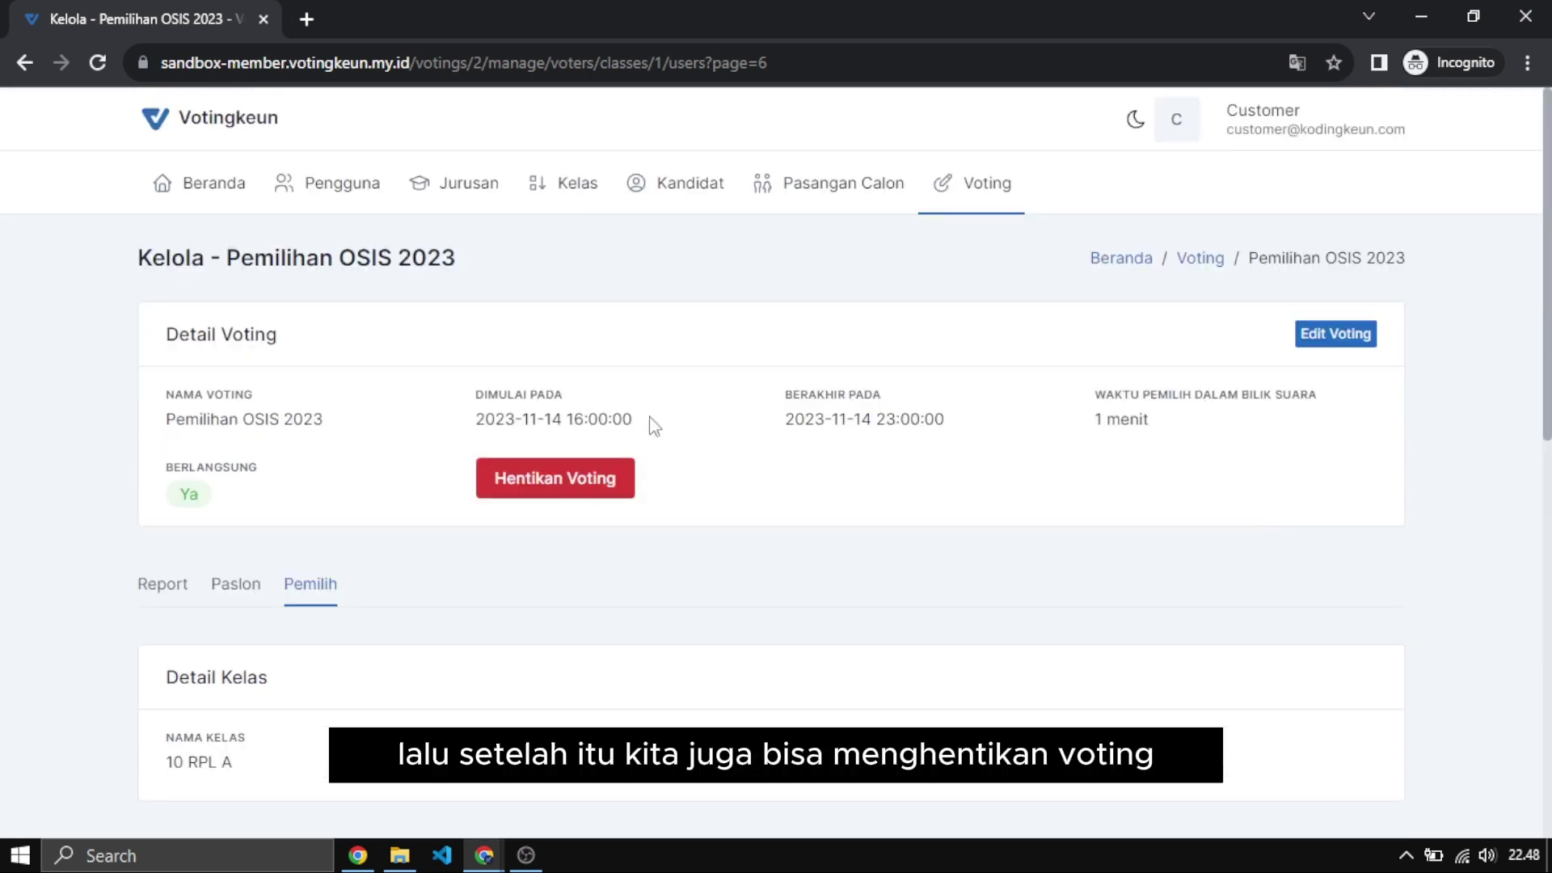
Stop Pemilihan OSIS 2023 again, then bring up the account menu with Profil, Pengaturan and Keluar.
left_click(594, 485)
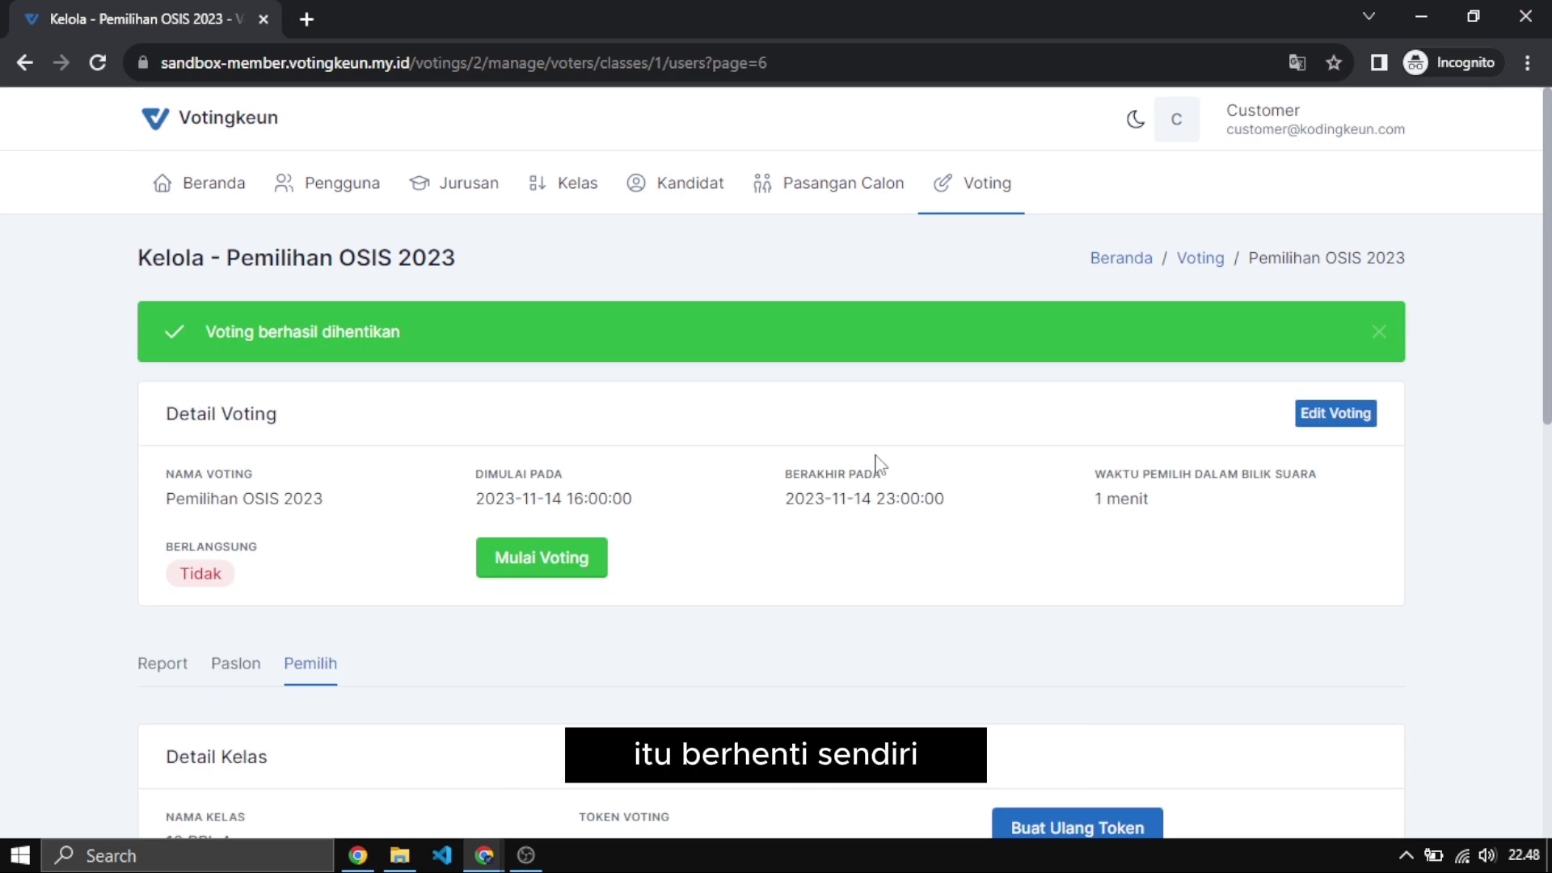
left_click(1379, 332)
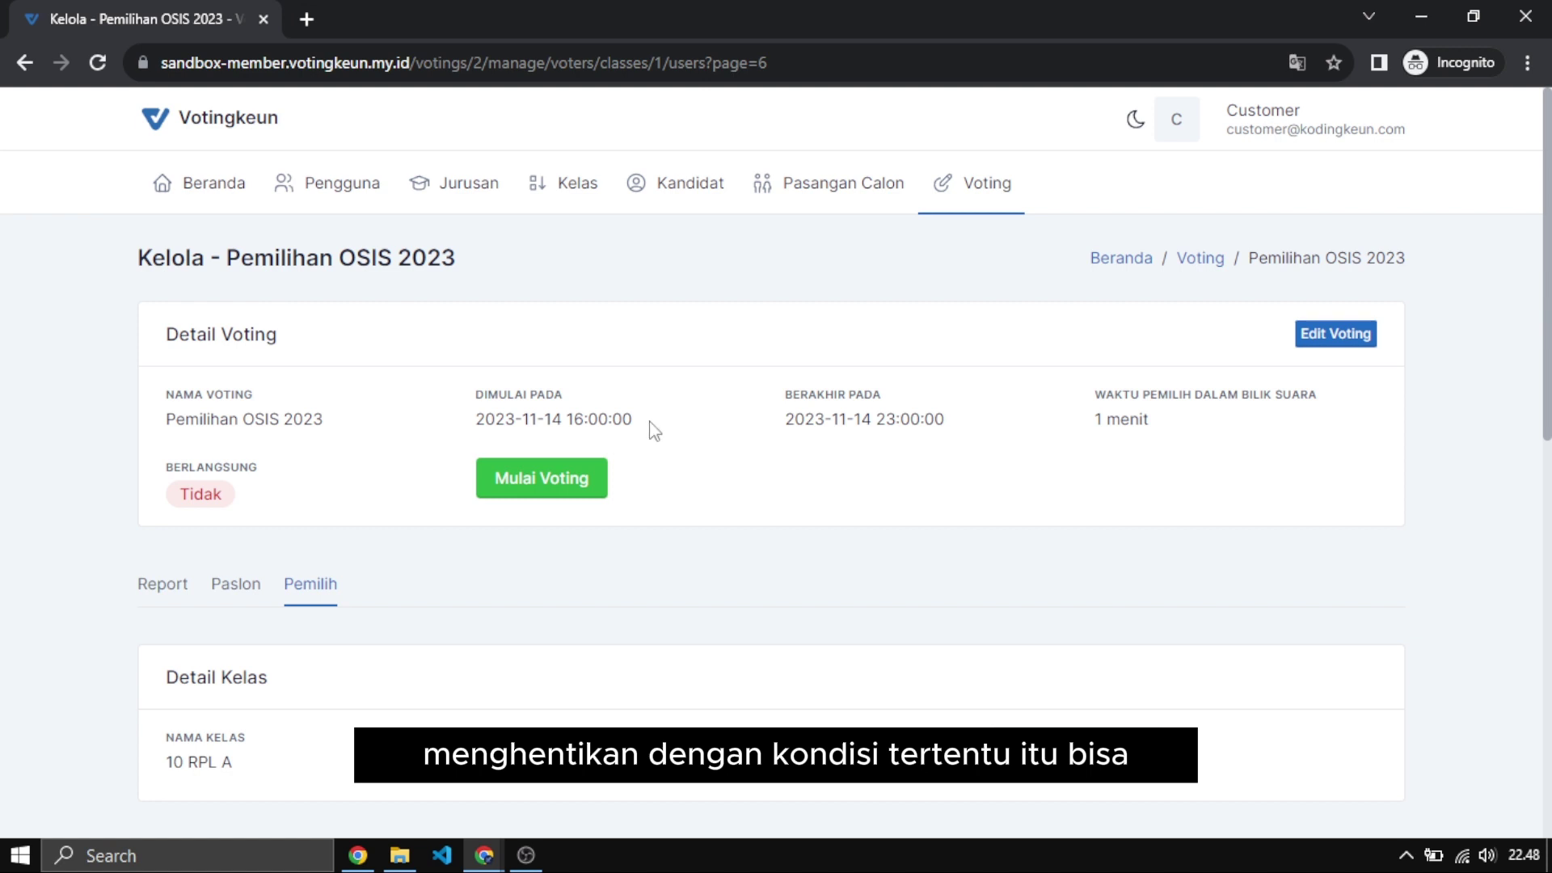
left_click_drag(655, 431, 475, 420)
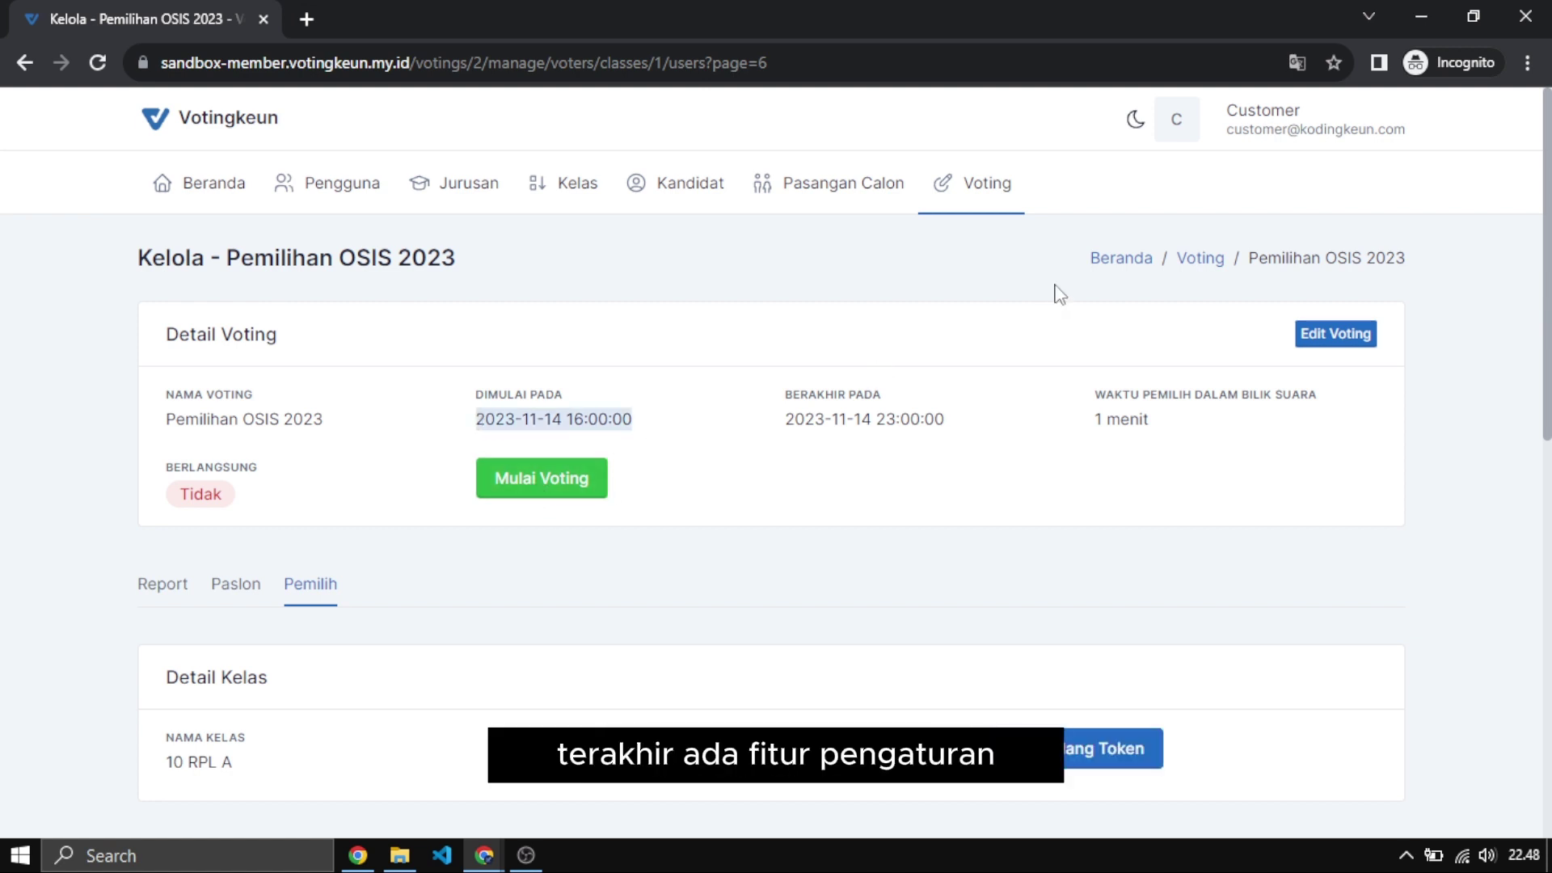
left_click(1259, 137)
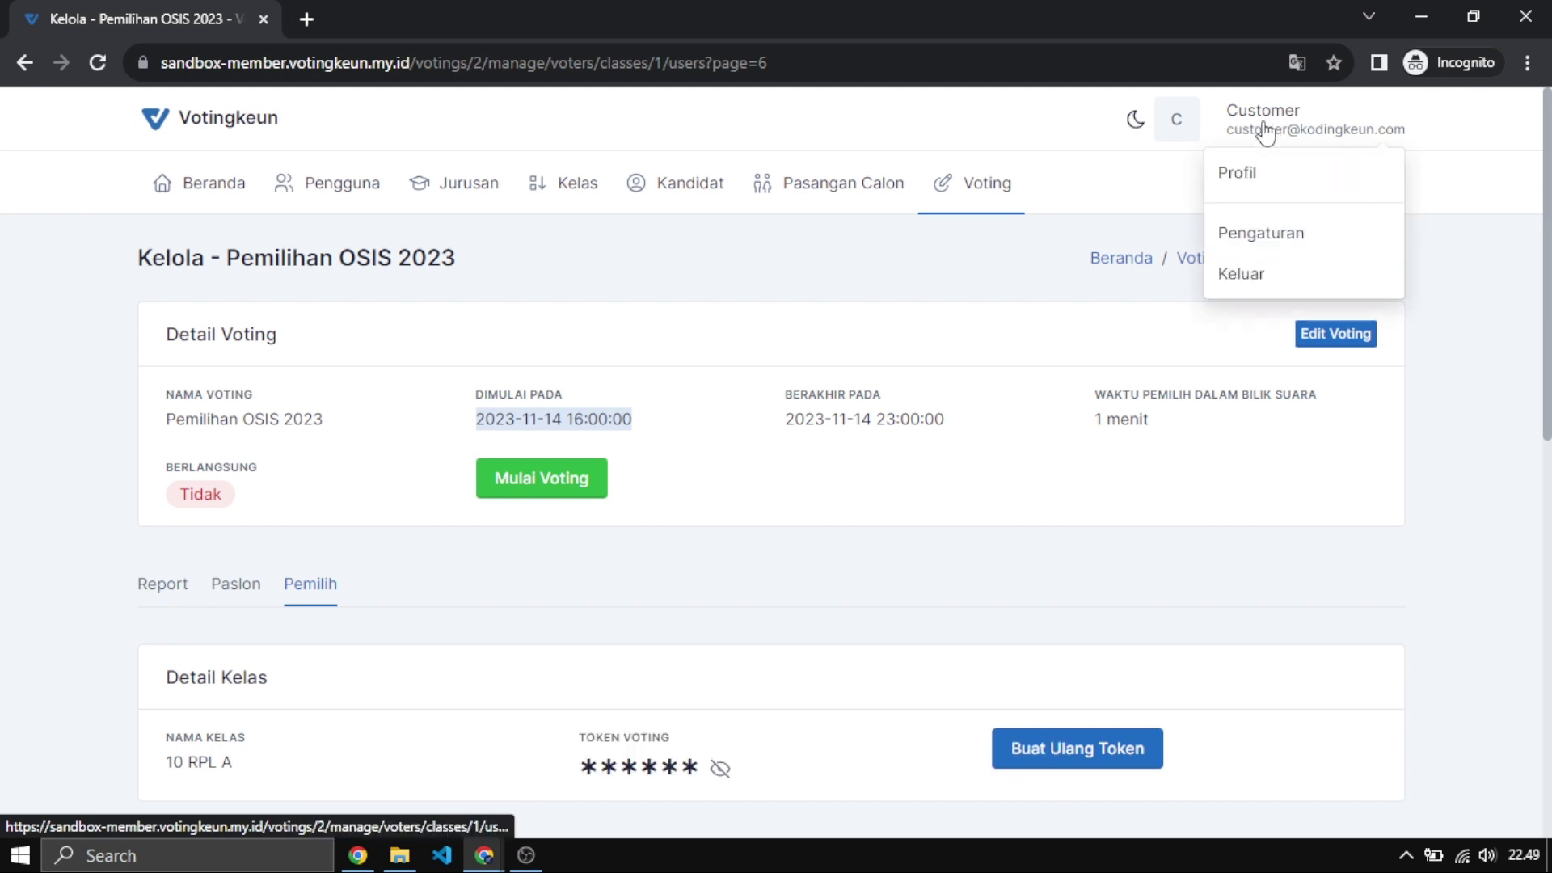
Open Pengaturan and review the Nama Perusahaan, Alamat Perusahaan and Sistem Pengguna settings.
left_click(1278, 236)
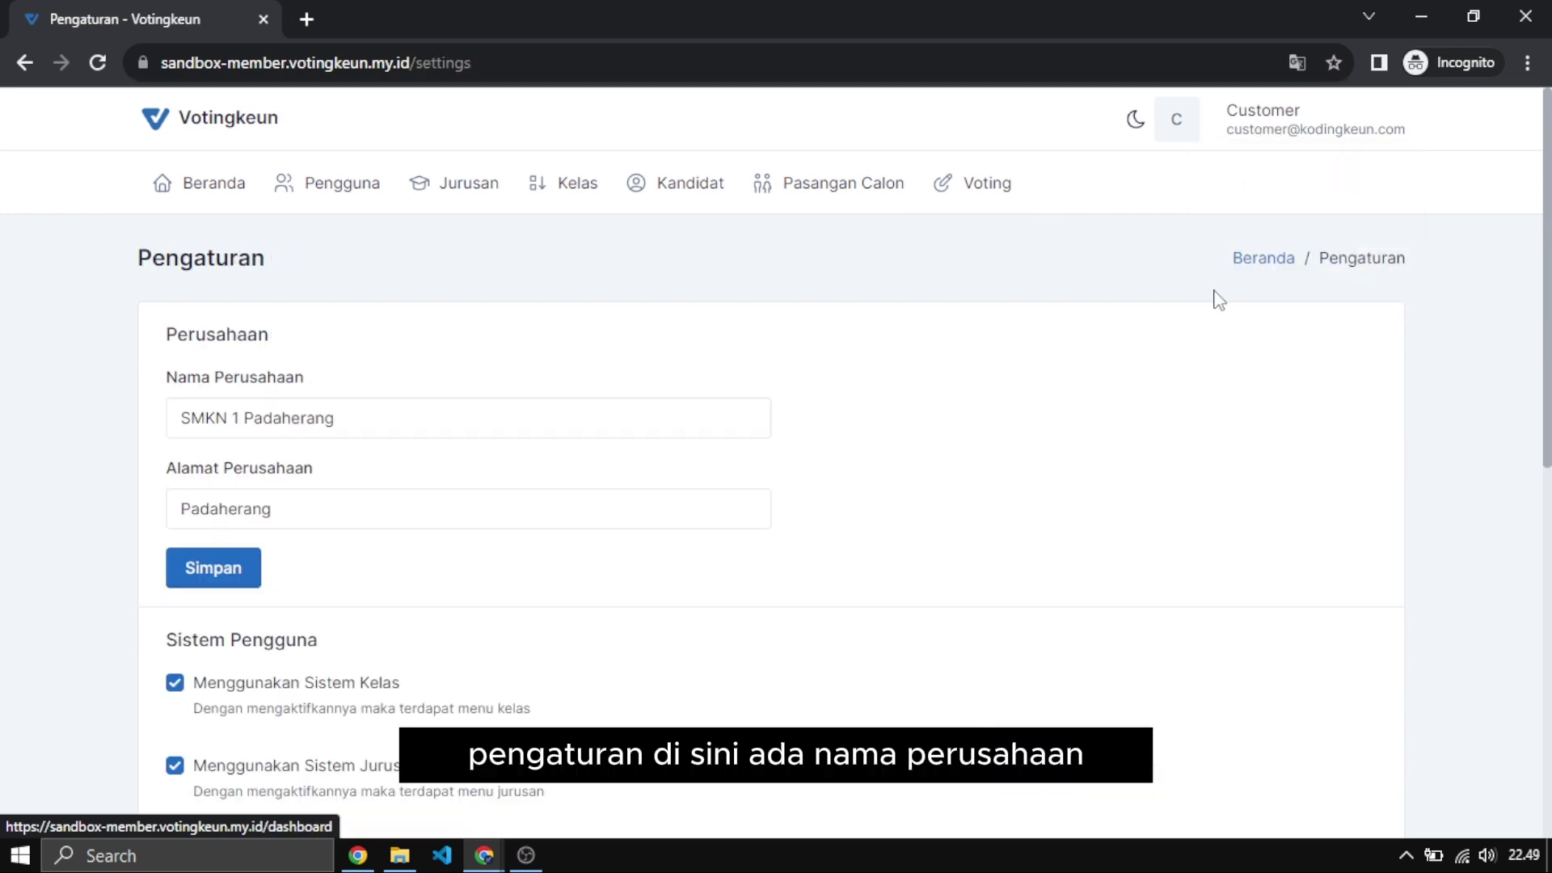
left_click(466, 410)
key("Tab")
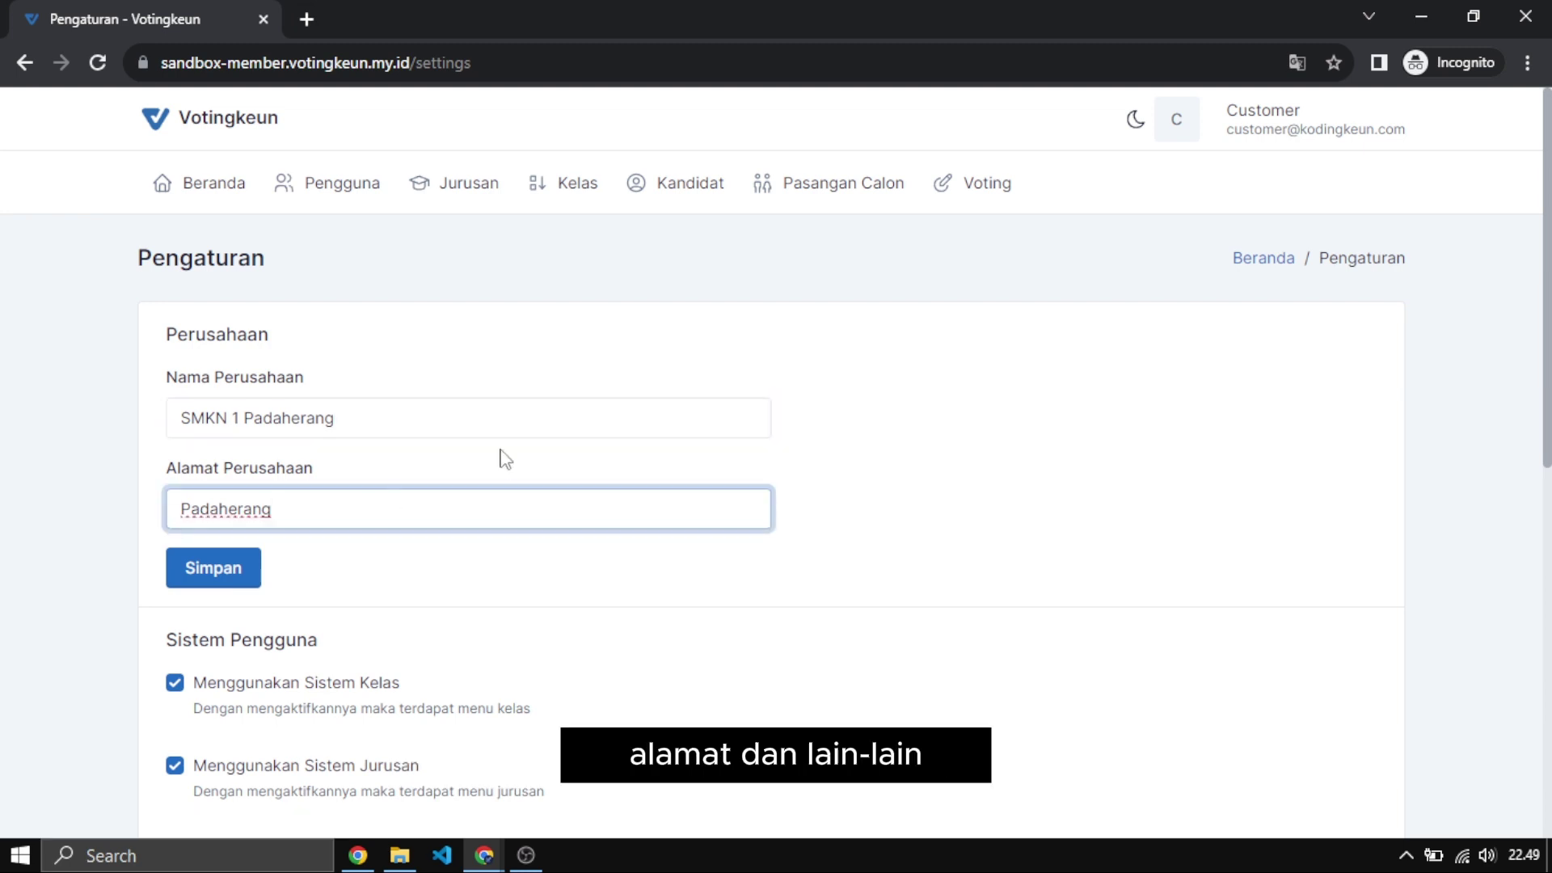
scroll(502, 453, "down", 7)
scroll(501, 453, "up", 4)
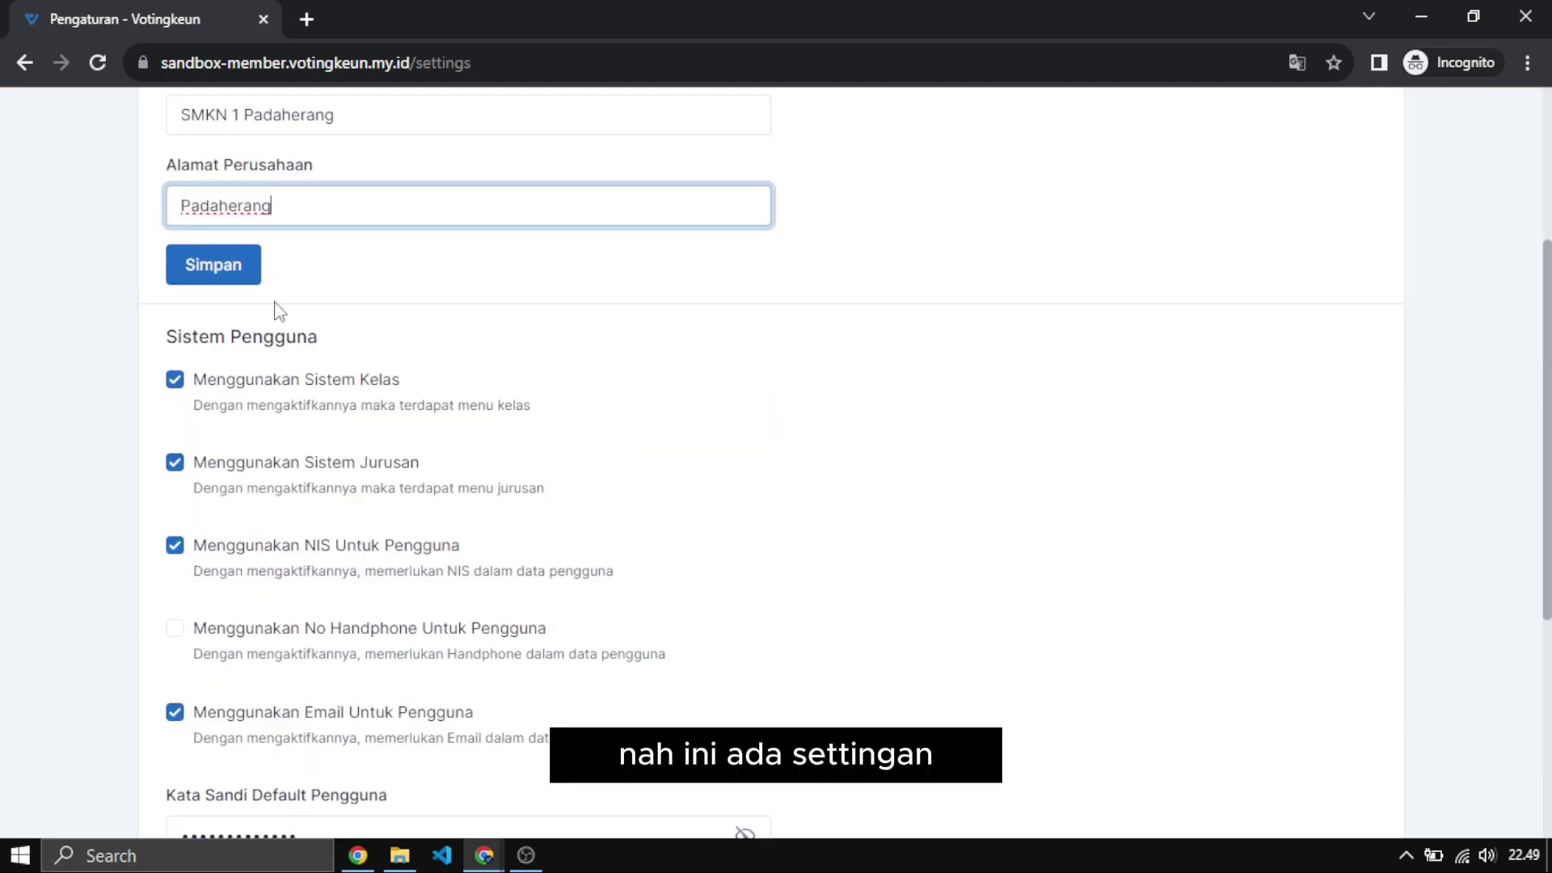
left_click_drag(167, 335, 296, 337)
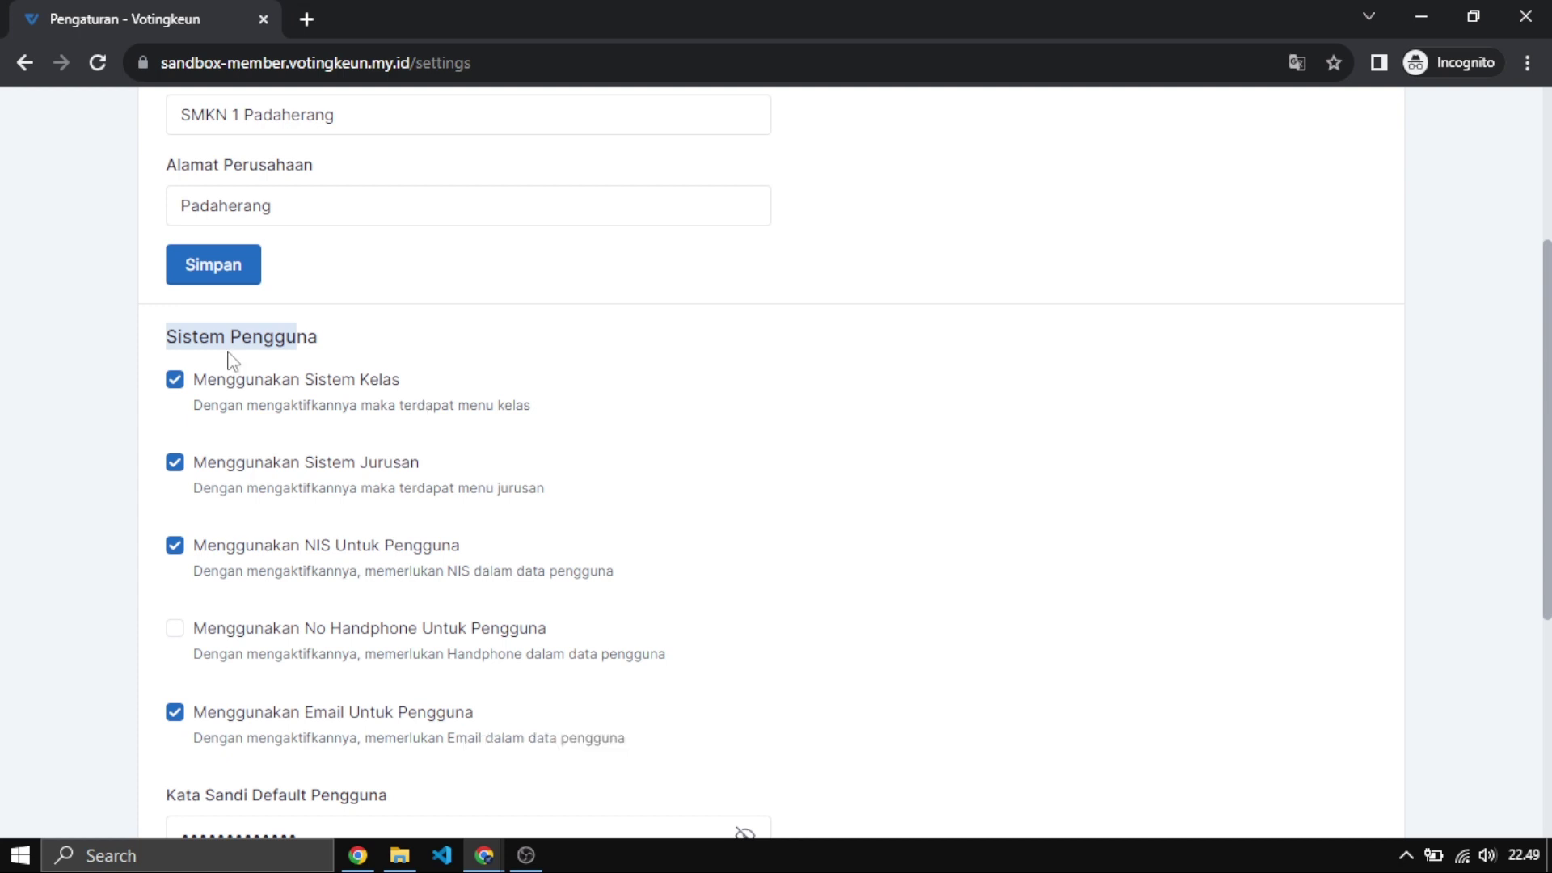
left_click(159, 341)
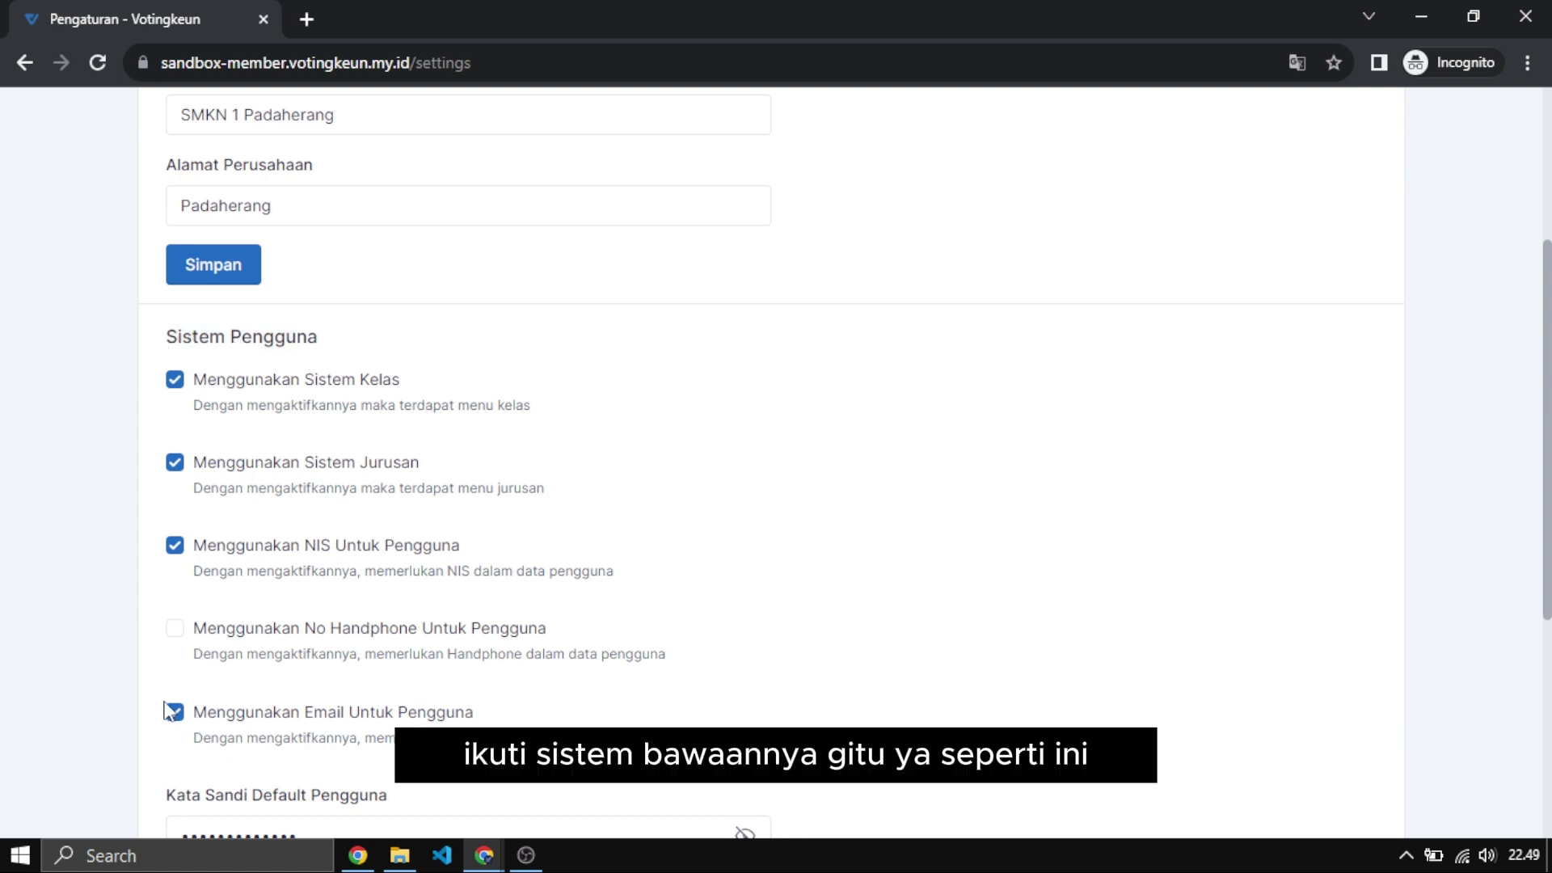
Reveal the Kata Sandi Default Pengguna in plain text and delete its last character.
scroll(558, 386, "down", 4)
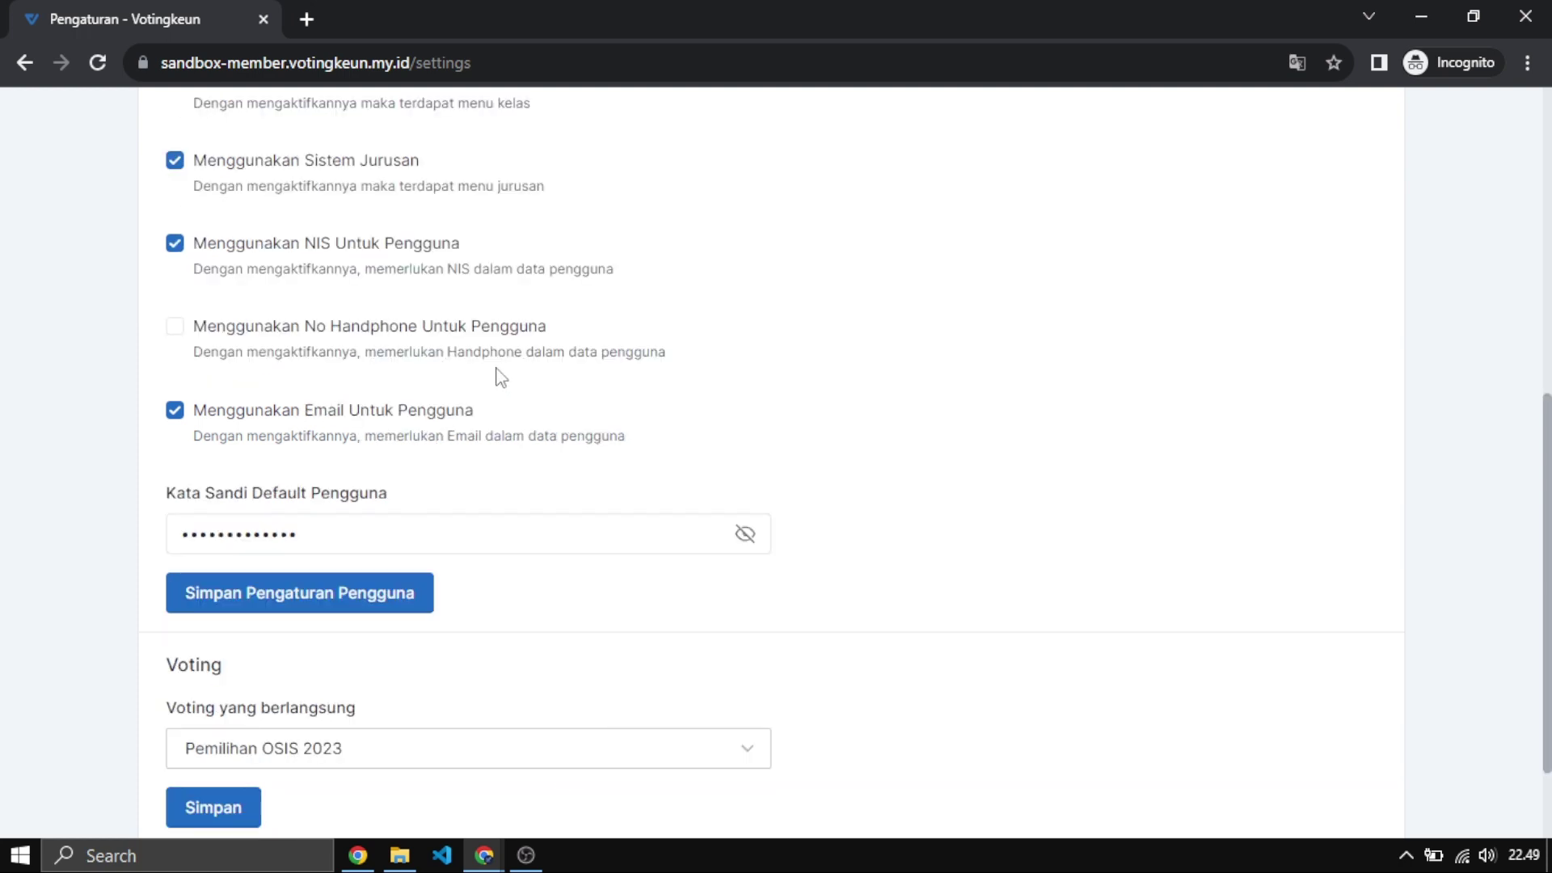
left_click_drag(499, 375, 728, 540)
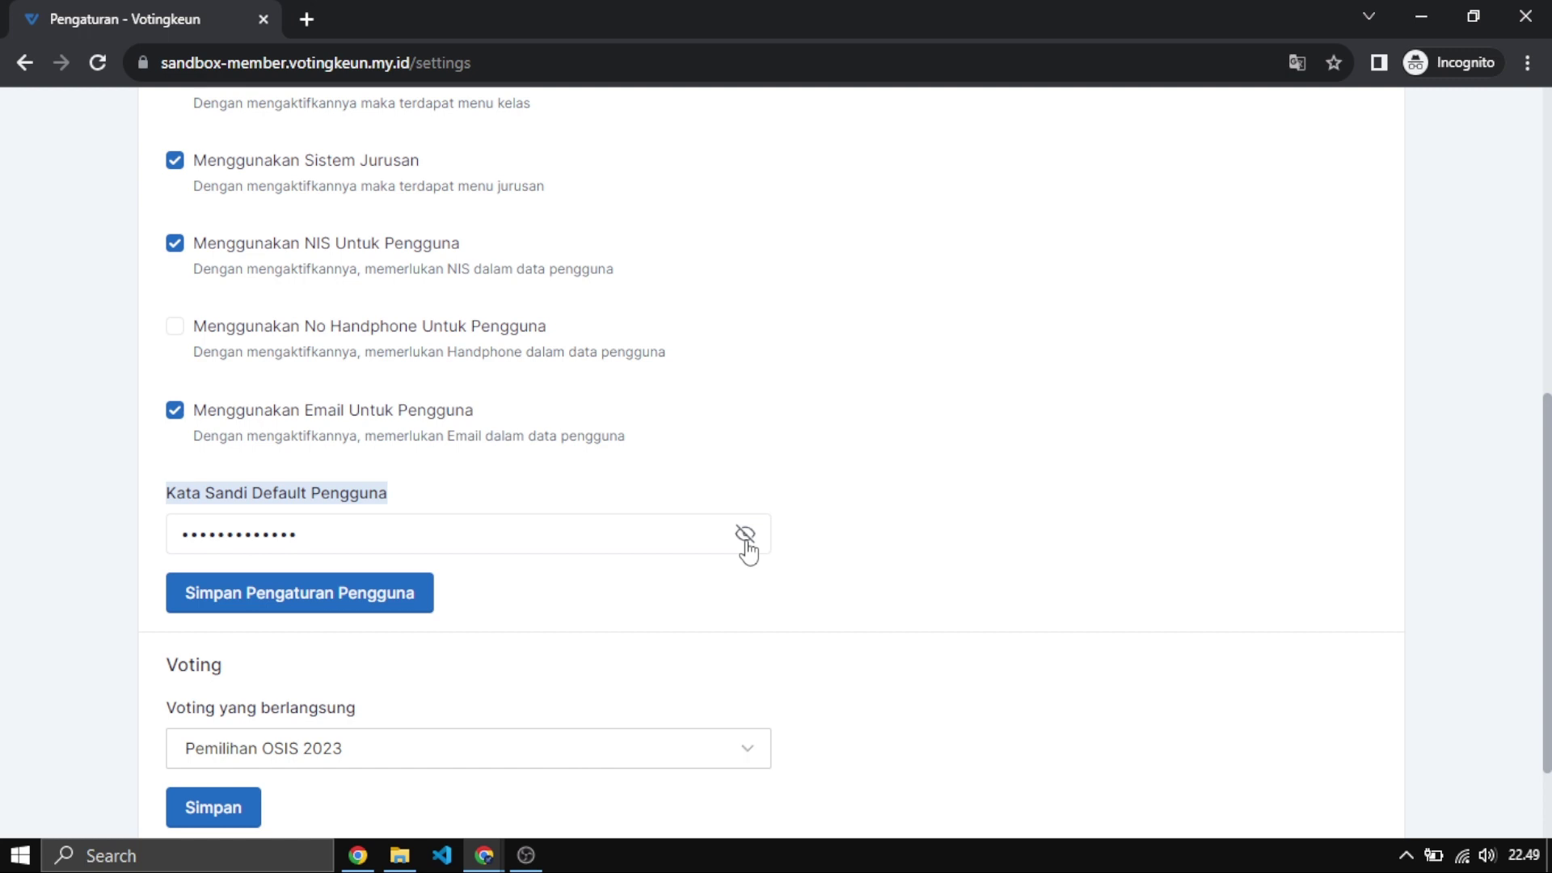
left_click(742, 536)
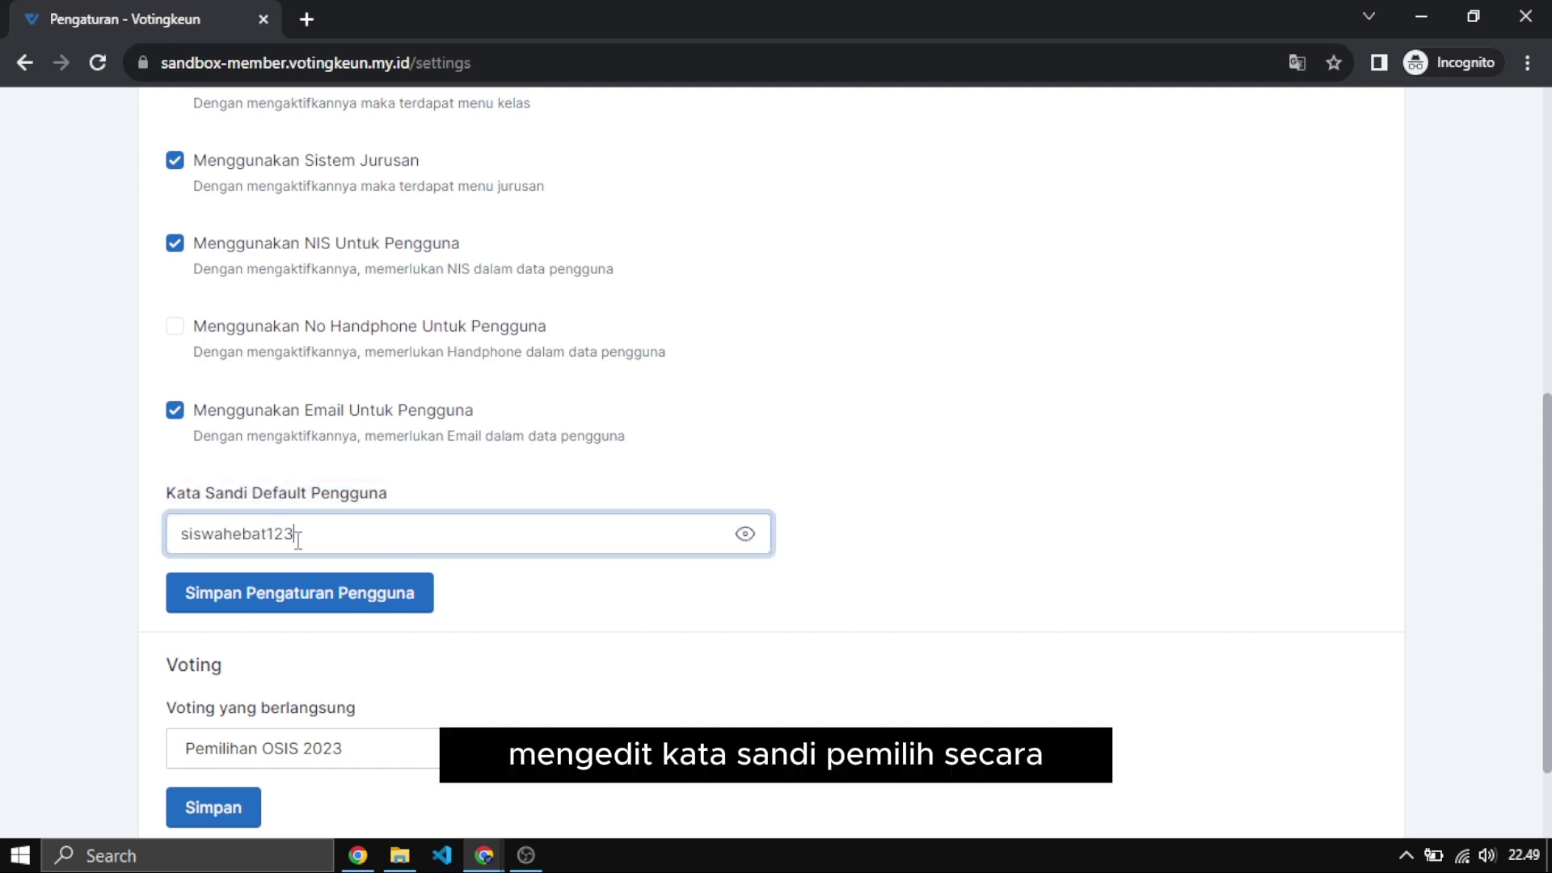
left_click_drag(296, 538, 284, 538)
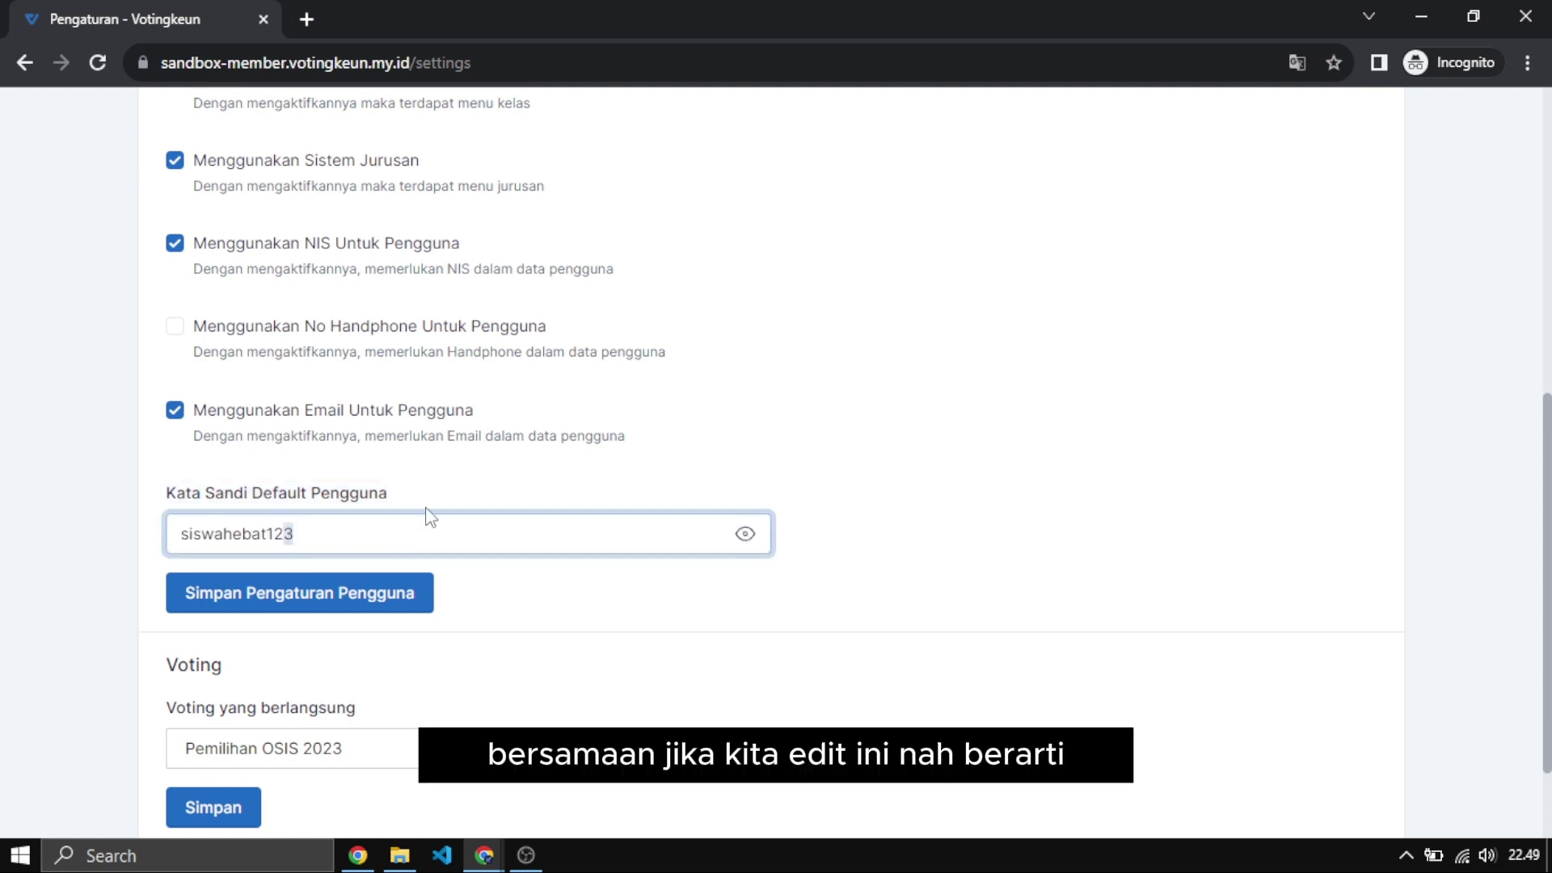
left_click(331, 539)
key("BackSpace")
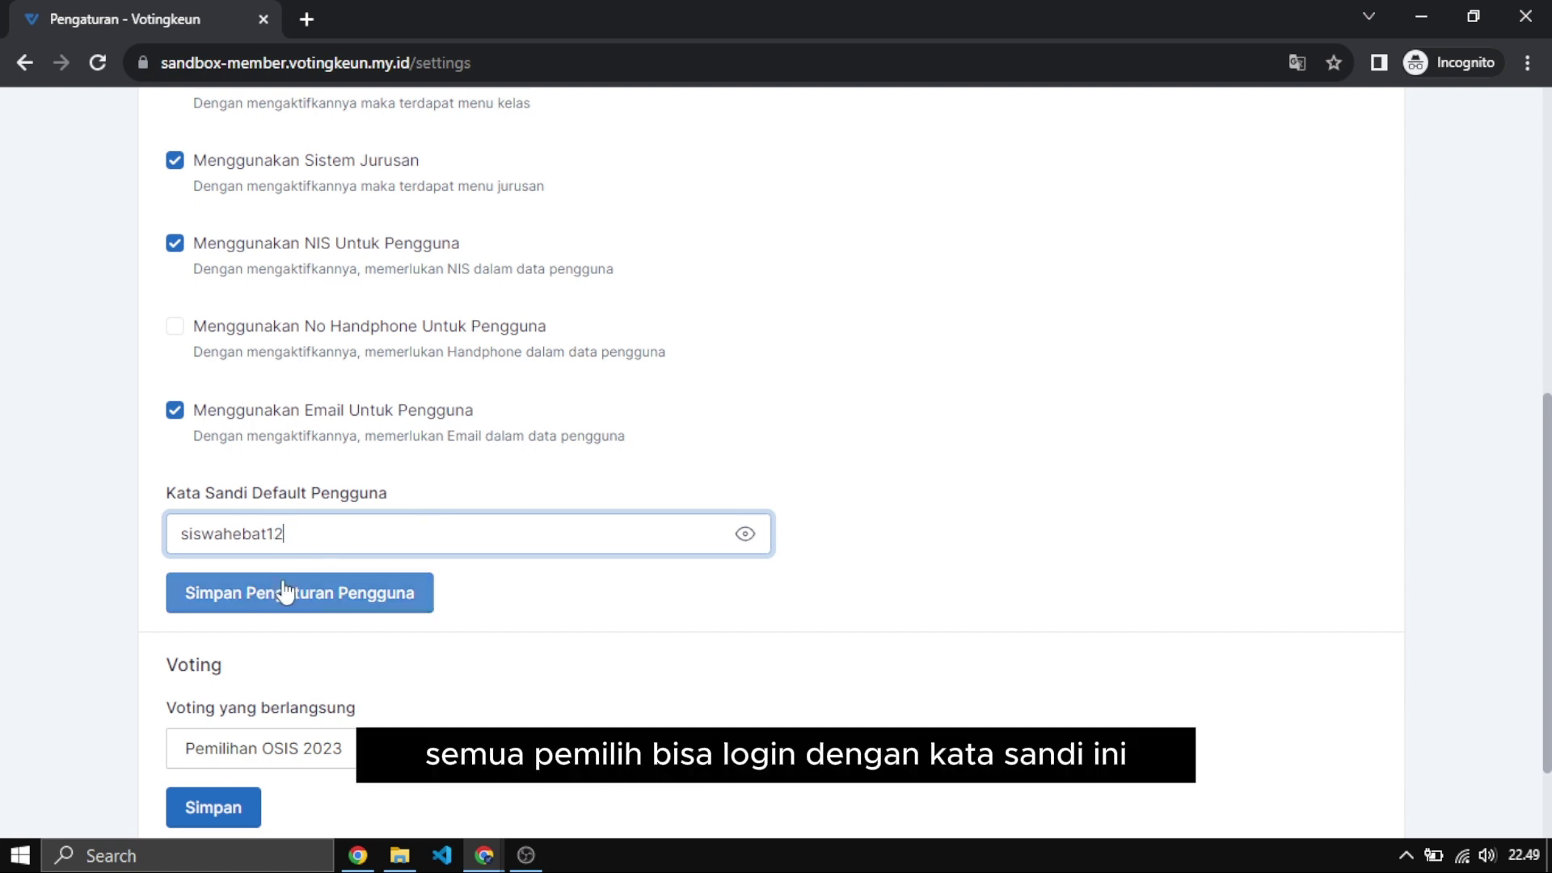
left_click_drag(305, 526, 189, 530)
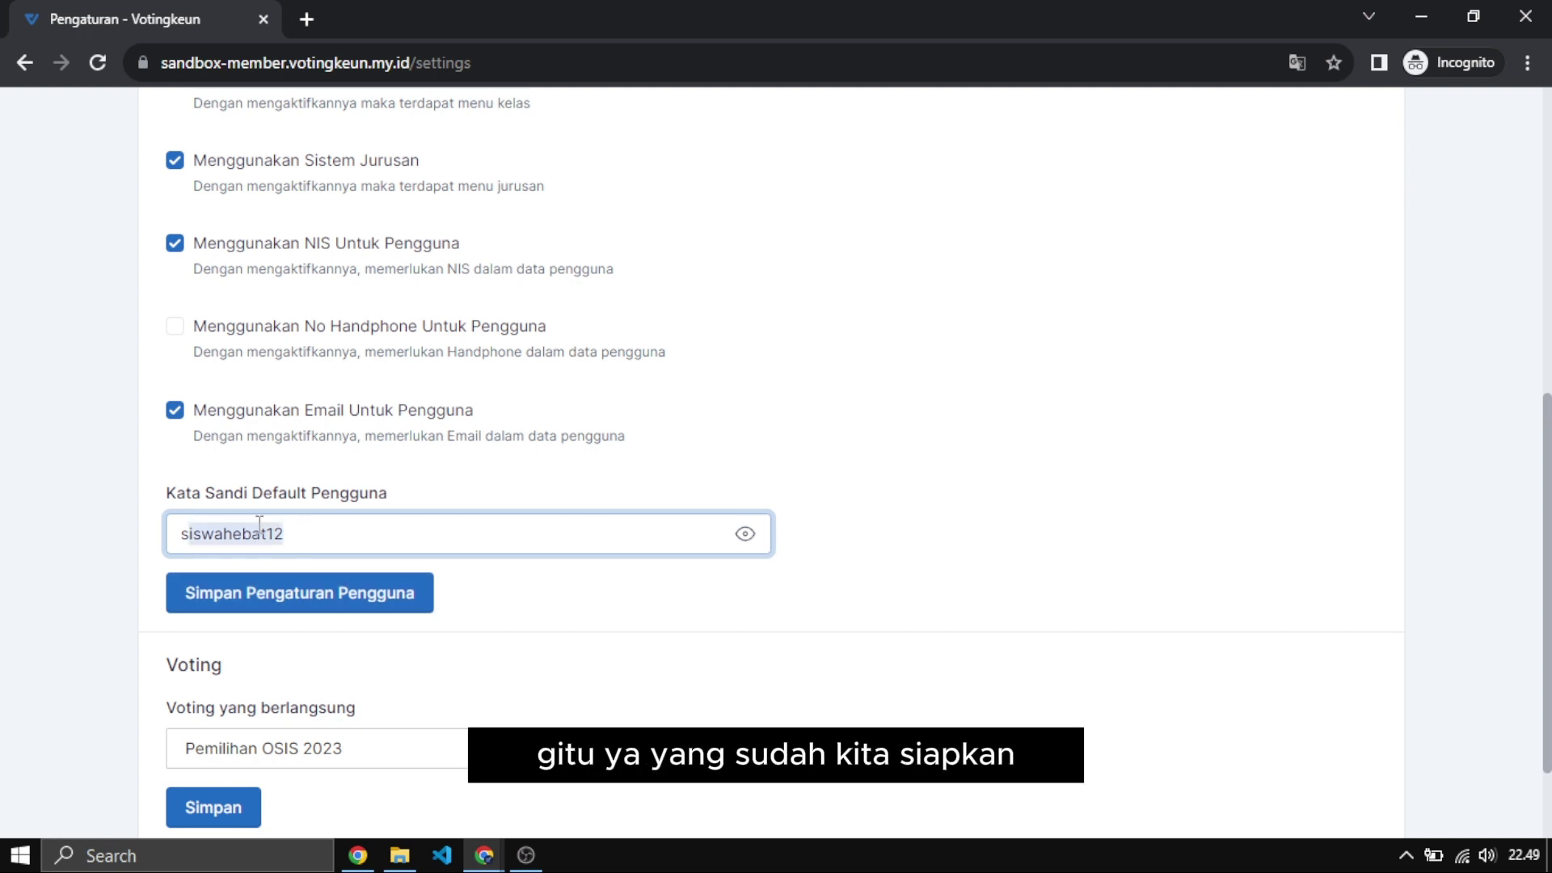
left_click(357, 540)
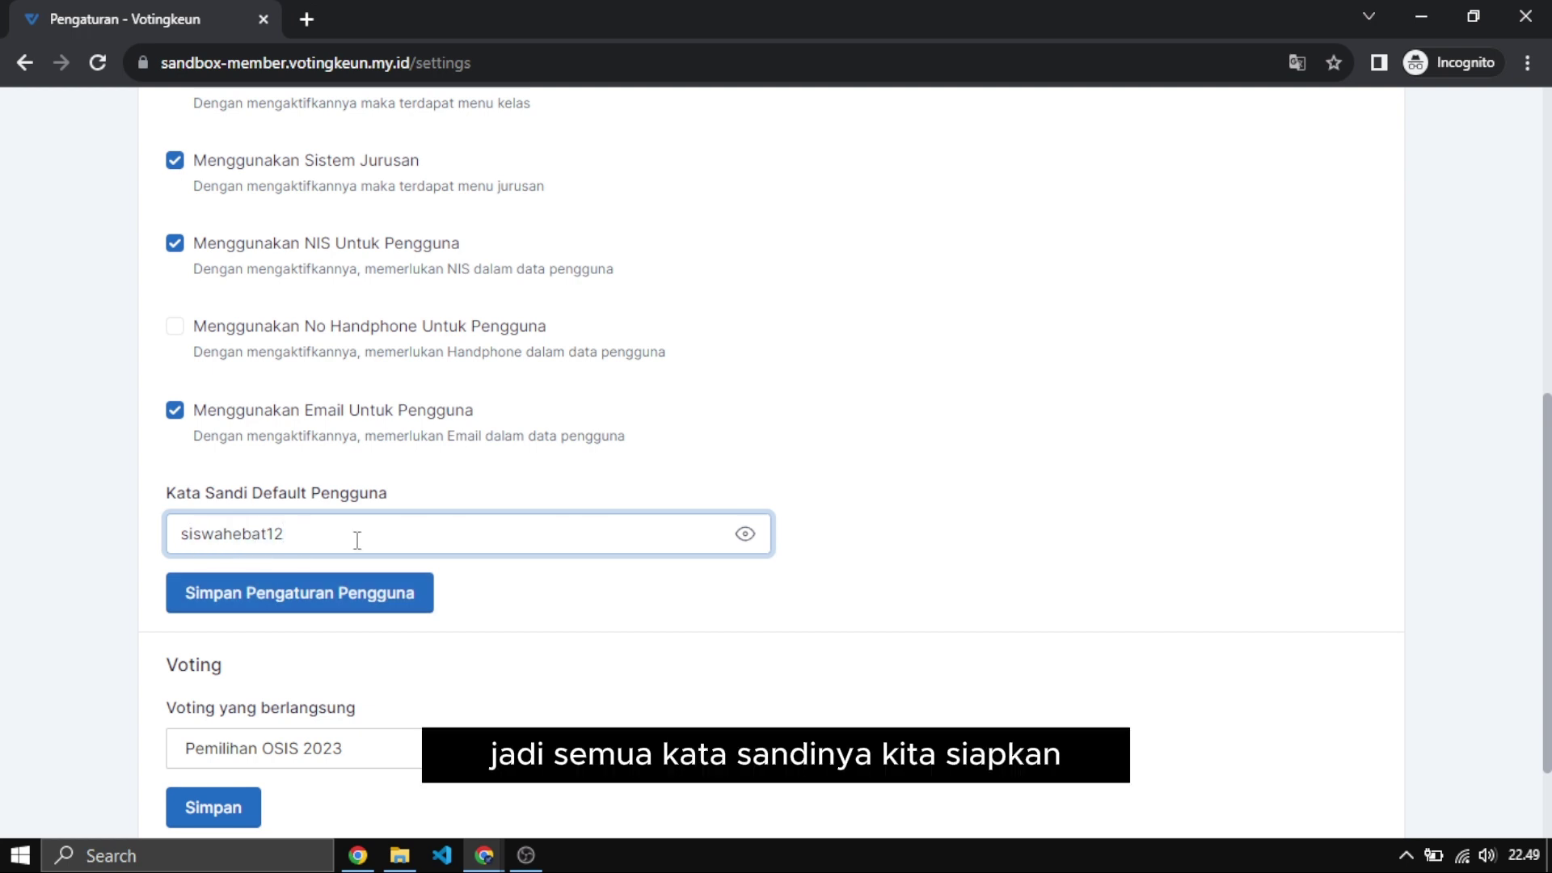
left_click(818, 550)
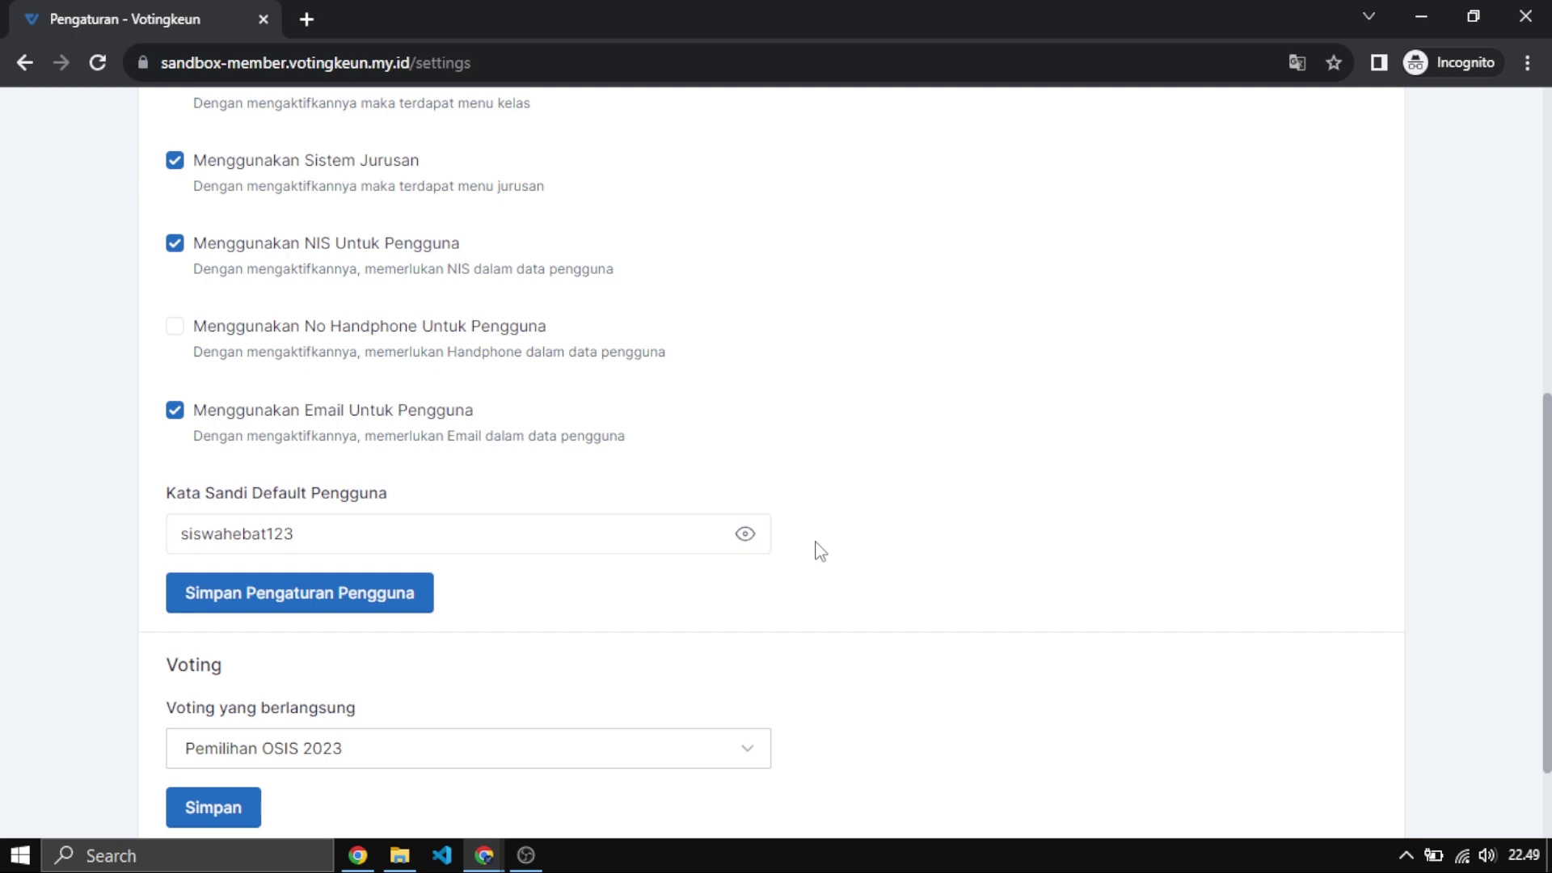
scroll(812, 550, "down", 2)
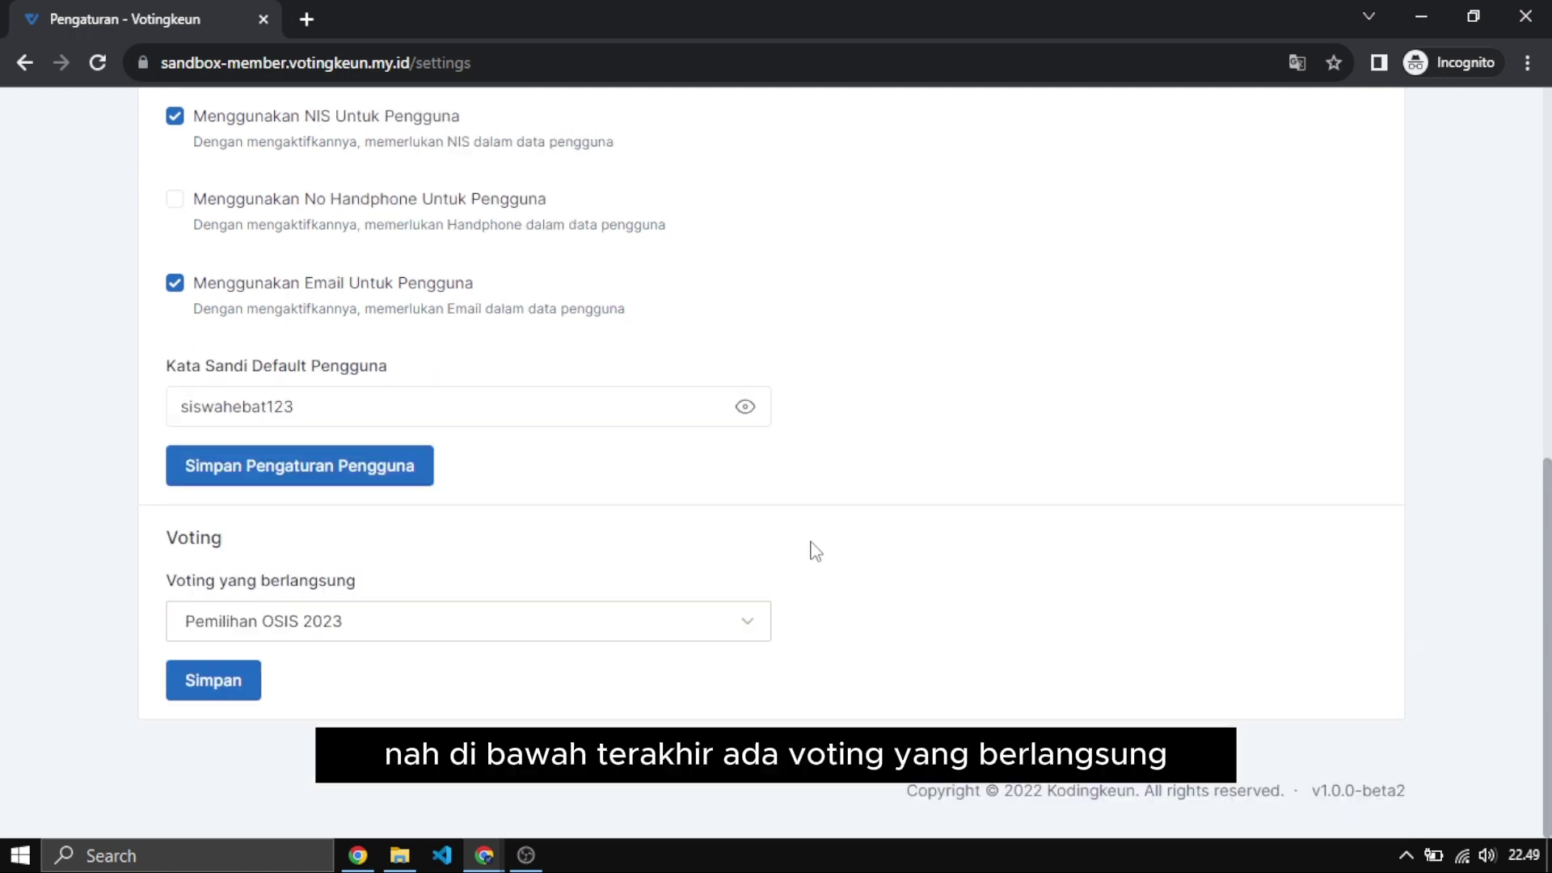
left_click(351, 616)
left_click(377, 577)
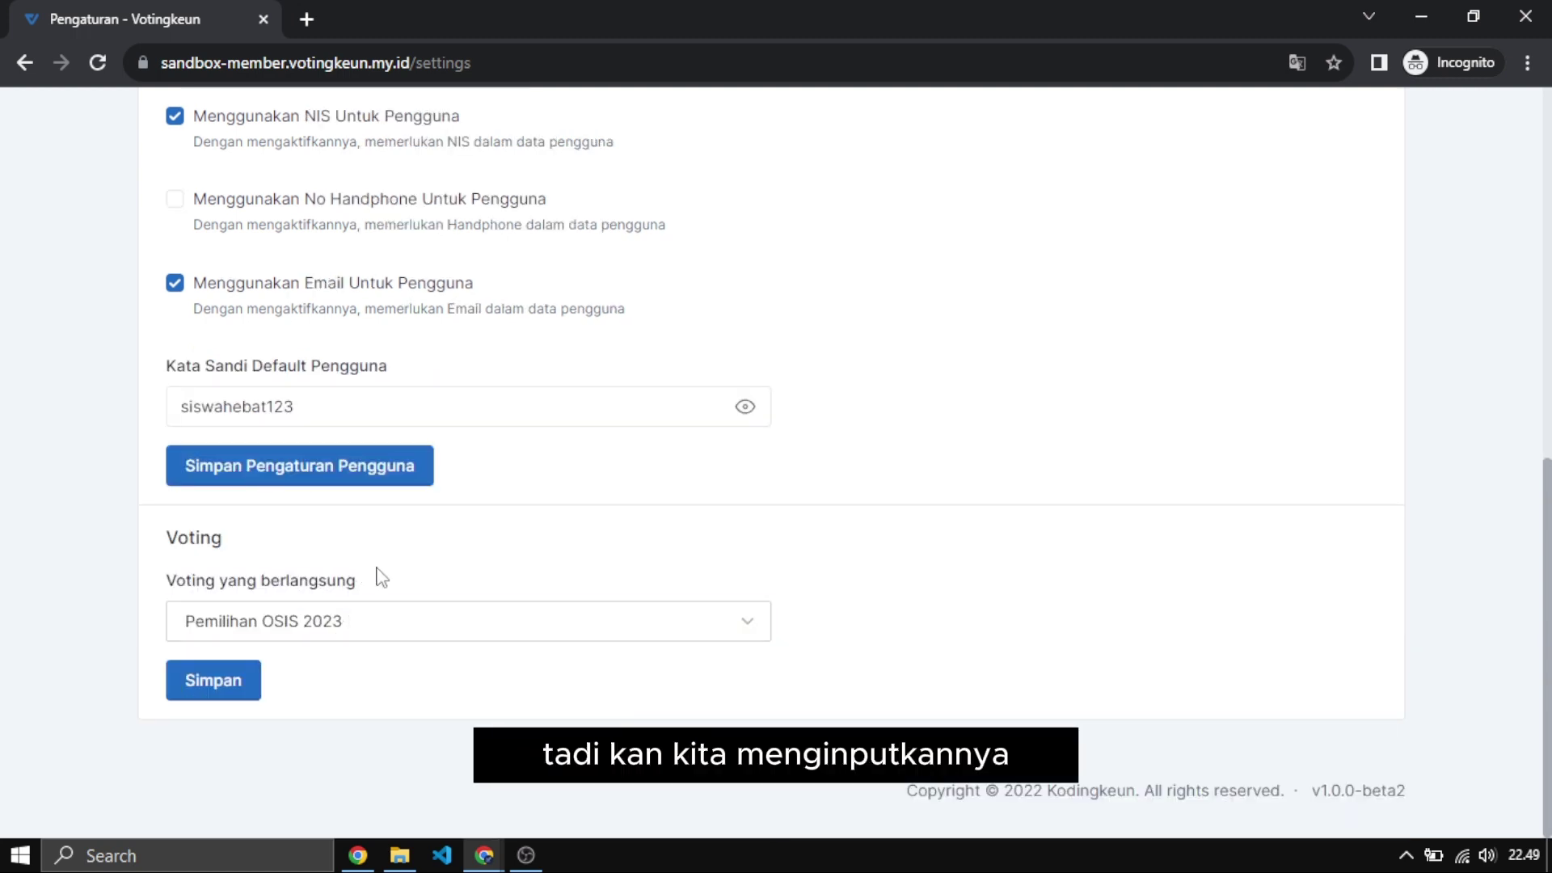
left_click(375, 624)
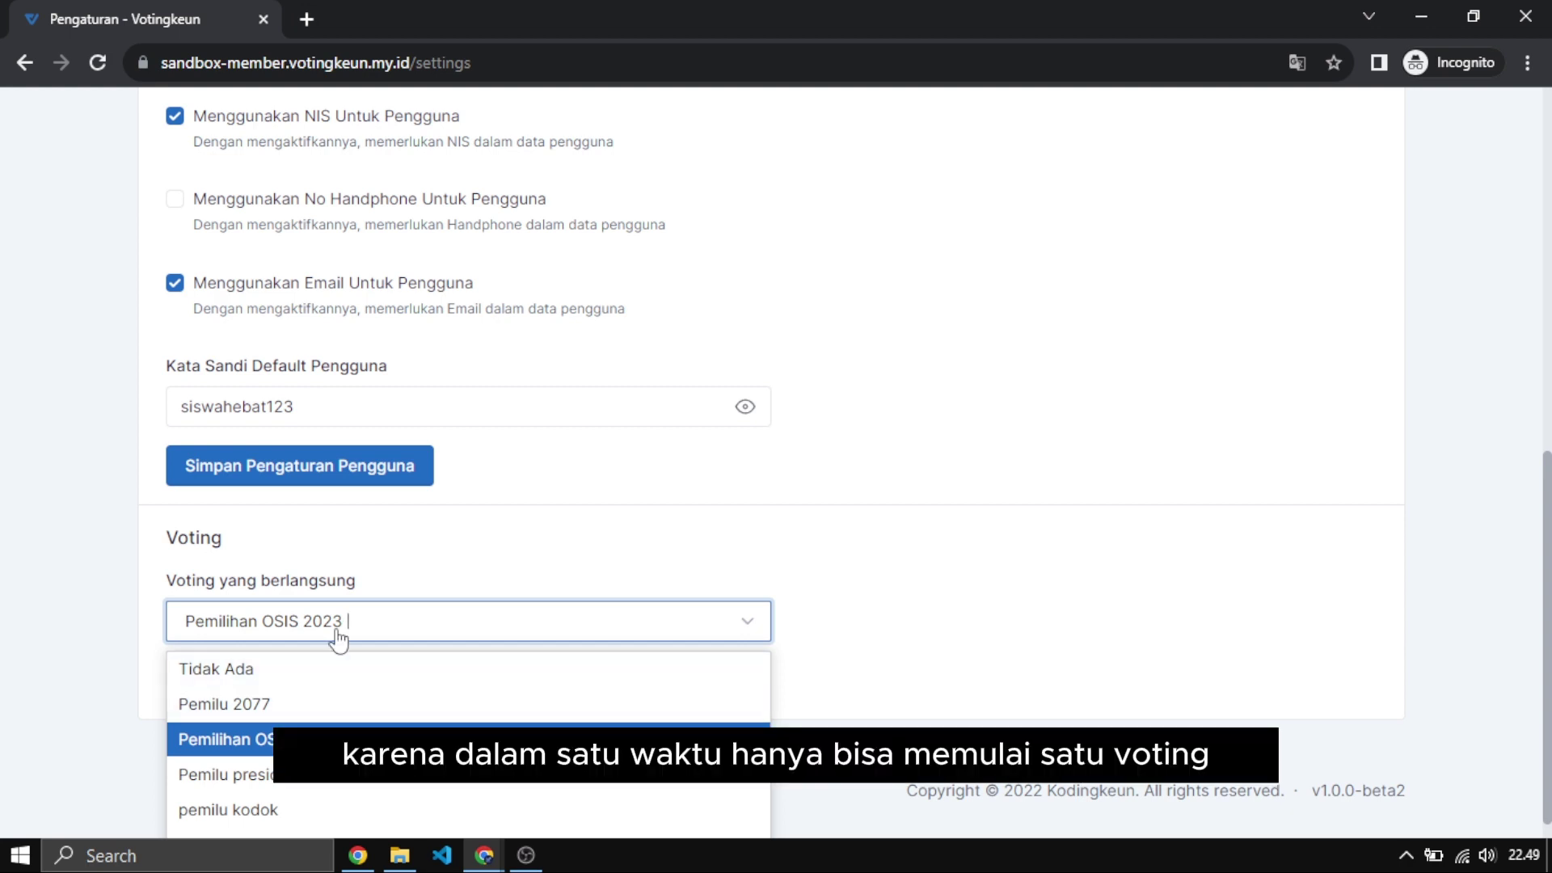
left_click(759, 588)
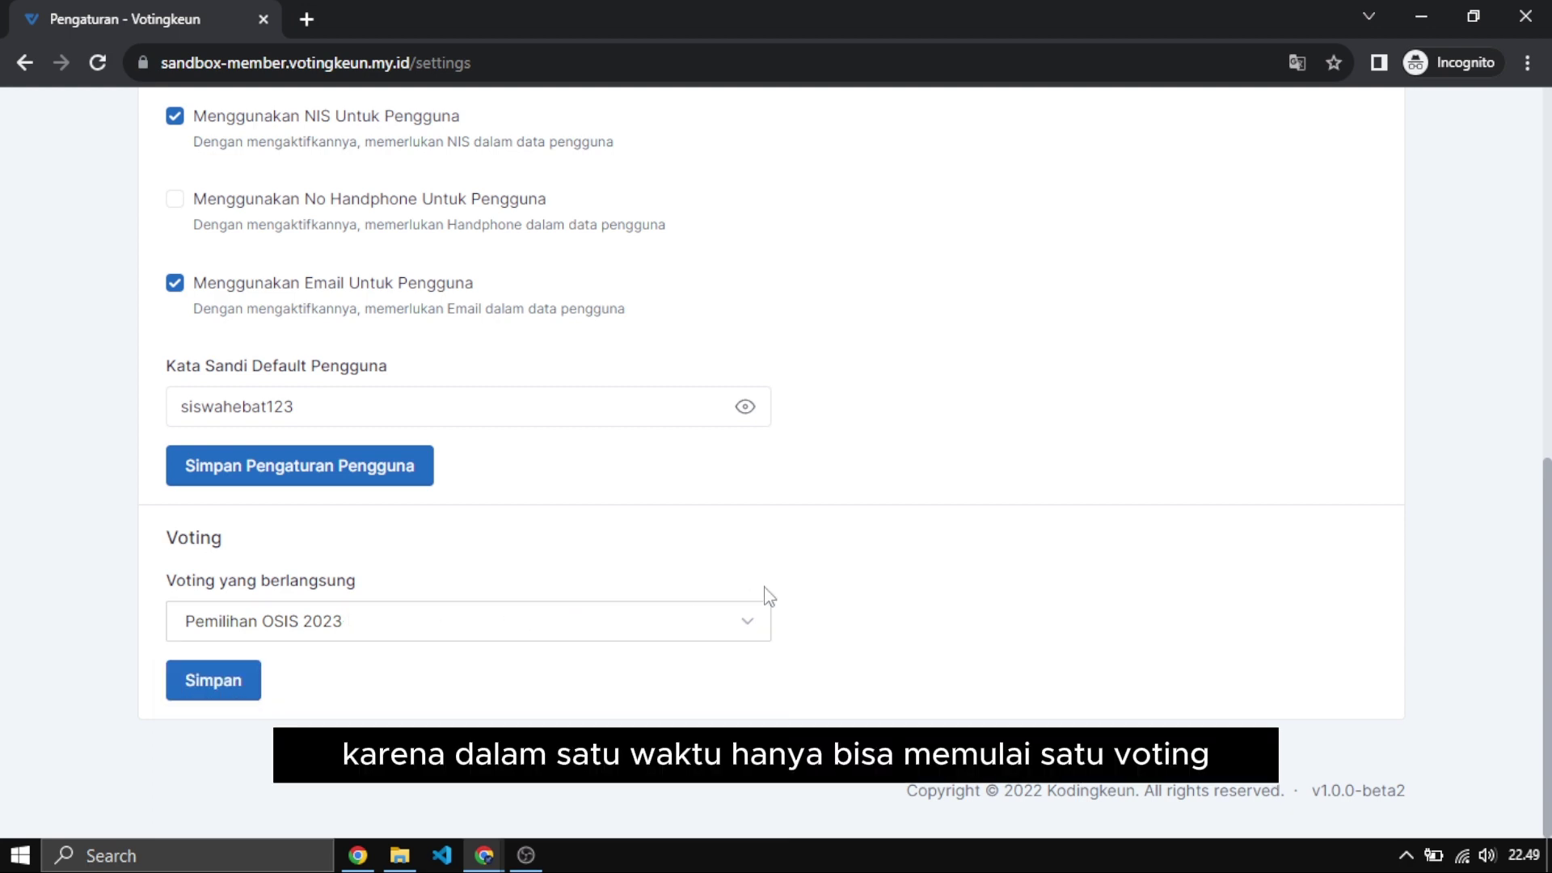
left_click(747, 631)
left_click(563, 577)
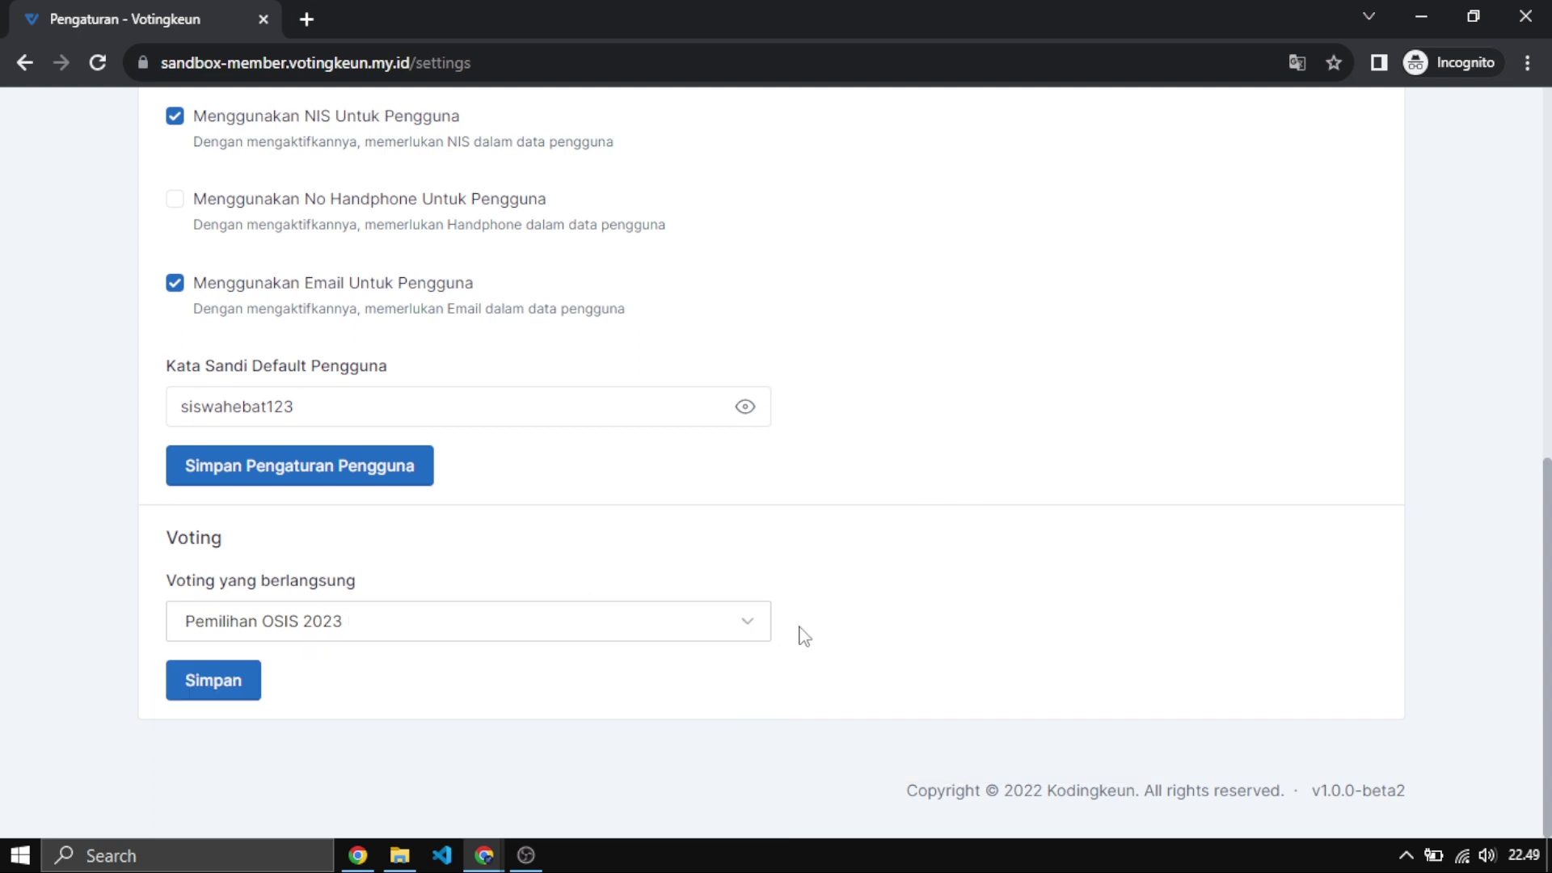
left_click(757, 636)
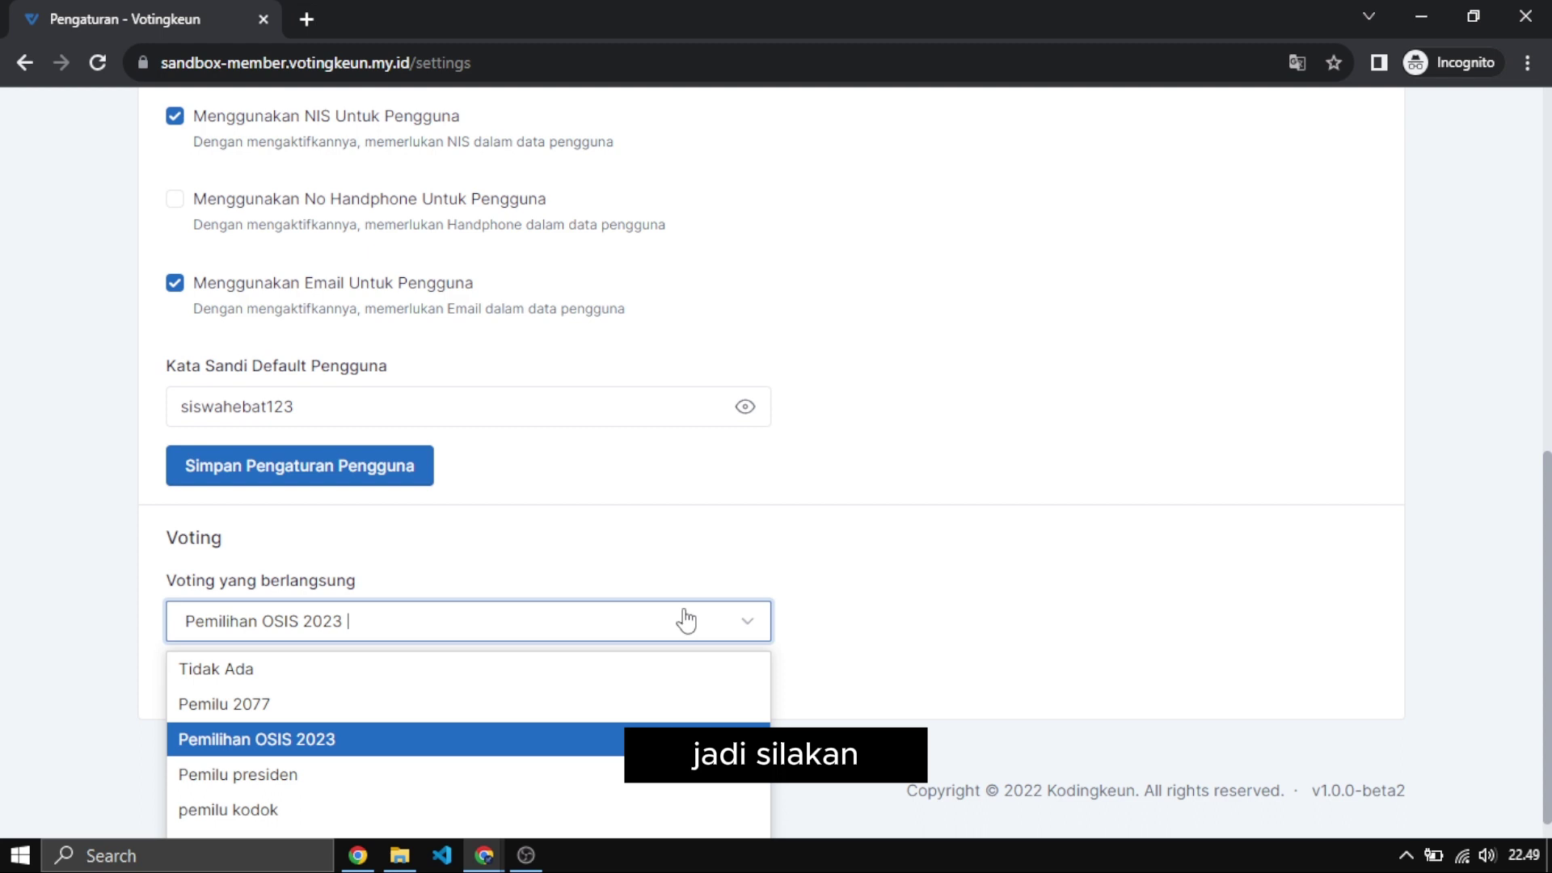
scroll(109, 593, "down", 1)
left_click(236, 715)
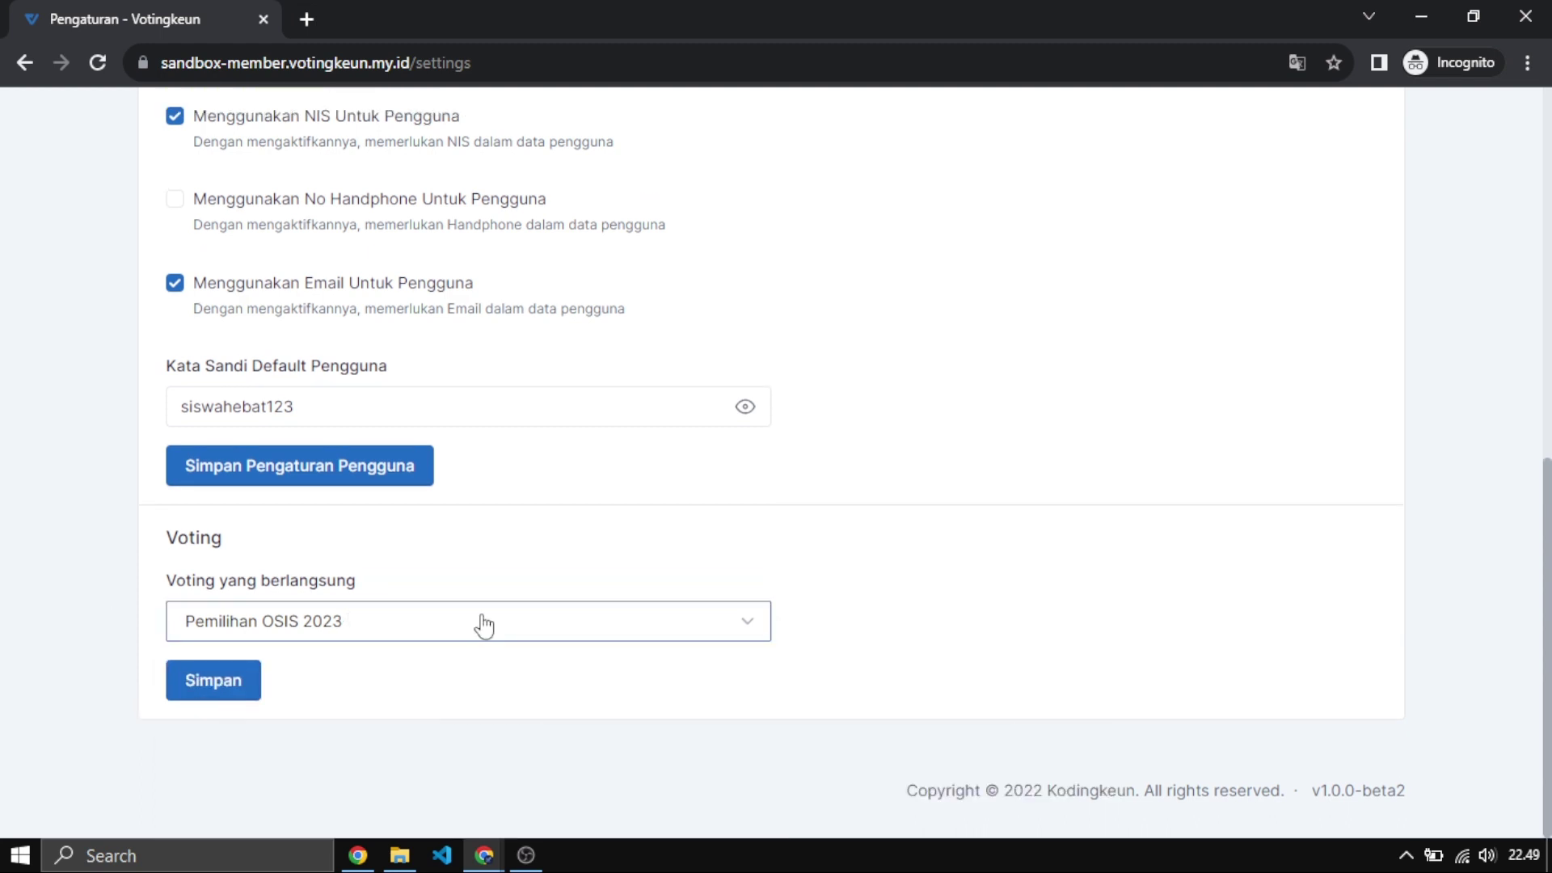
left_click(213, 681)
scroll(606, 550, "up", 9)
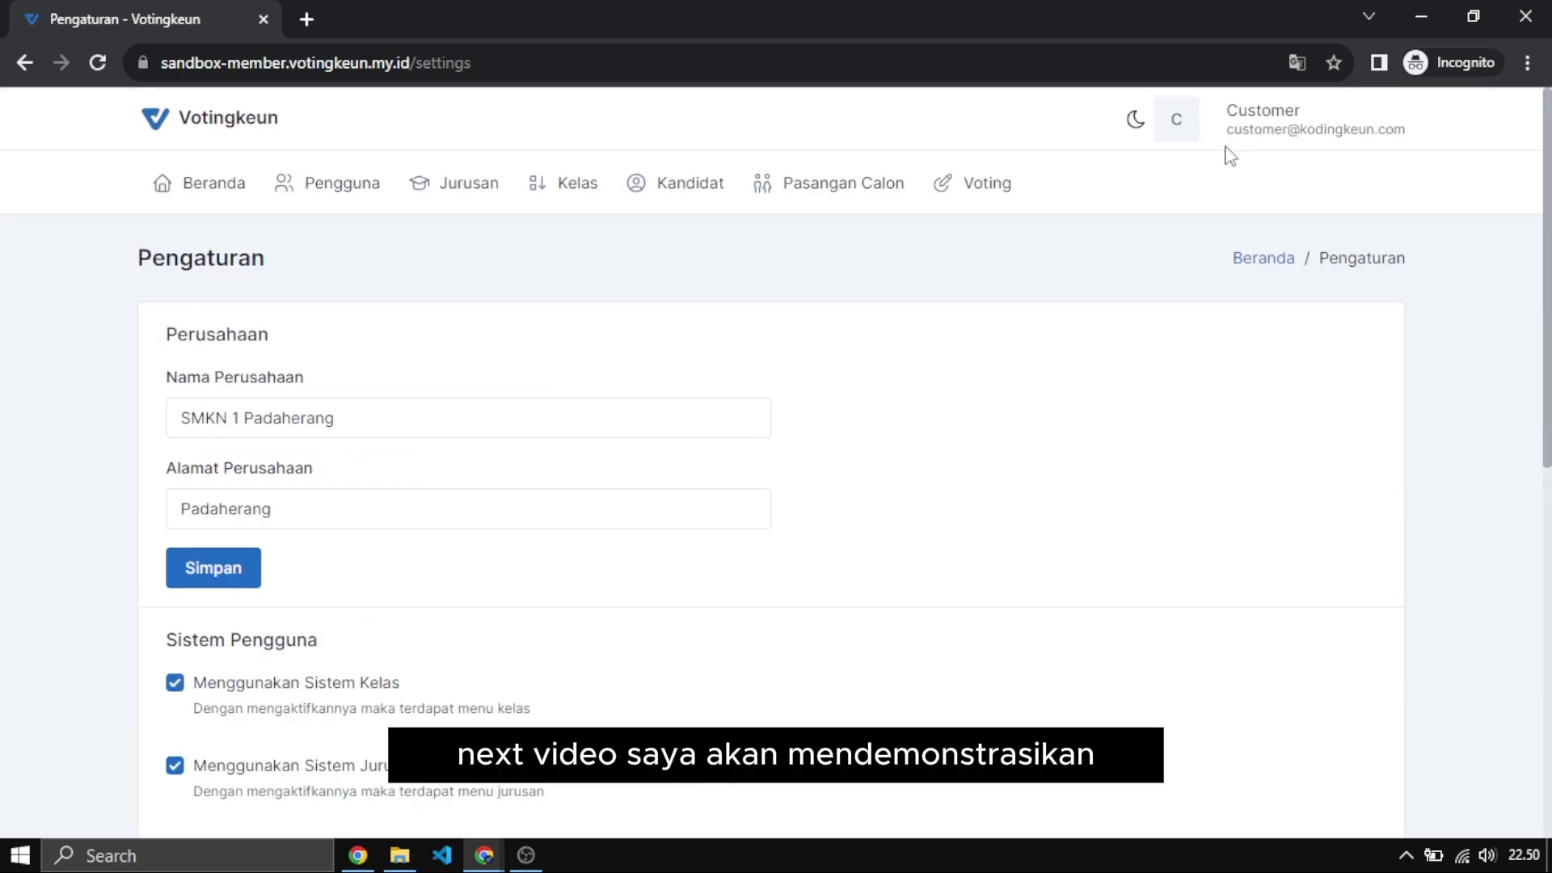
Go from the Voting list to the Pengguna list and highlight the class 10 RPL A entries.
left_click(965, 182)
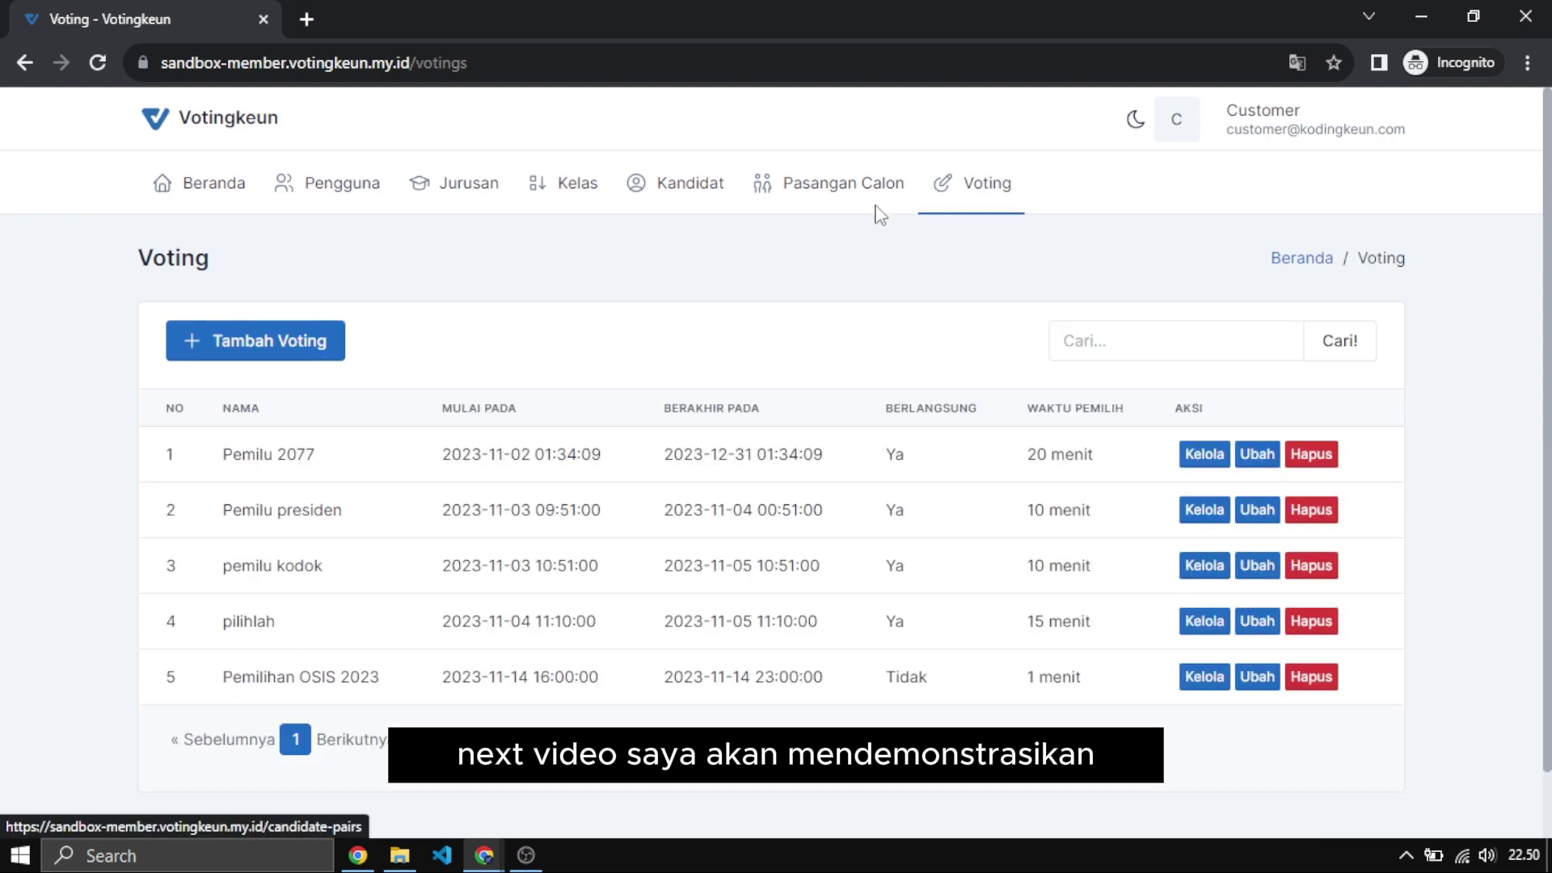
left_click(348, 202)
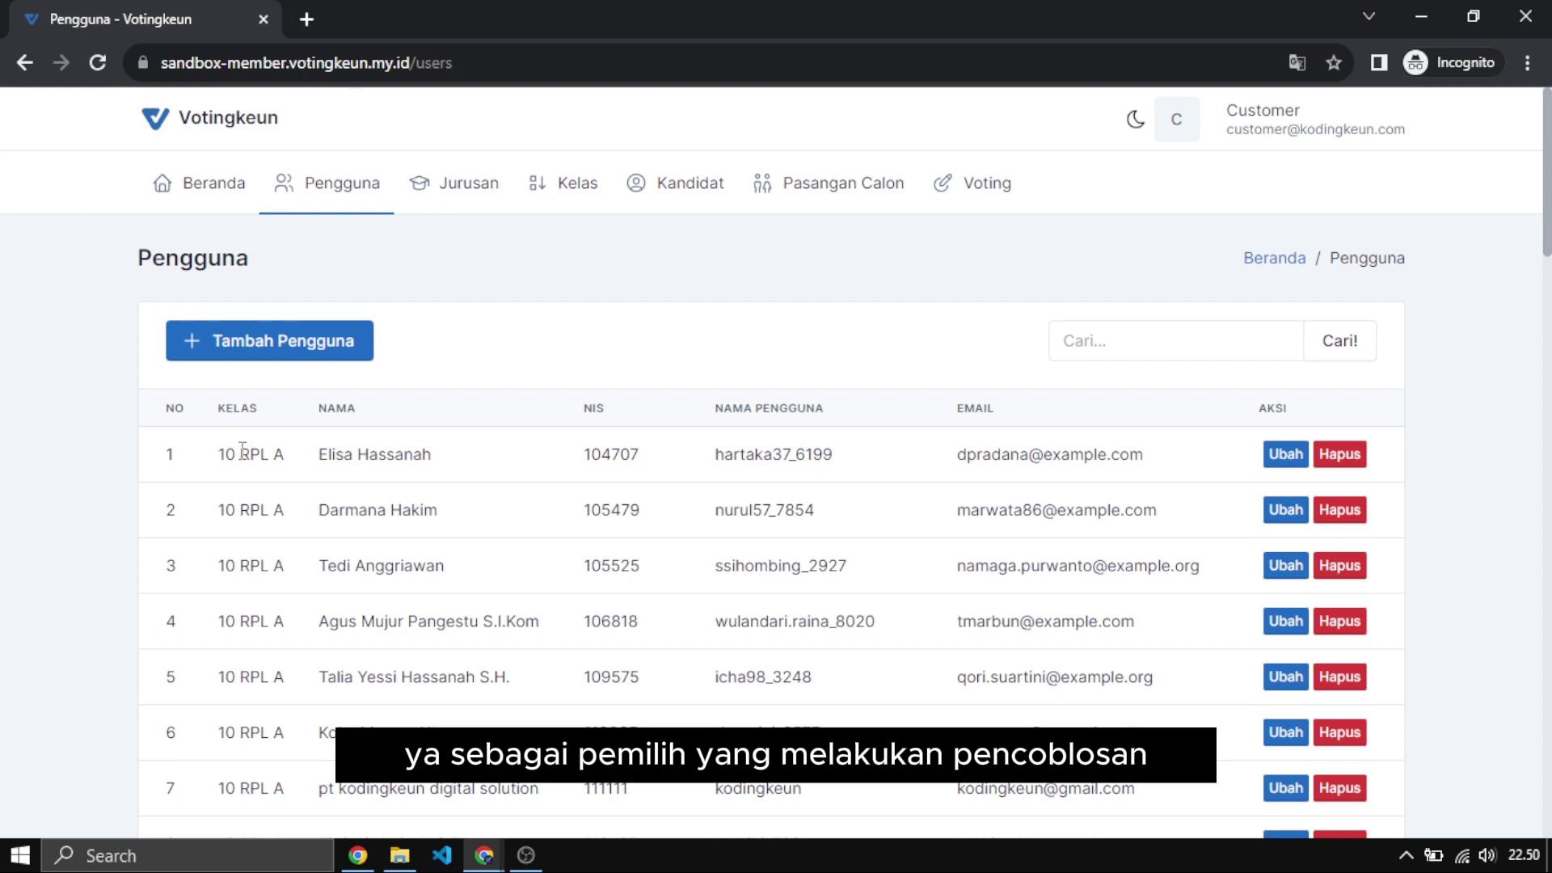
left_click_drag(218, 509, 307, 529)
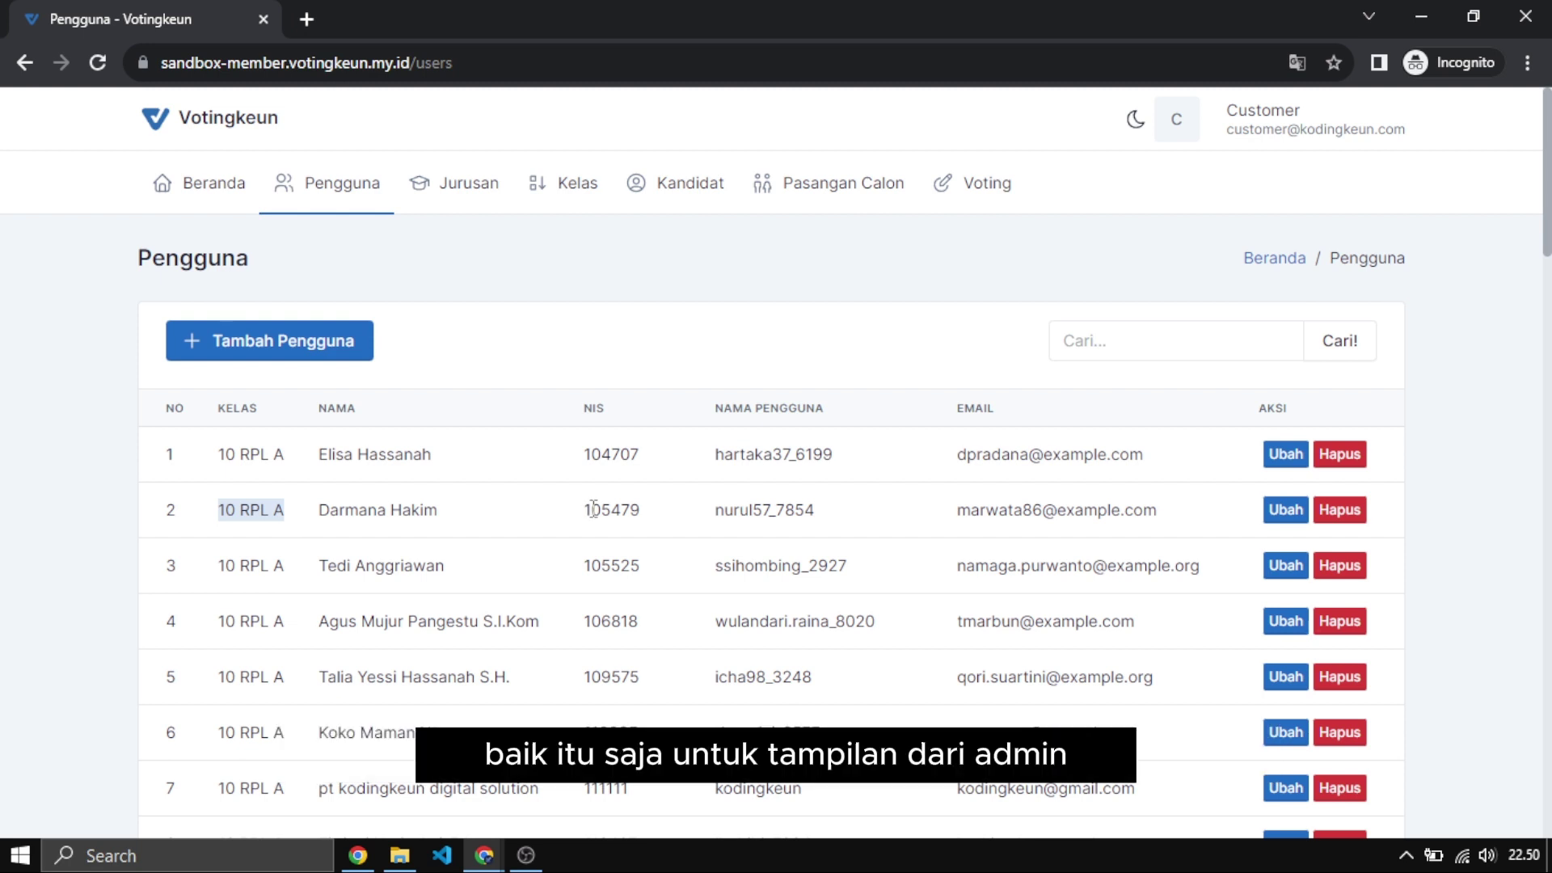
double_click(223, 455)
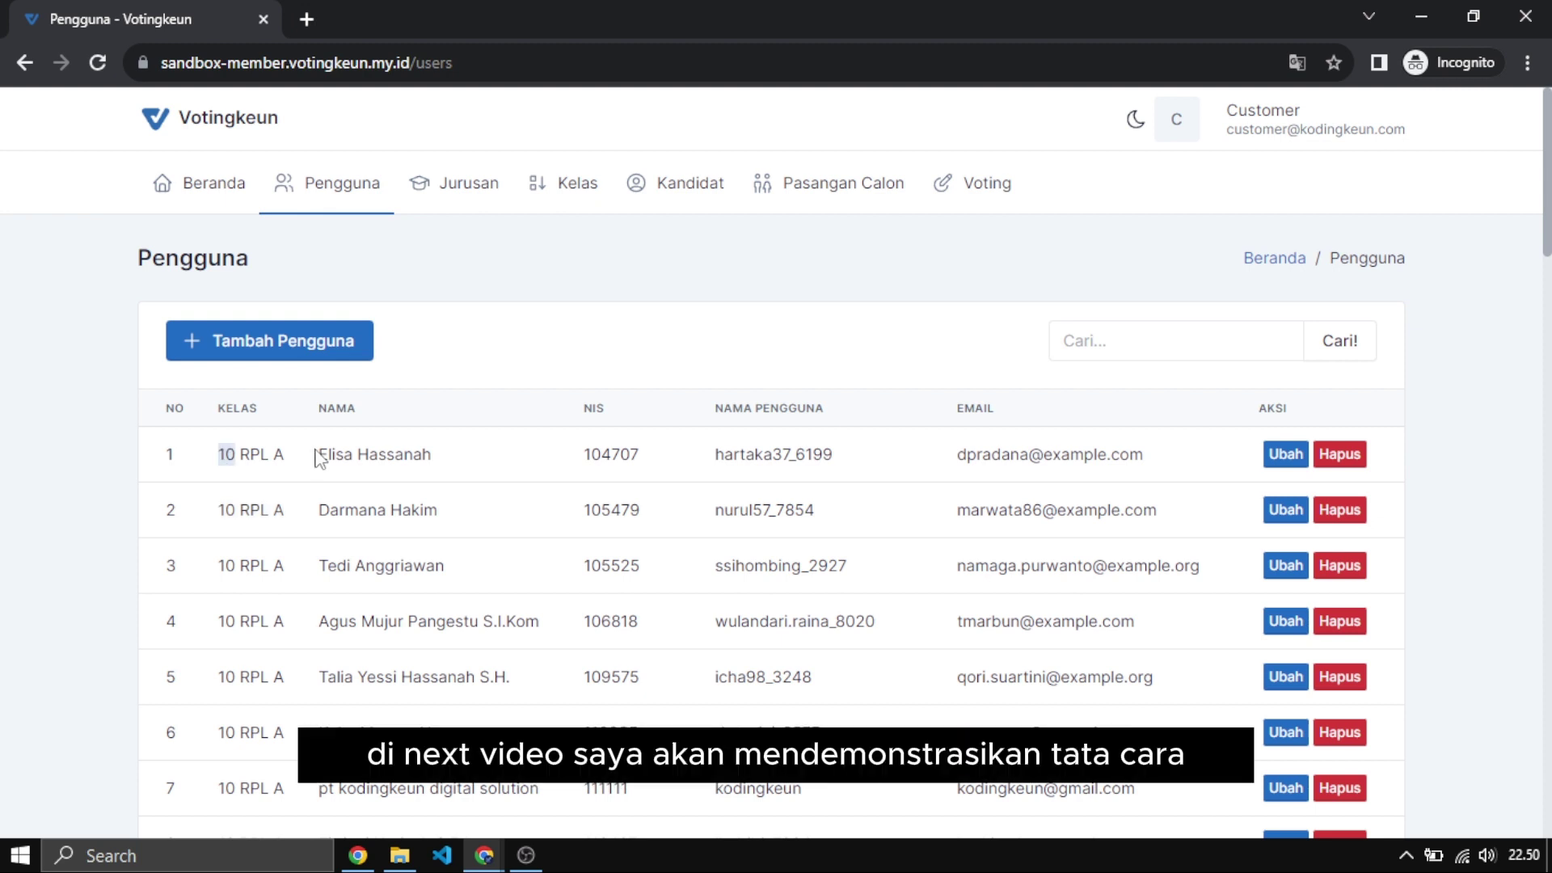